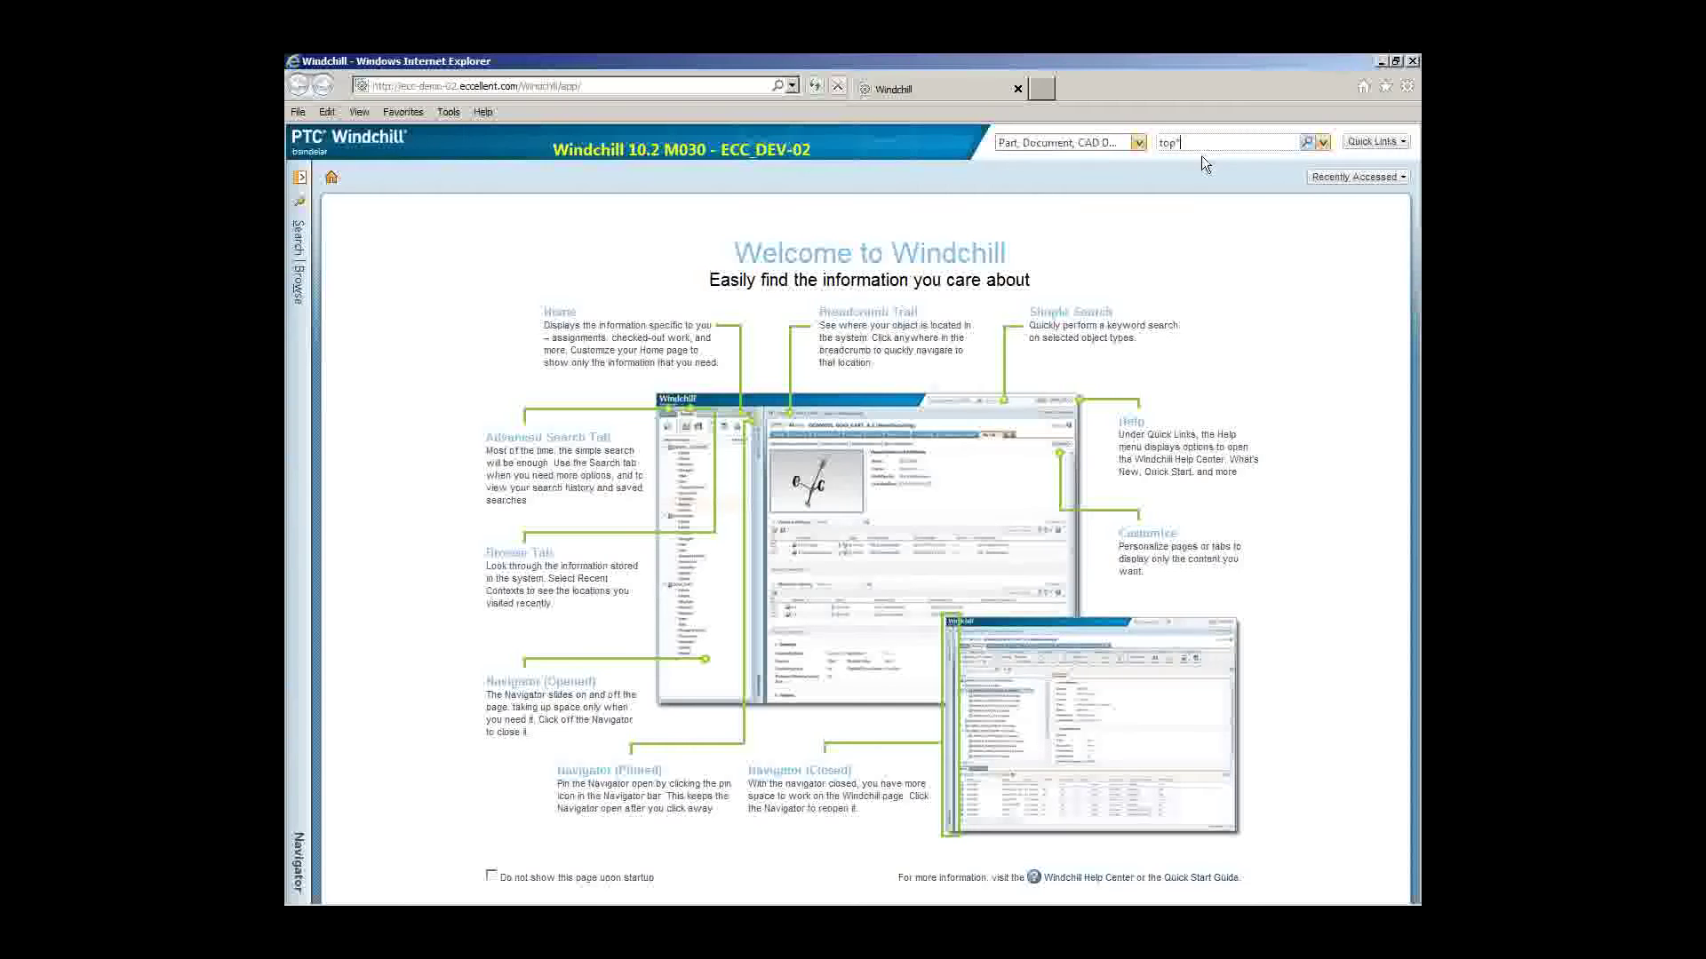
# Step: Search for top* and open the details of the TOPASSY1 part, version A.3 (Manufacturing)
pyautogui.press('Return')
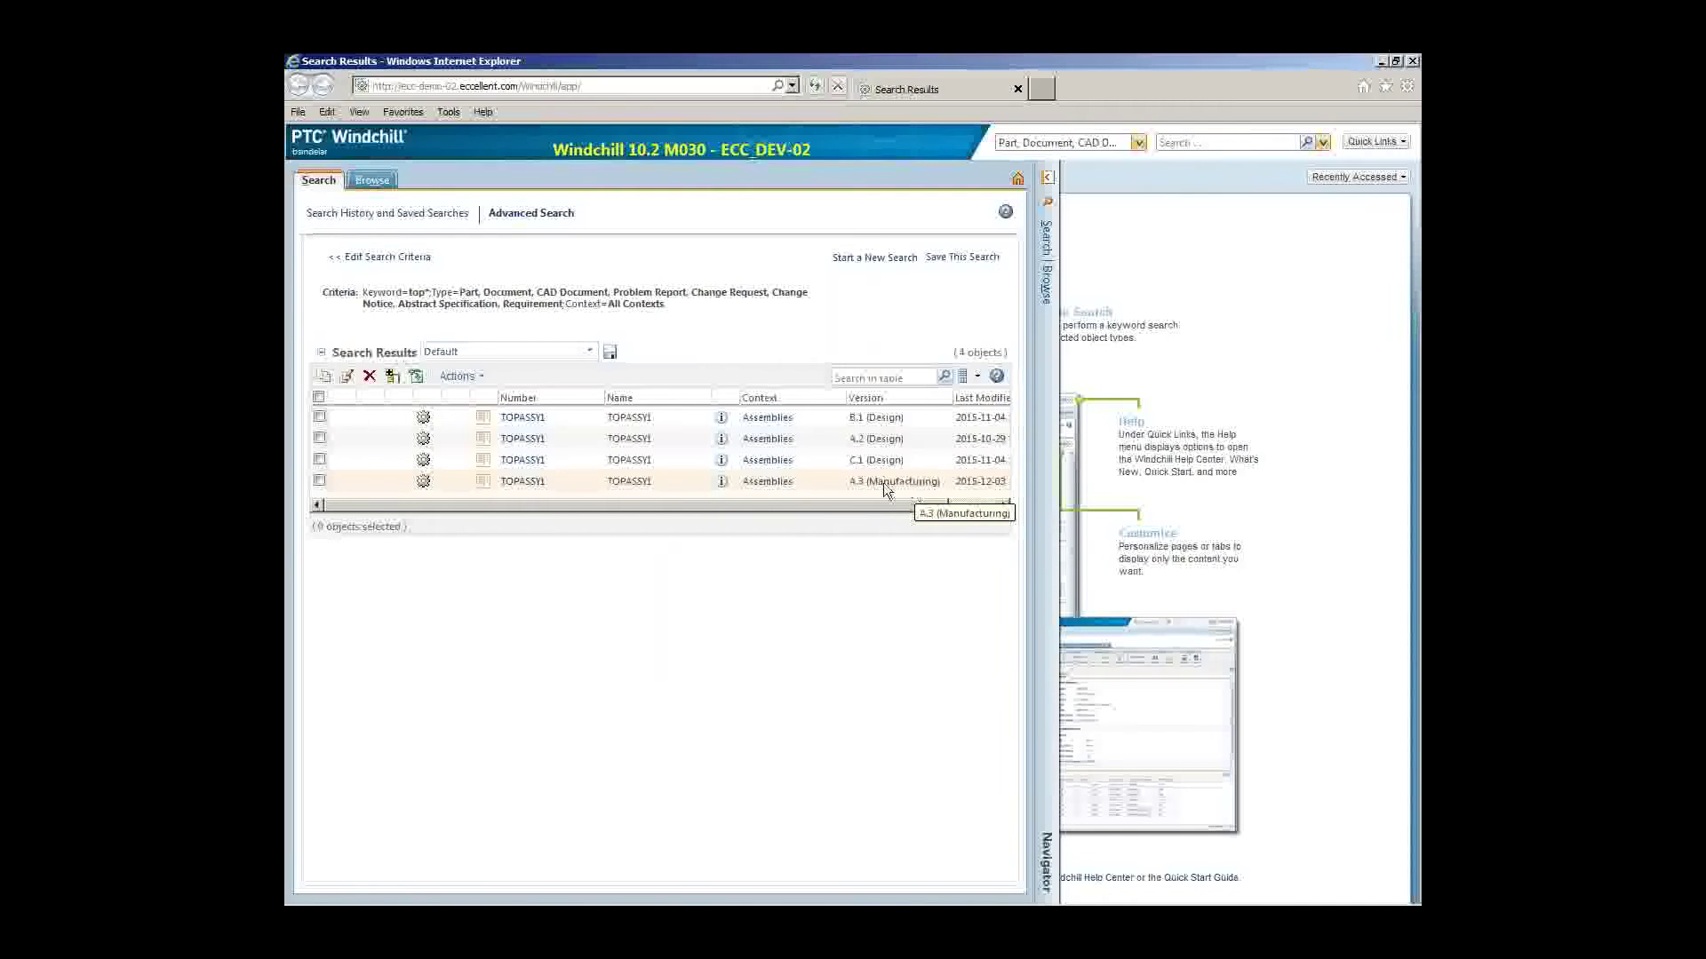
pyautogui.click(722, 480)
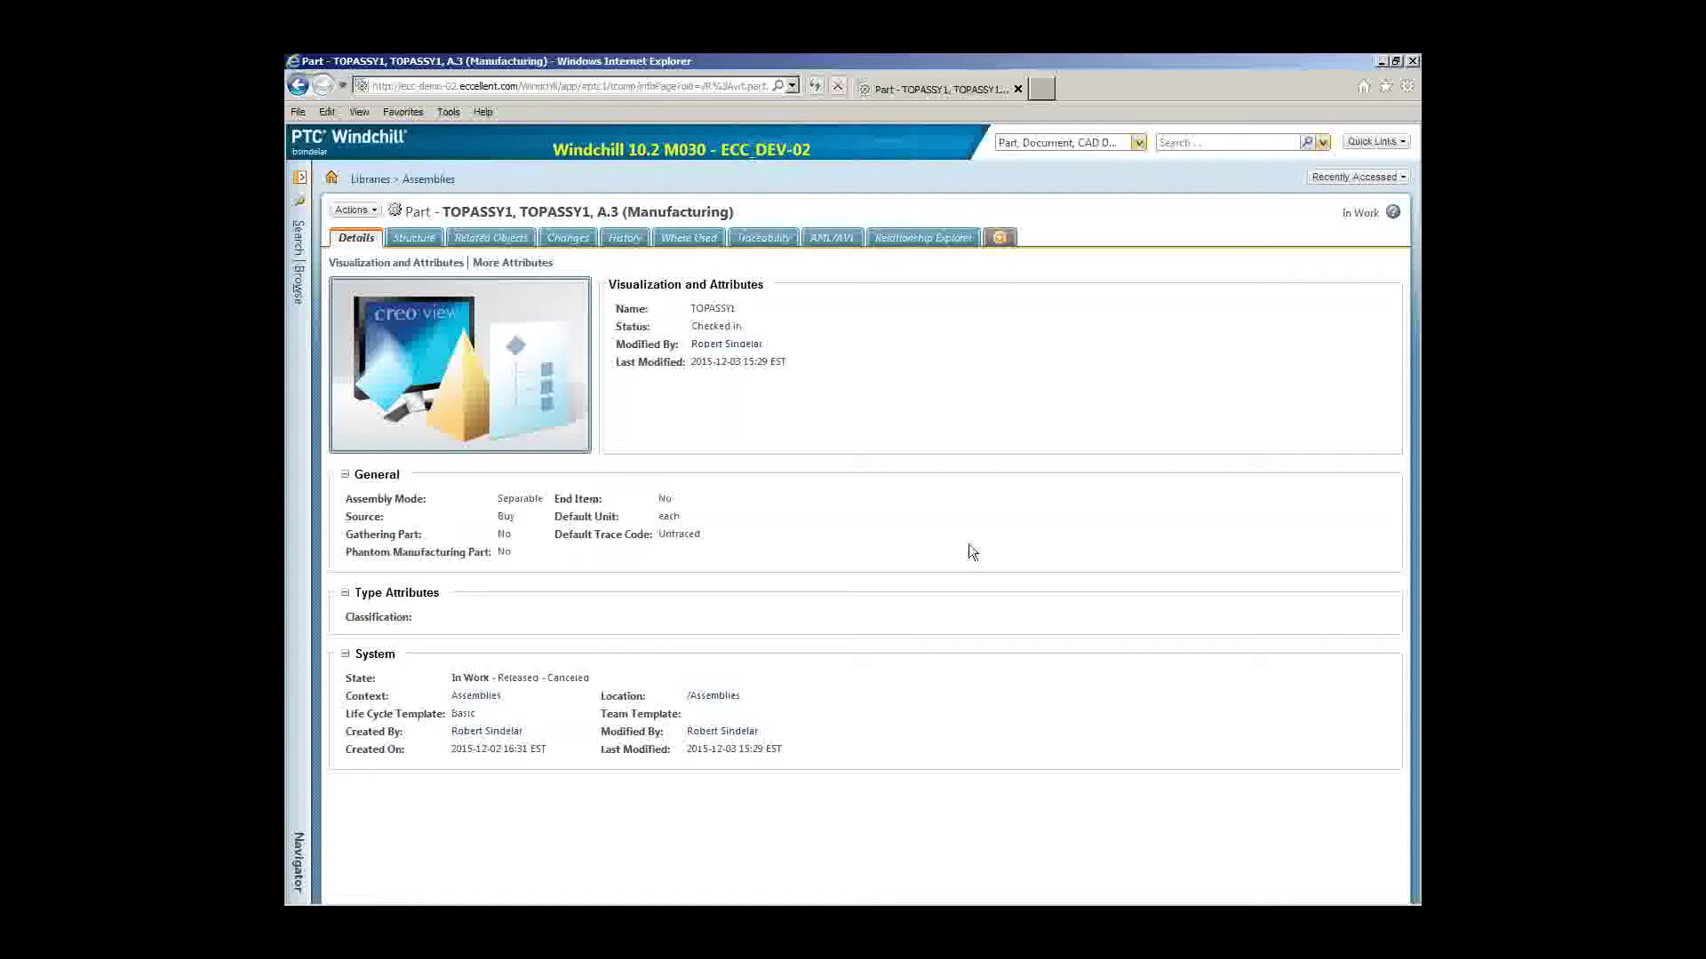
# Step: Open TOPASSY1 in the Manufacturing Product Structure Explorer, accepting the Java security risk to run the application
pyautogui.click(375, 213)
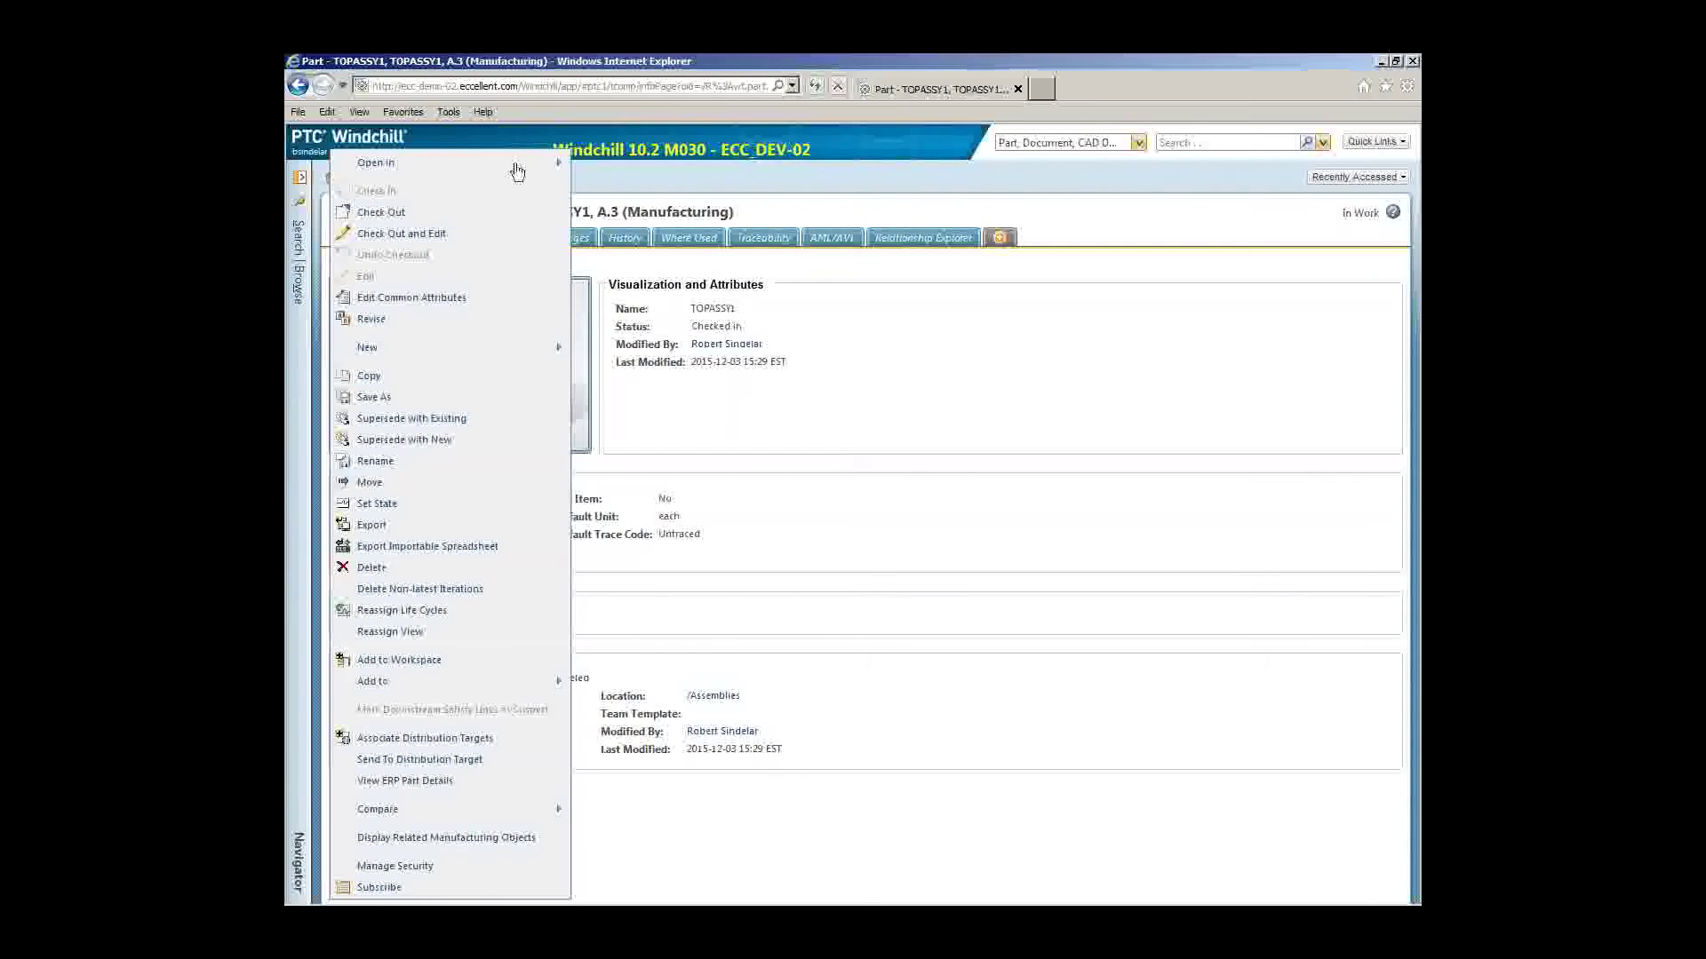
pyautogui.moveTo(515, 168)
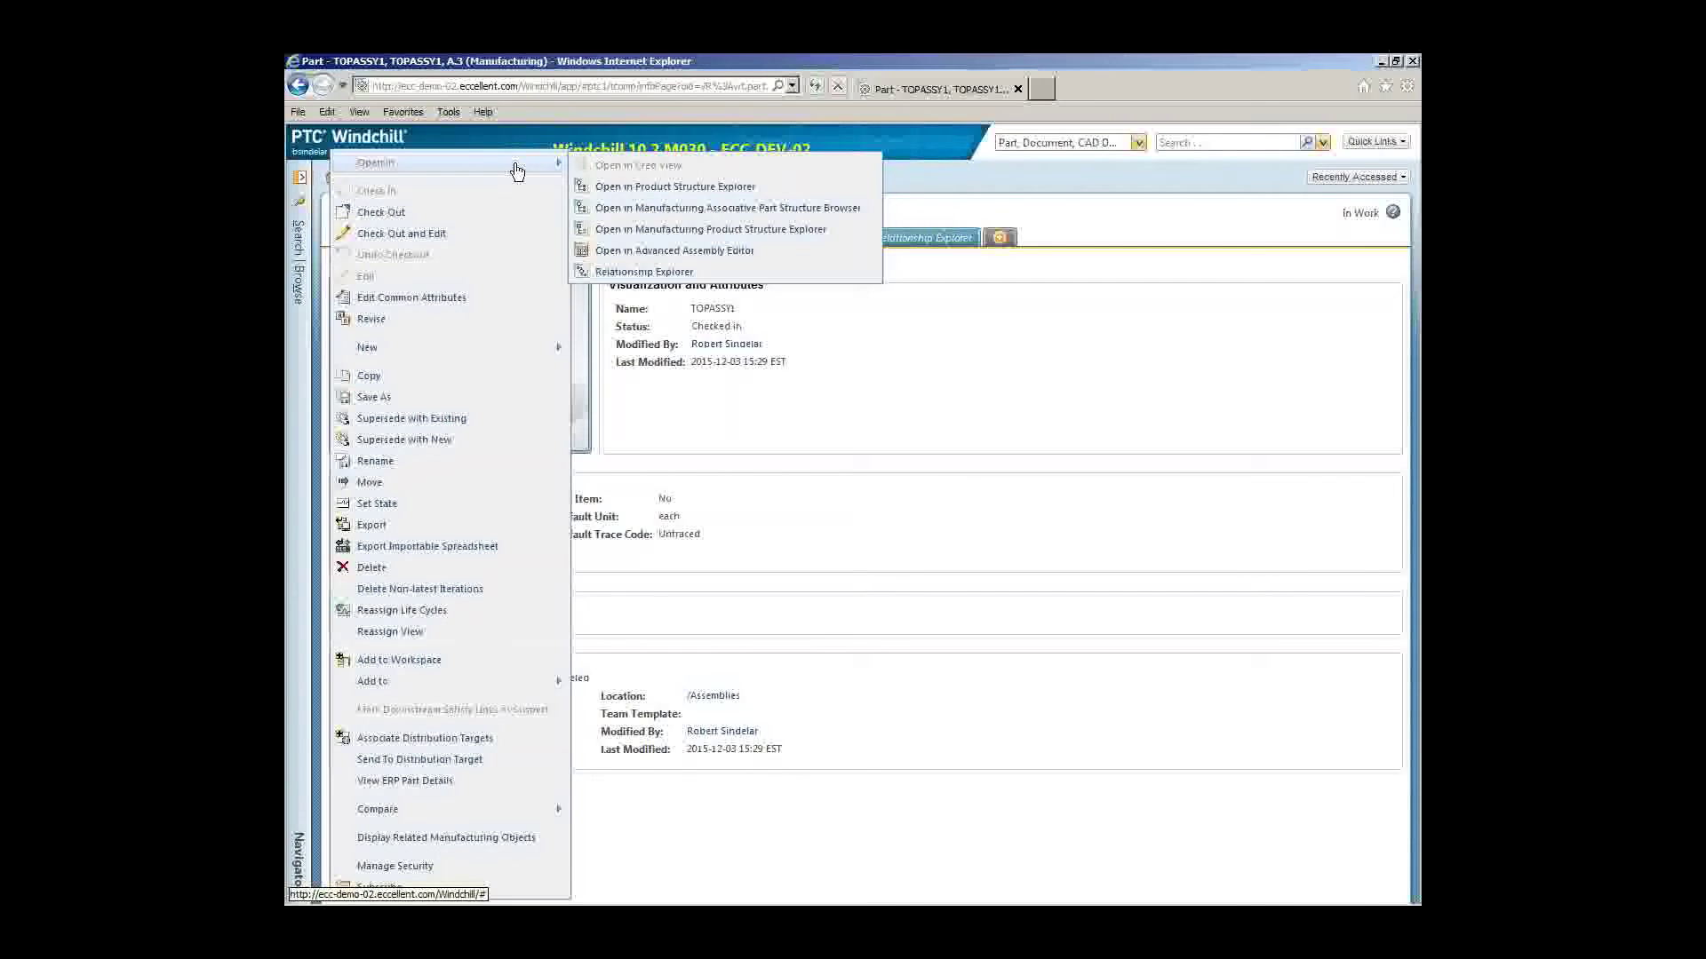
pyautogui.click(849, 233)
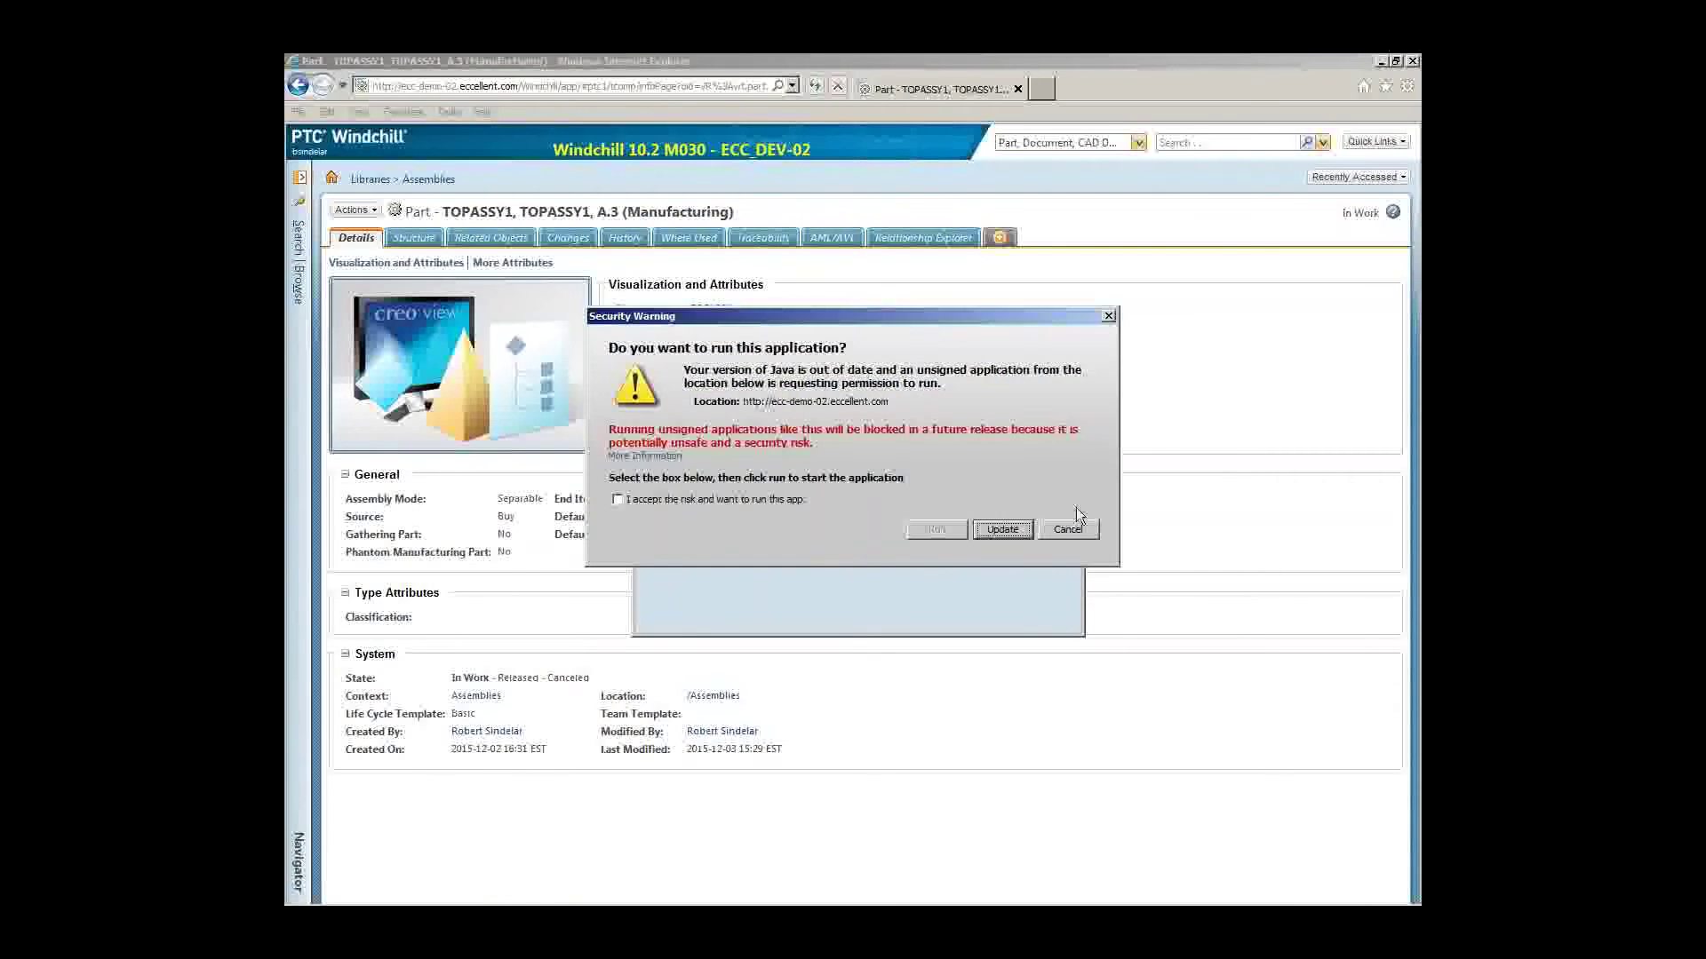
pyautogui.click(771, 501)
pyautogui.click(937, 529)
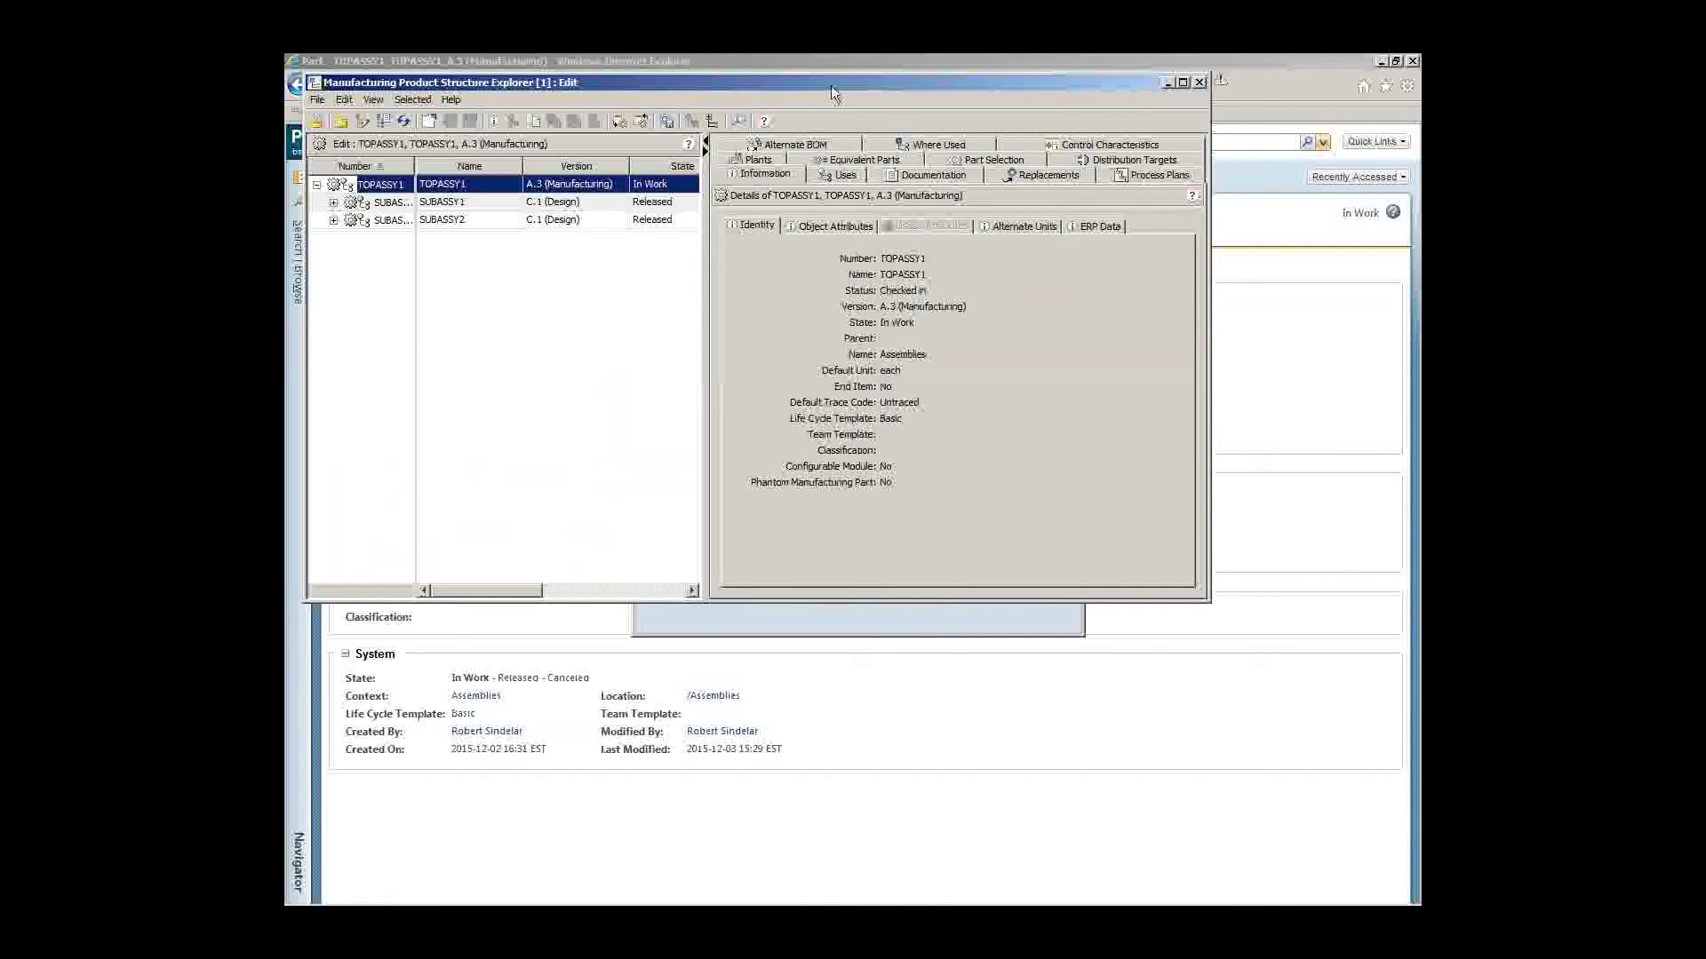
# Step: Expand SUBASSY1 and SUBASSY2 in the TOPASSY1 structure and enlarge the explorer window and Number column
pyautogui.moveTo(839, 84); pyautogui.dragTo(881, 111)
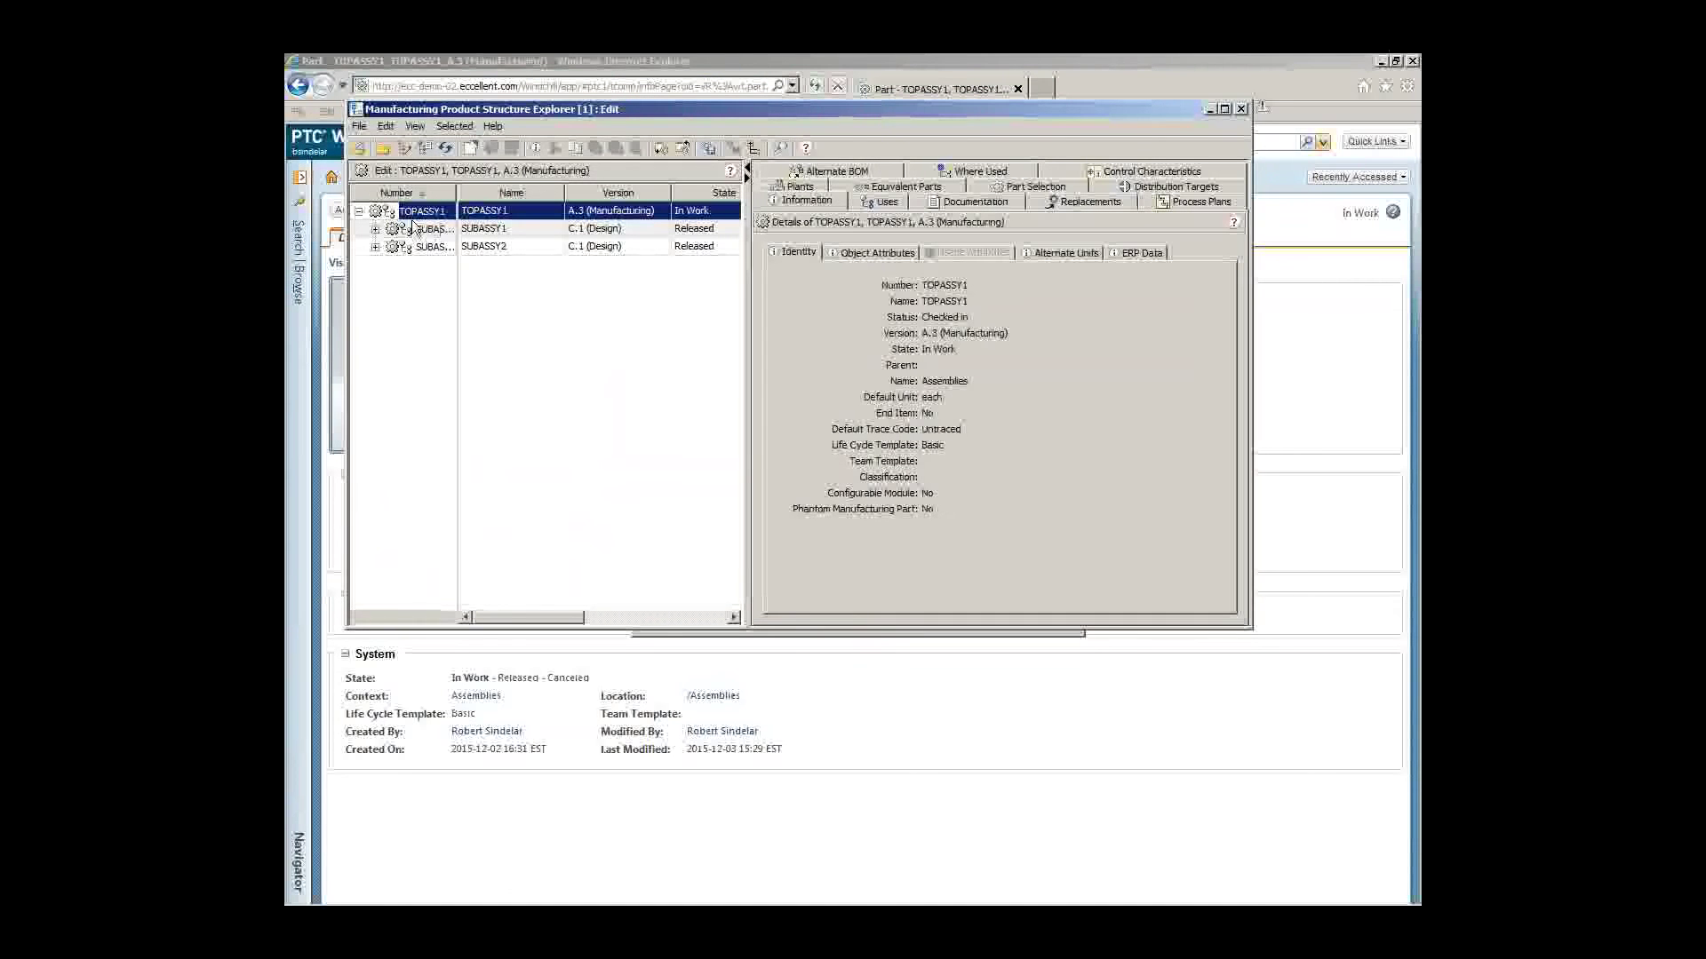
pyautogui.click(375, 247)
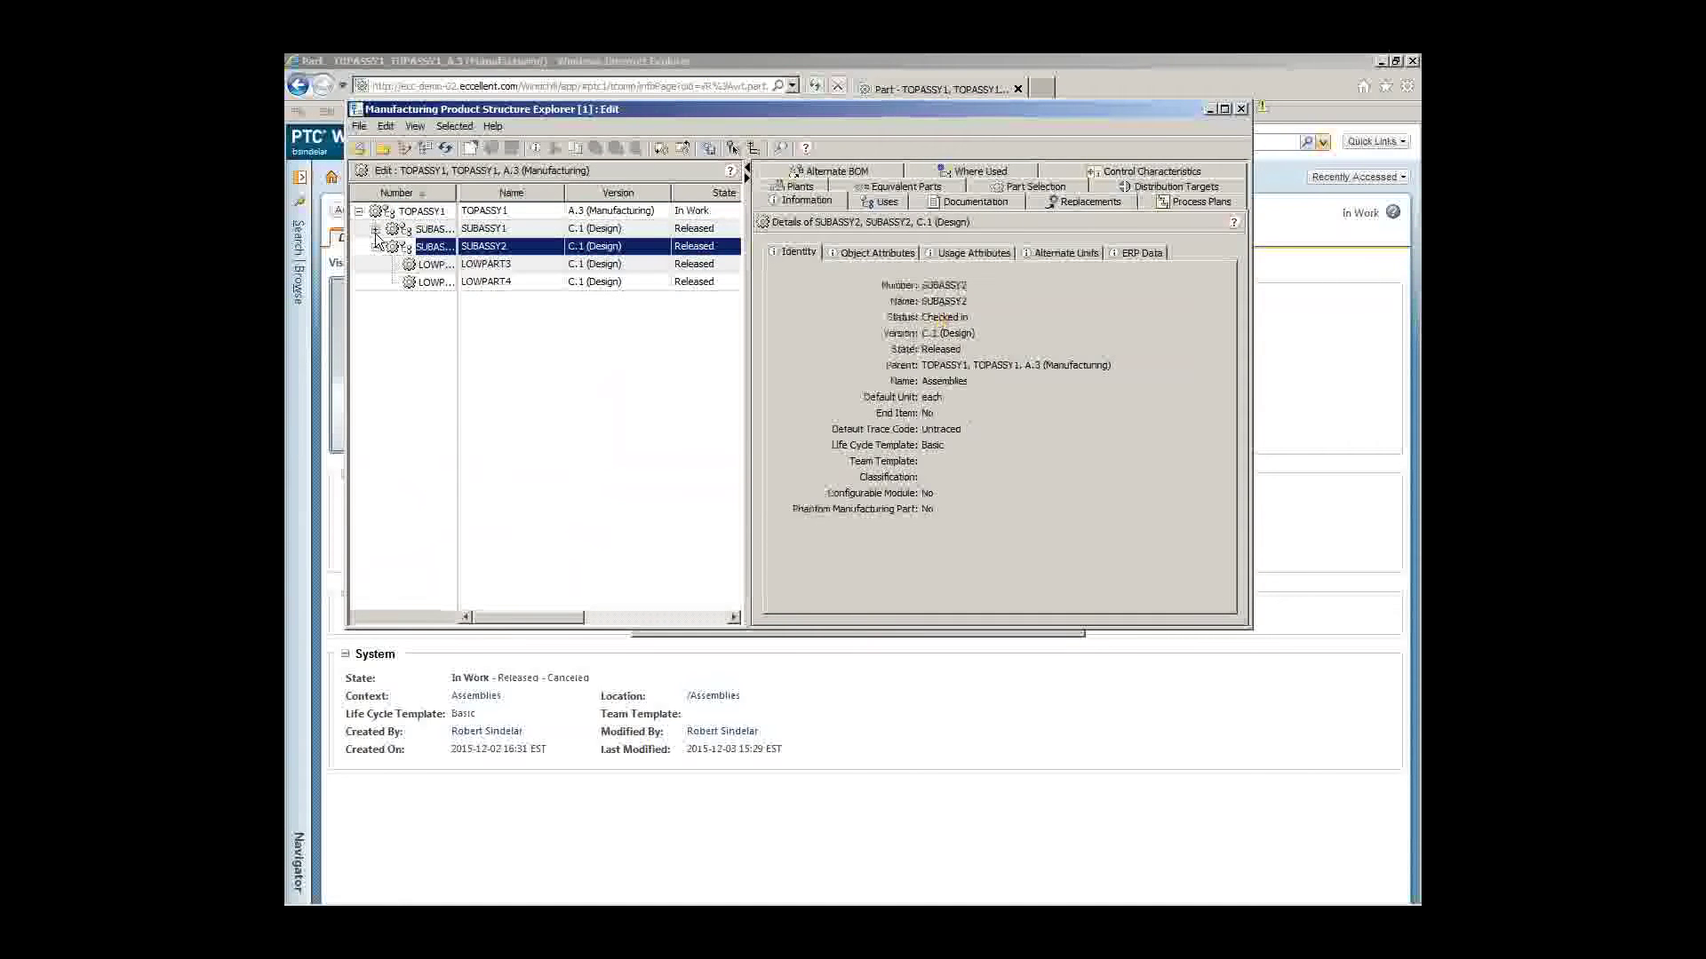
pyautogui.click(375, 229)
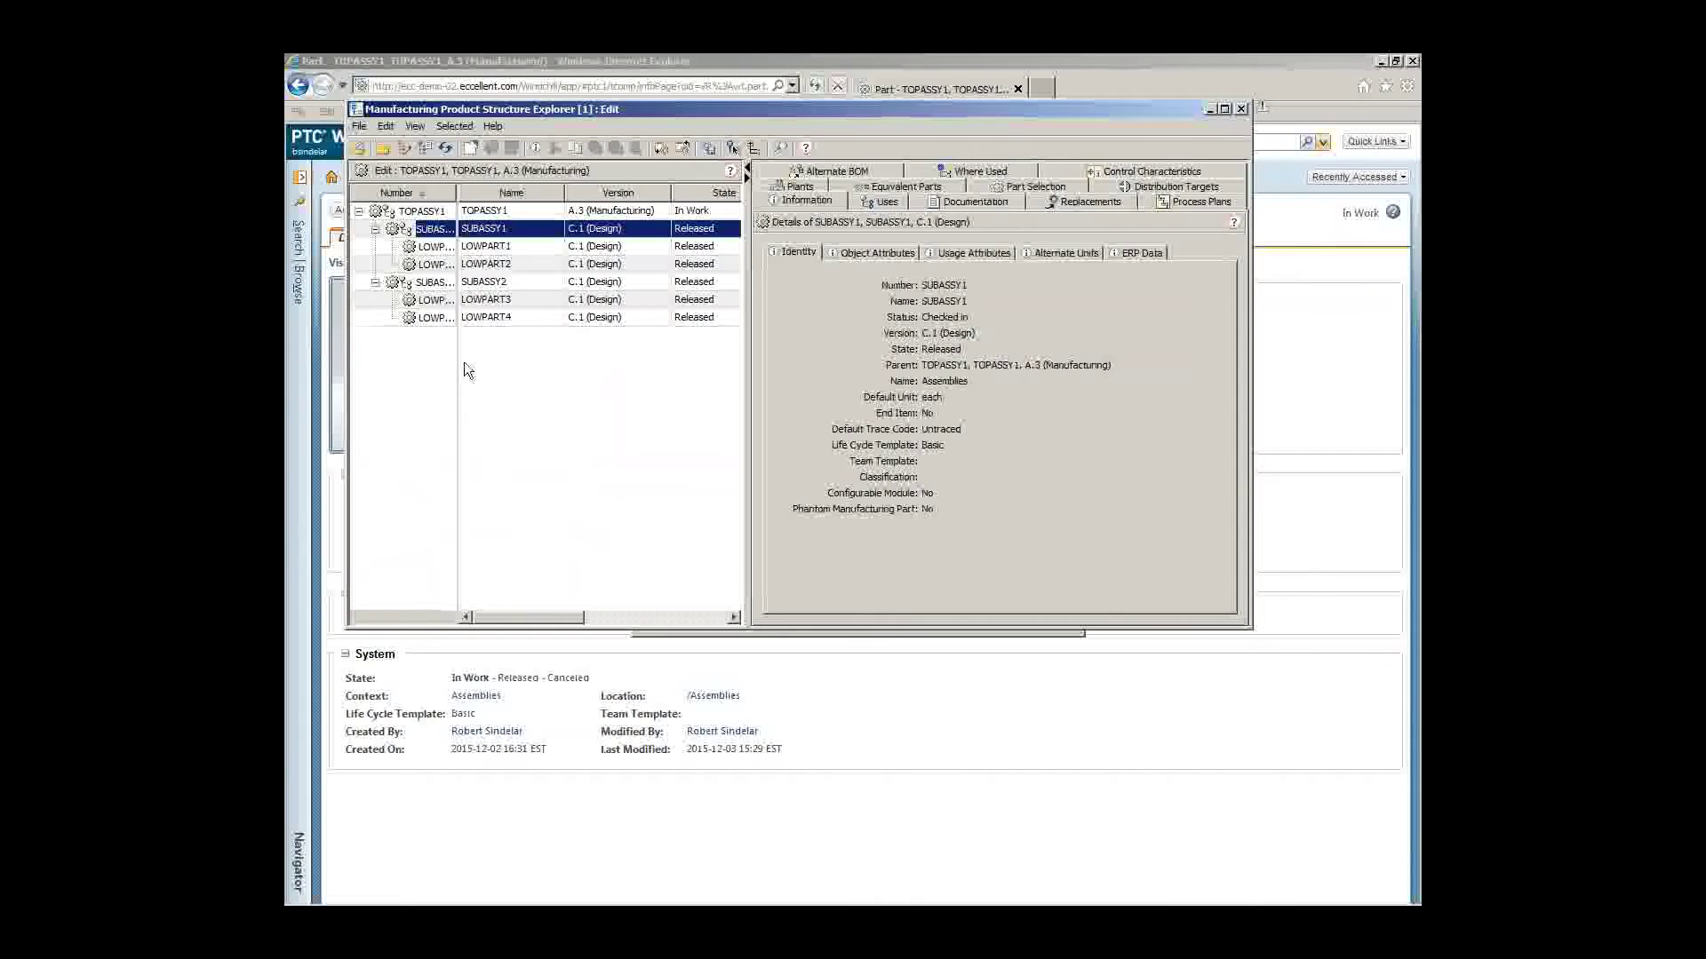
pyautogui.moveTo(1252, 628); pyautogui.dragTo(1377, 810)
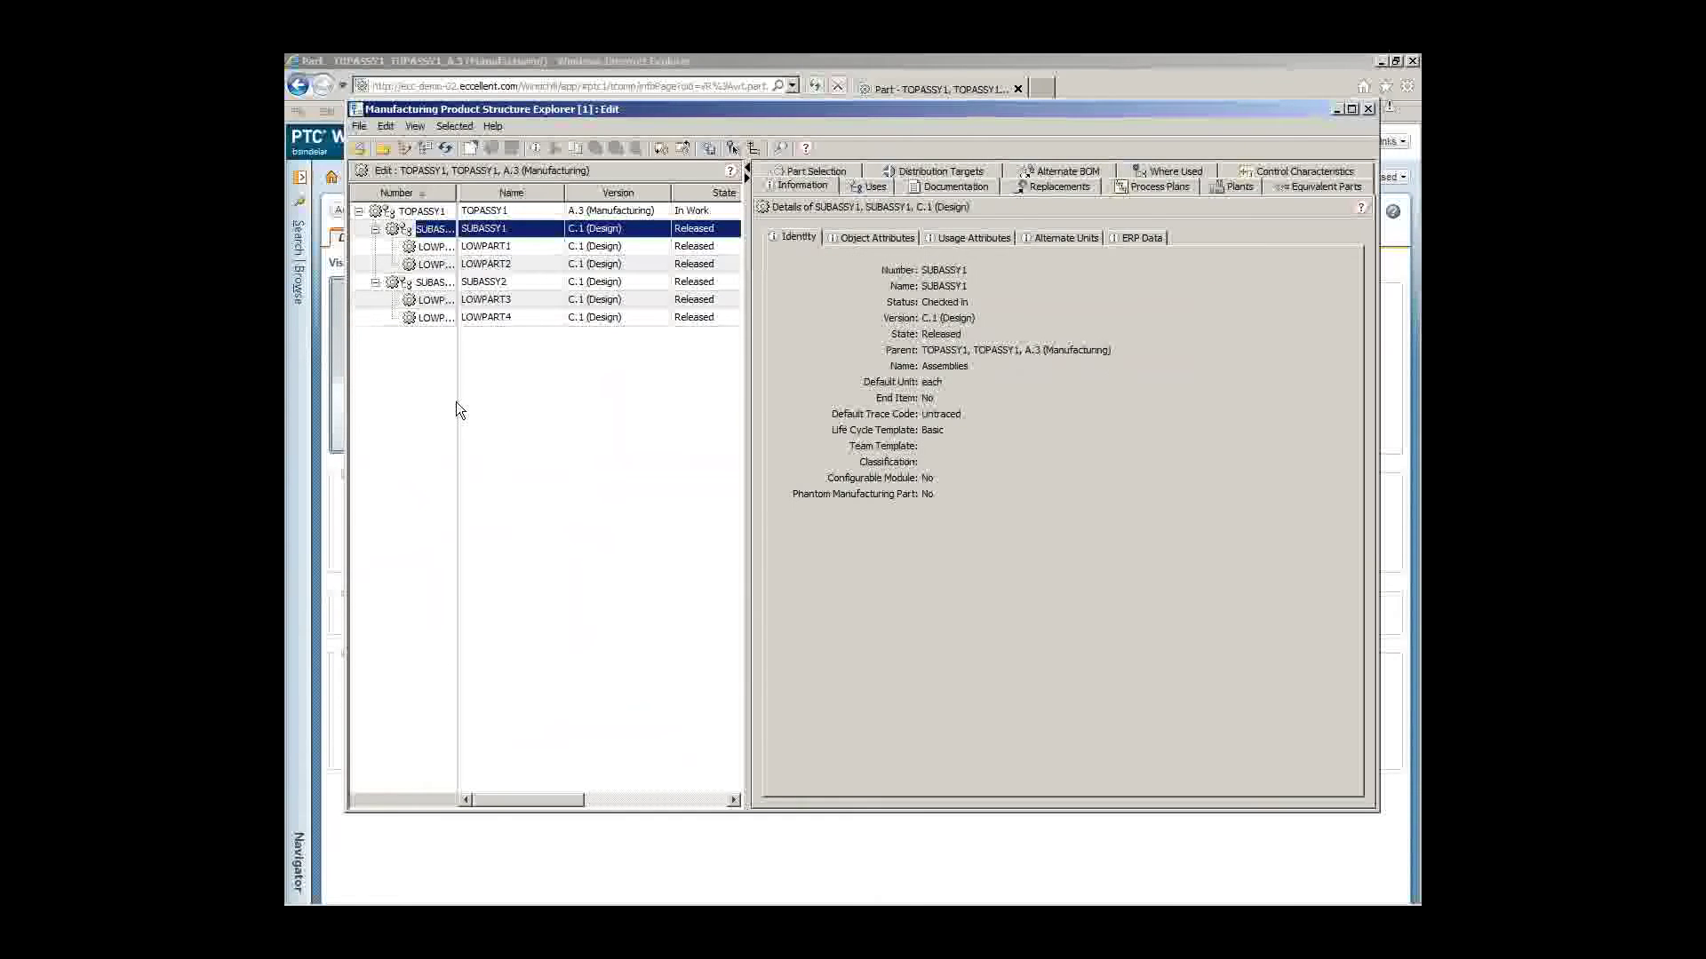
pyautogui.moveTo(457, 192); pyautogui.dragTo(500, 191)
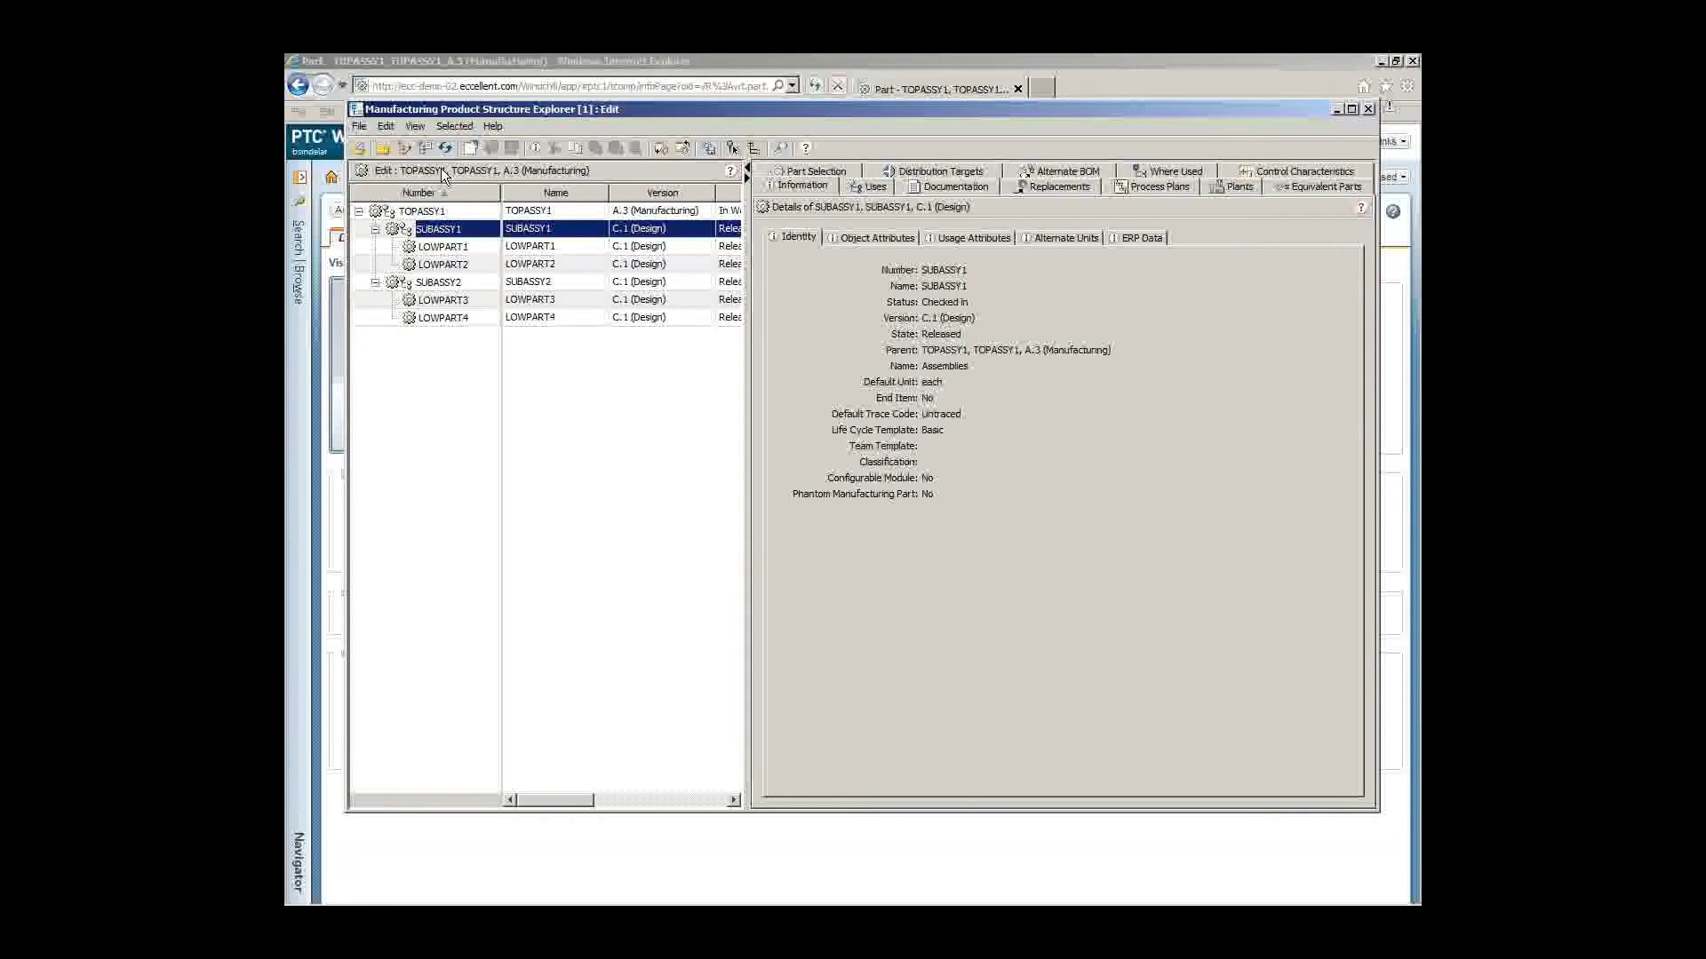
# Step: Review the parts used by SUBASSY1, SUBASSY2 and TOPASSY1, and the process plans and plants associated with TOPASSY1
pyautogui.click(868, 186)
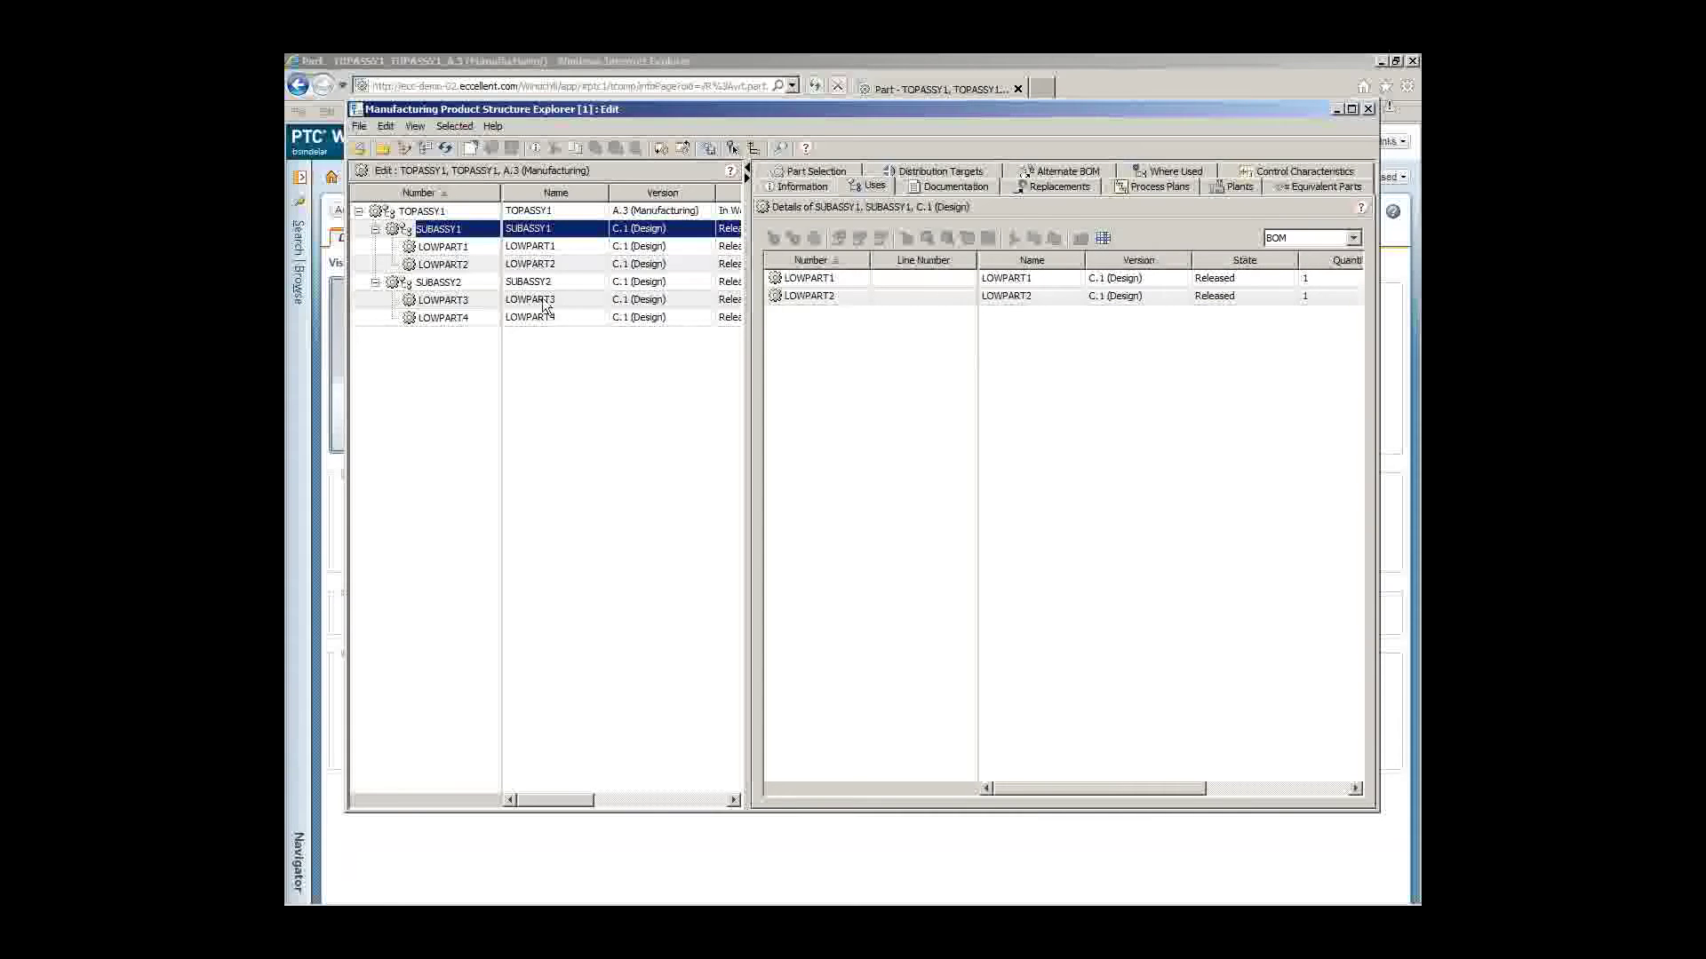
pyautogui.click(445, 283)
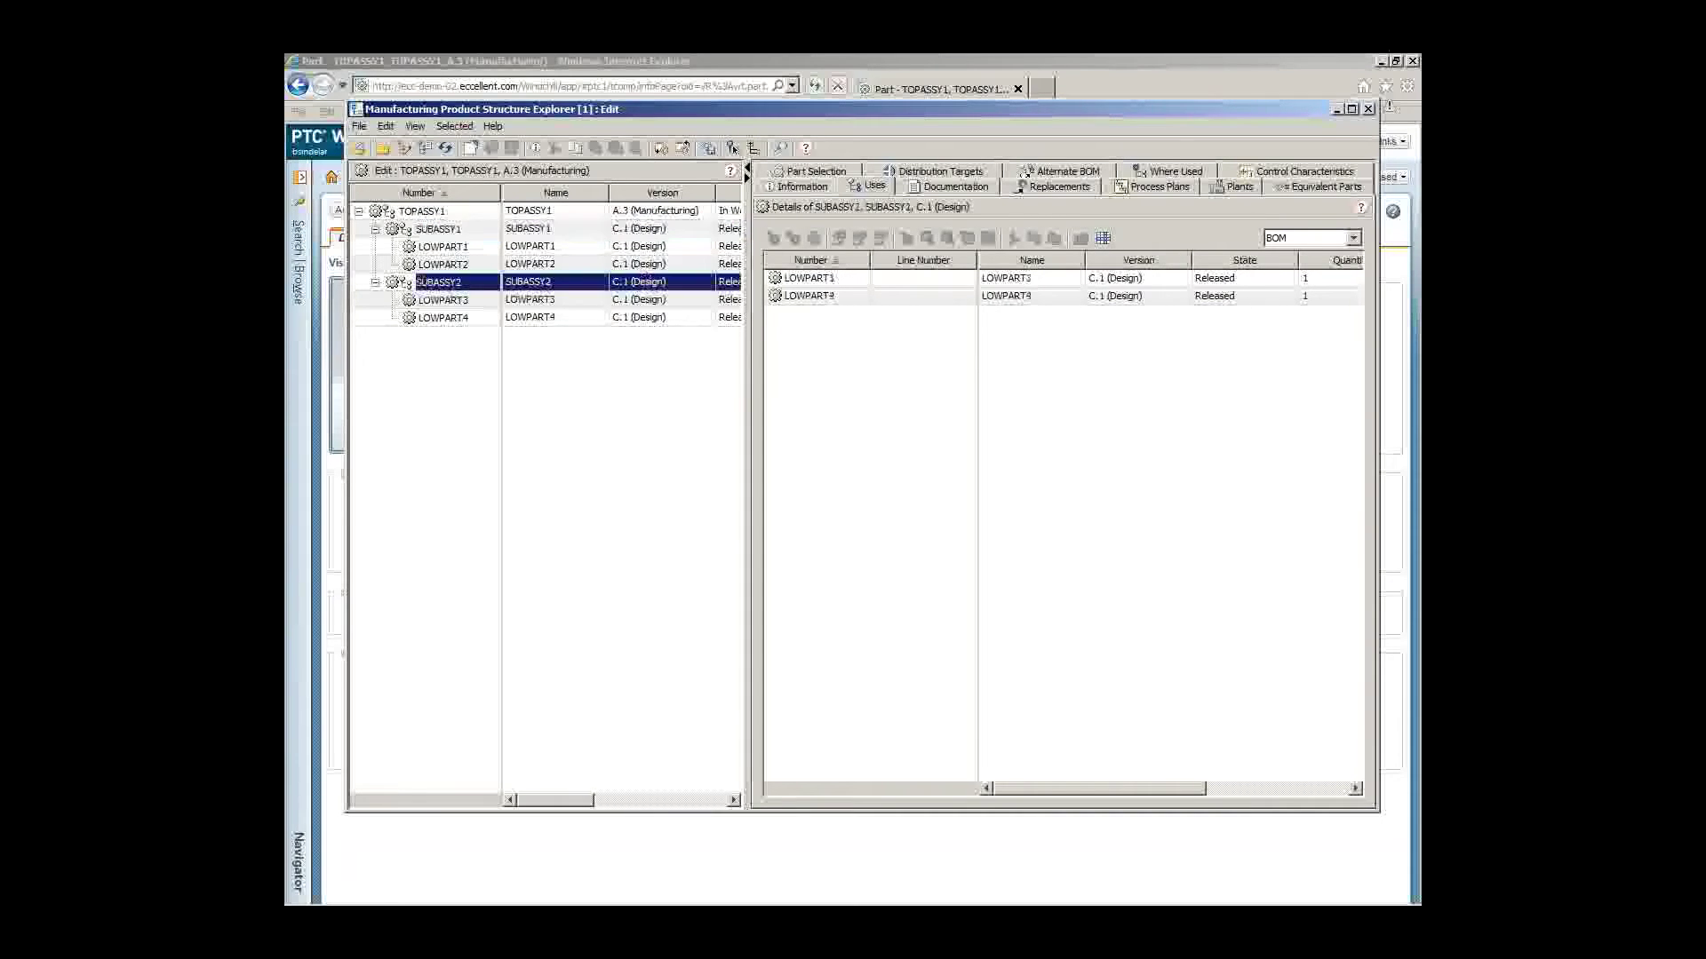
pyautogui.click(440, 212)
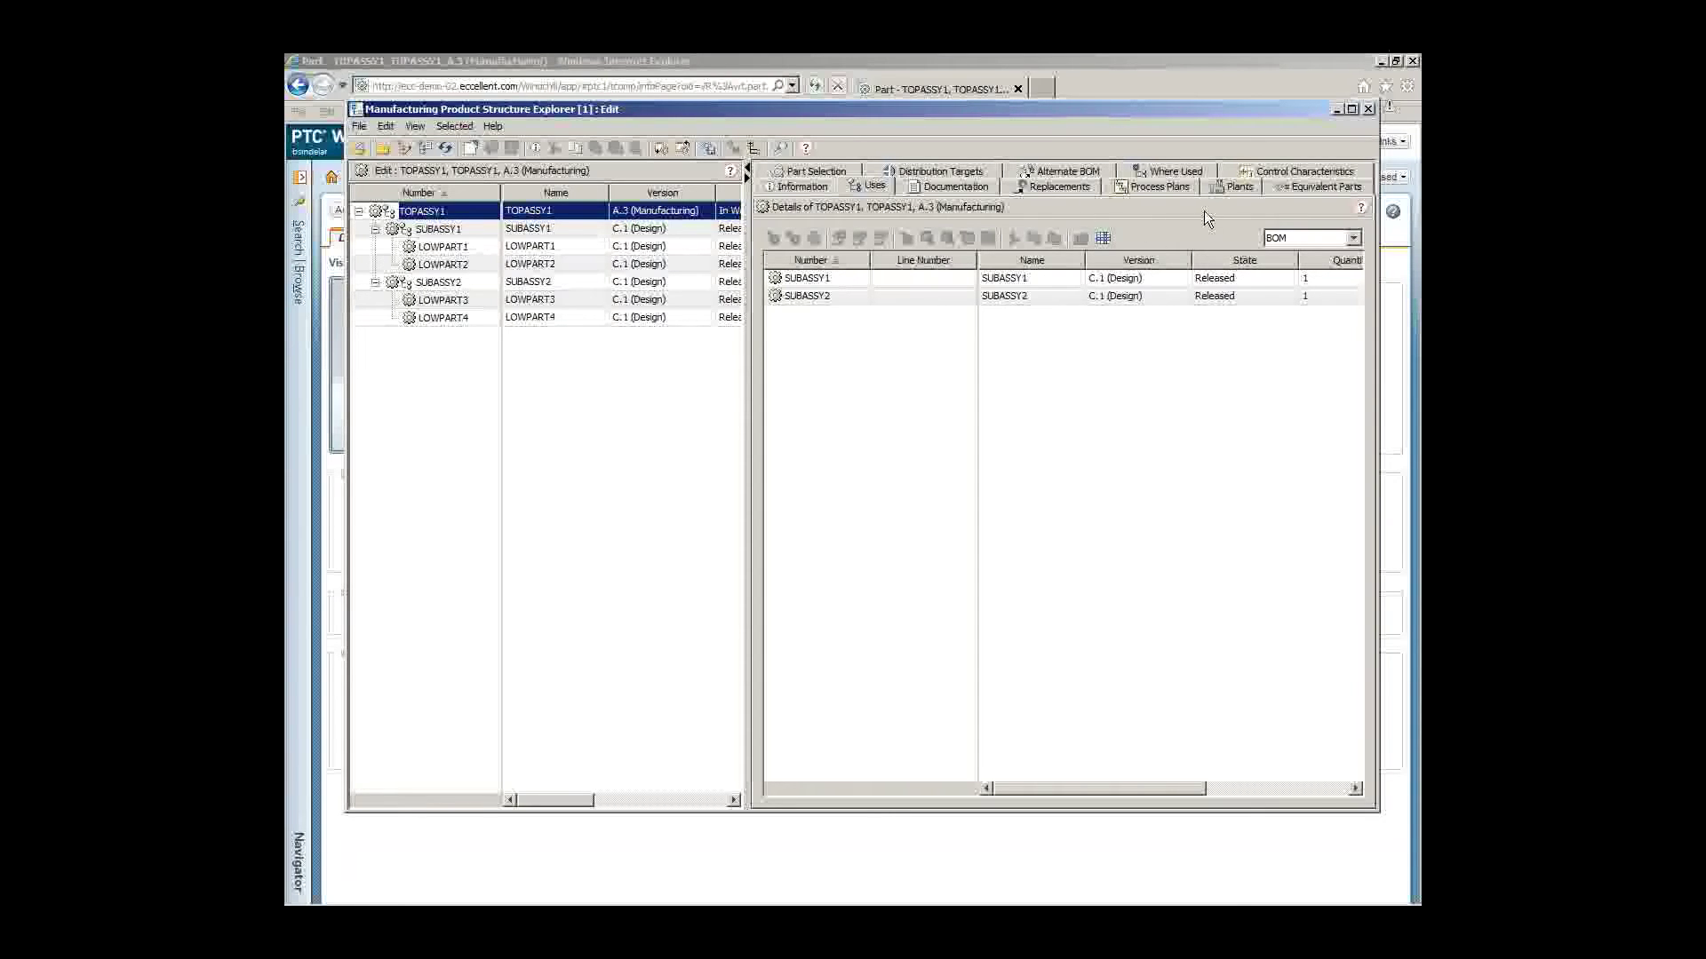
pyautogui.click(1164, 187)
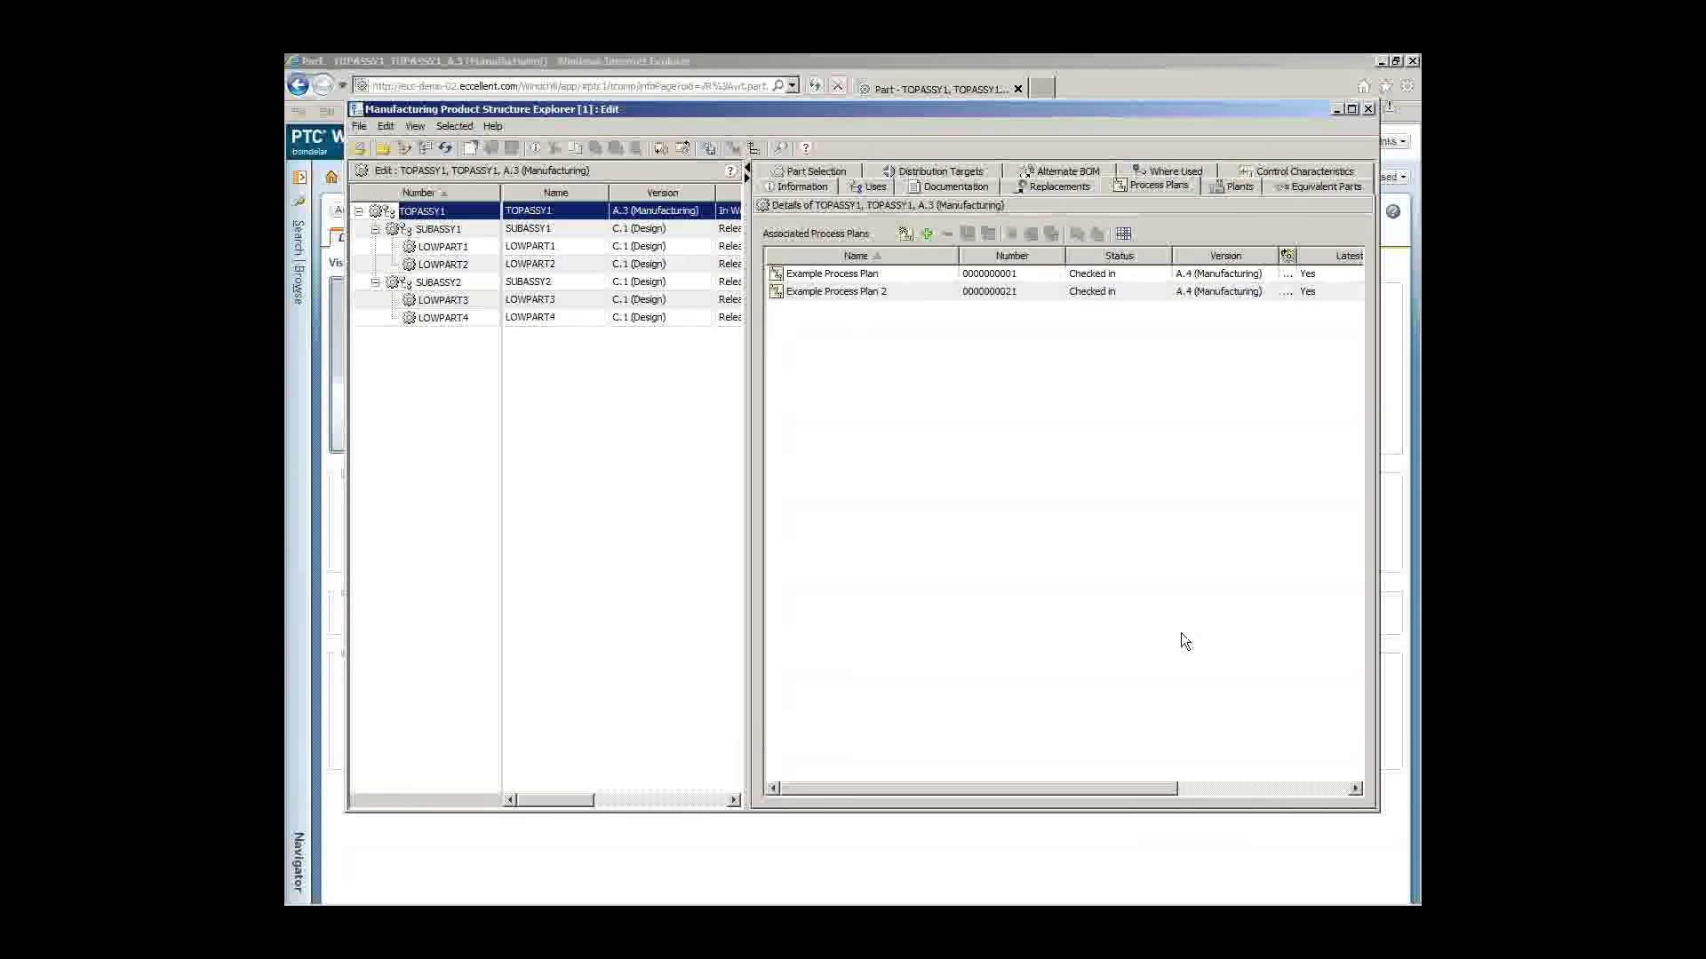
pyautogui.click(1234, 186)
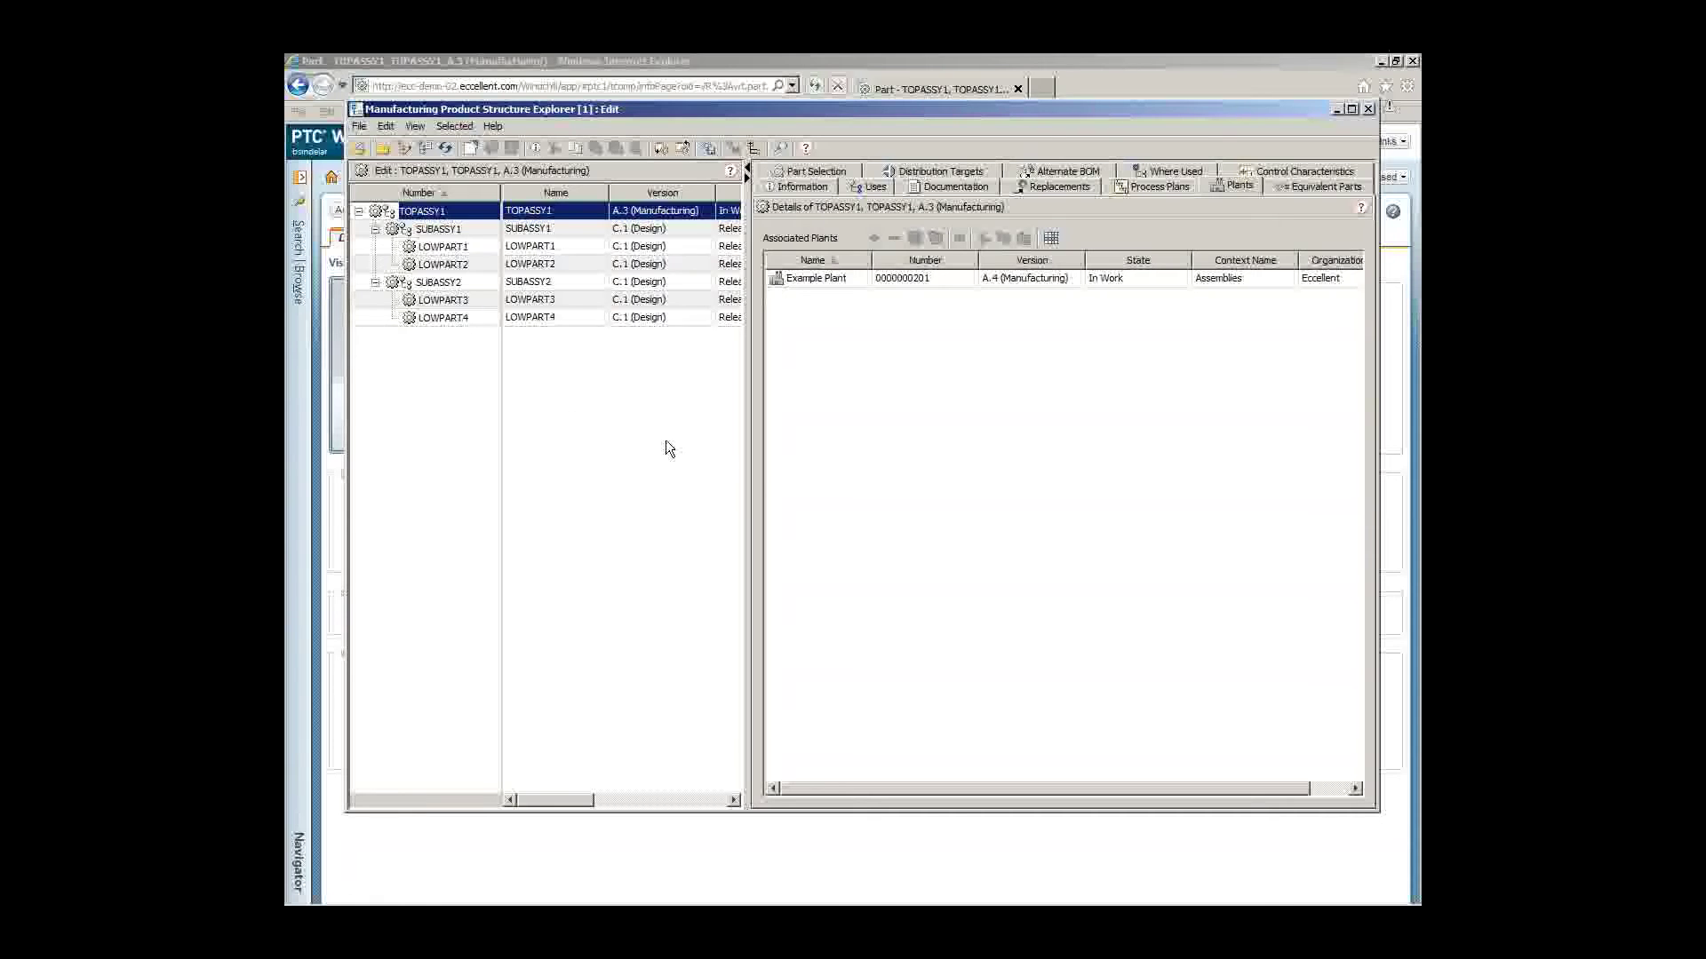
# Step: Open a new Process Plan Explorer from the product structure explorer and enlarge its window
pyautogui.moveTo(510, 91); pyautogui.dragTo(504, 82)
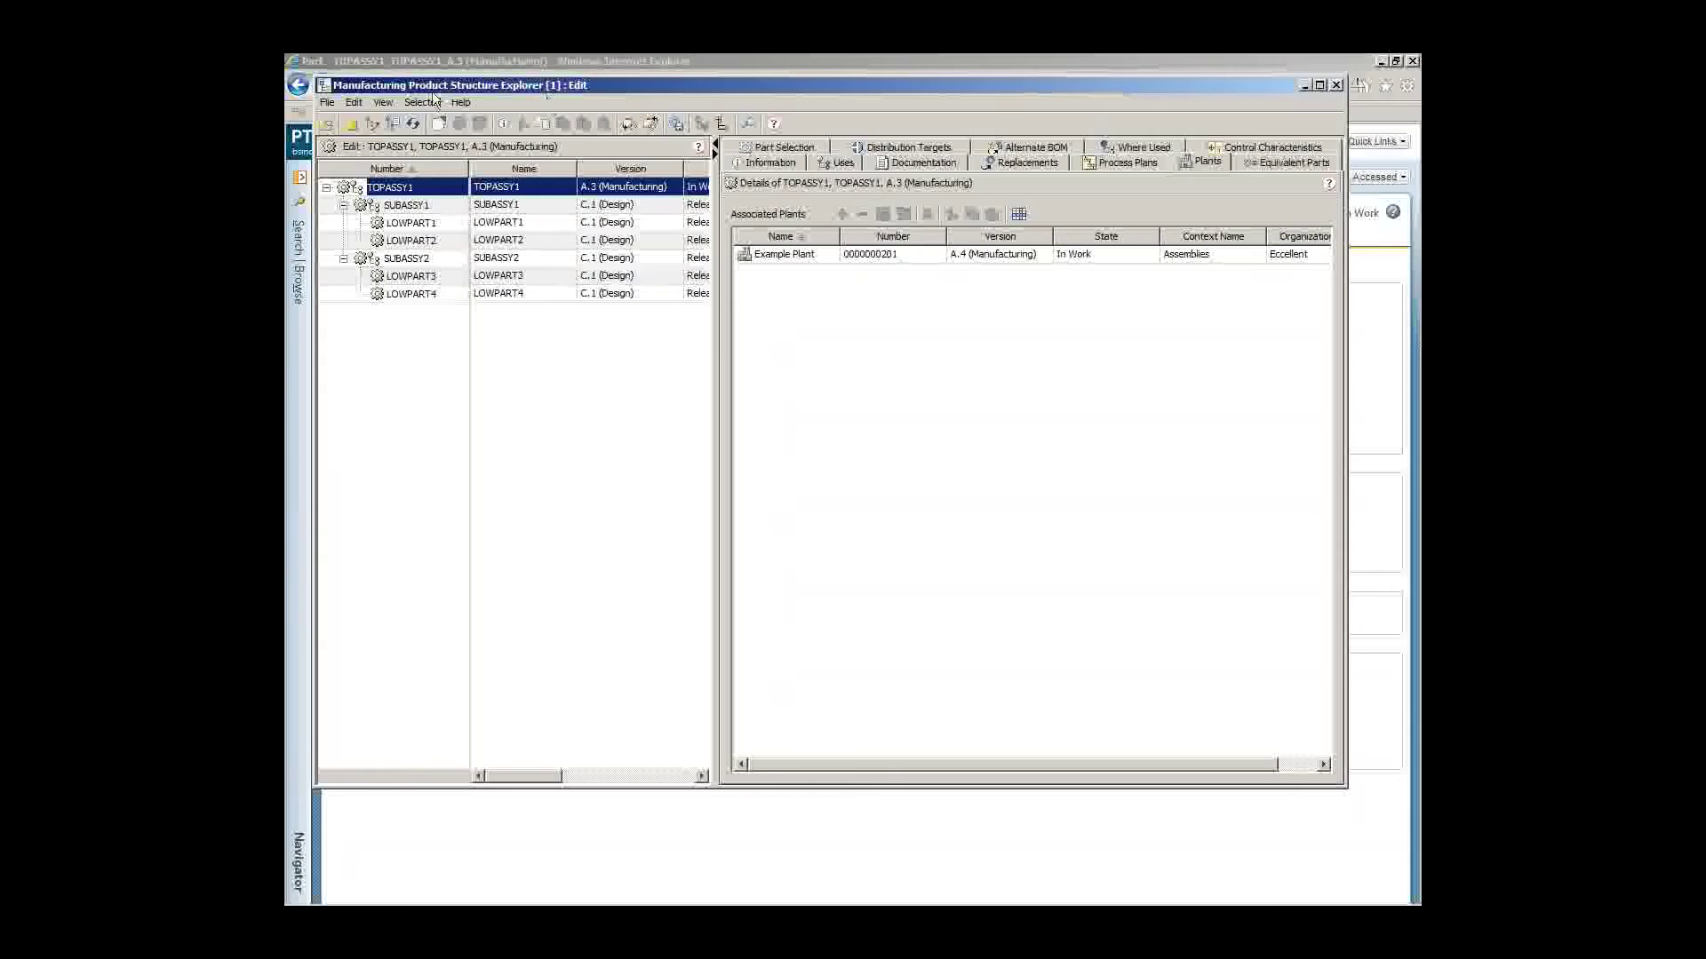
pyautogui.click(379, 100)
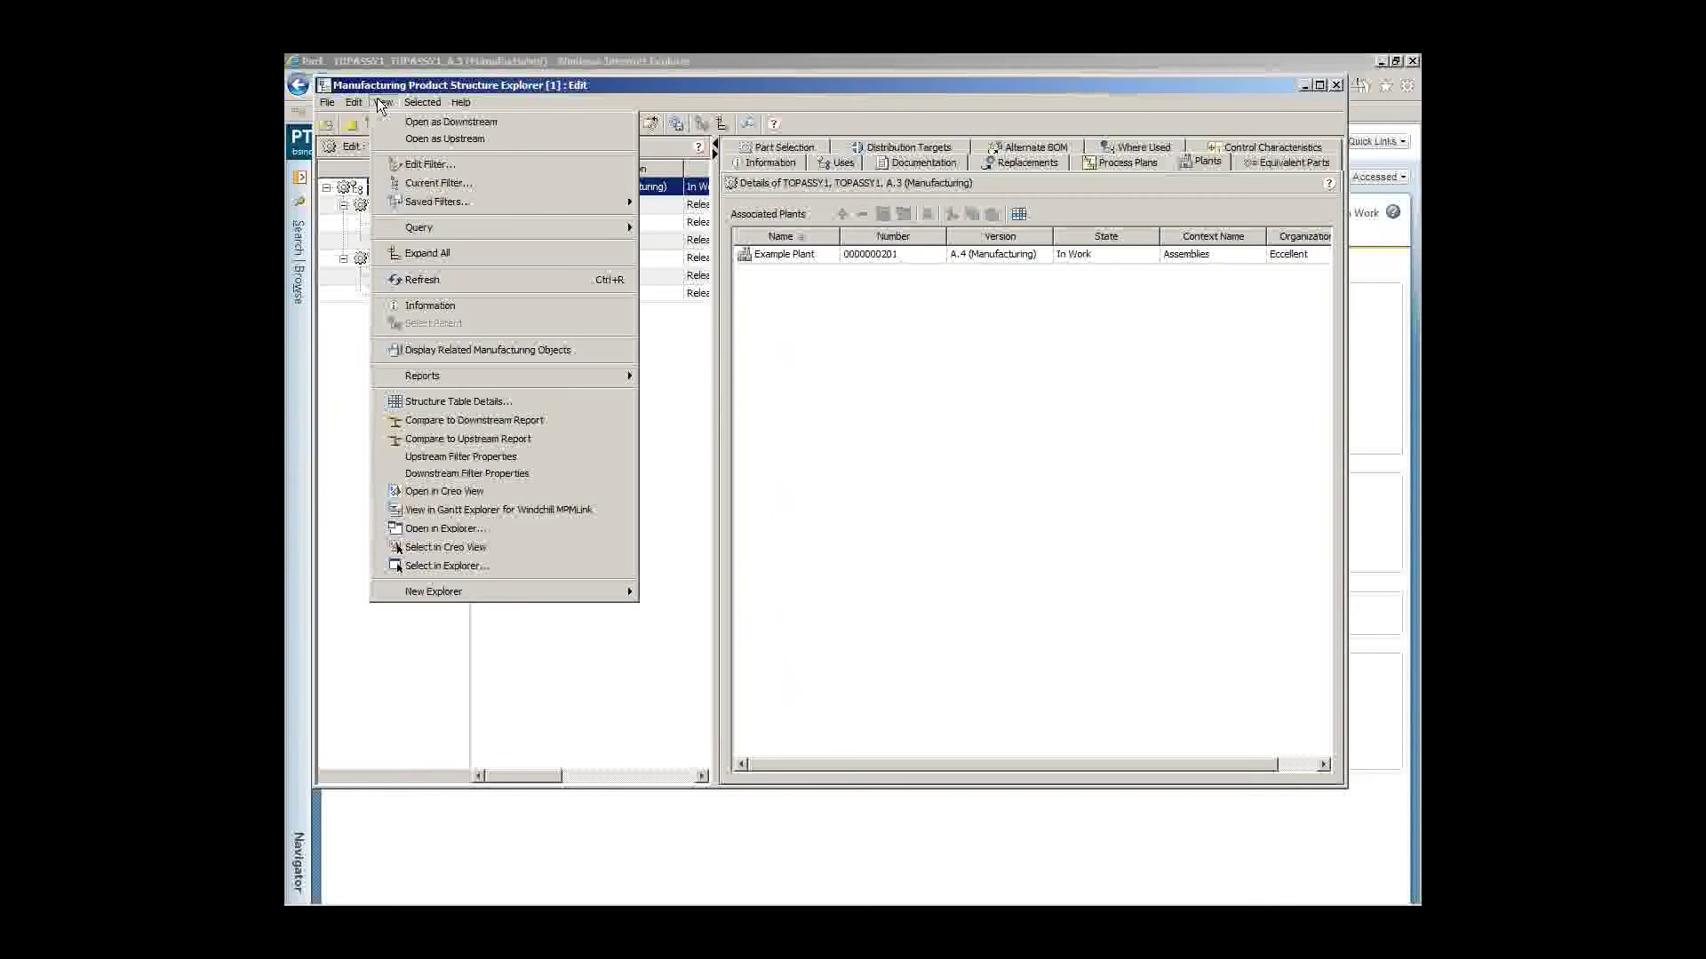
pyautogui.moveTo(538, 589)
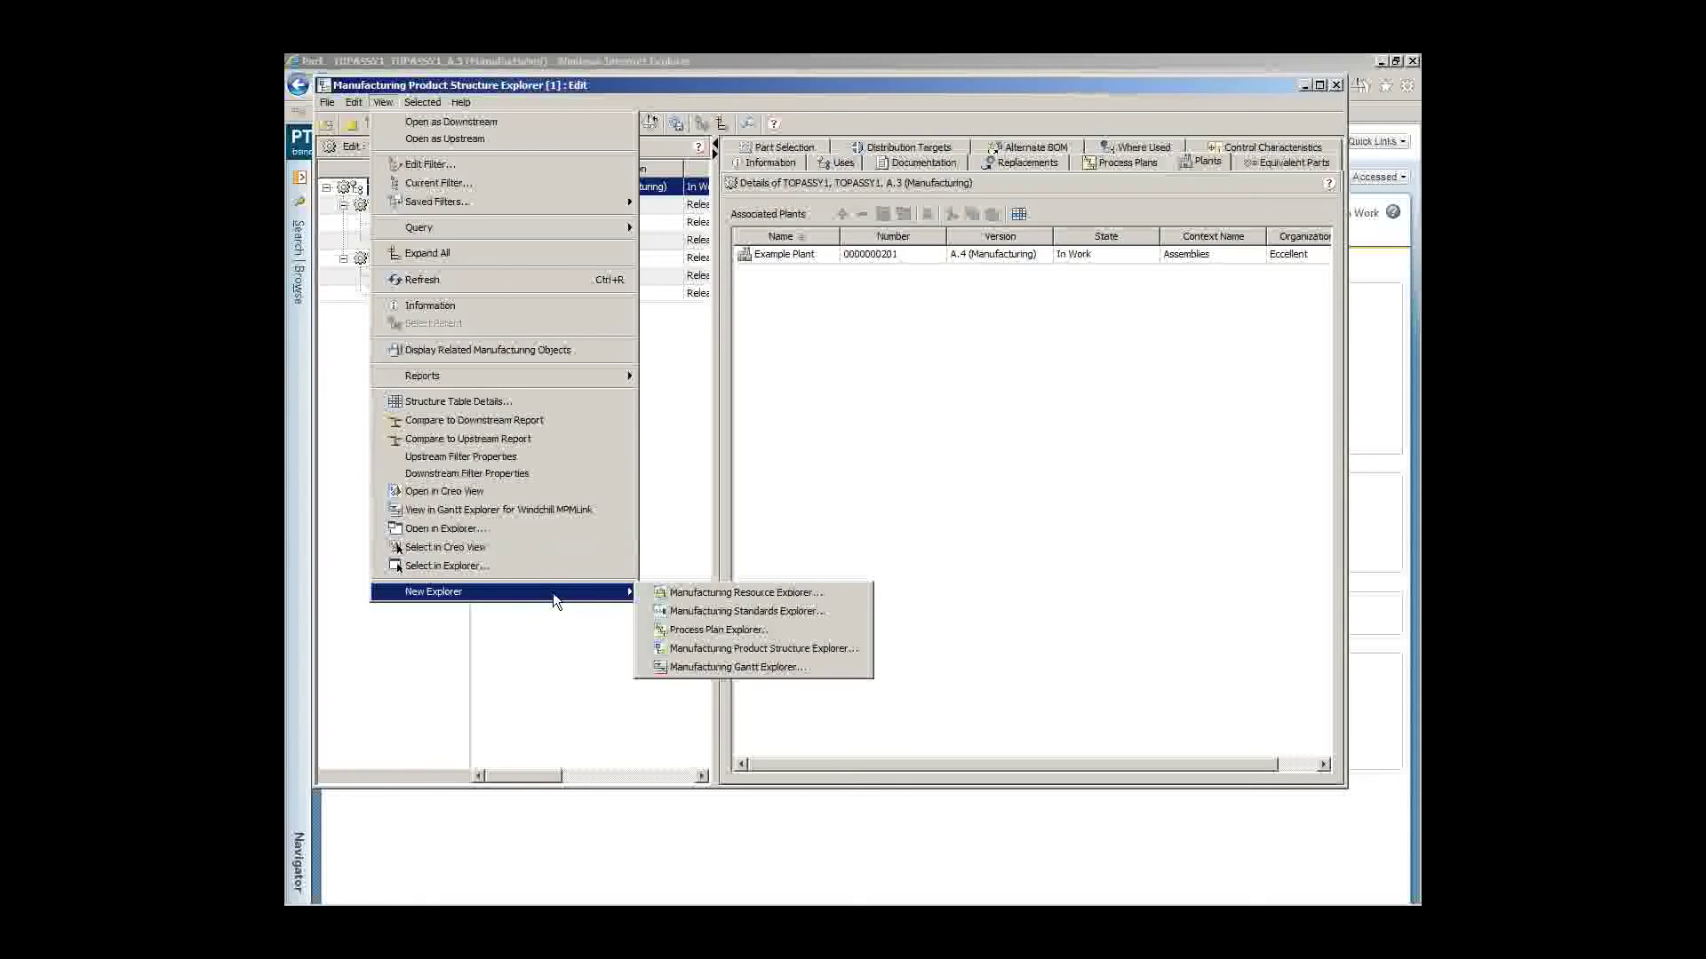
pyautogui.click(759, 633)
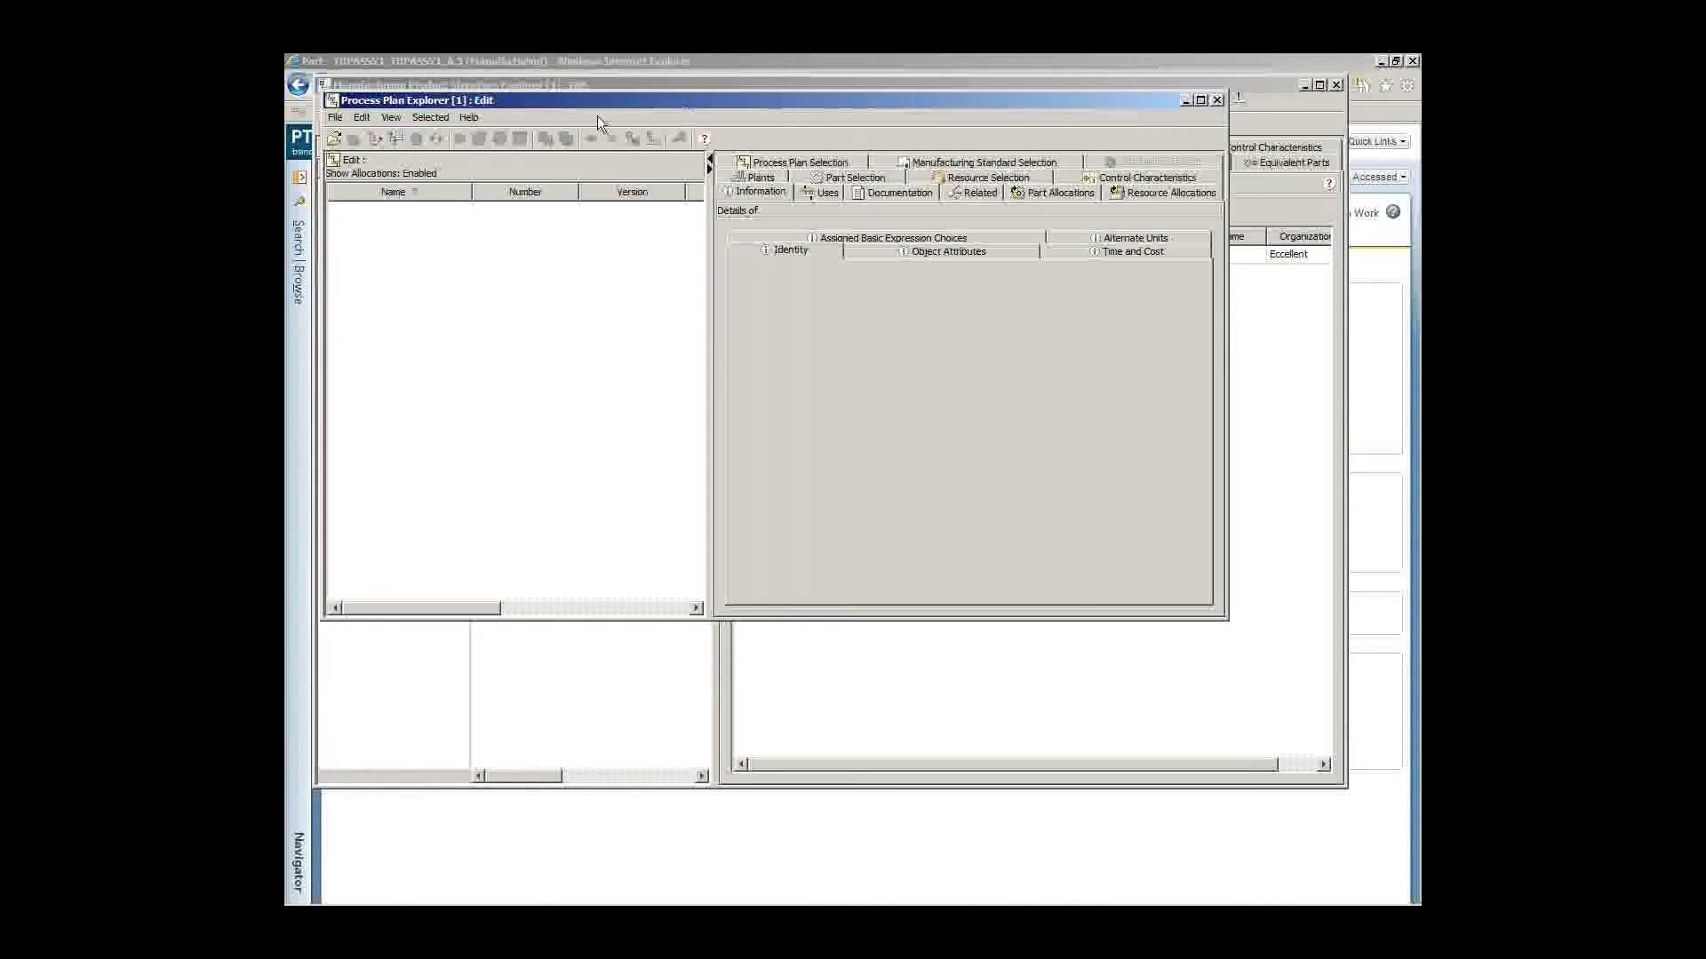
pyautogui.moveTo(1226, 623); pyautogui.dragTo(1373, 824)
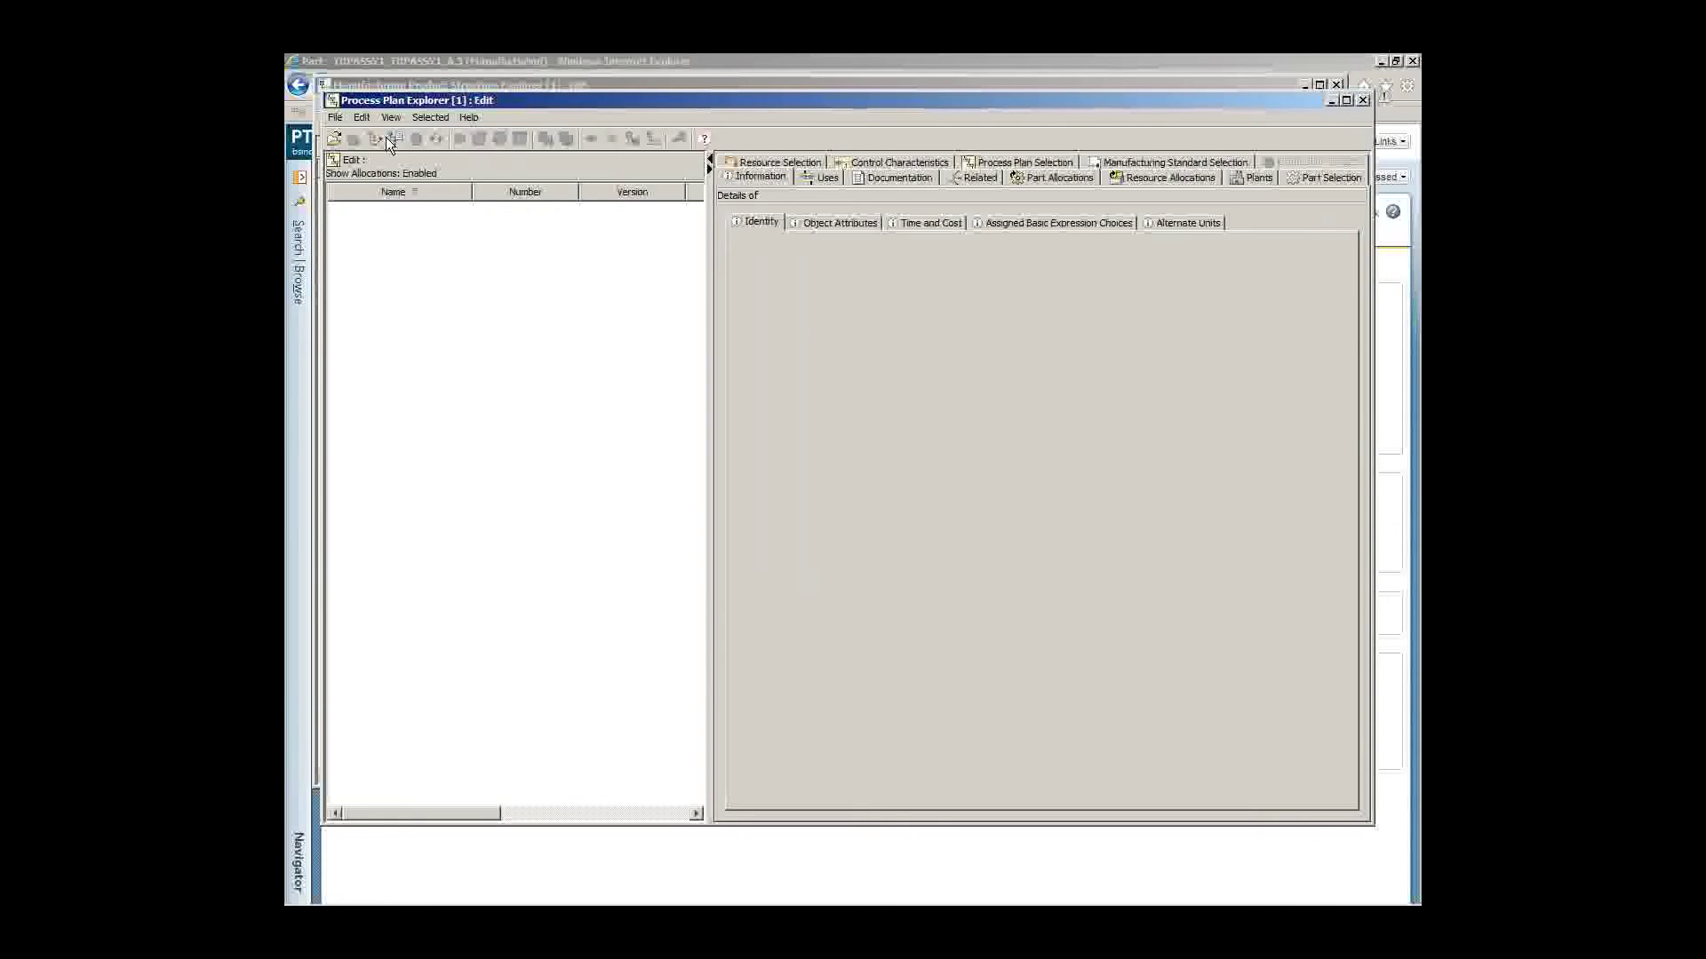
# Step: Start a new process plan of type Process Plan in the Assemblies library and set its category to Quality
pyautogui.click(336, 119)
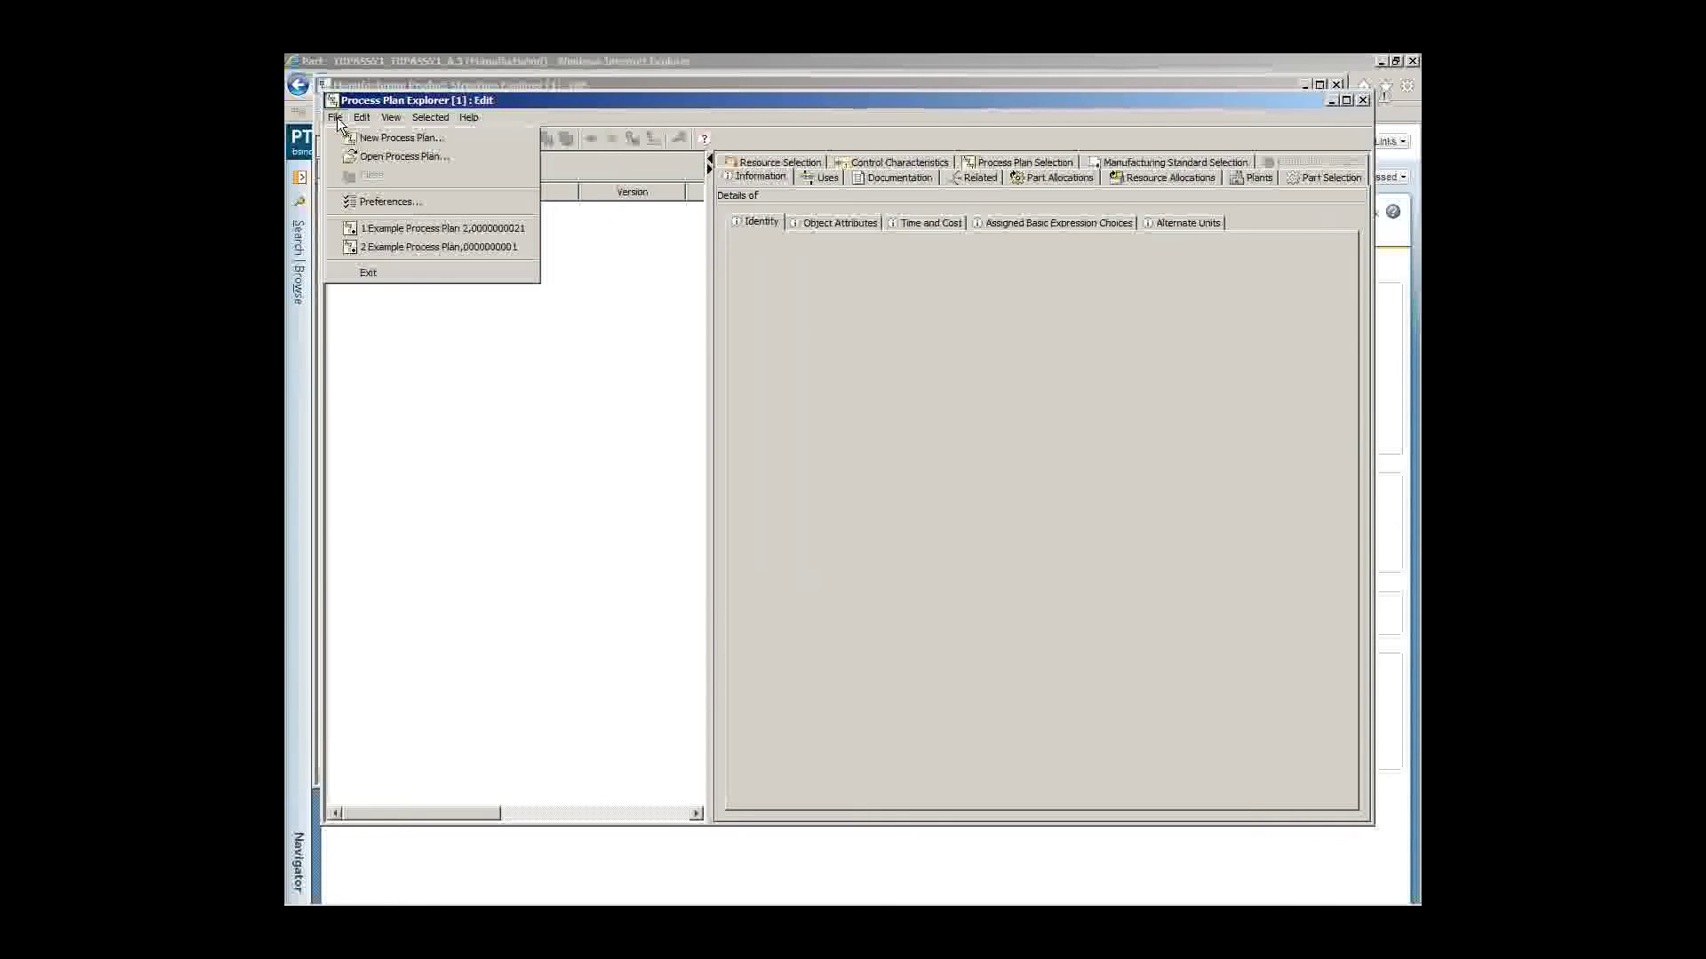
pyautogui.click(392, 141)
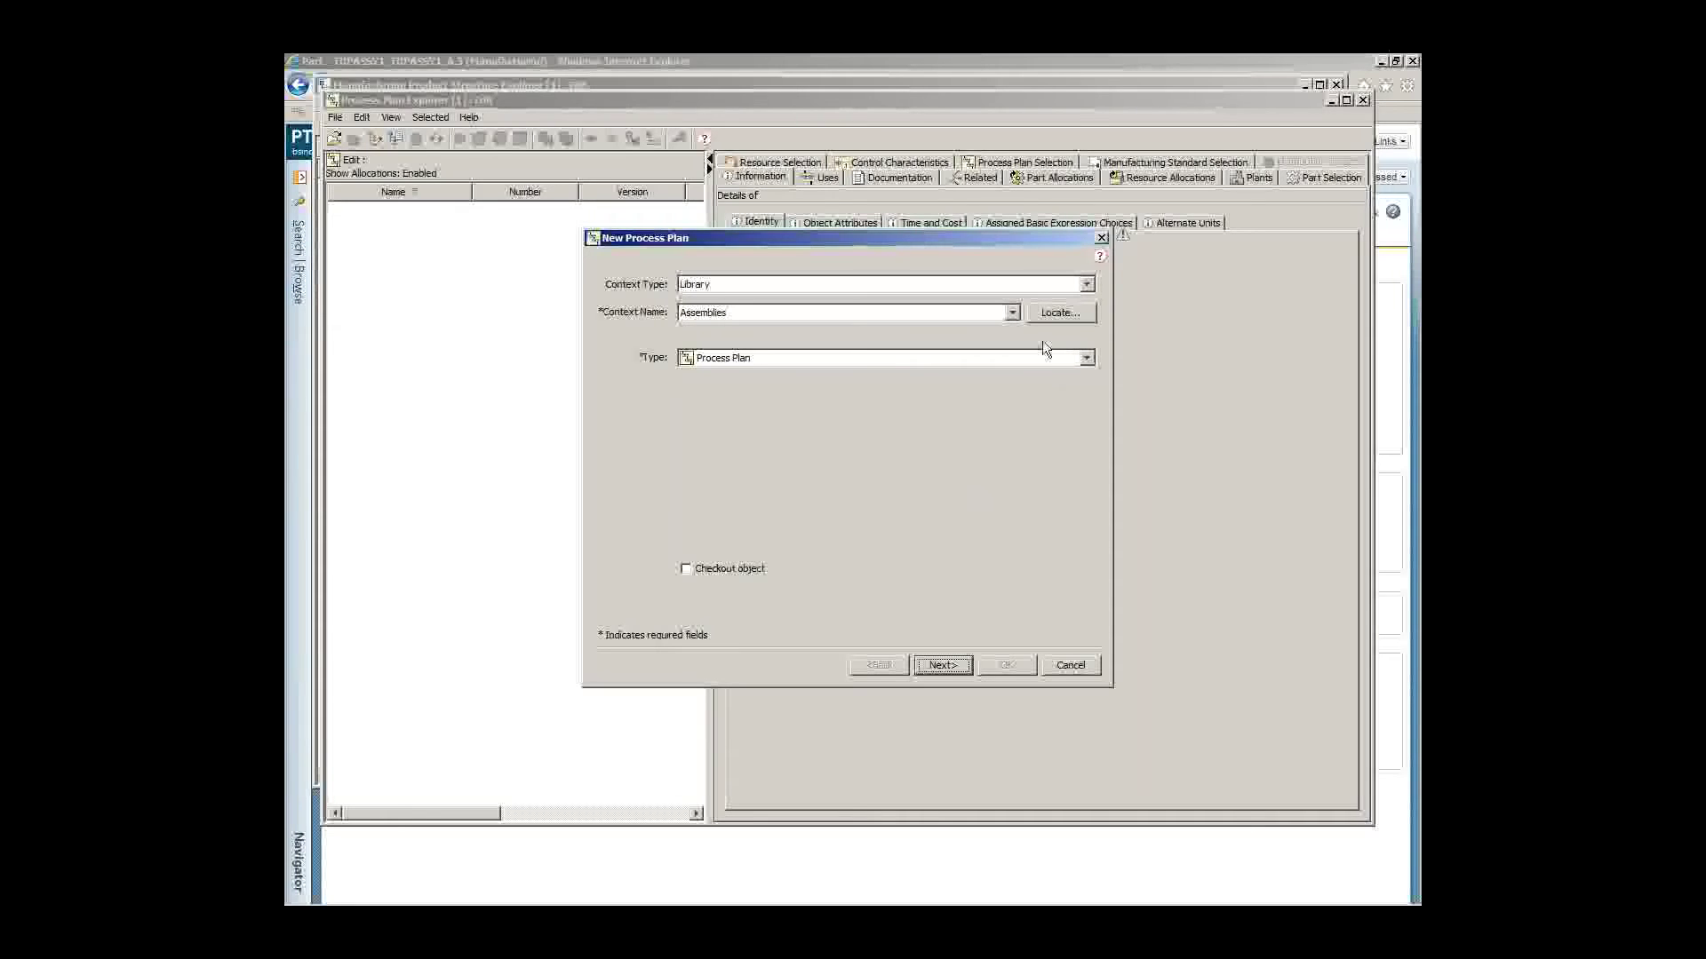
pyautogui.click(942, 666)
pyautogui.click(952, 667)
pyautogui.click(958, 306)
pyautogui.click(1102, 283)
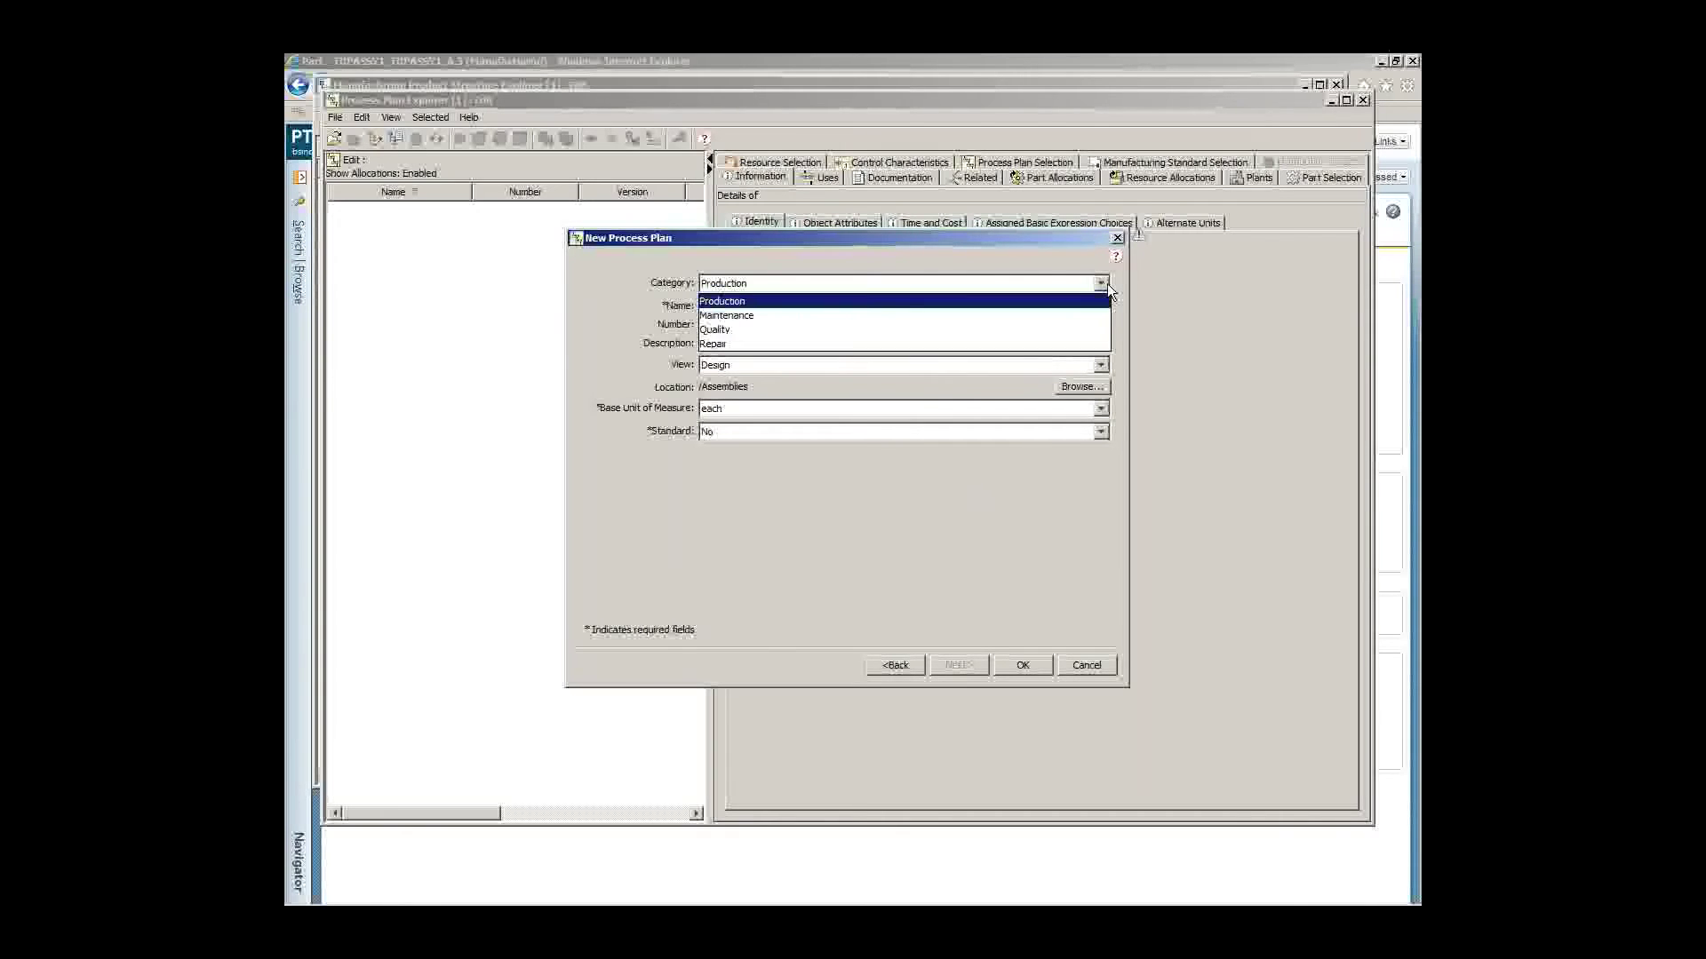
pyautogui.click(727, 329)
# Step: Name the plan "Quality Demo Process Plan" and enter the description "Description for Plan"
pyautogui.click(747, 305)
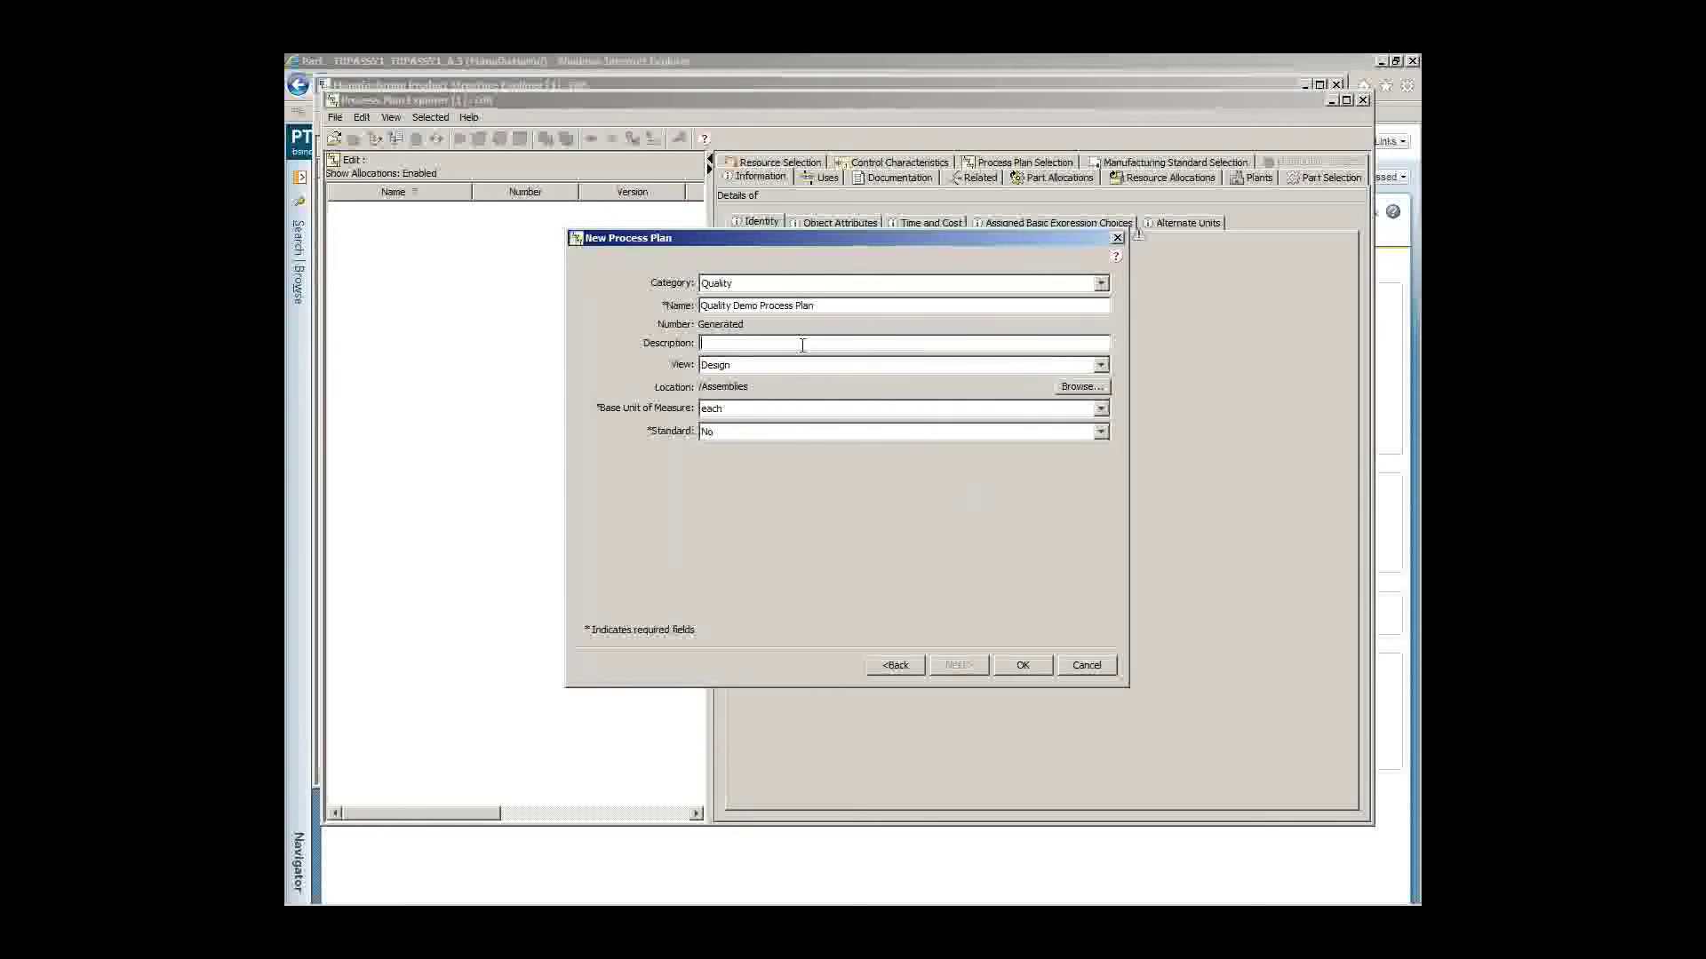
pyautogui.write('Dex')
pyautogui.write('scription for P')
pyautogui.write('lan')
pyautogui.moveTo(1043, 238); pyautogui.dragTo(1022, 236)
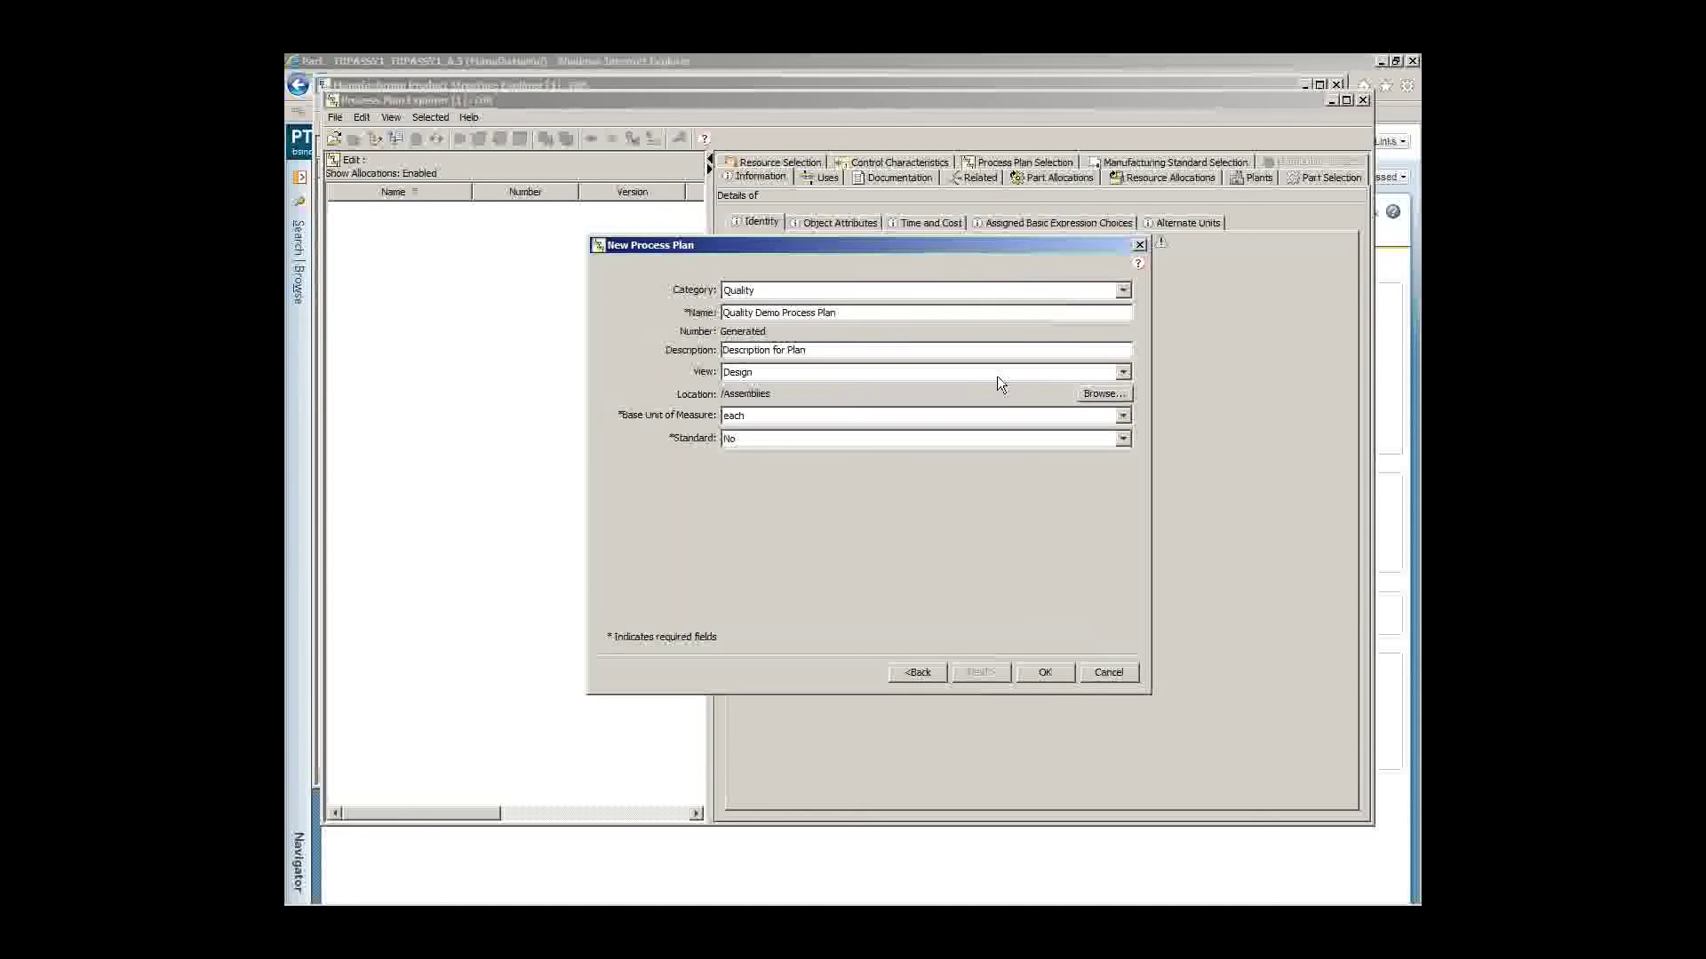
# Step: Set the process plan's view to Manufacturing and create the plan
pyautogui.click(1123, 374)
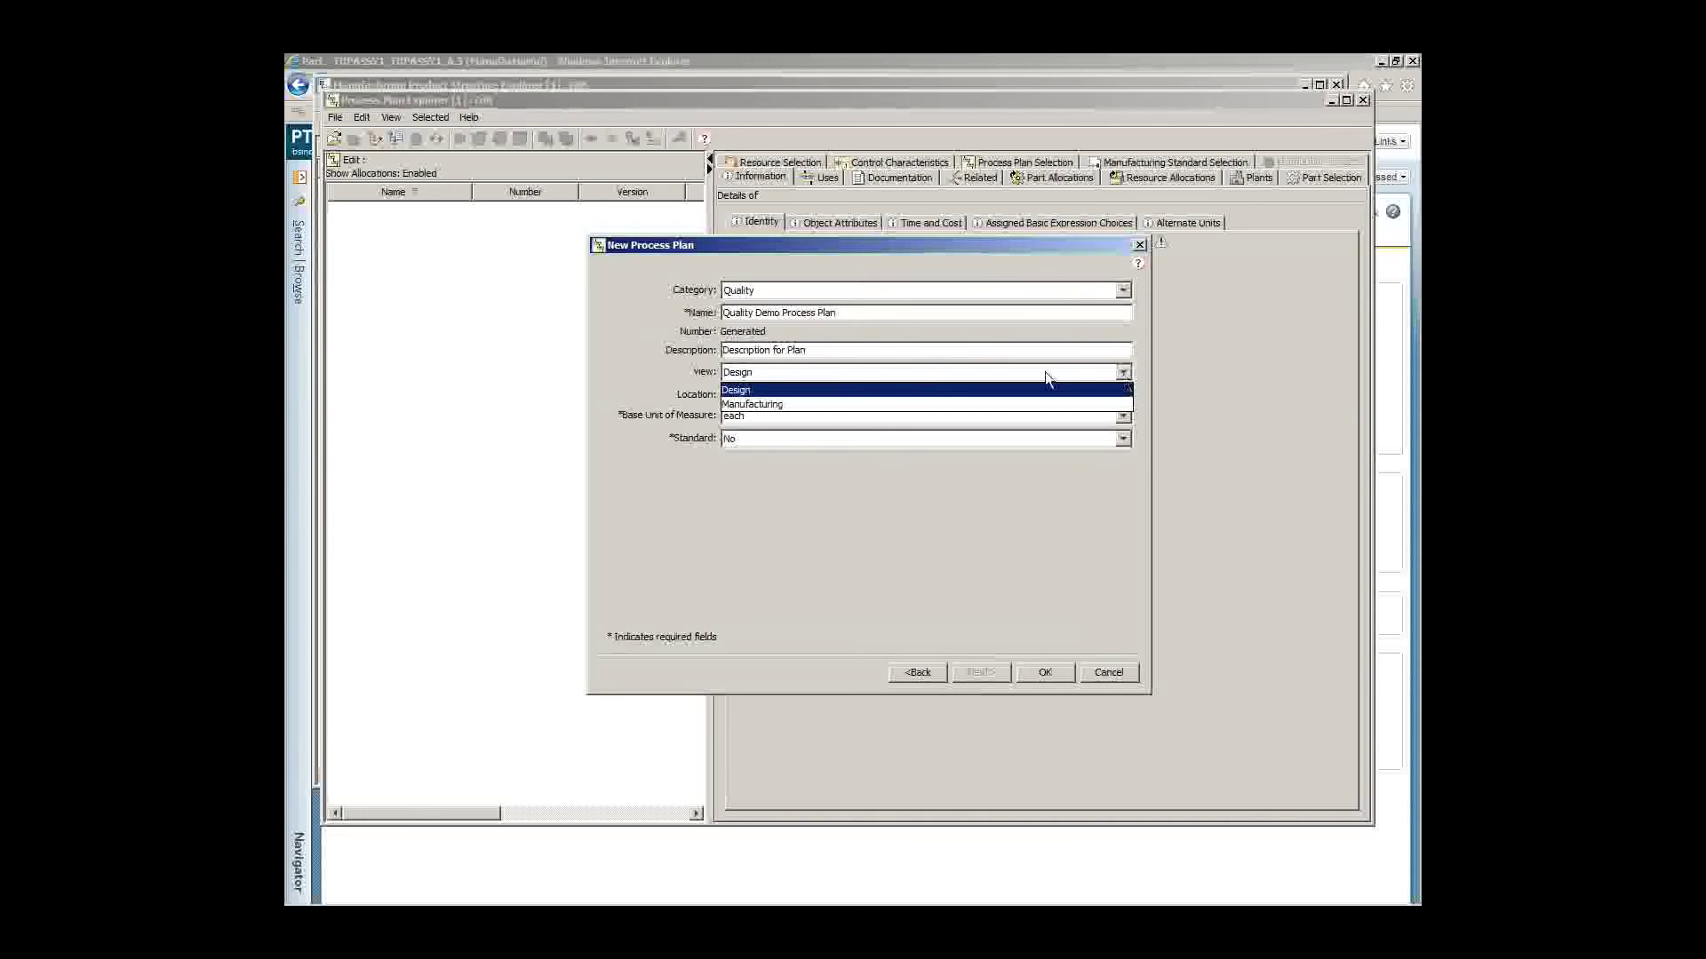
pyautogui.click(837, 407)
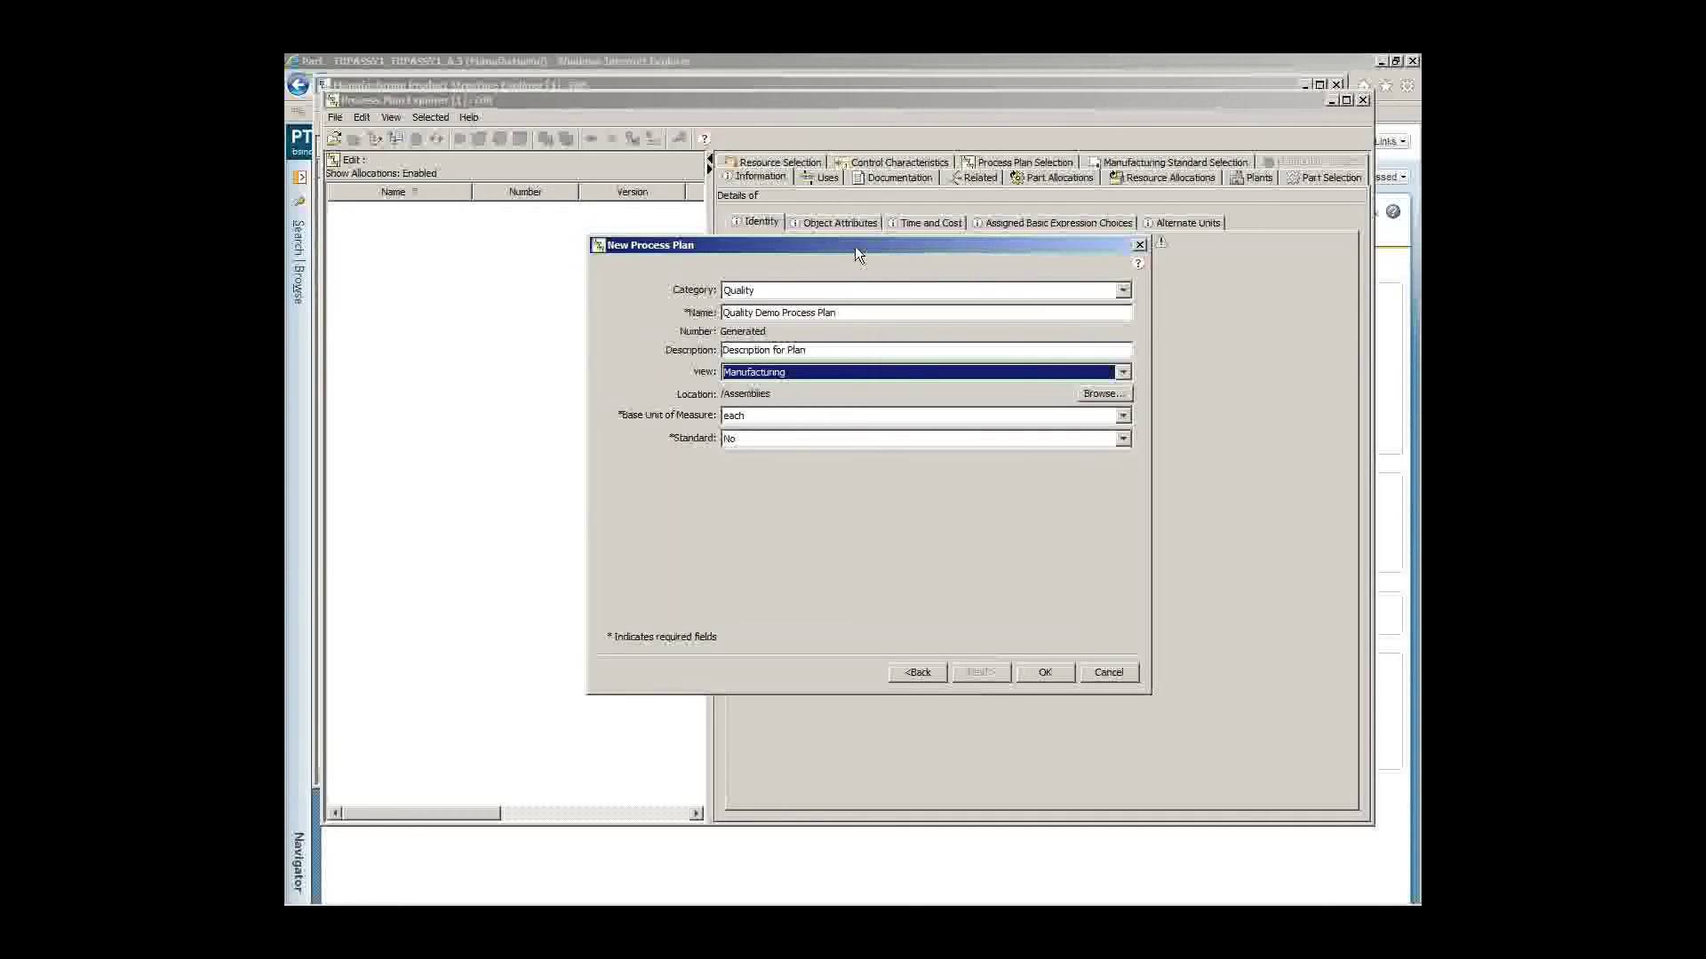
pyautogui.moveTo(848, 253); pyautogui.dragTo(841, 256)
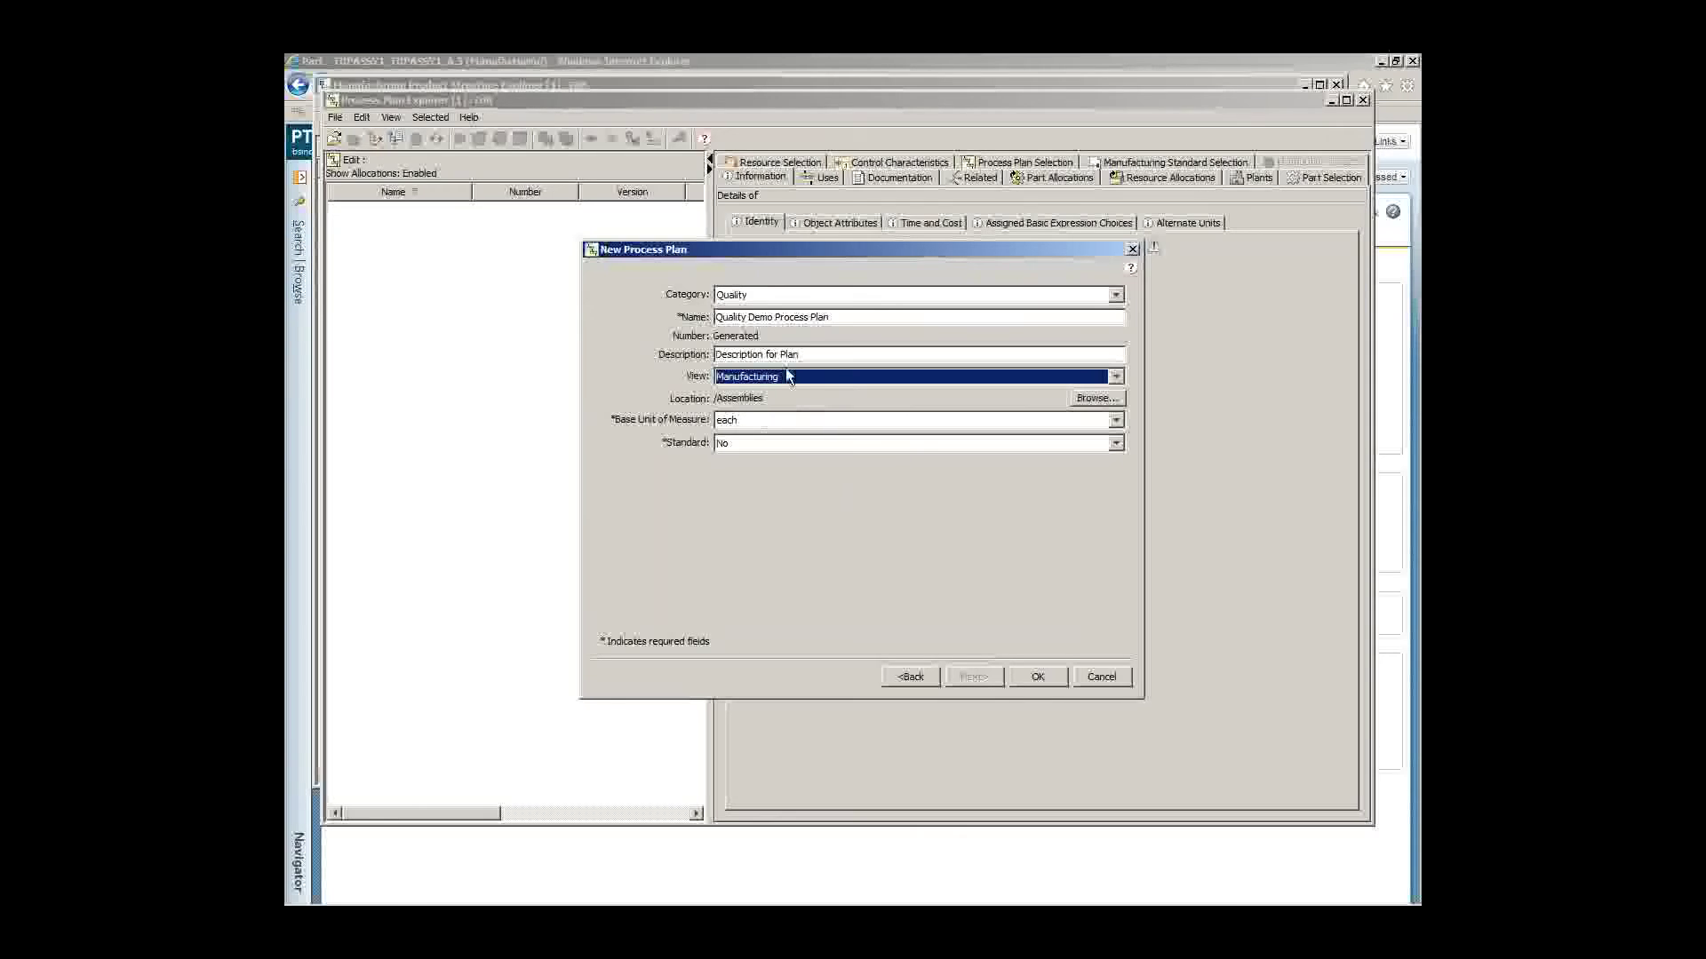
pyautogui.click(1038, 677)
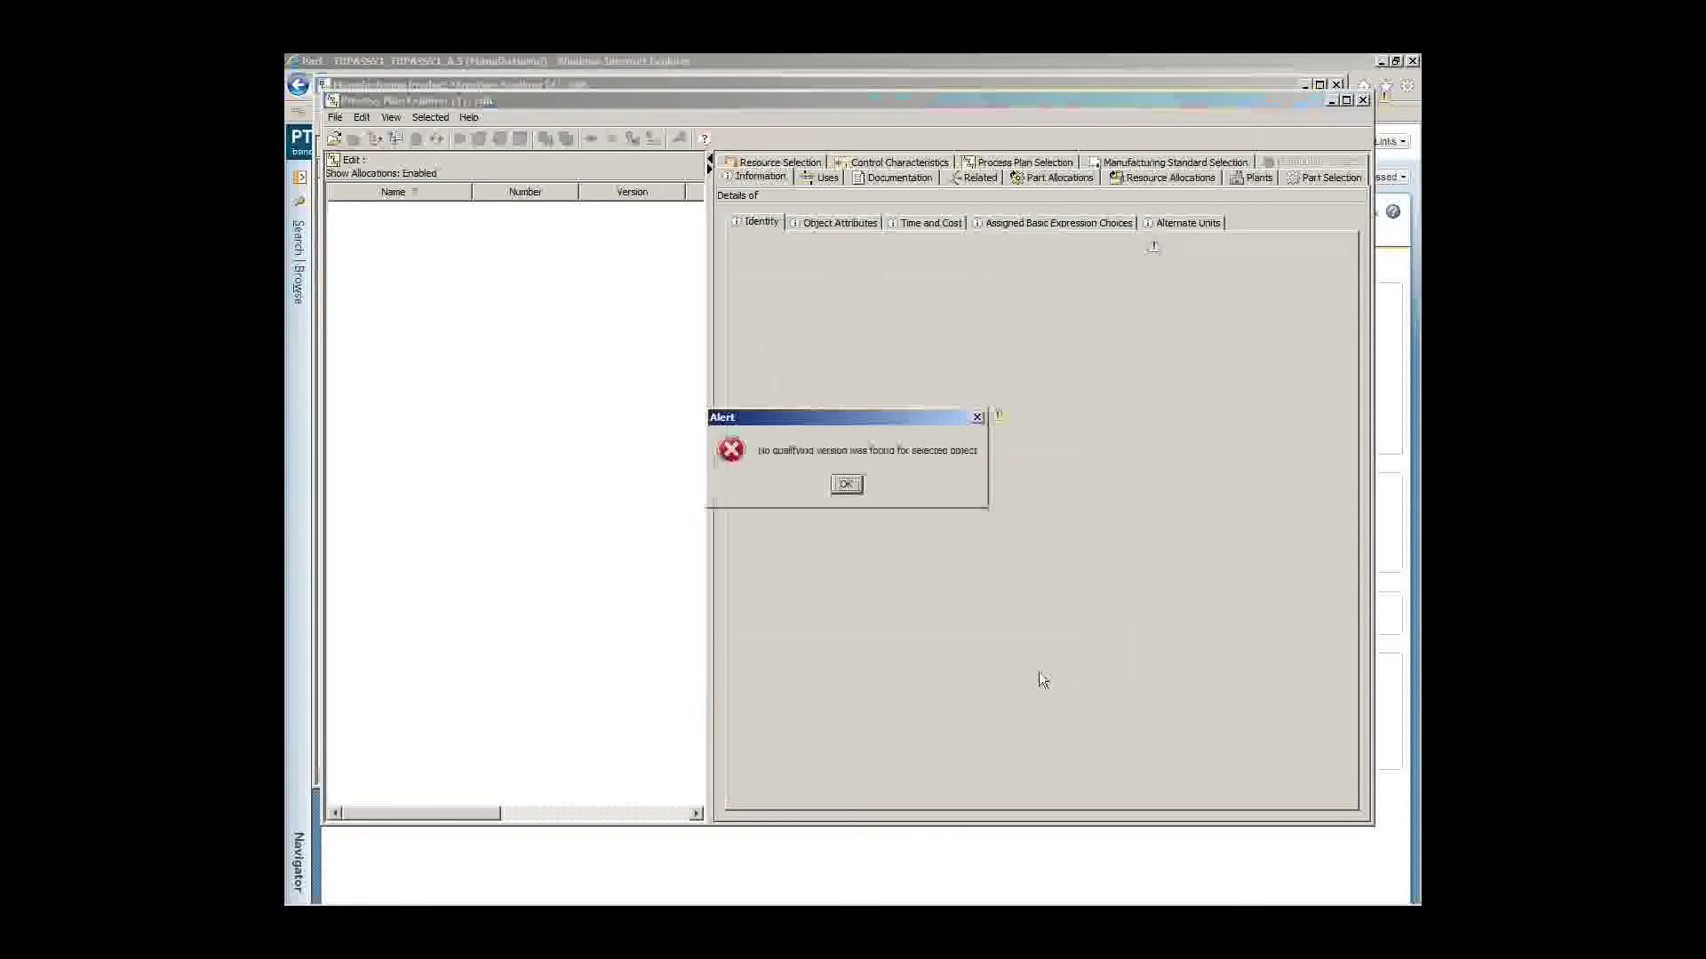
# Step: Dismiss the alerts and accept changing the current filter properties to Manufacturing to display the new plan
pyautogui.click(846, 485)
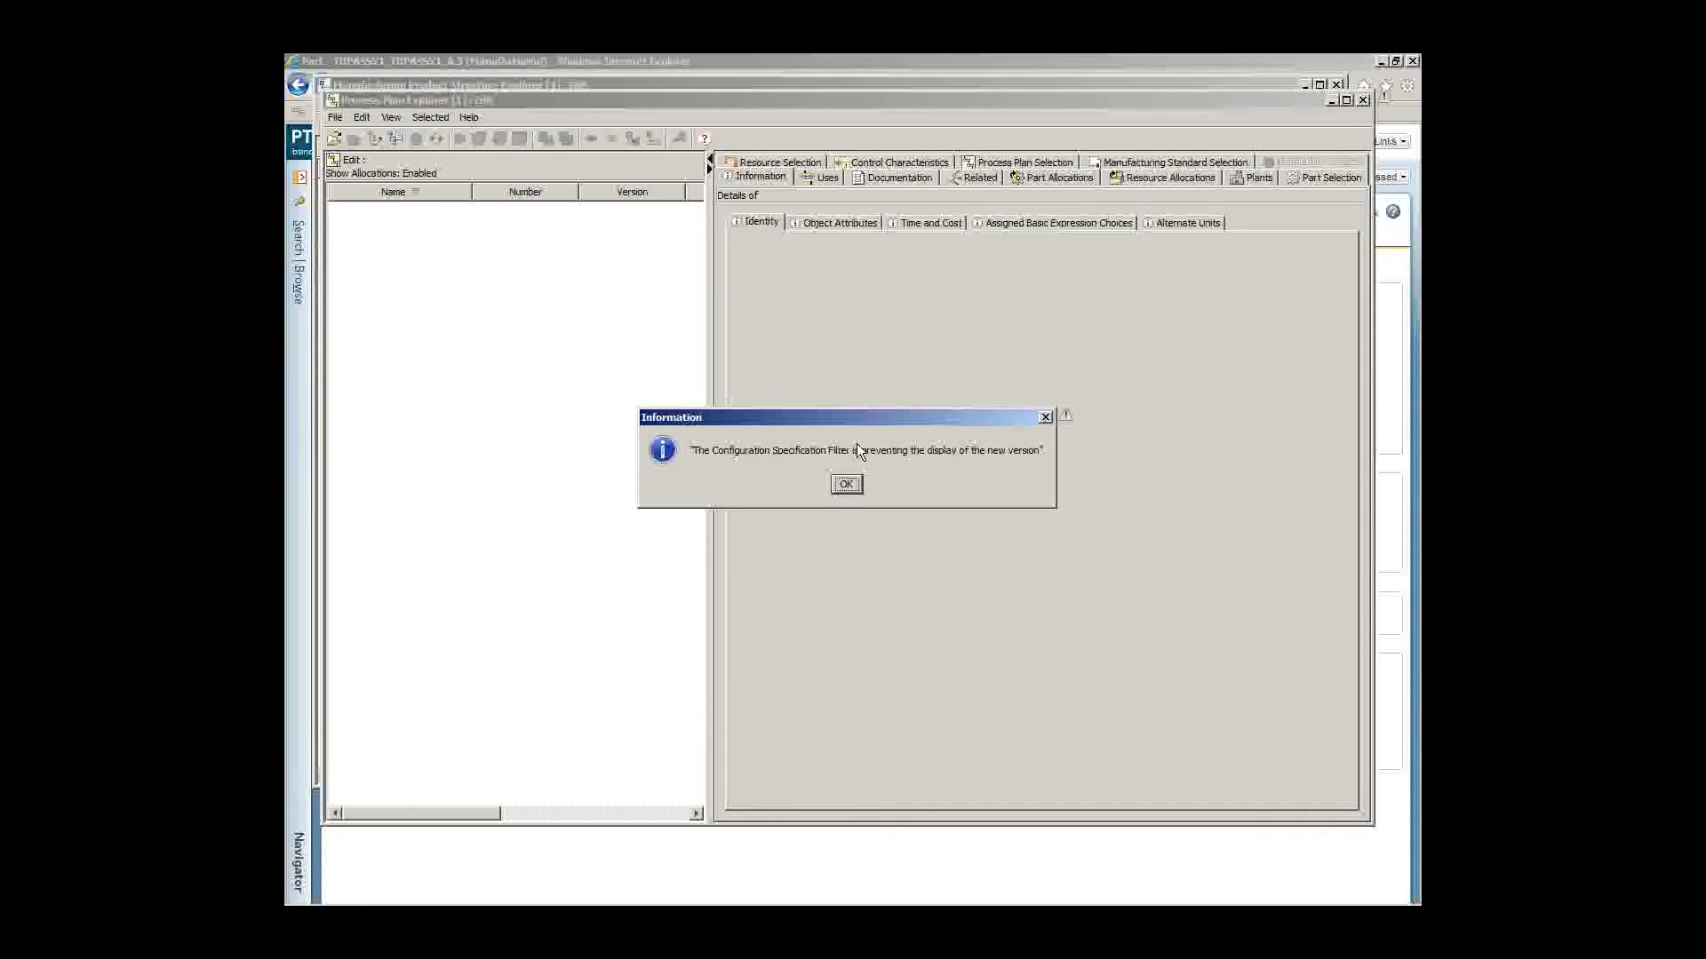
pyautogui.click(845, 485)
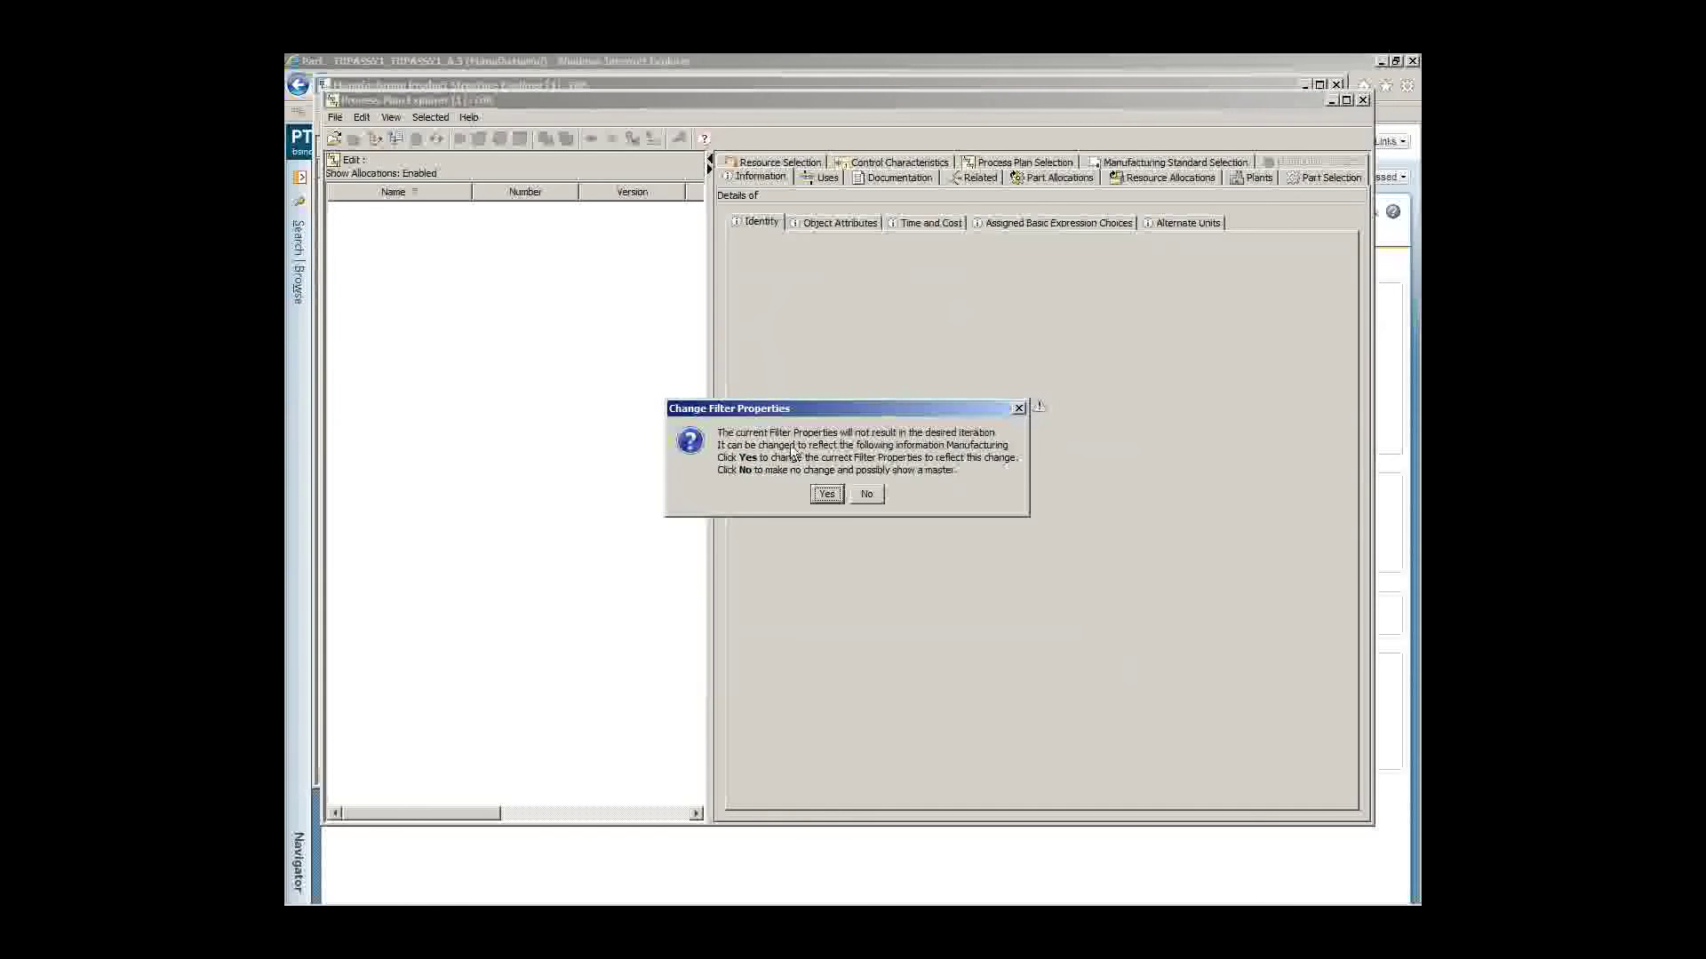
pyautogui.click(821, 498)
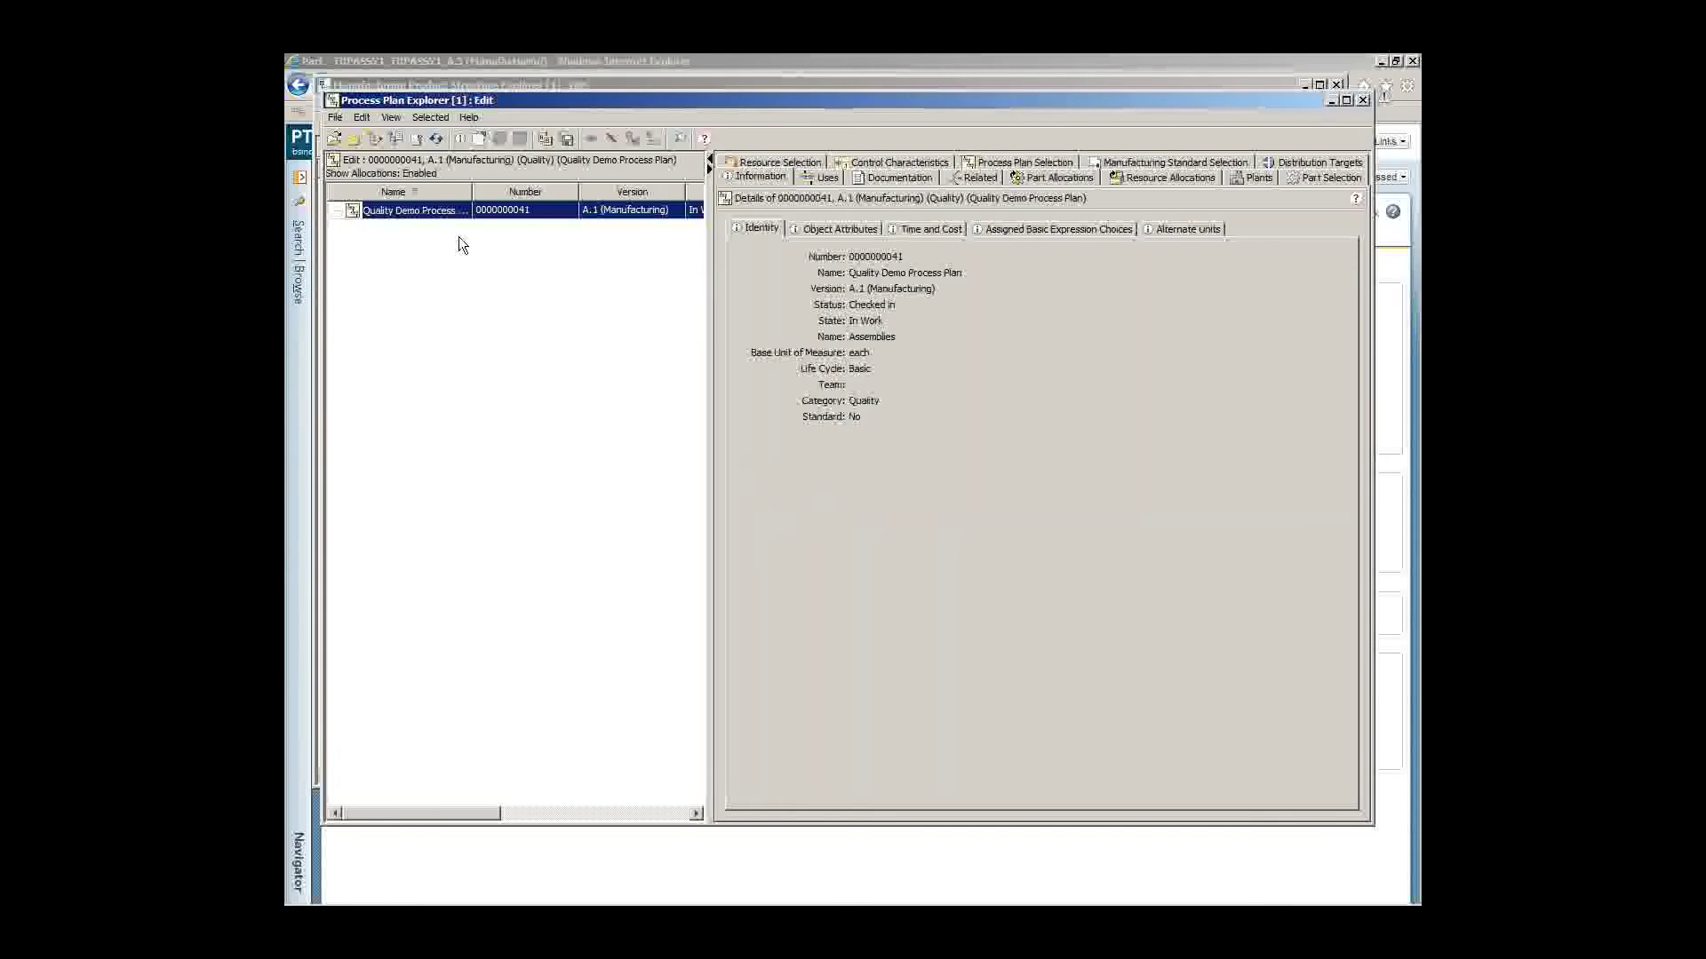
# Step: Widen the structure pane and show the operations and sequences used by the Quality Demo Process Plan
pyautogui.moveTo(710, 363); pyautogui.dragTo(754, 362)
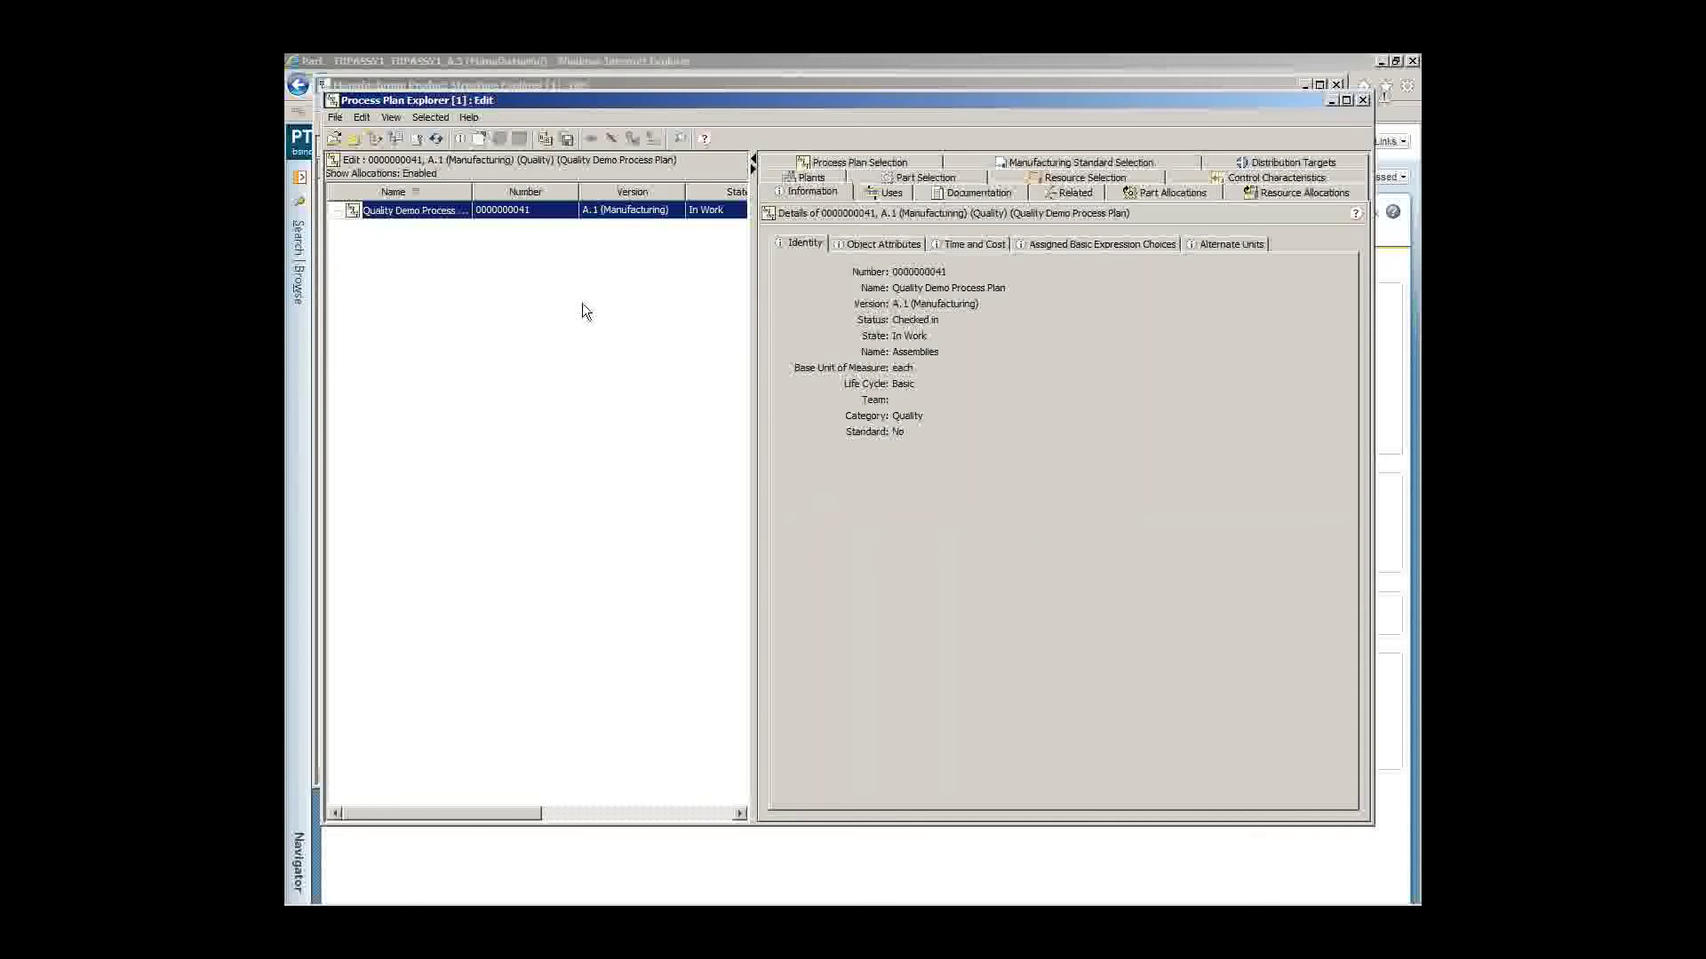
pyautogui.click(890, 193)
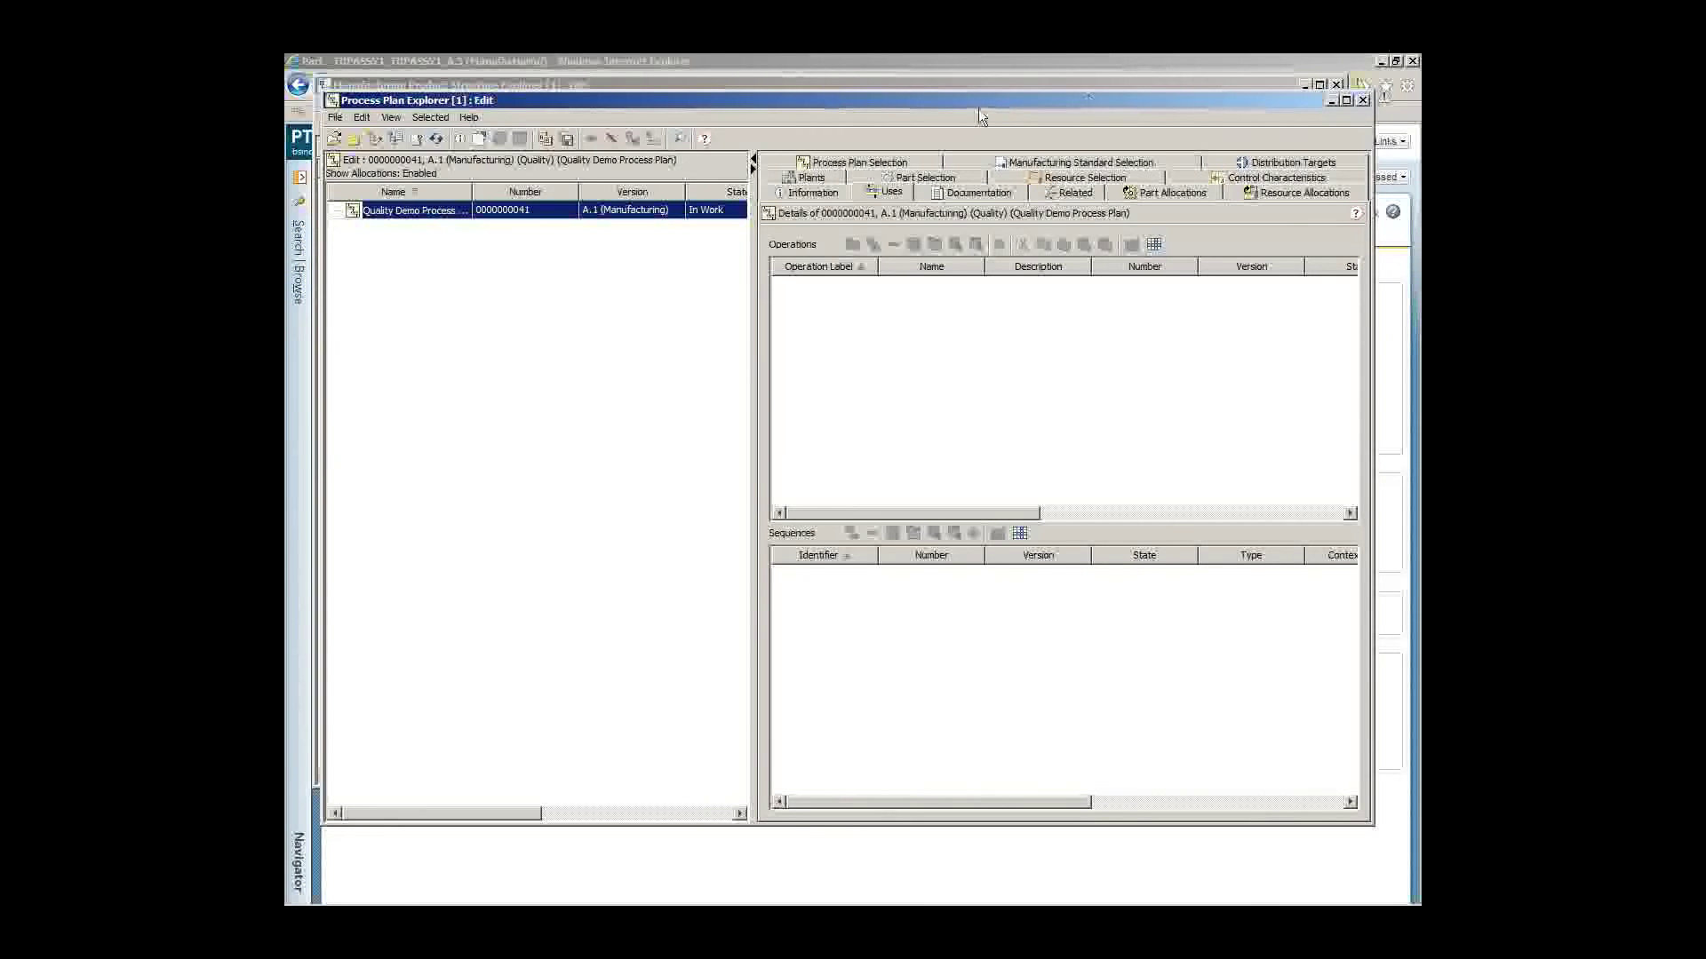
# Step: Check out the Quality Demo Process Plan and add five operations to it, labelled 0010 through 0050
pyautogui.click(482, 137)
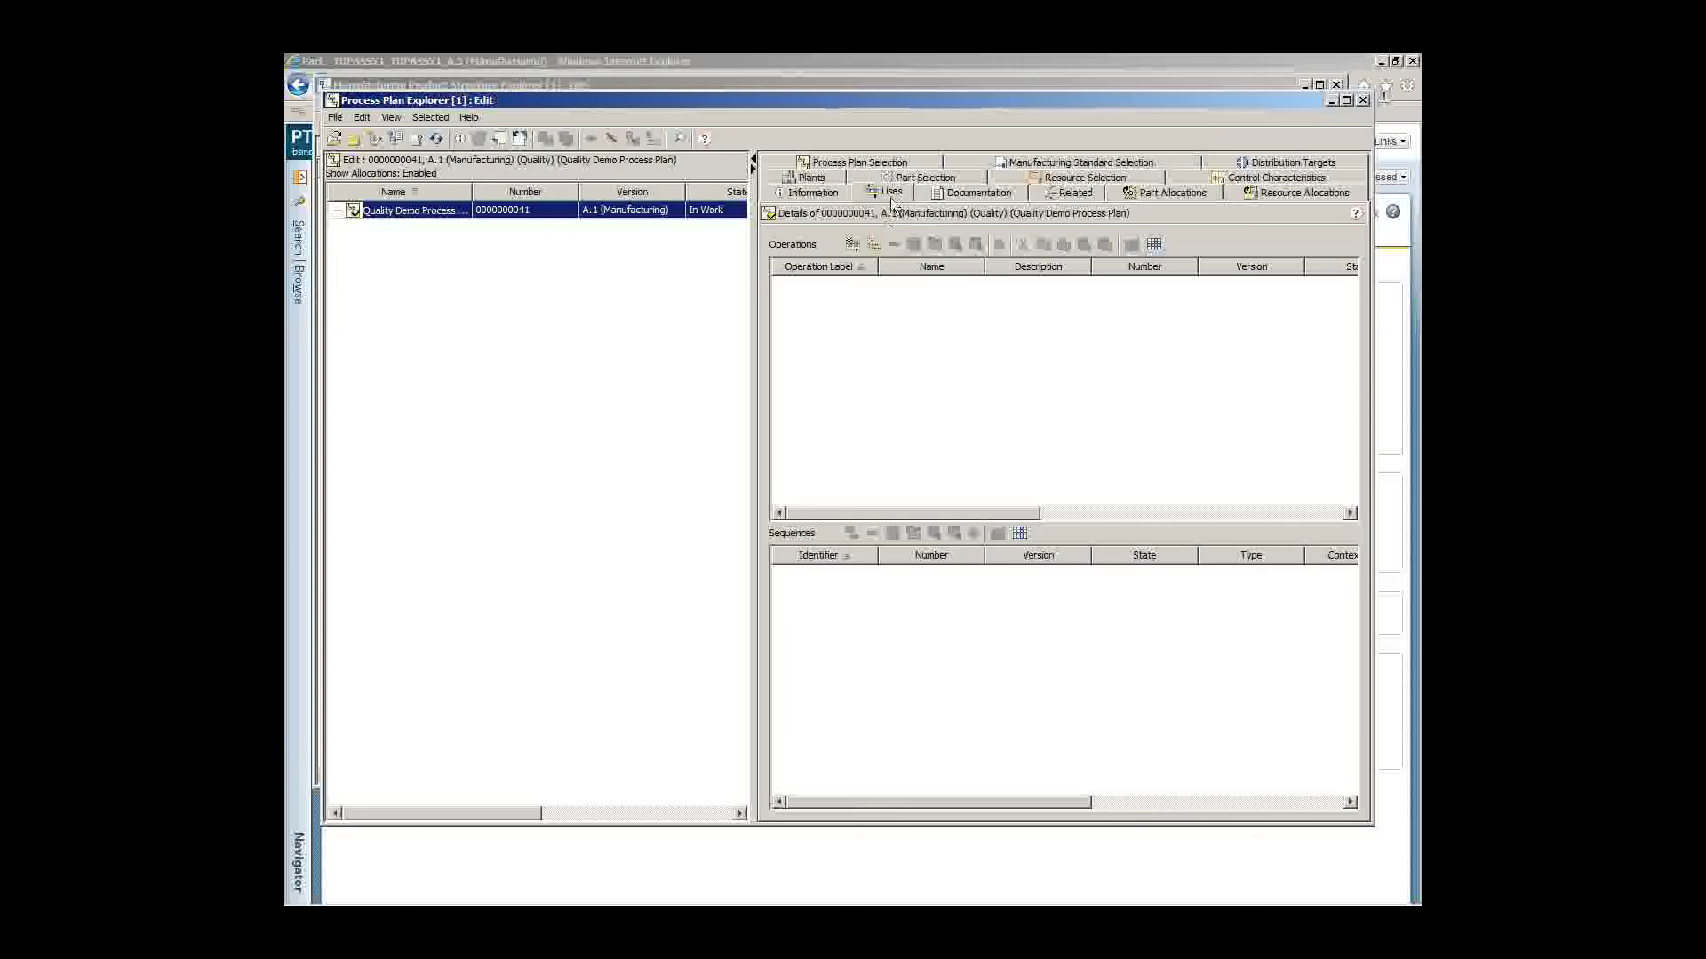
pyautogui.click(852, 246)
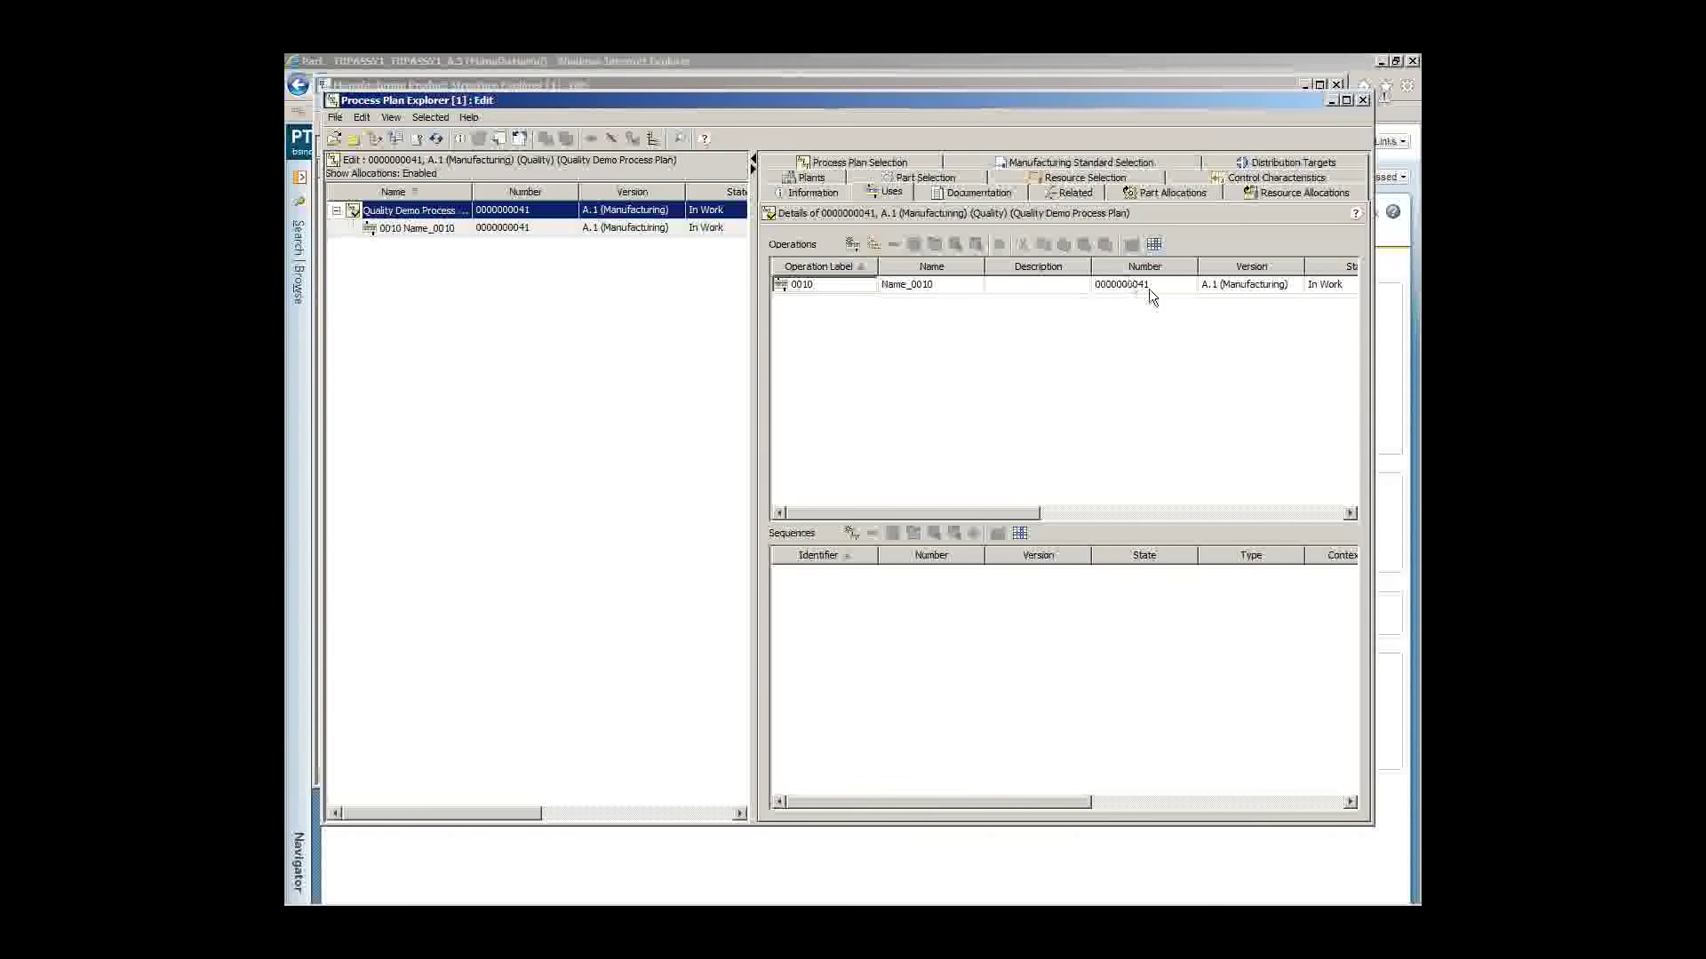
pyautogui.click(848, 286)
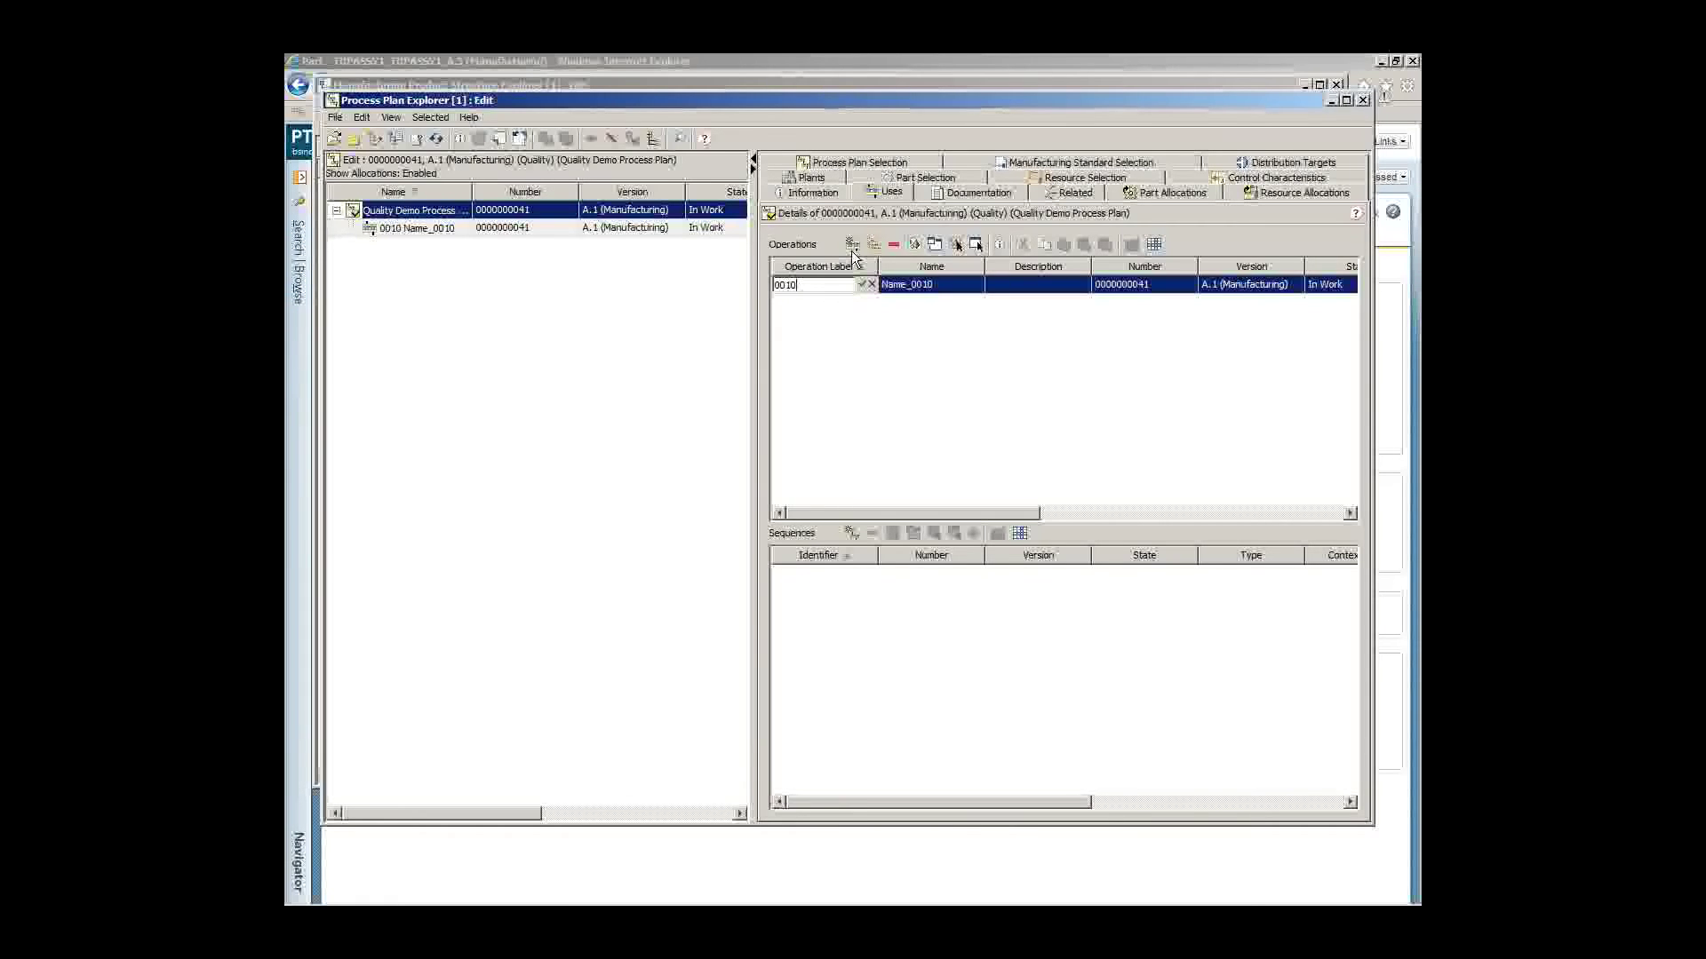
pyautogui.click(851, 246)
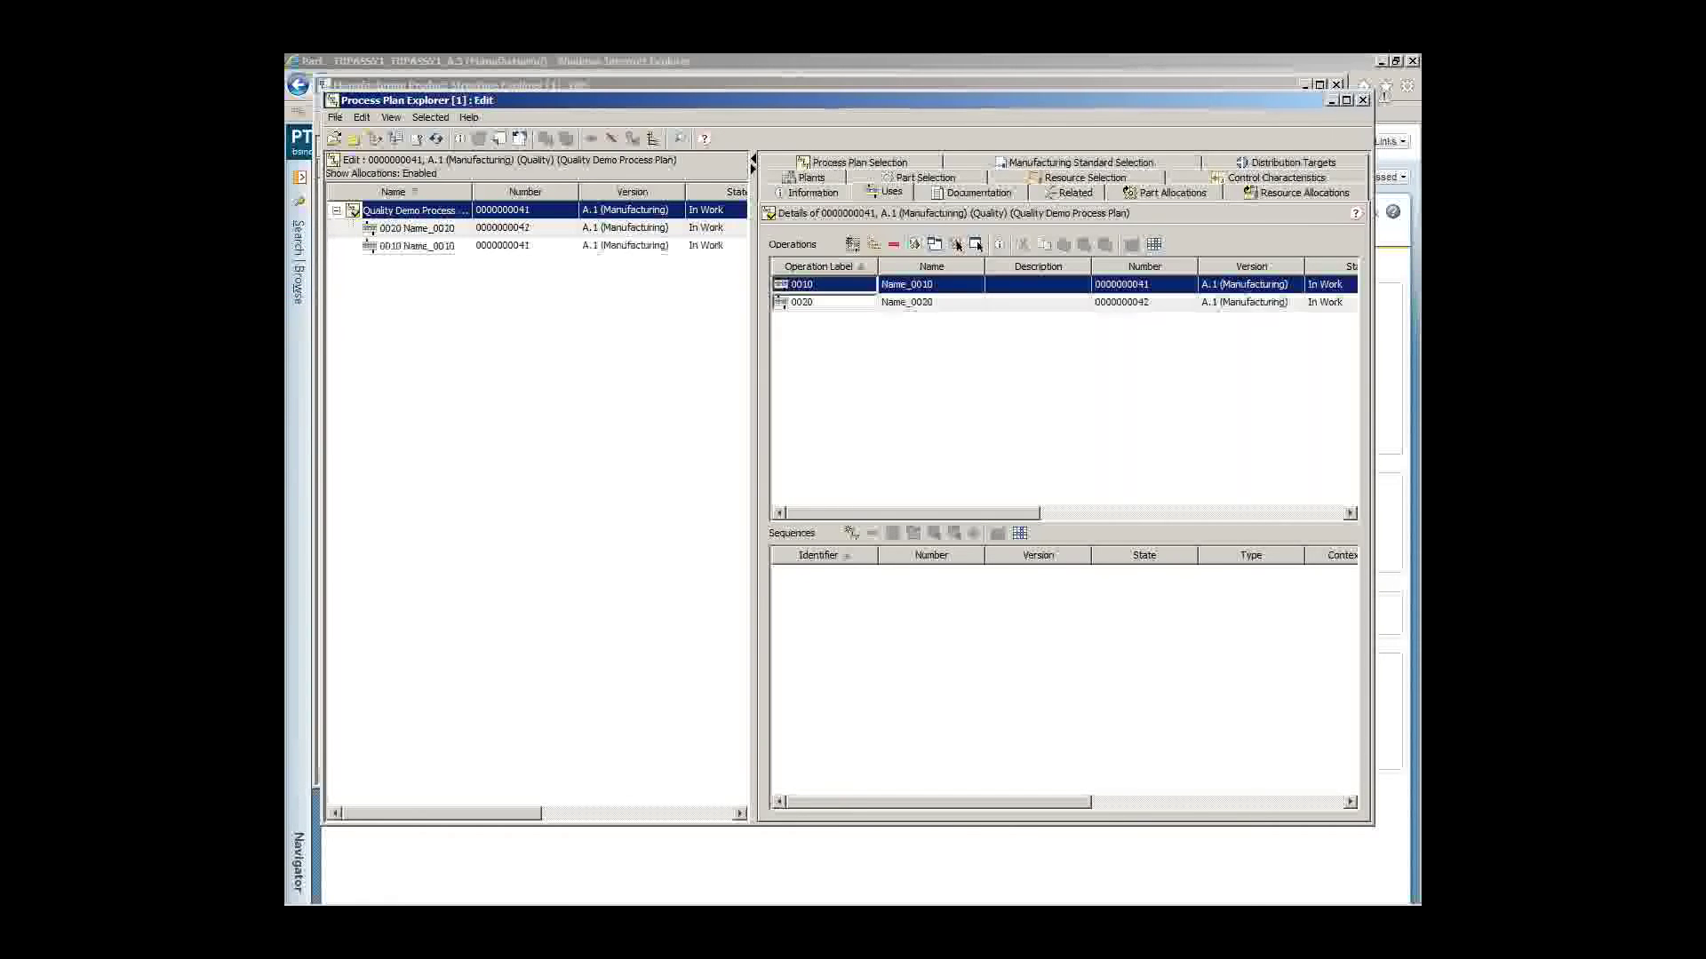
pyautogui.click(851, 245)
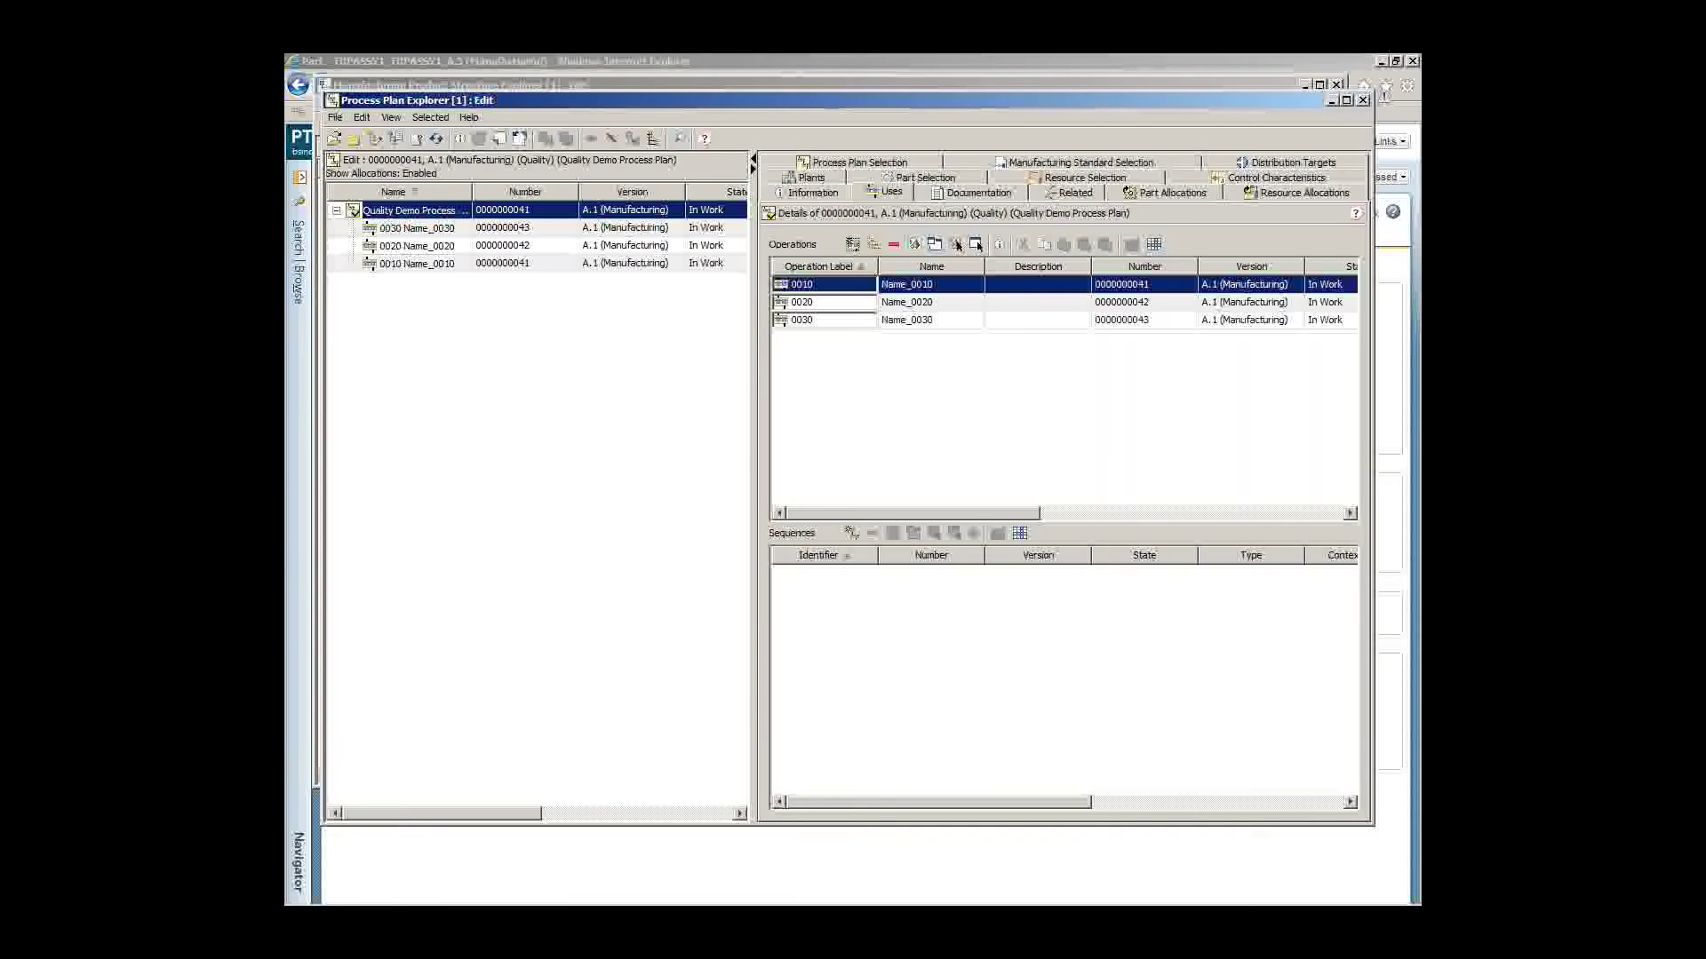
pyautogui.click(851, 245)
pyautogui.click(853, 246)
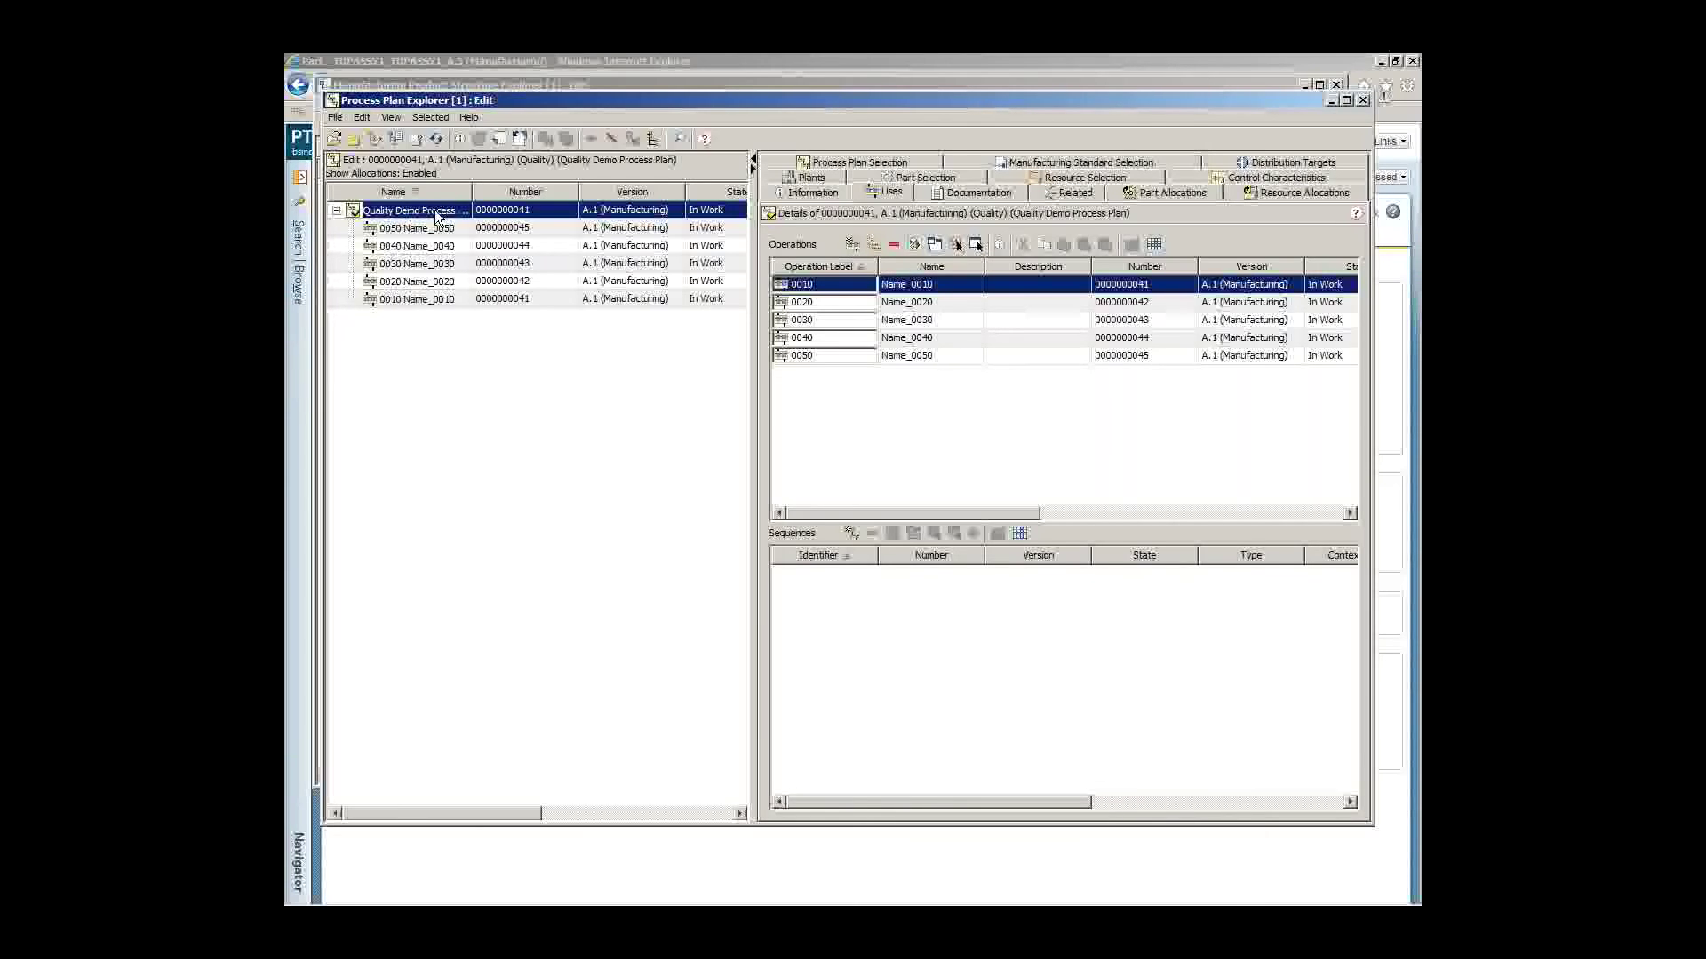
# Step: Start a new sequence in the process plan, named "Demo Quality Sequence", with its view set to Manufacturing
pyautogui.click(851, 533)
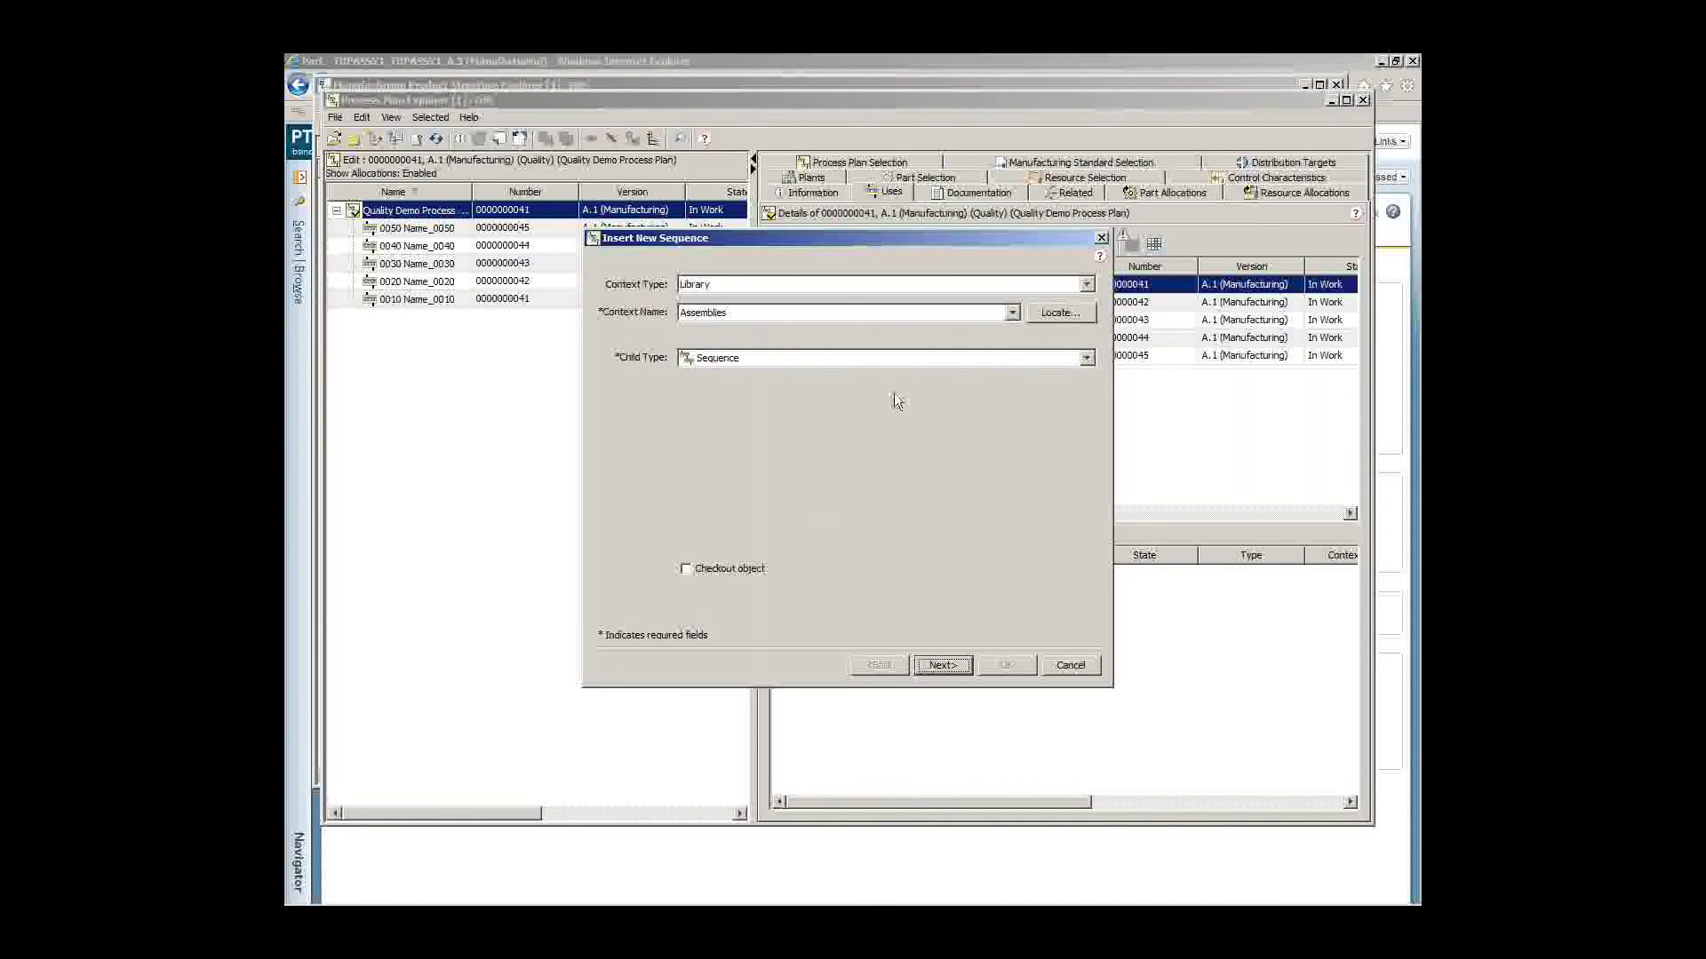
pyautogui.click(940, 662)
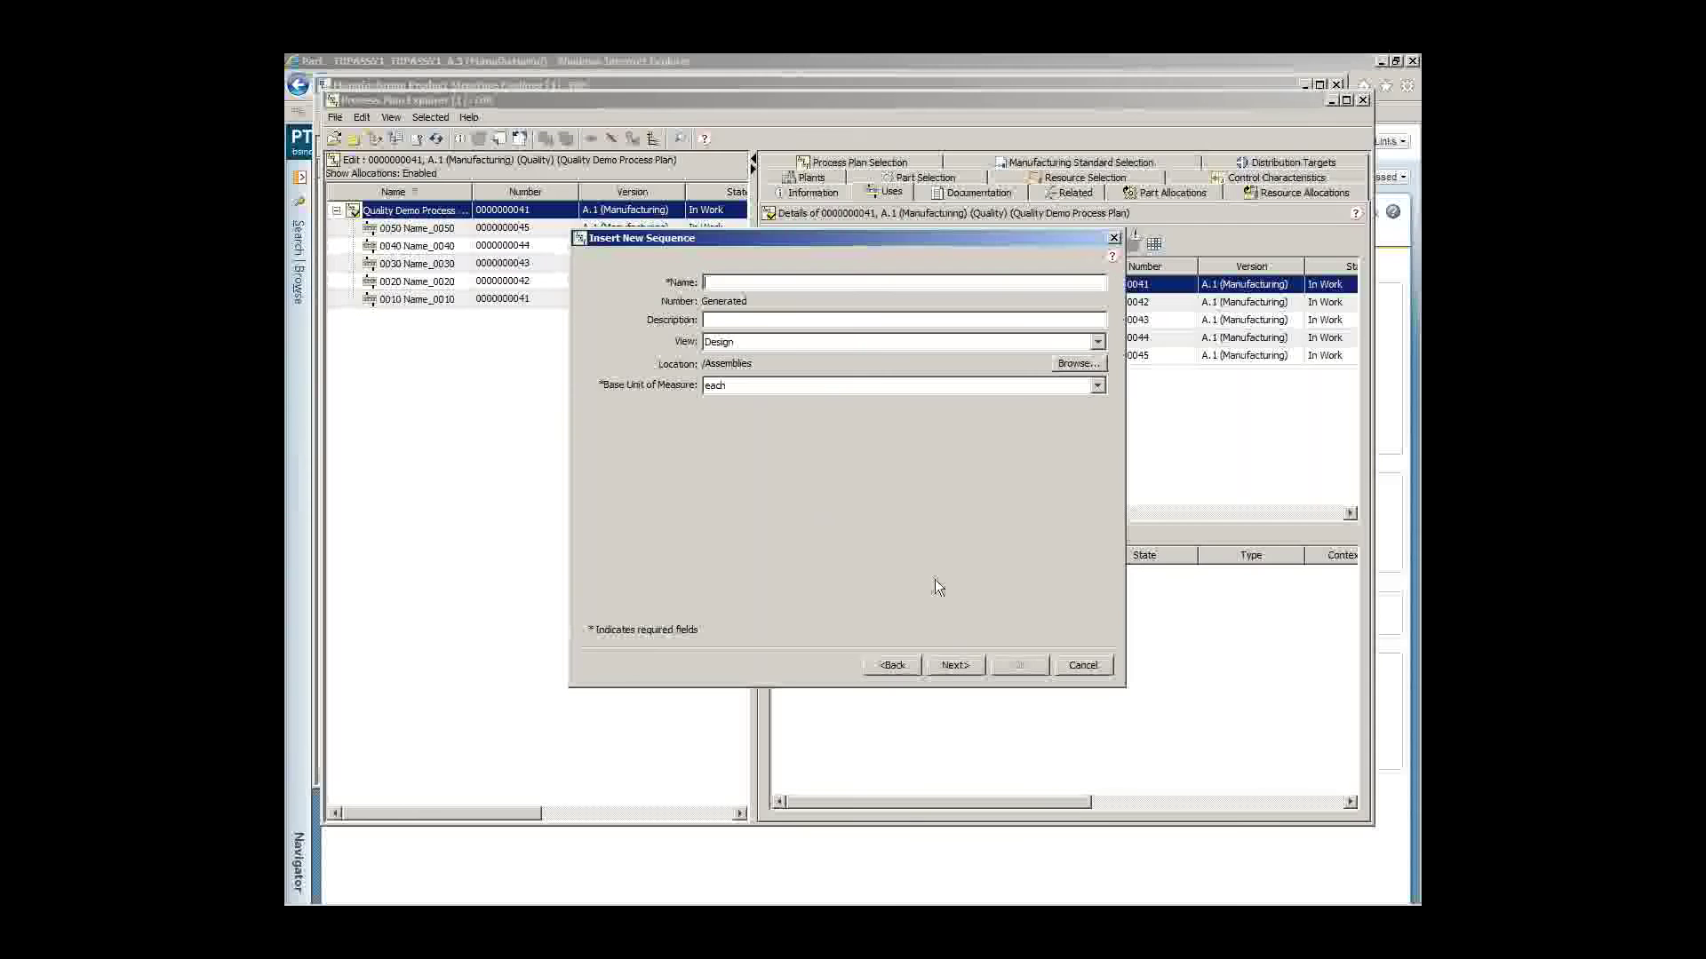
pyautogui.write('Demo Qulaity')
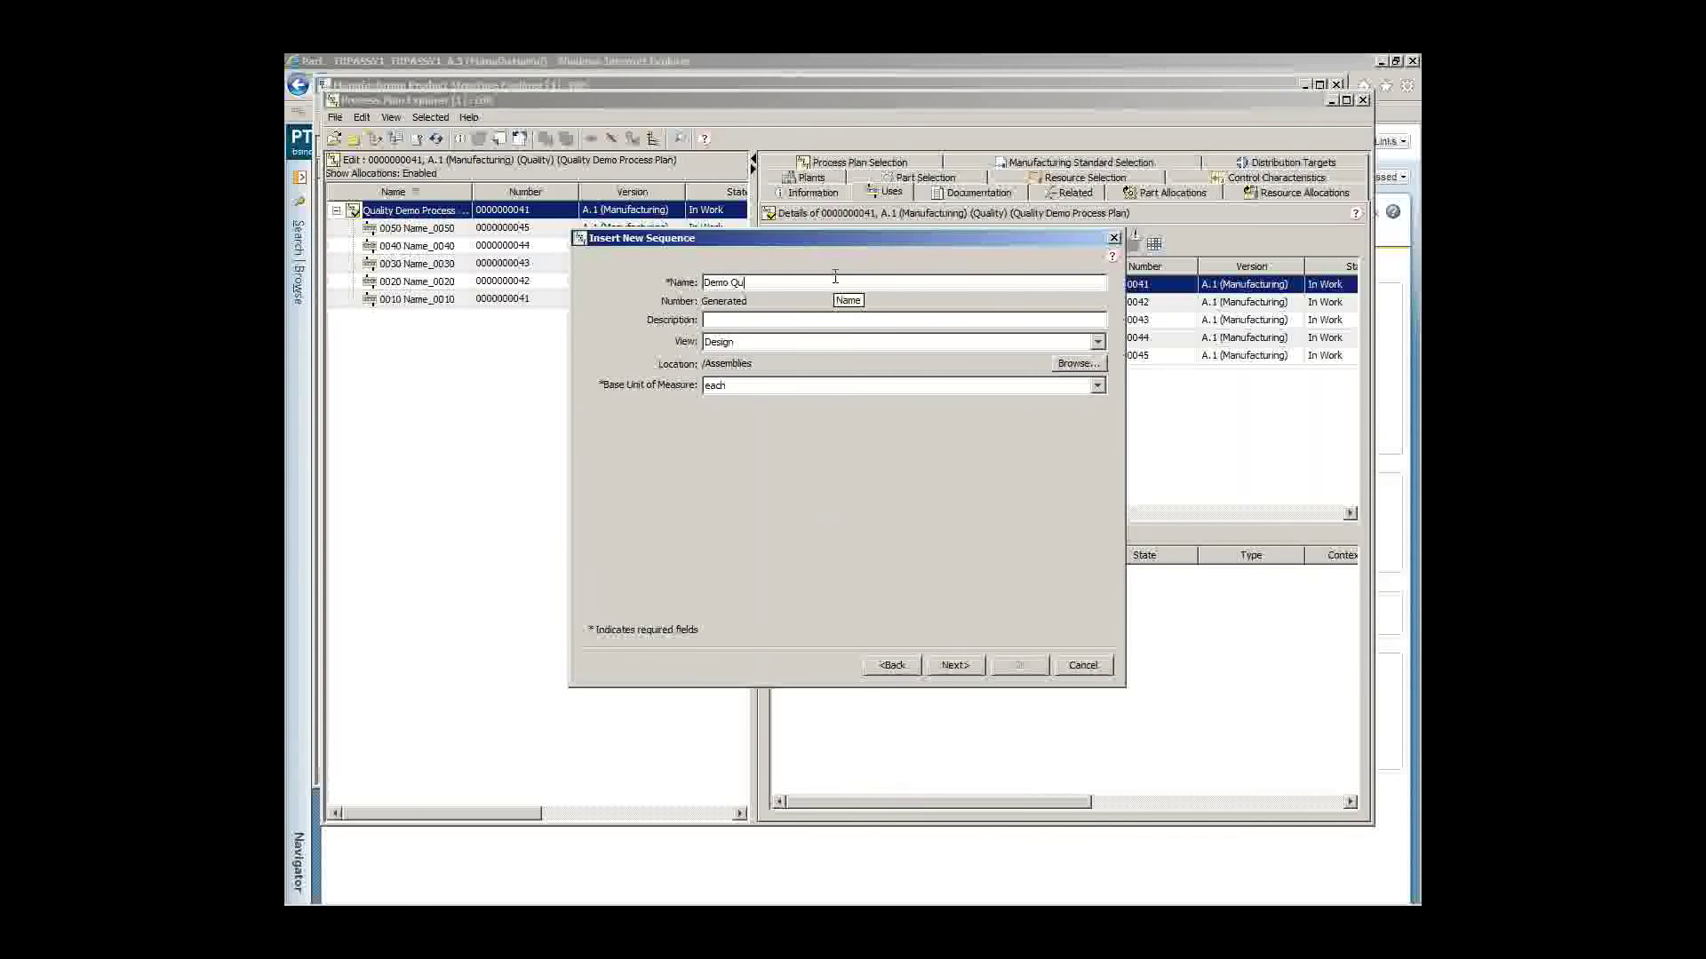
pyautogui.write('ality Sequence')
pyautogui.click(787, 342)
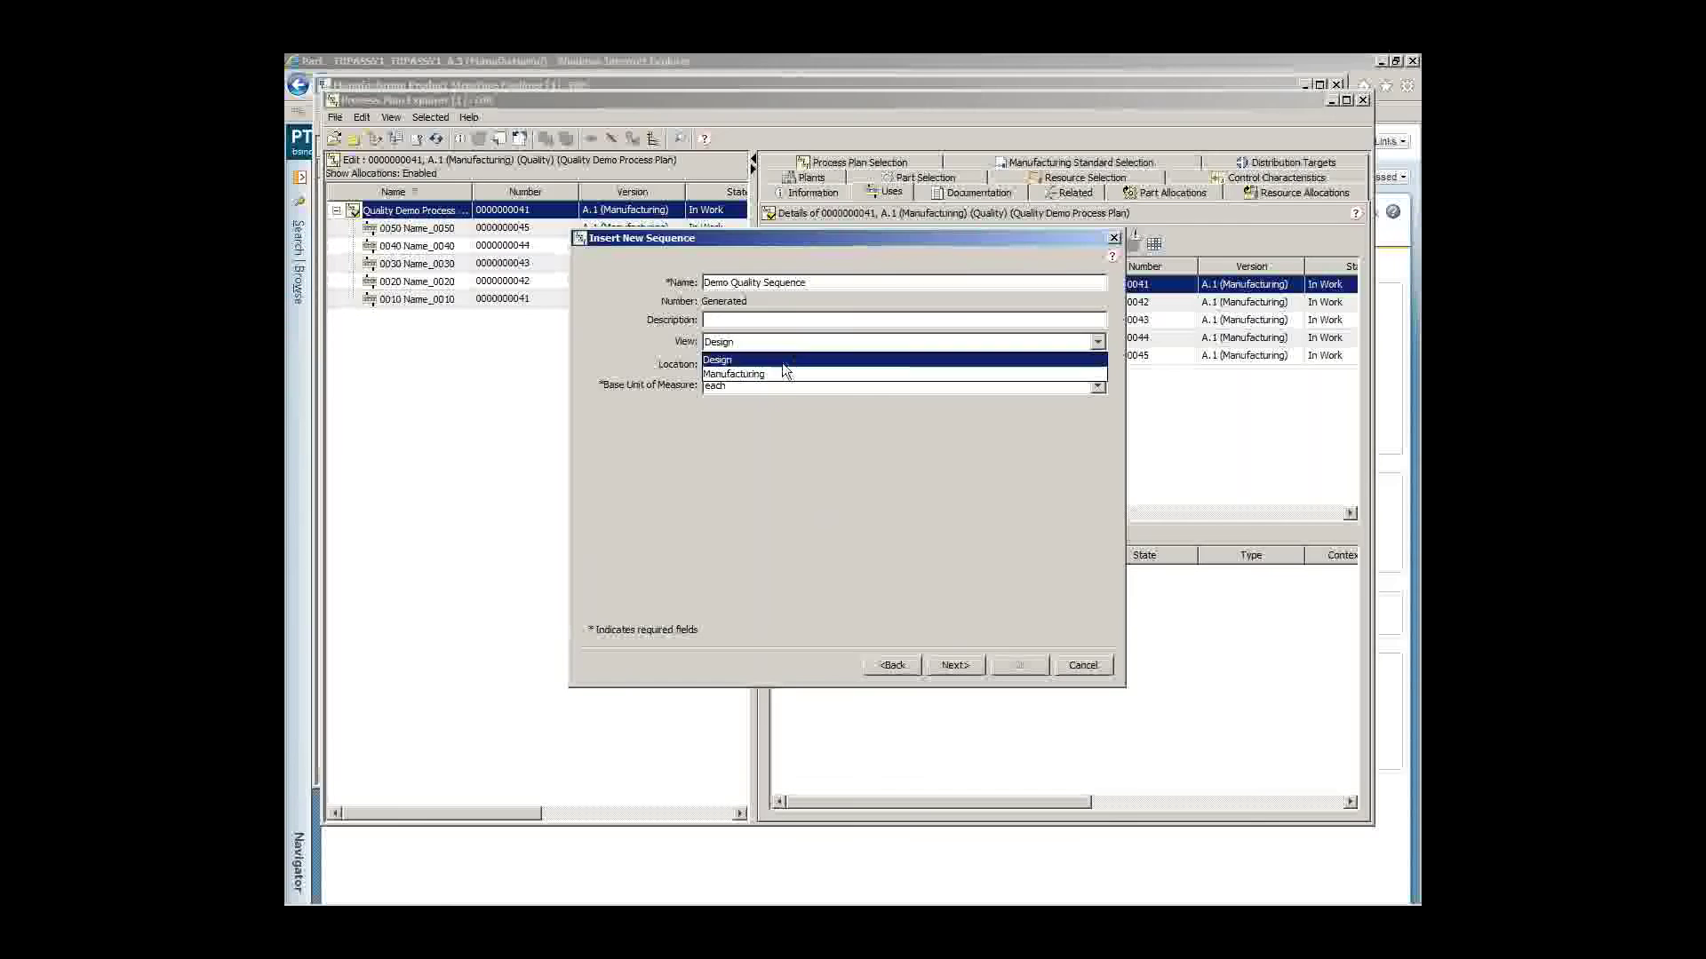
pyautogui.click(781, 371)
pyautogui.click(956, 667)
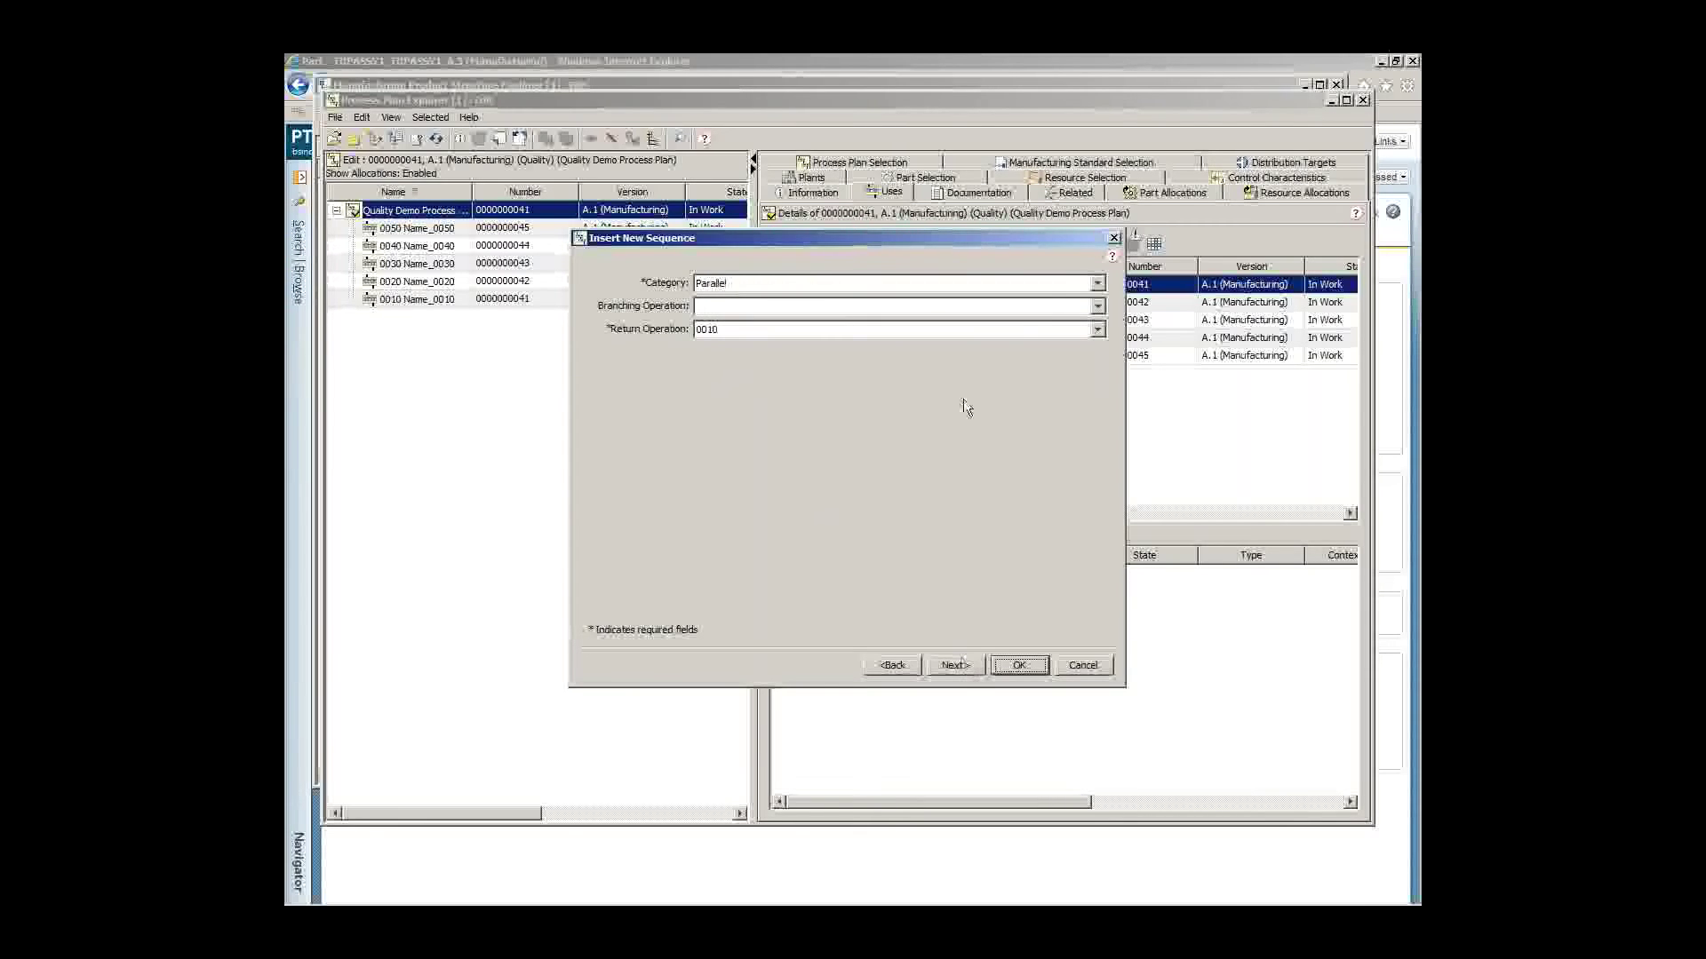
# Step: Set the sequence's category to Alternate, branching operation to 0020 and return operation to 0040, and create it with the default lags
pyautogui.click(1038, 286)
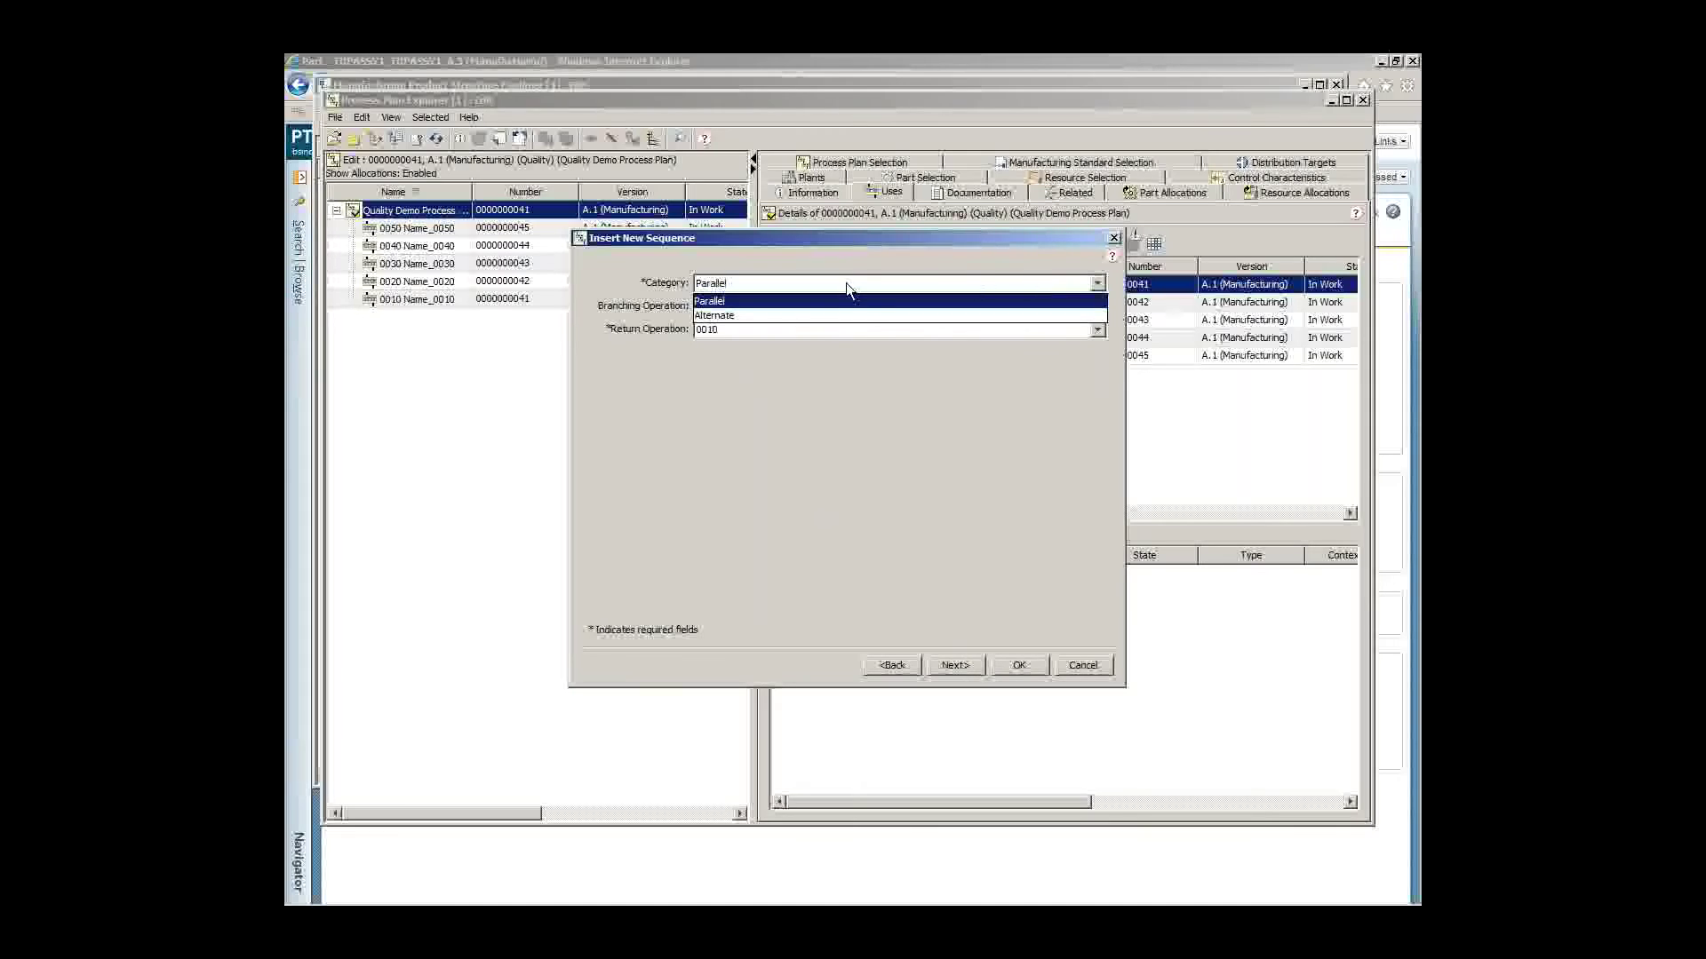
pyautogui.click(801, 319)
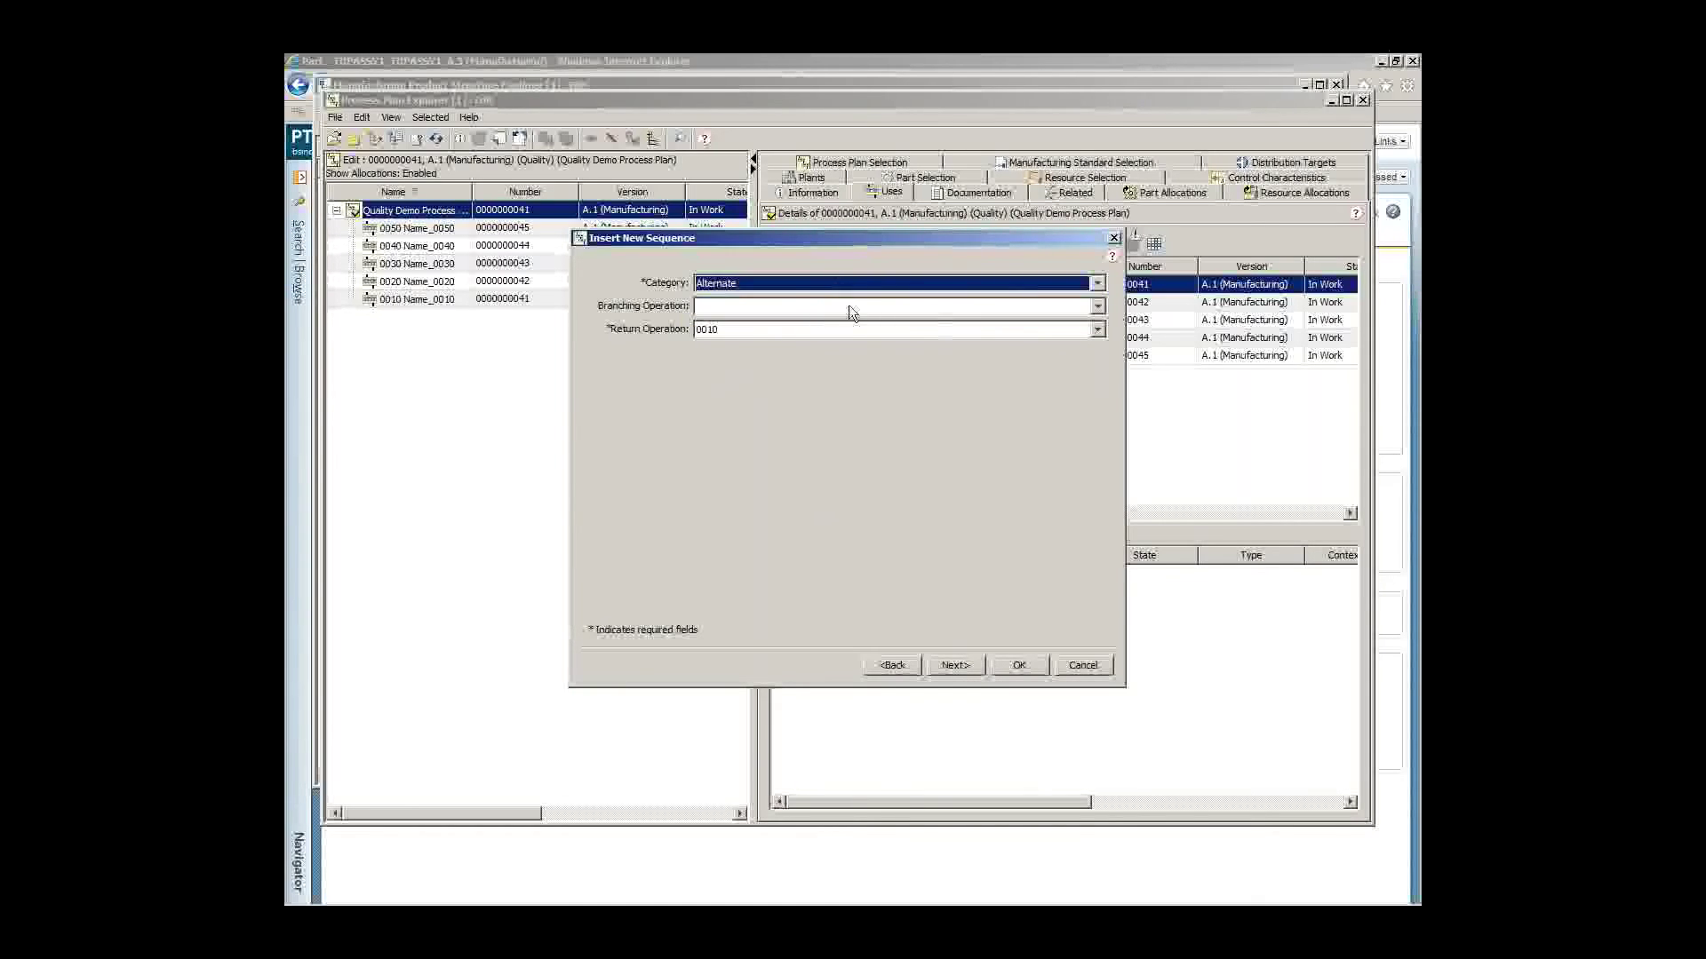
pyautogui.click(876, 307)
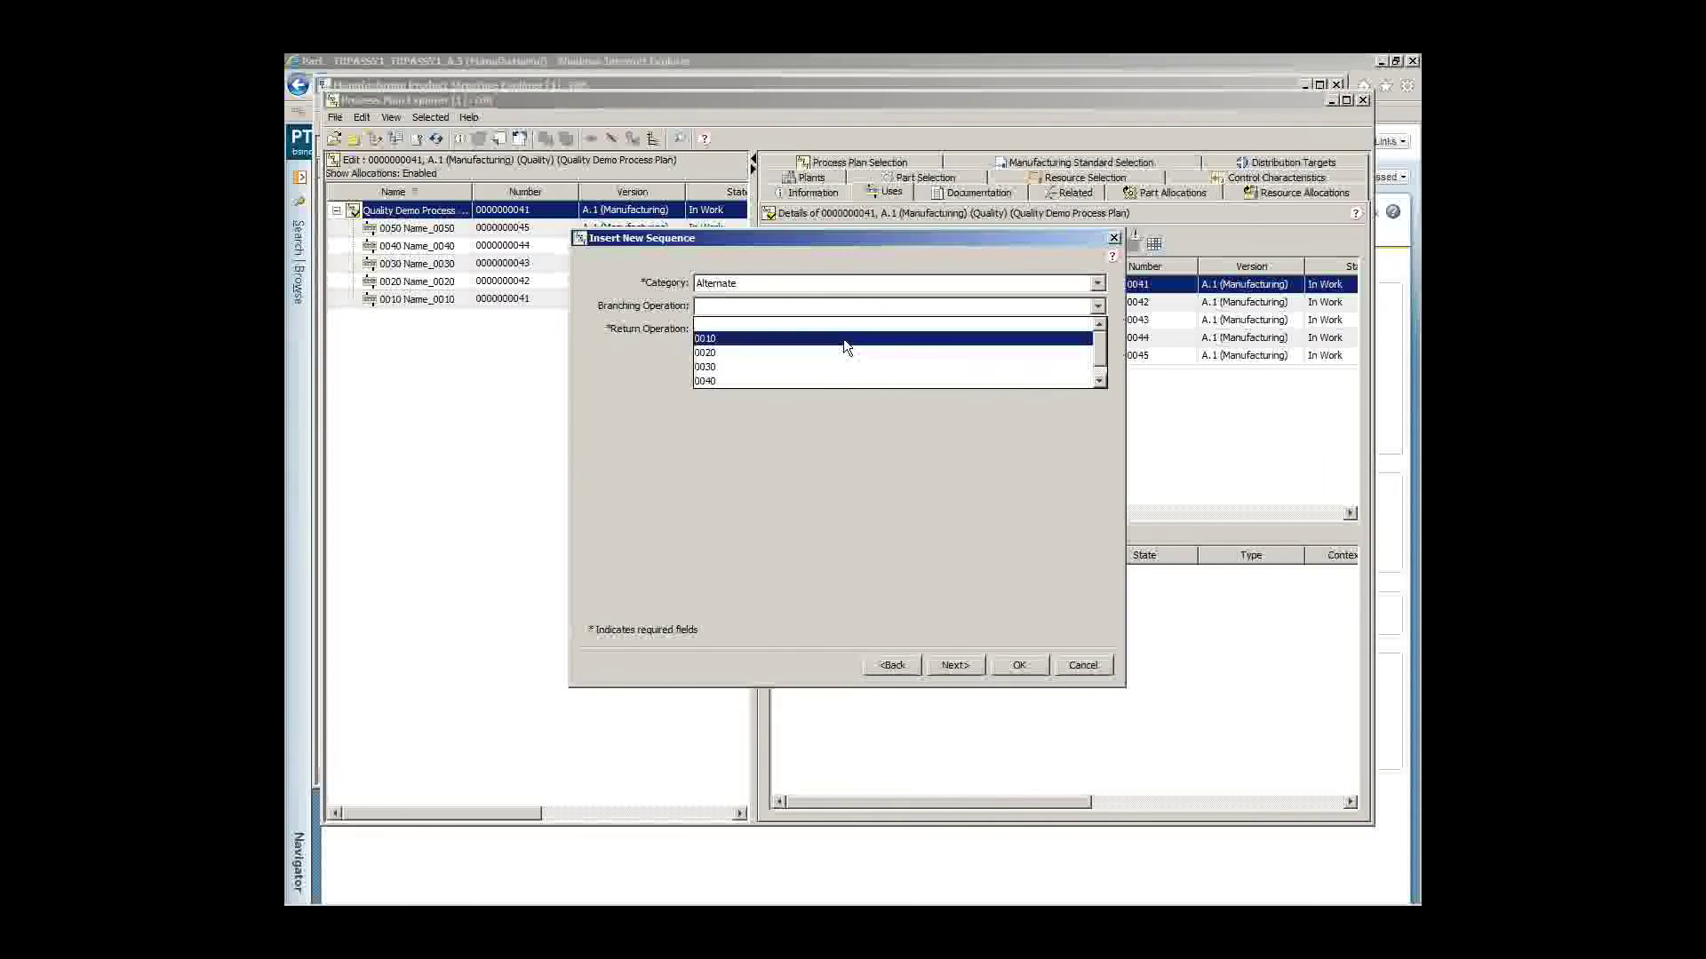
pyautogui.click(786, 354)
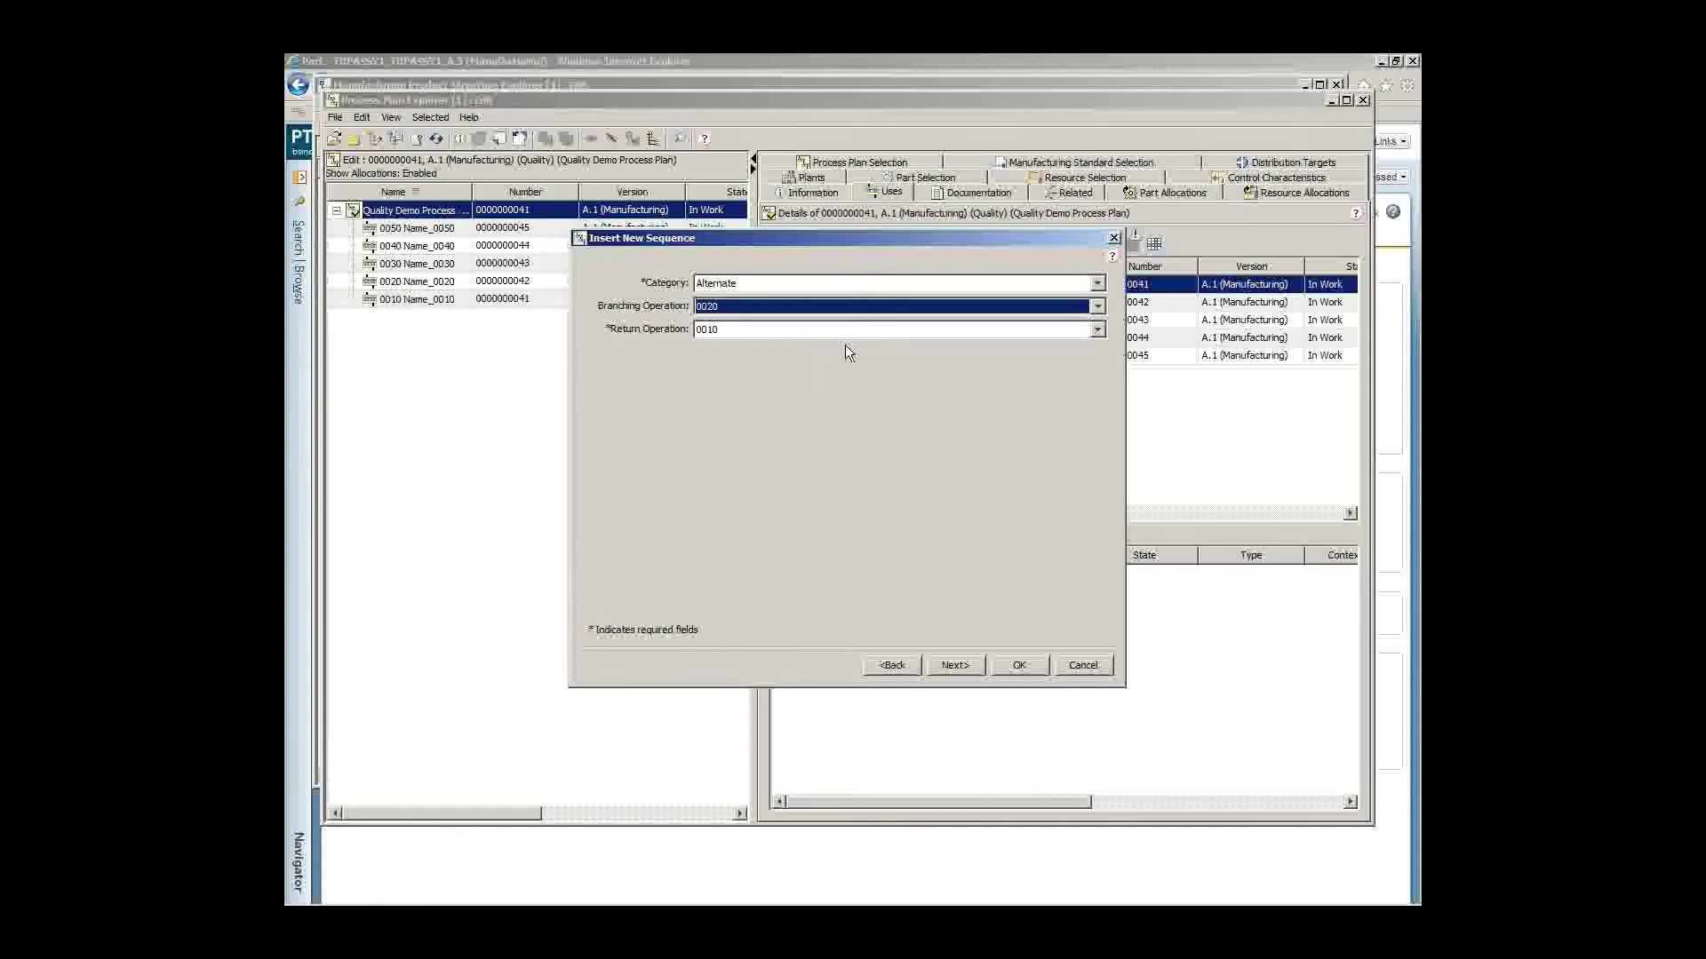
pyautogui.click(764, 331)
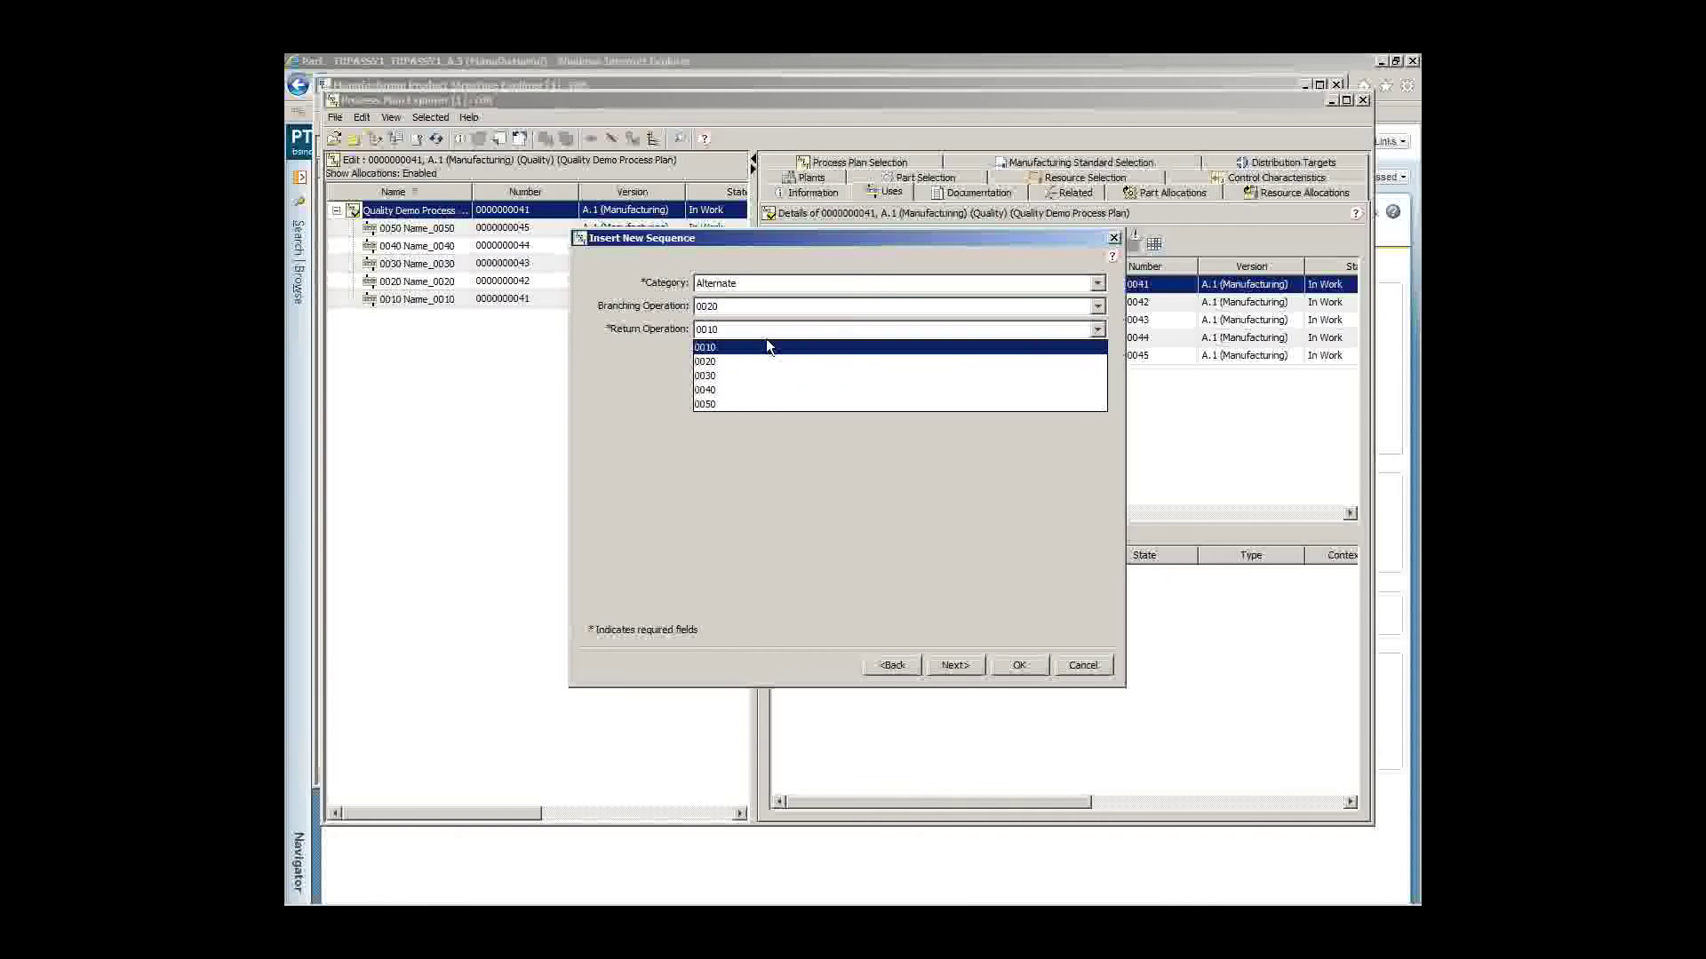
pyautogui.click(740, 395)
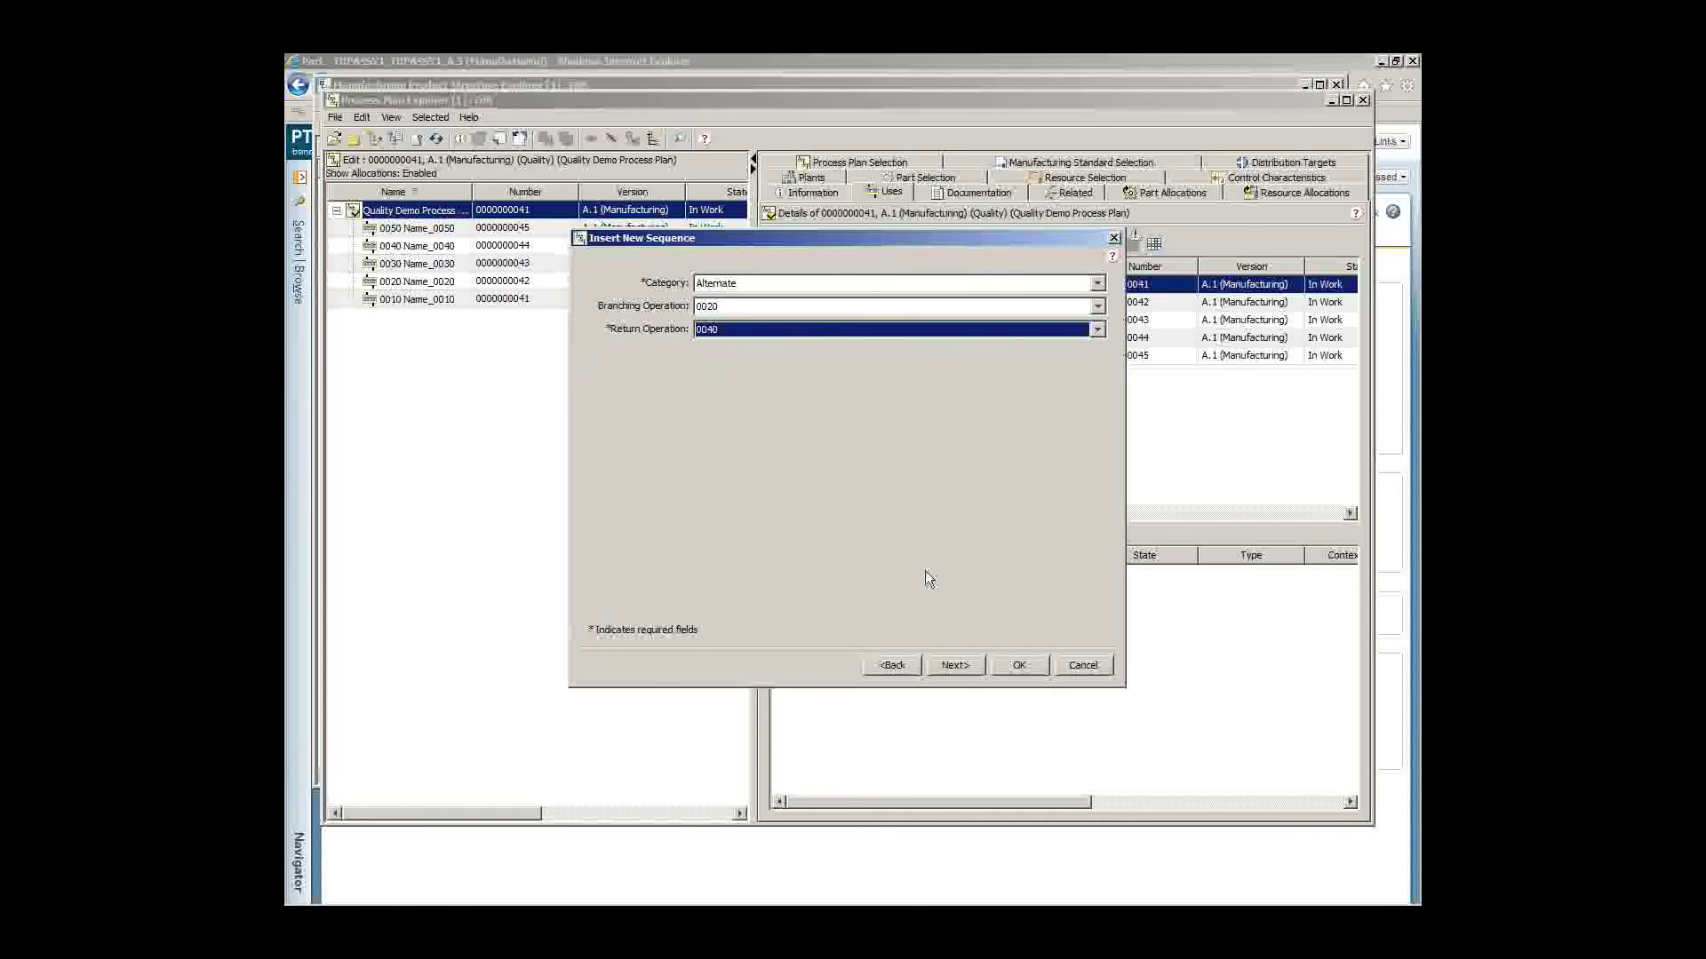
pyautogui.click(956, 665)
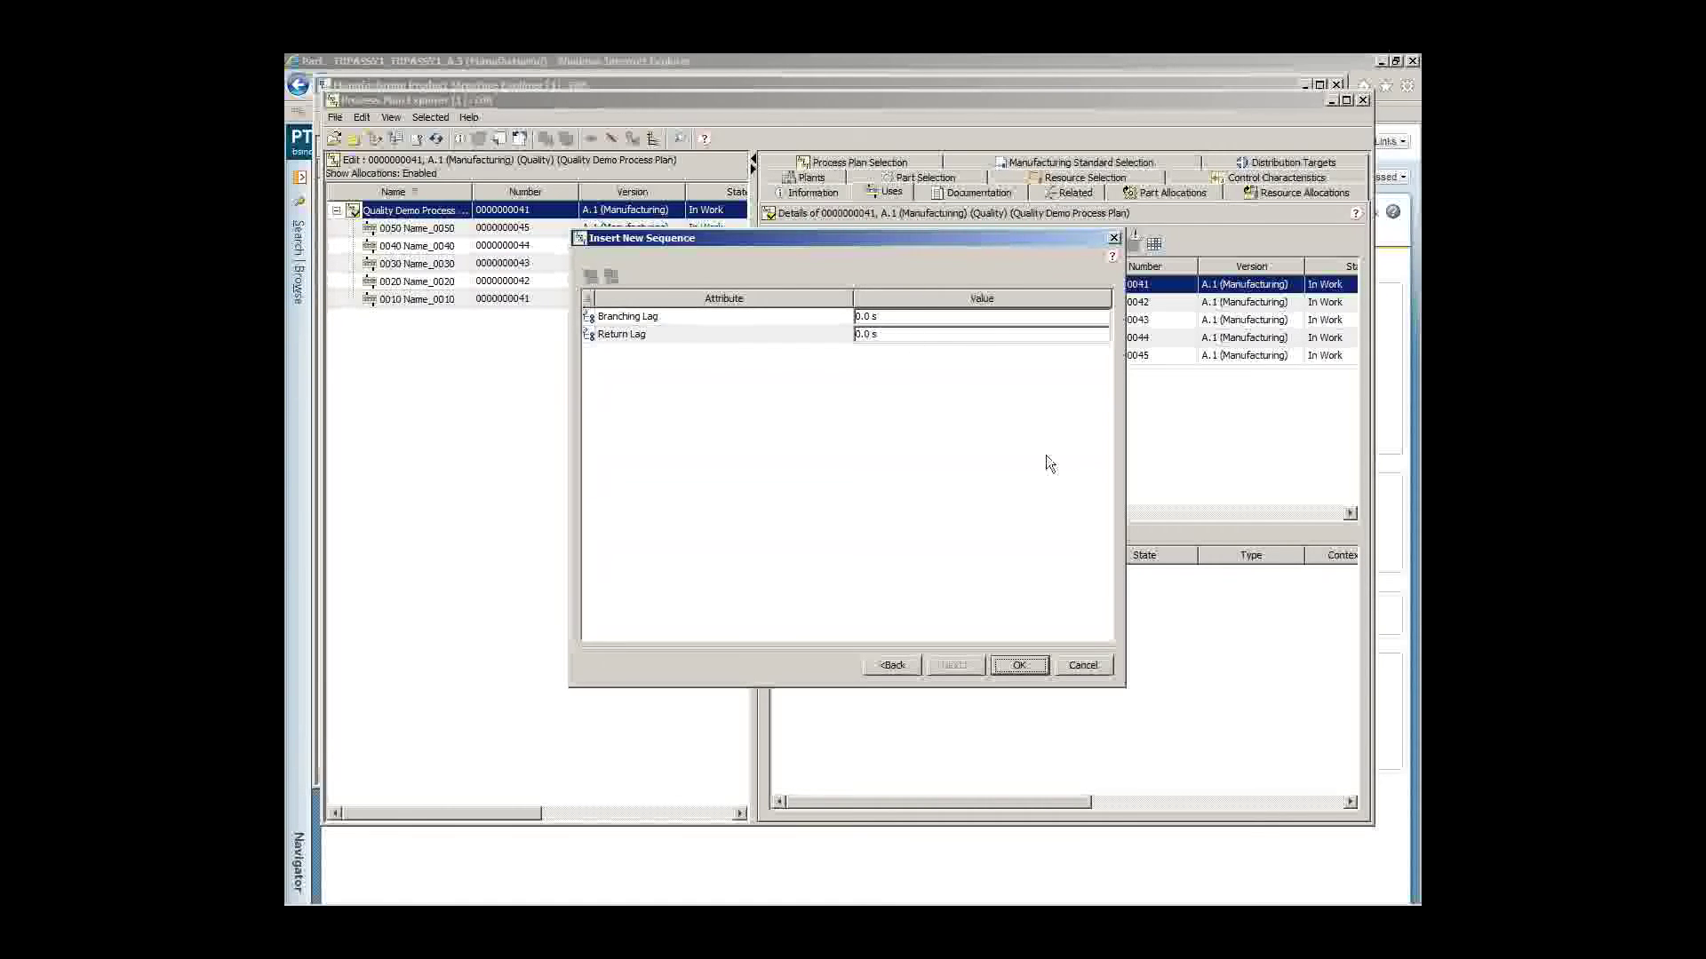
pyautogui.click(1019, 666)
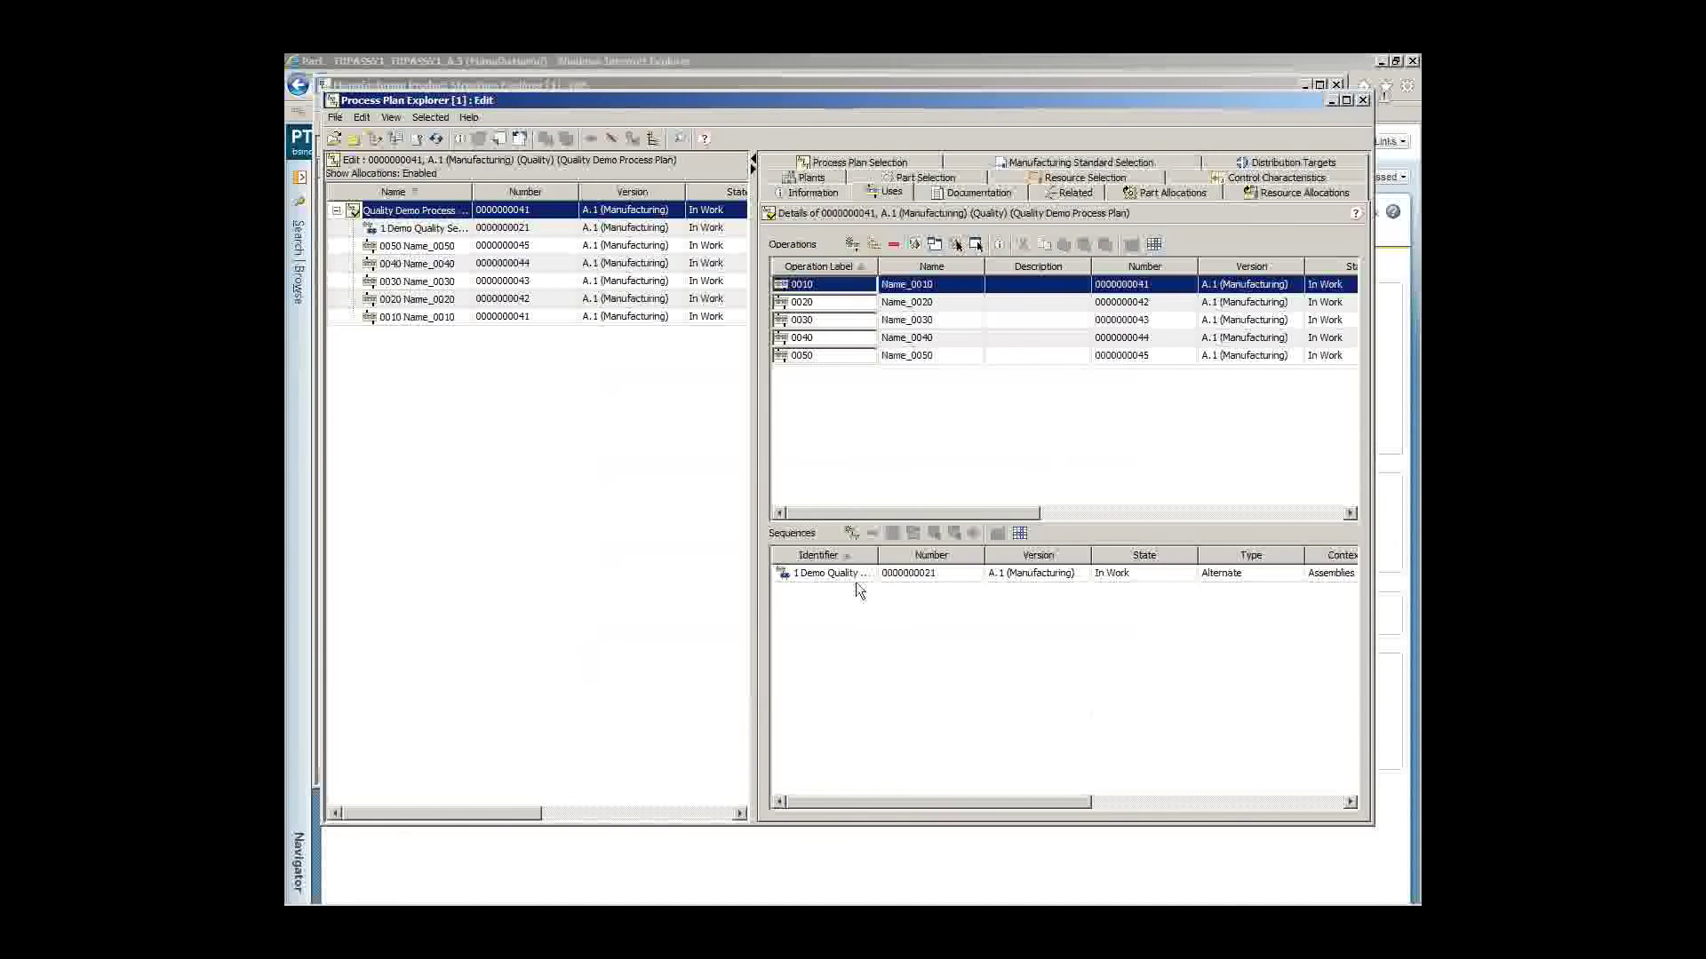
# Step: Select the Demo Quality Sequence in the process plan structure and check it out
pyautogui.doubleClick(851, 573)
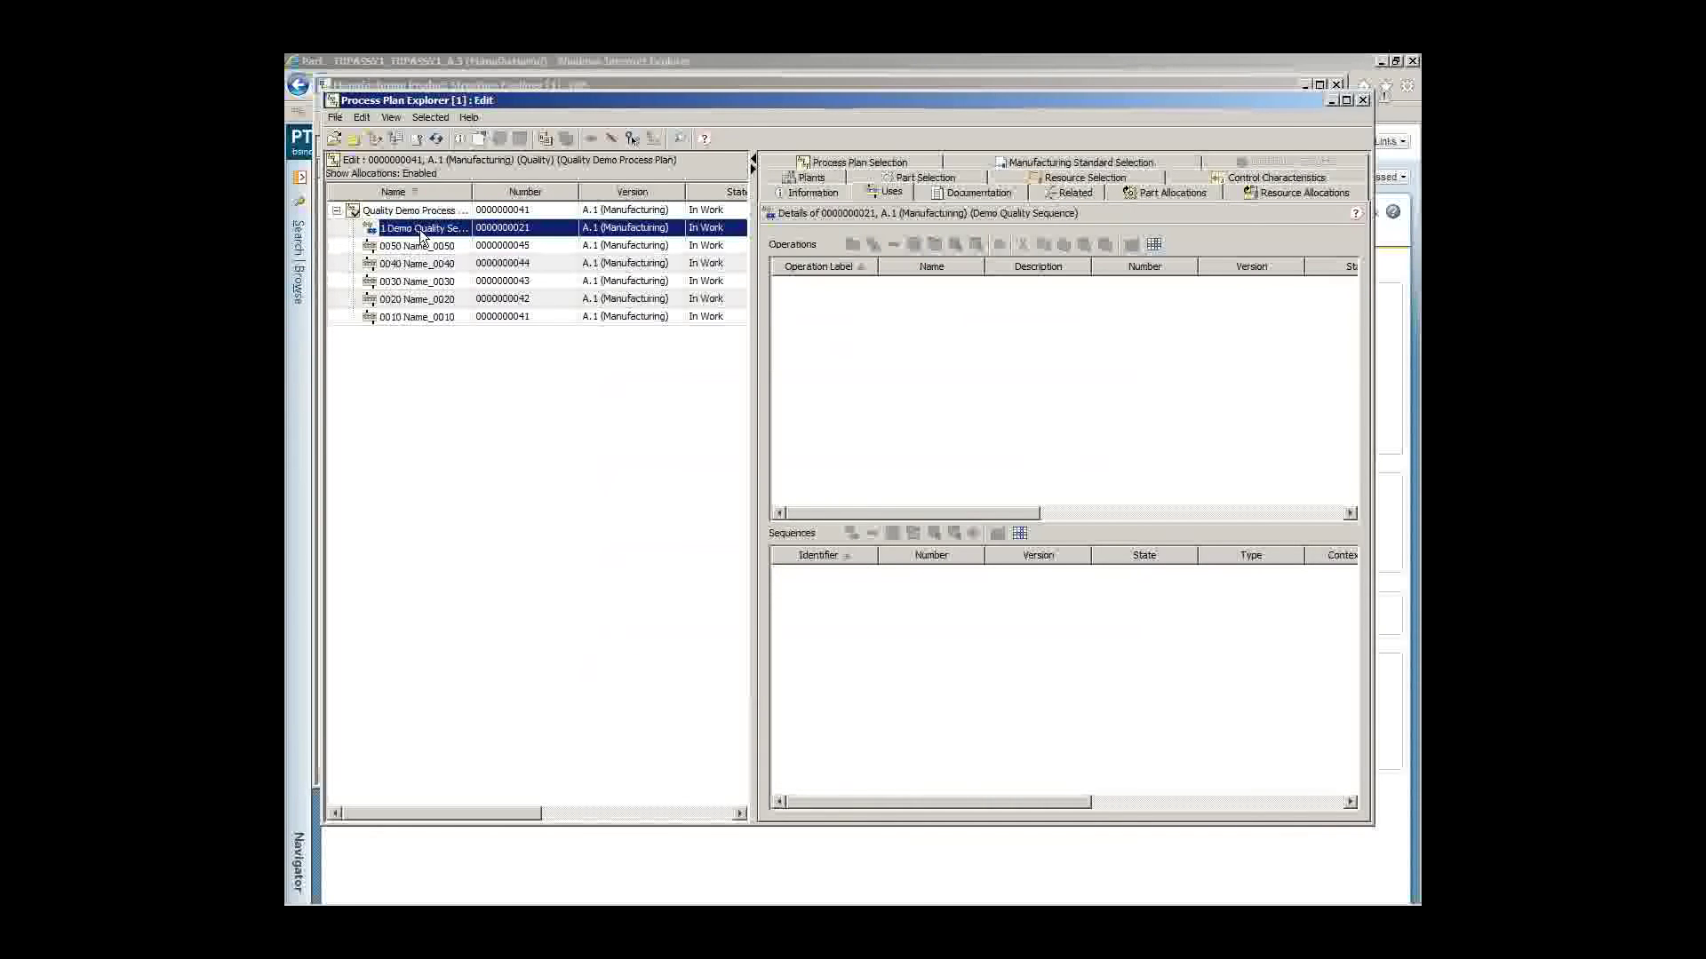
pyautogui.rightClick(420, 232)
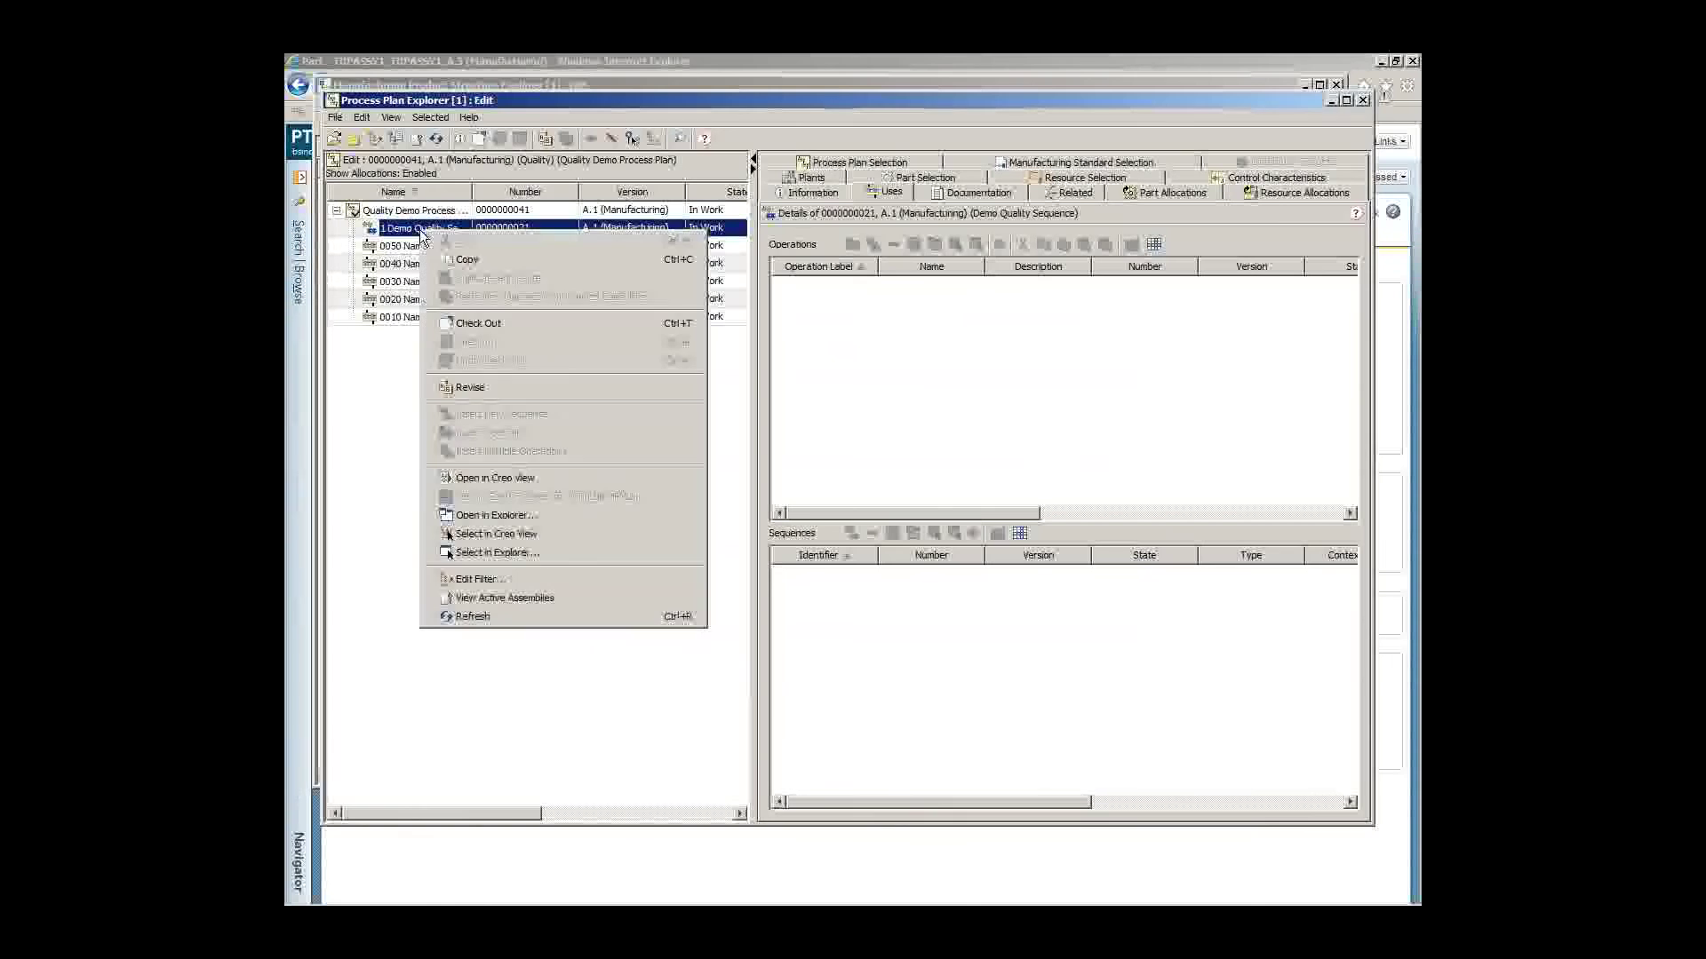
pyautogui.click(480, 325)
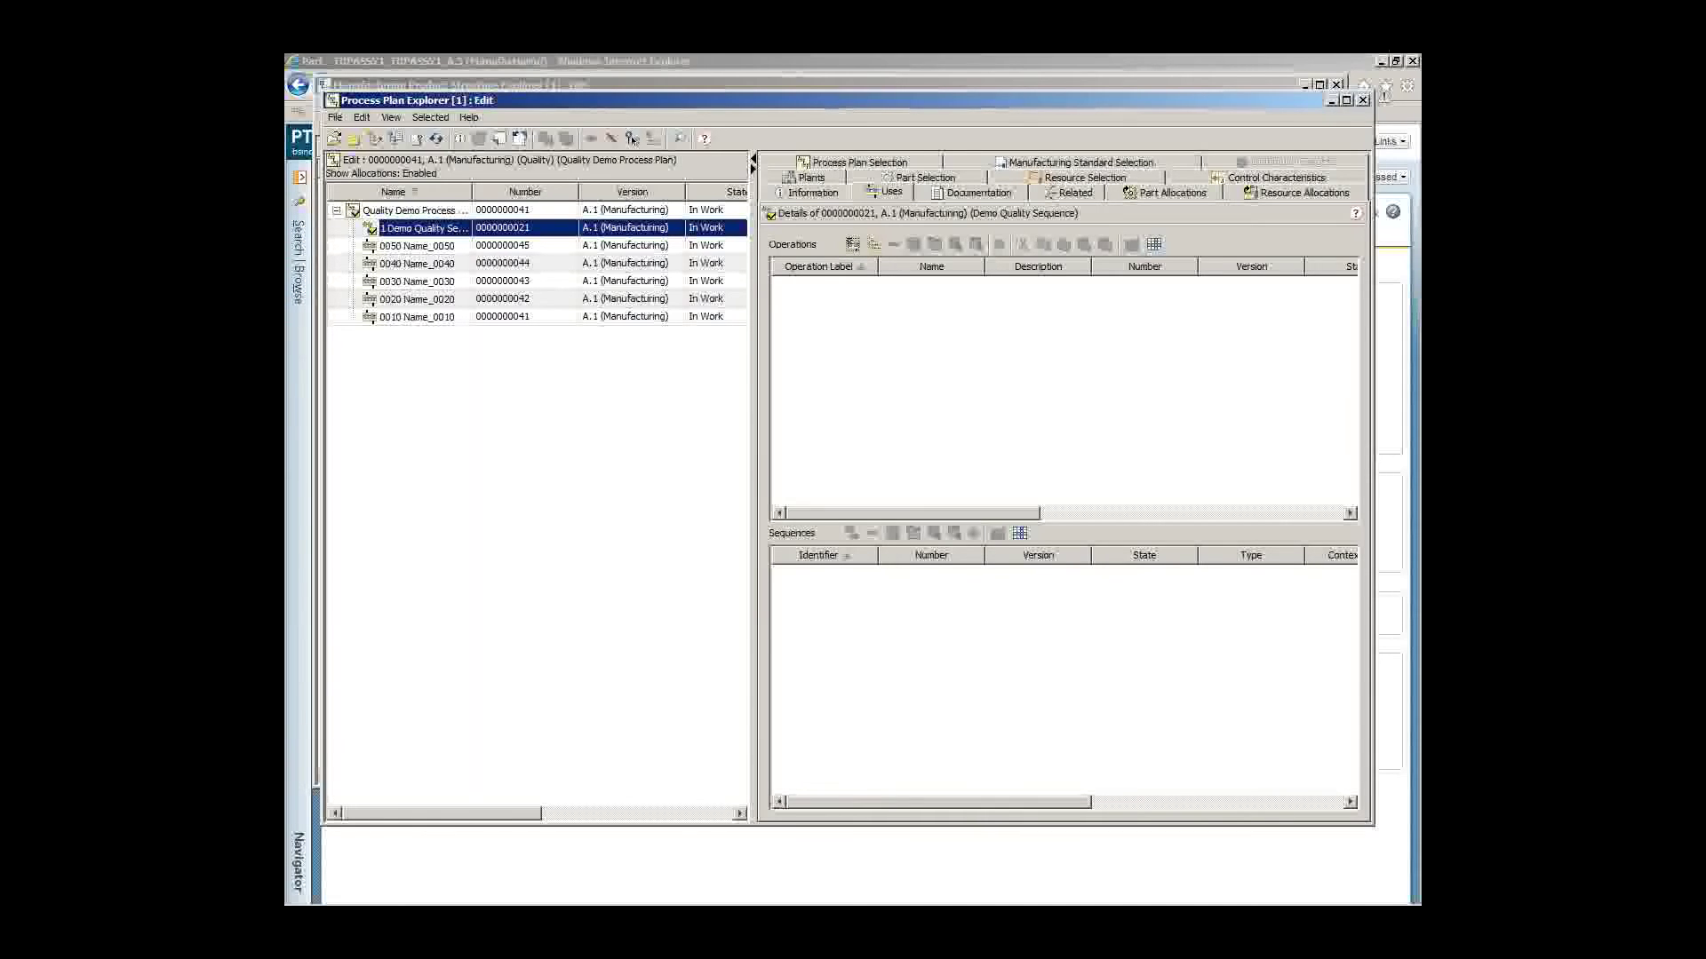
# Step: Add an operation labelled 0025 to the Demo Quality Sequence, followed by operations 0035 and 0045
pyautogui.click(853, 244)
pyautogui.doubleClick(806, 286)
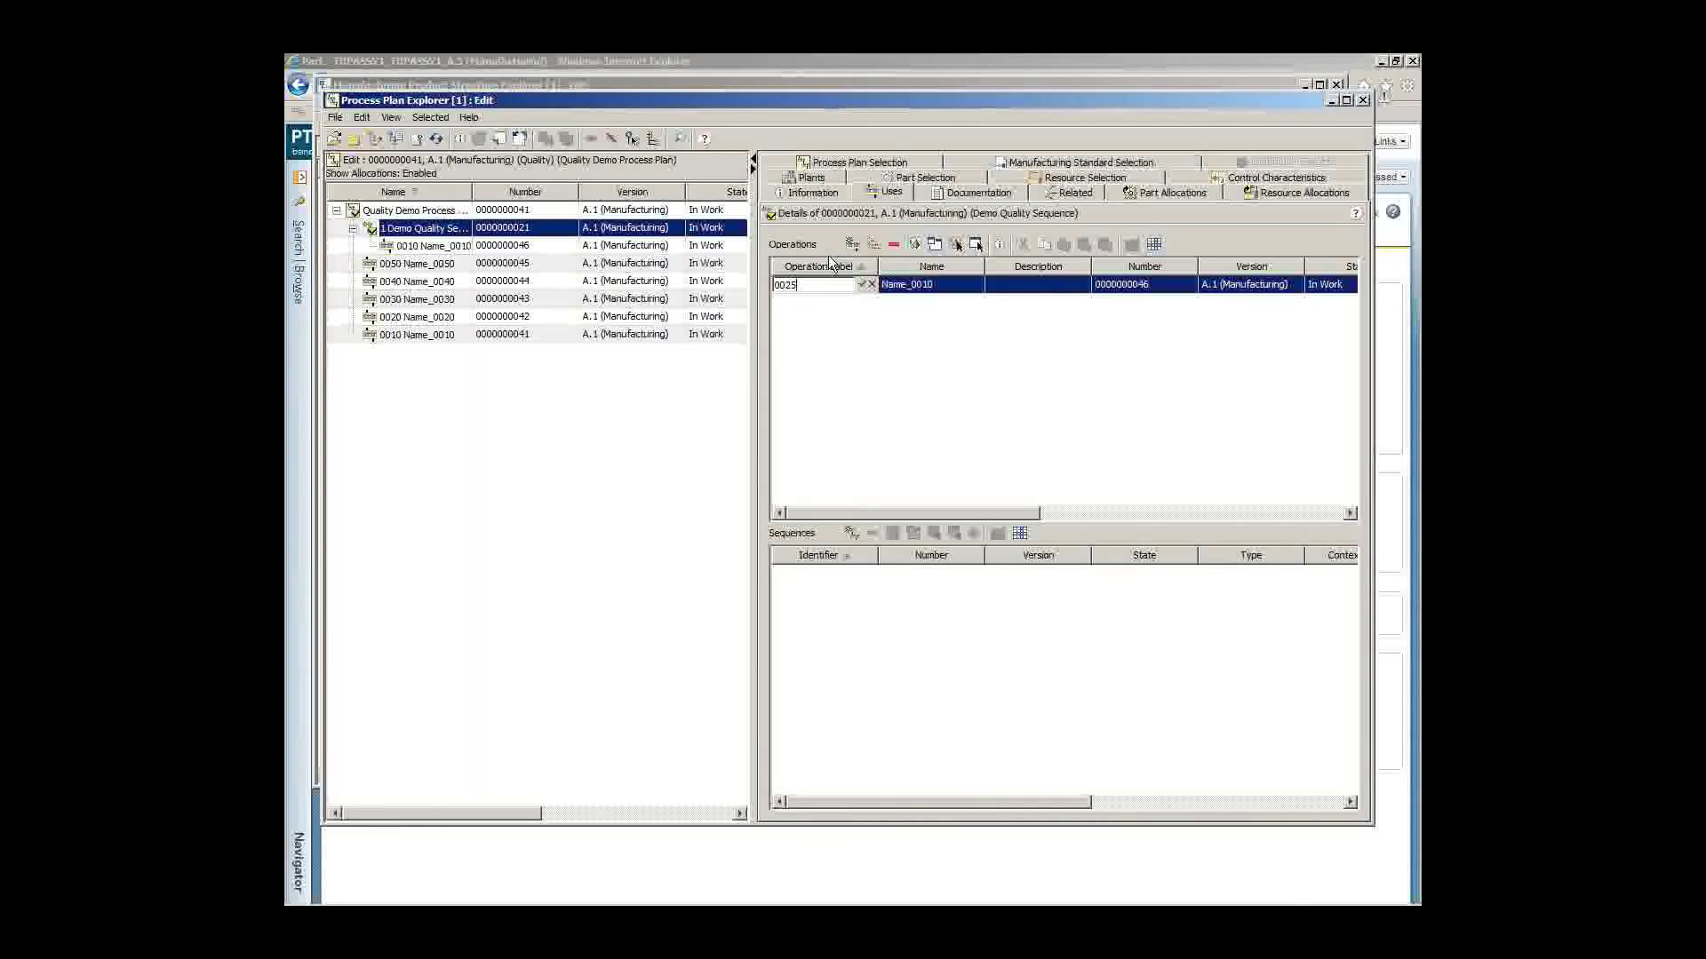
pyautogui.write('0025')
pyautogui.click(860, 284)
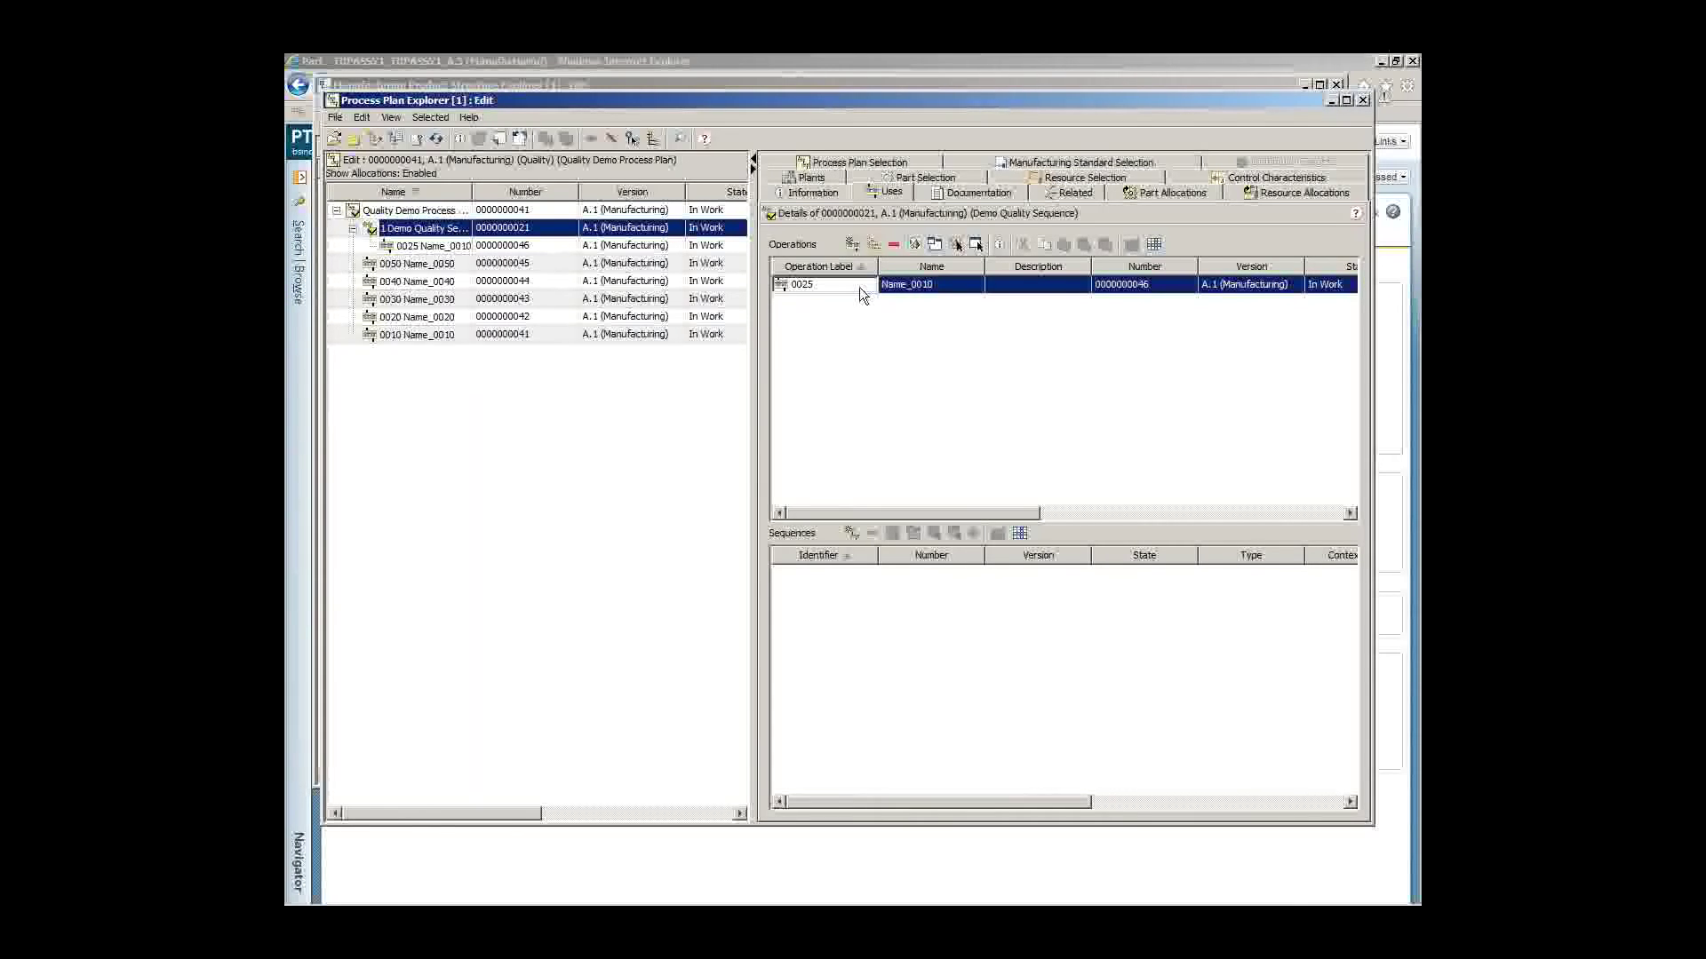
pyautogui.click(853, 244)
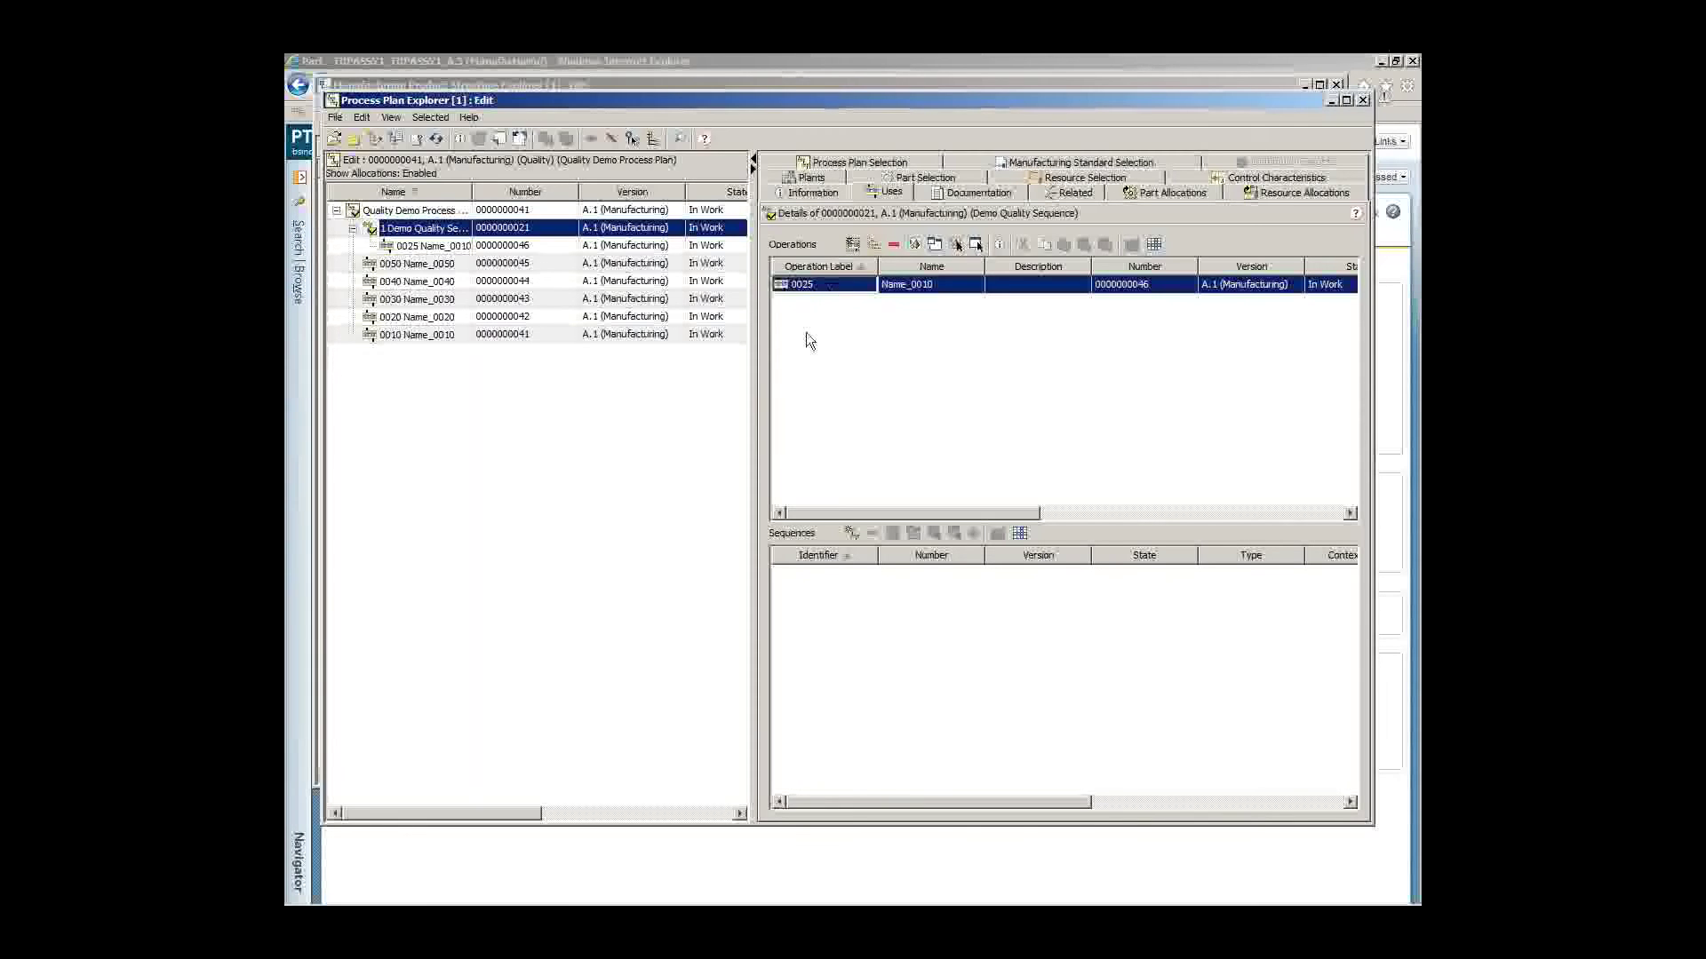
pyautogui.click(855, 244)
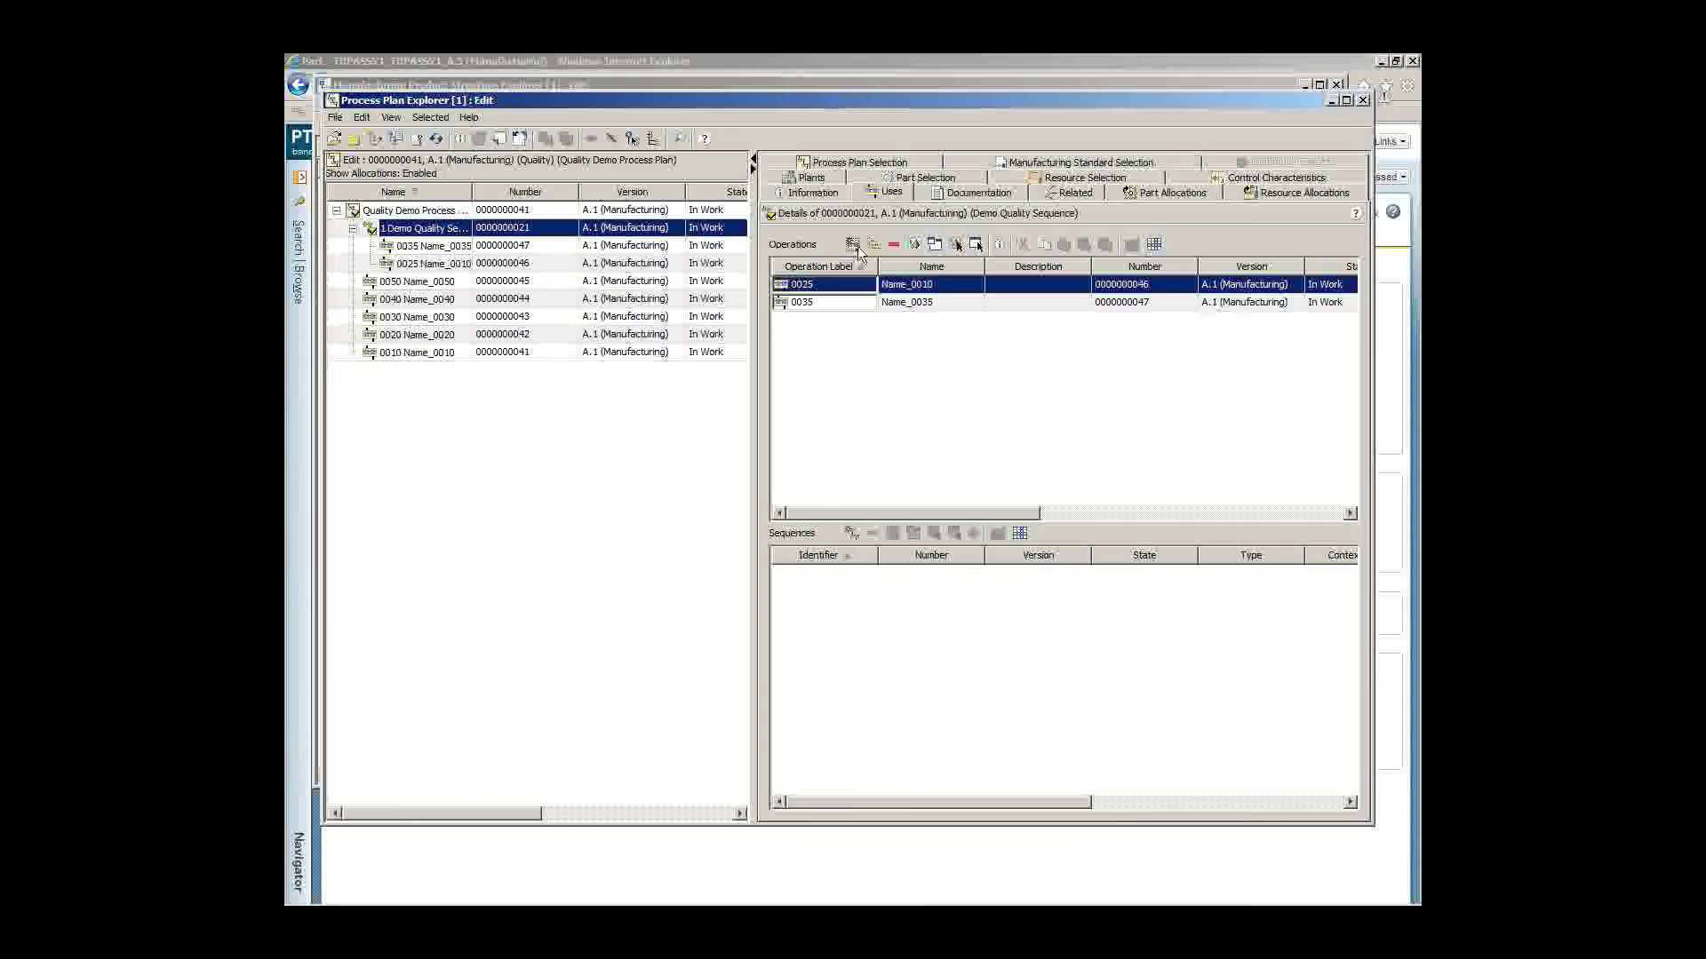
# Step: Remove operation 0045 from the Demo Quality Sequence
pyautogui.click(957, 319)
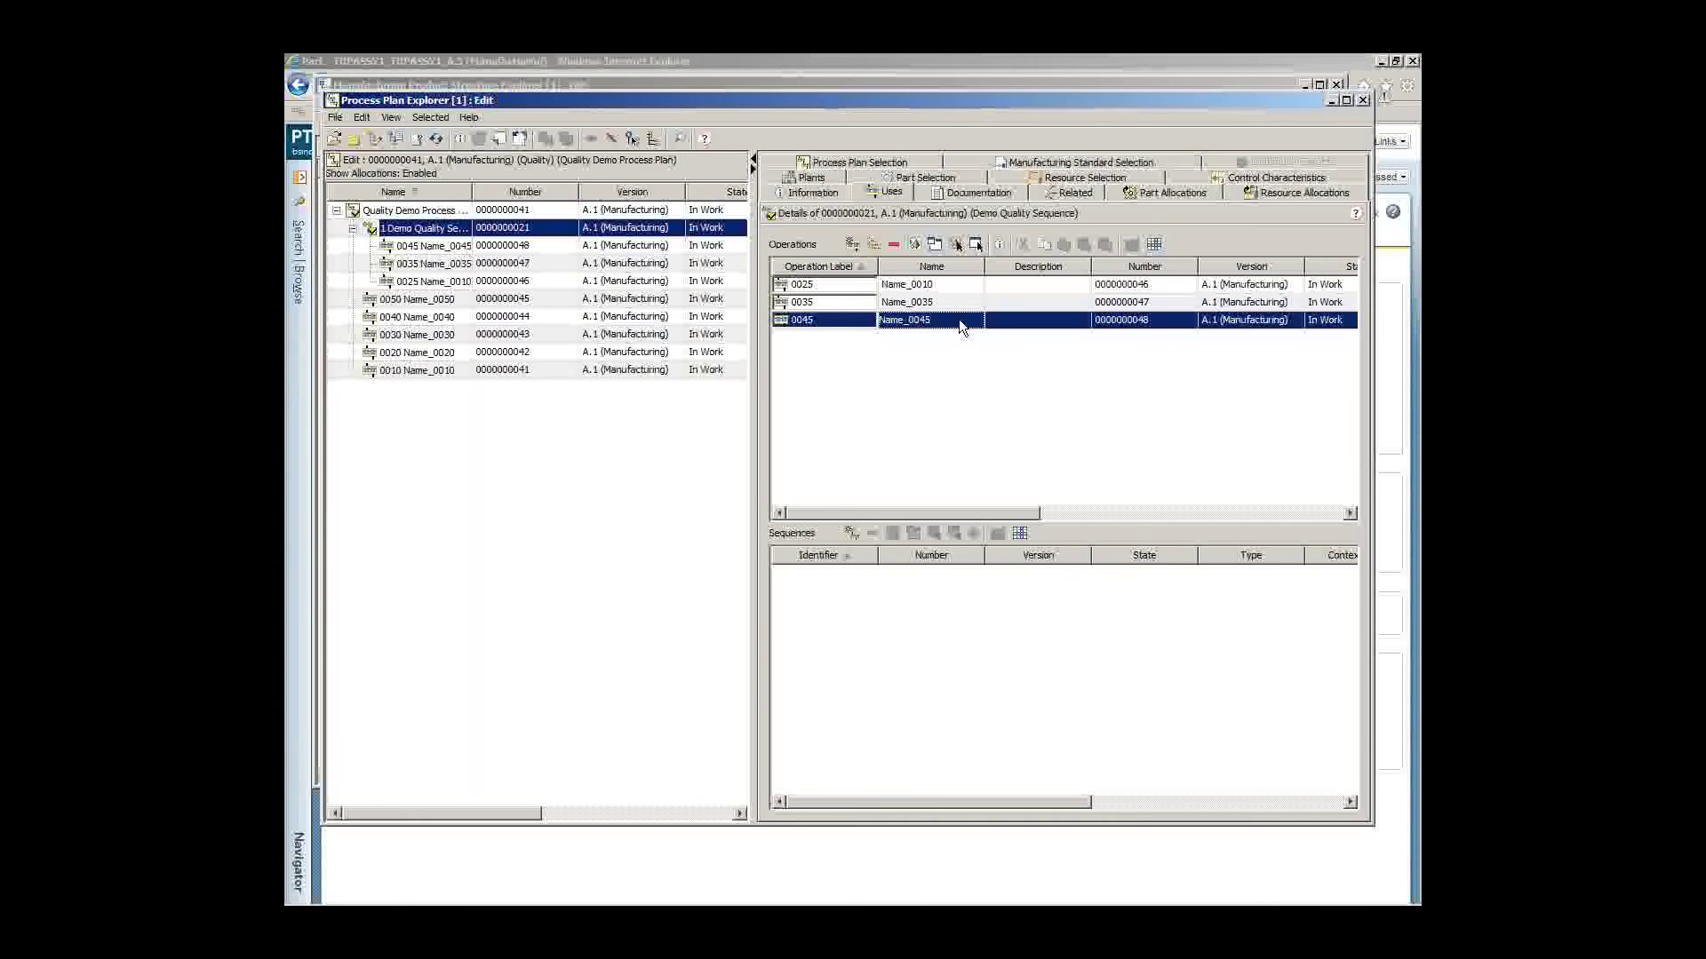
pyautogui.click(894, 246)
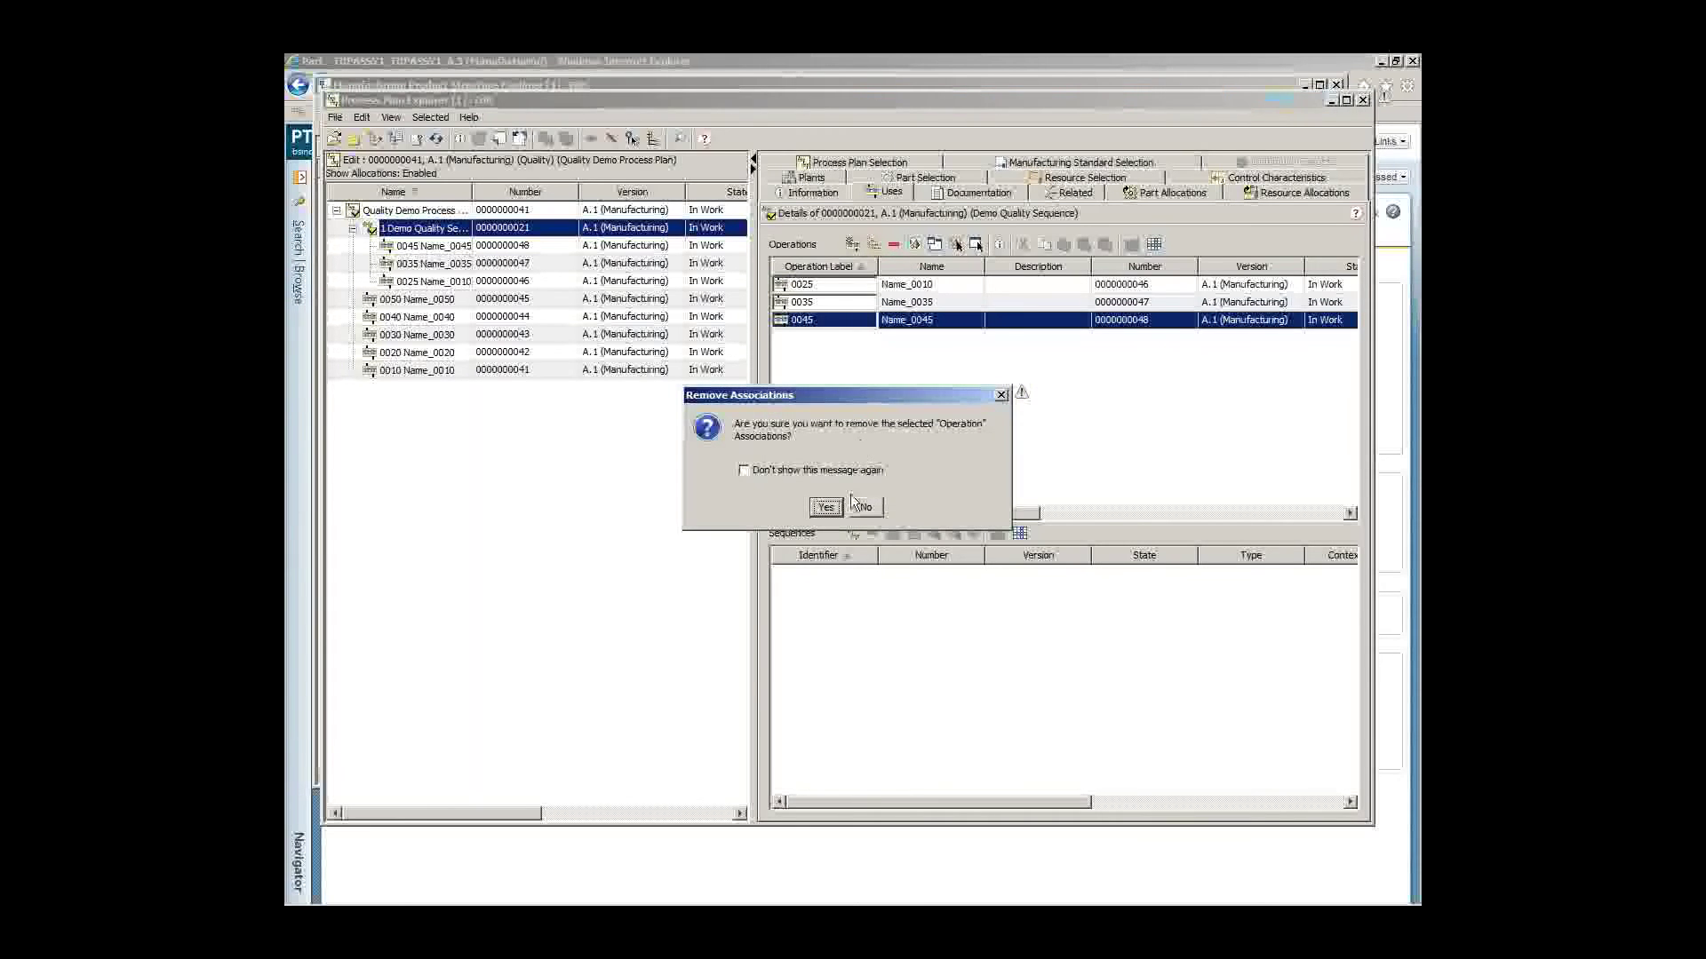
pyautogui.click(826, 508)
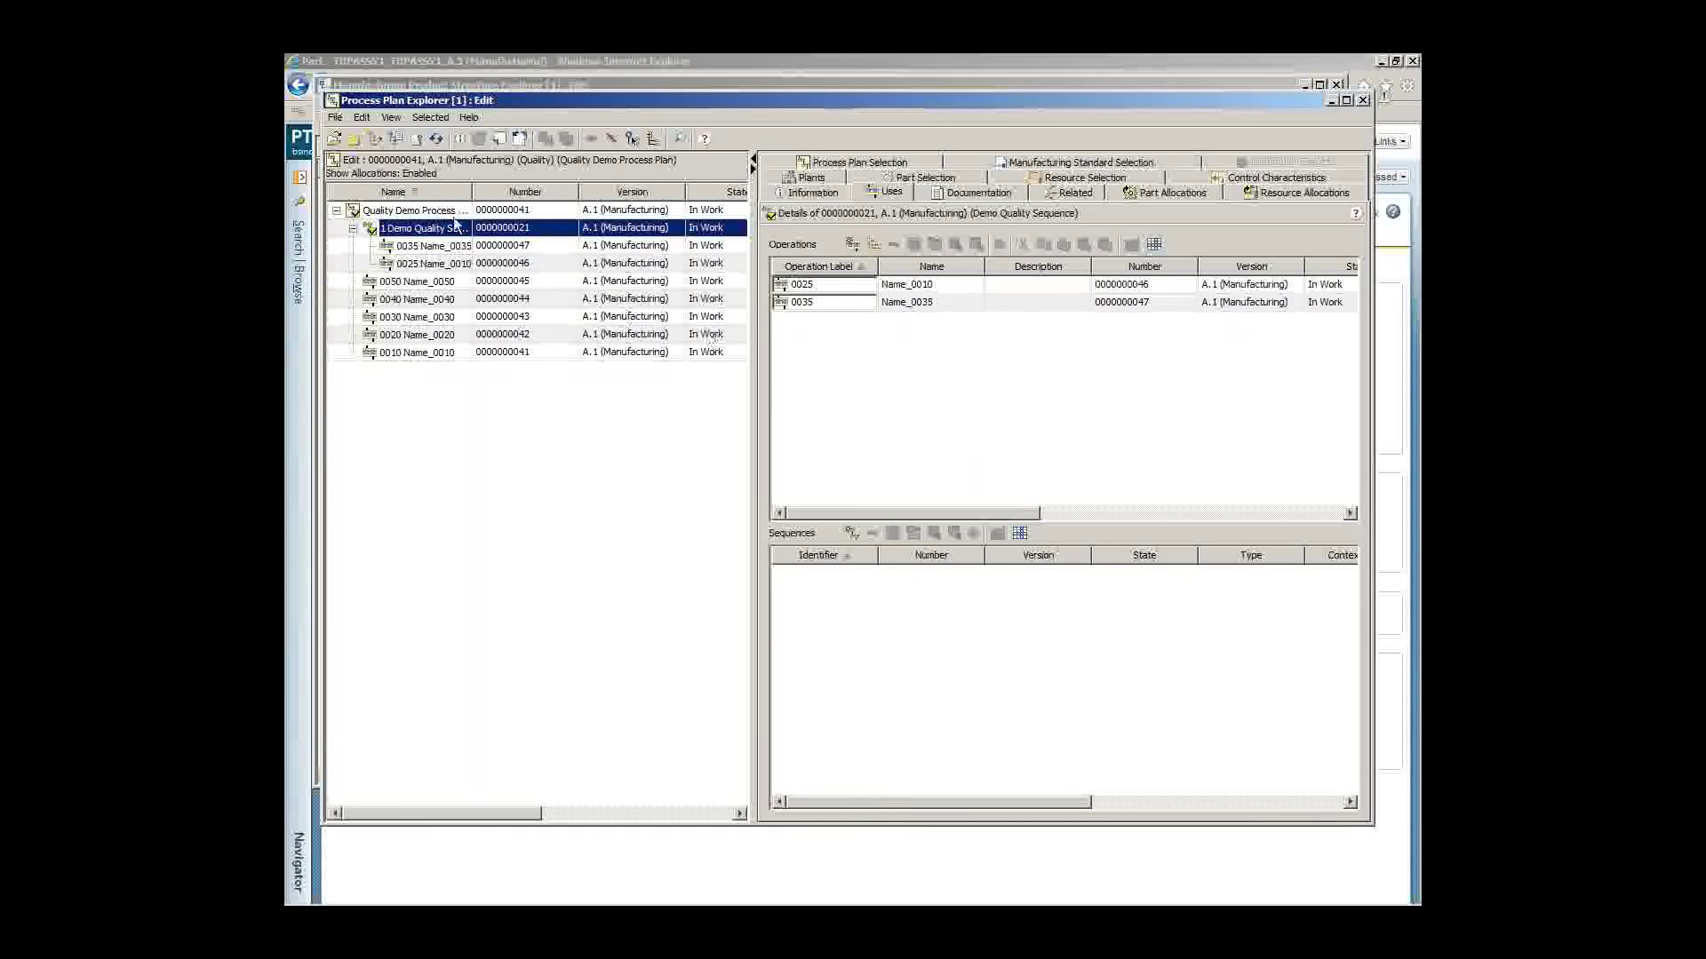
# Step: Check in the Demo Quality Sequence with the comment "Sequence Created"
pyautogui.click(499, 139)
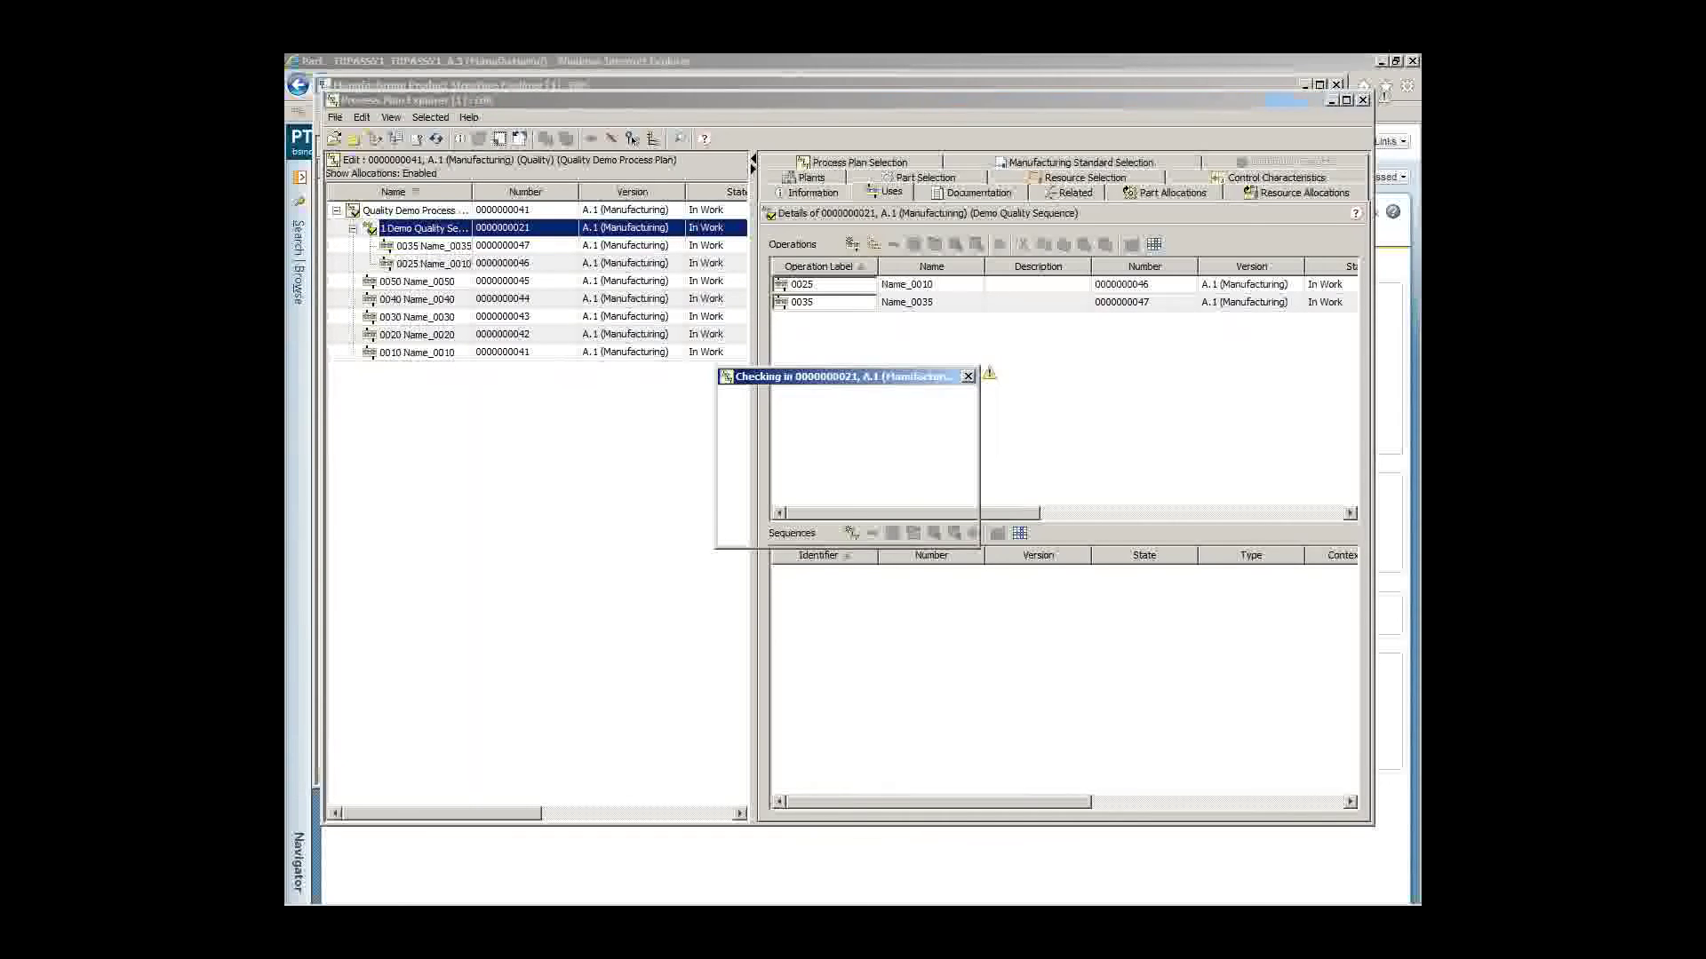
pyautogui.write('Sequence Created')
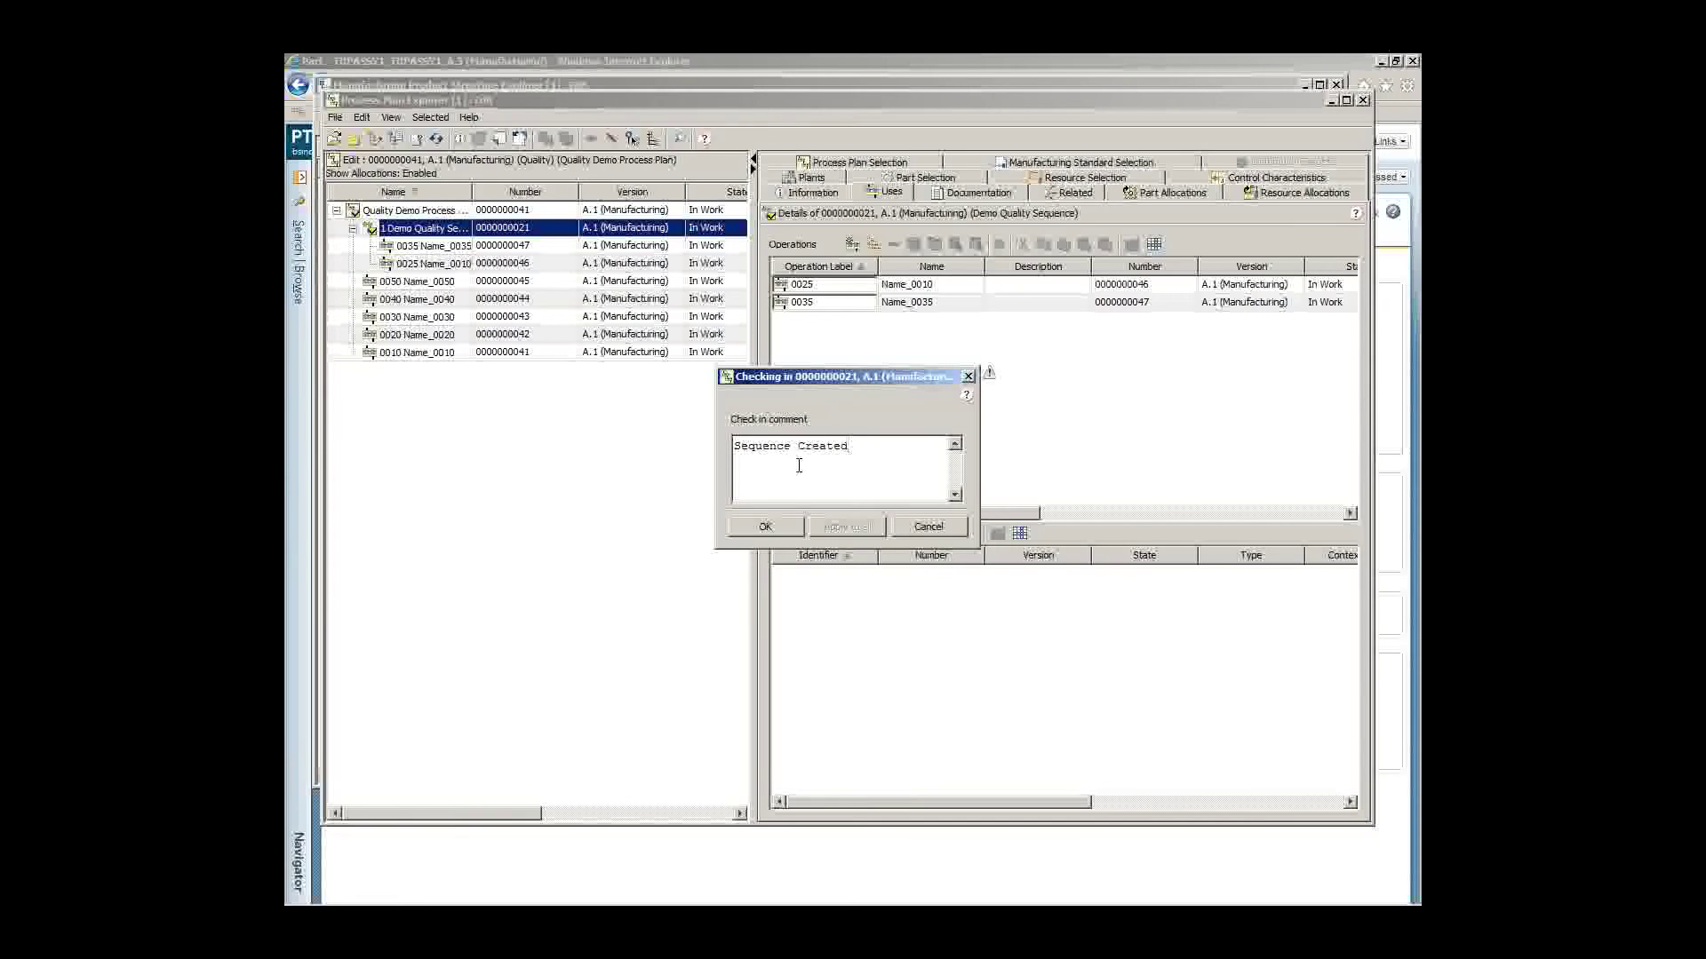
pyautogui.click(765, 526)
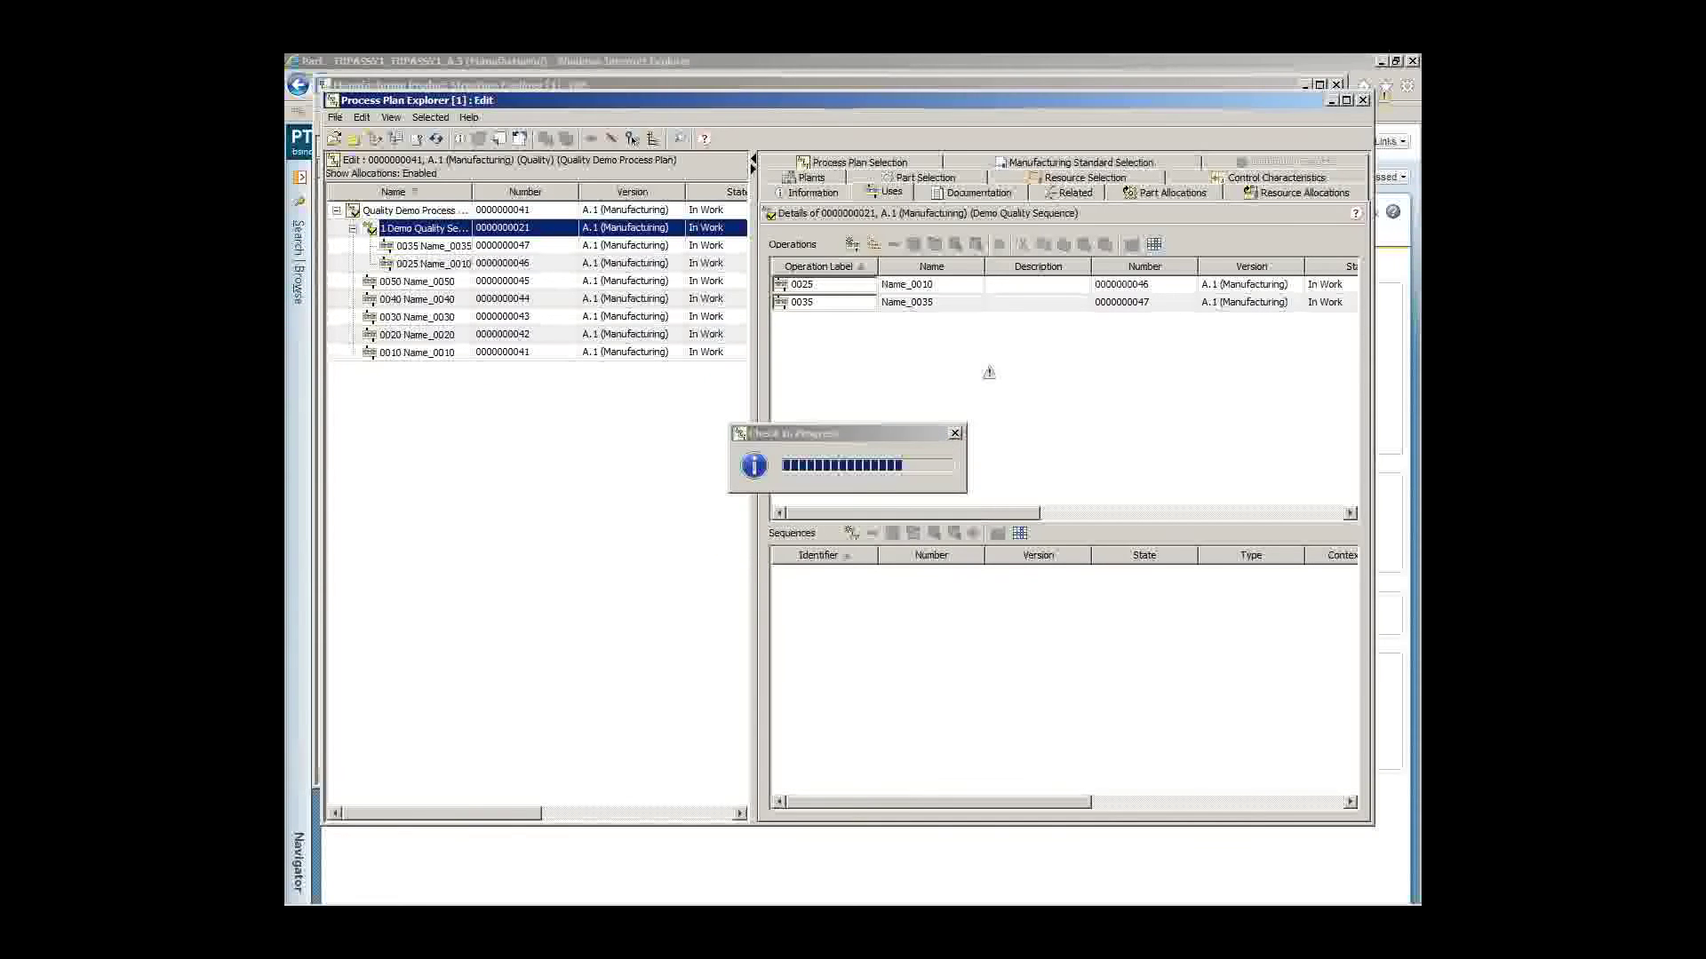
# Step: Check in the Quality Demo Process Plan with the comment "Process Plan Created"
pyautogui.click(411, 211)
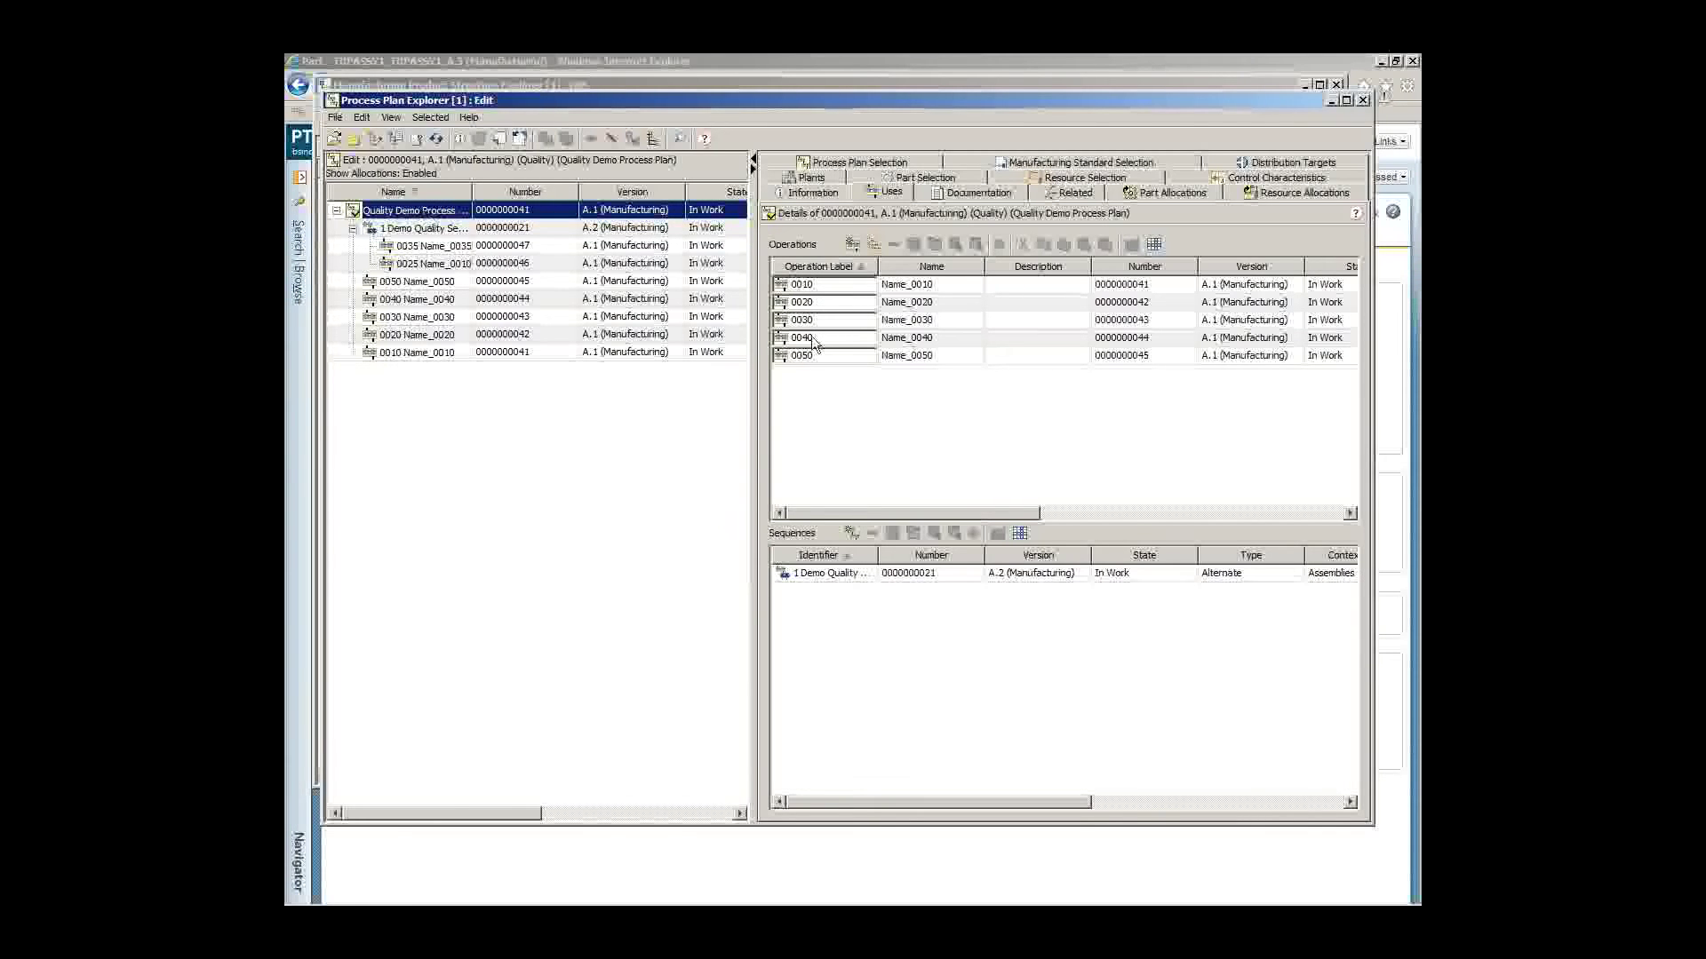
pyautogui.click(500, 139)
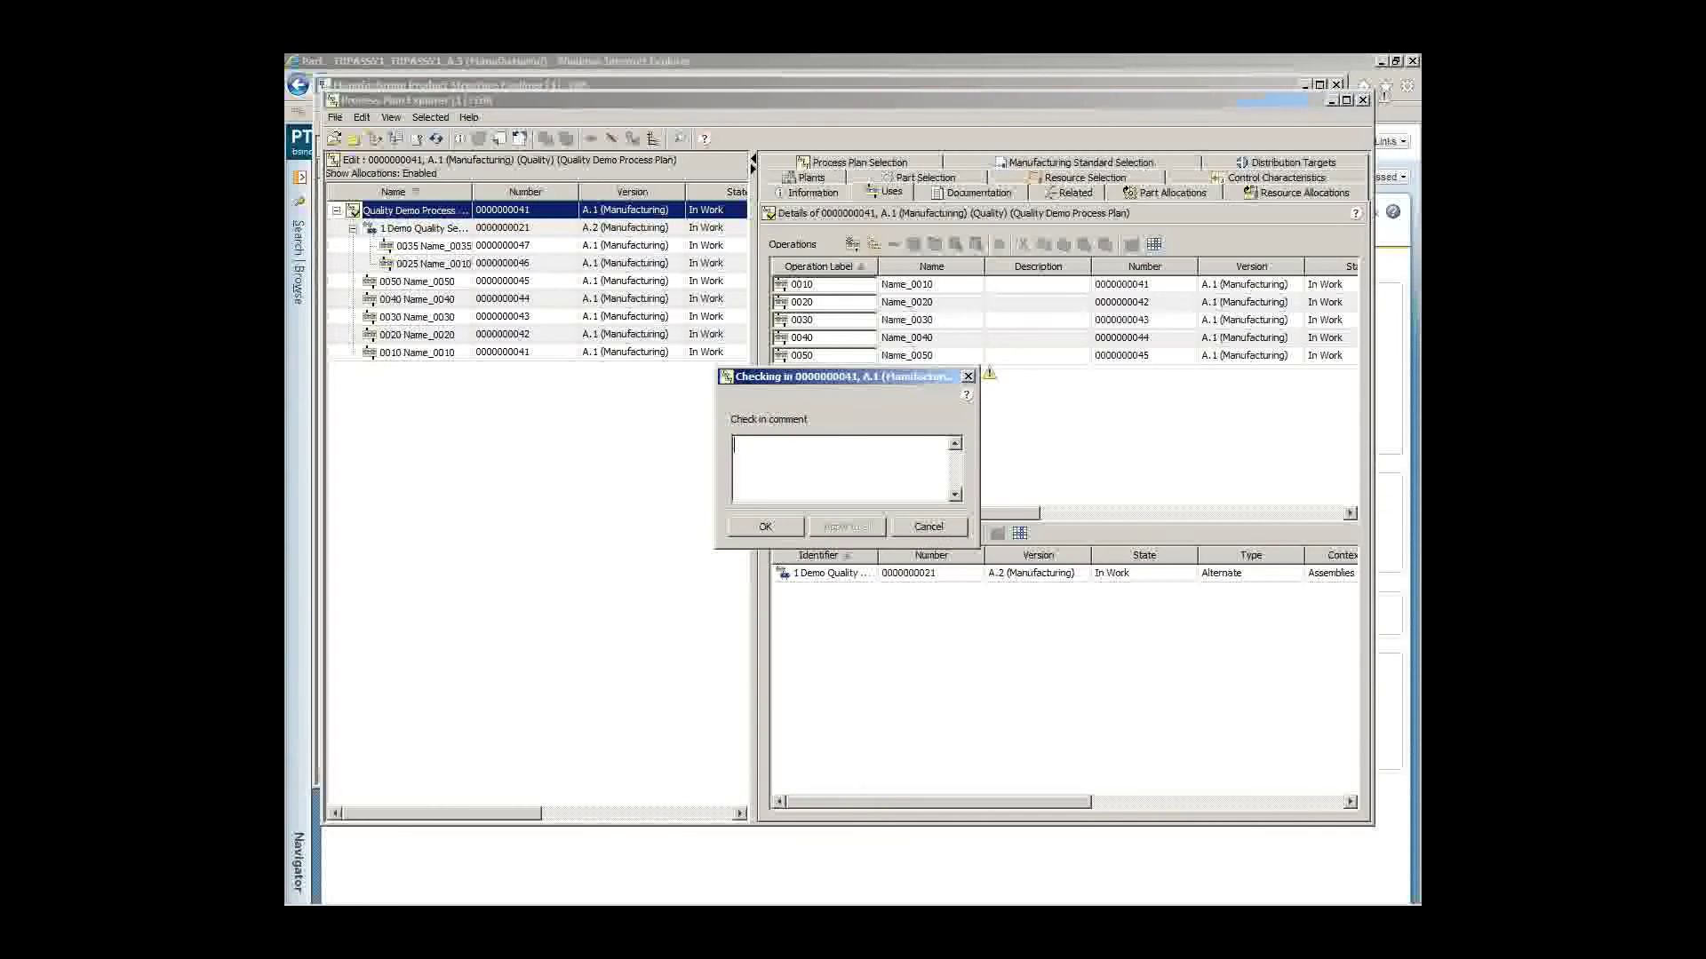
pyautogui.write('Procee')
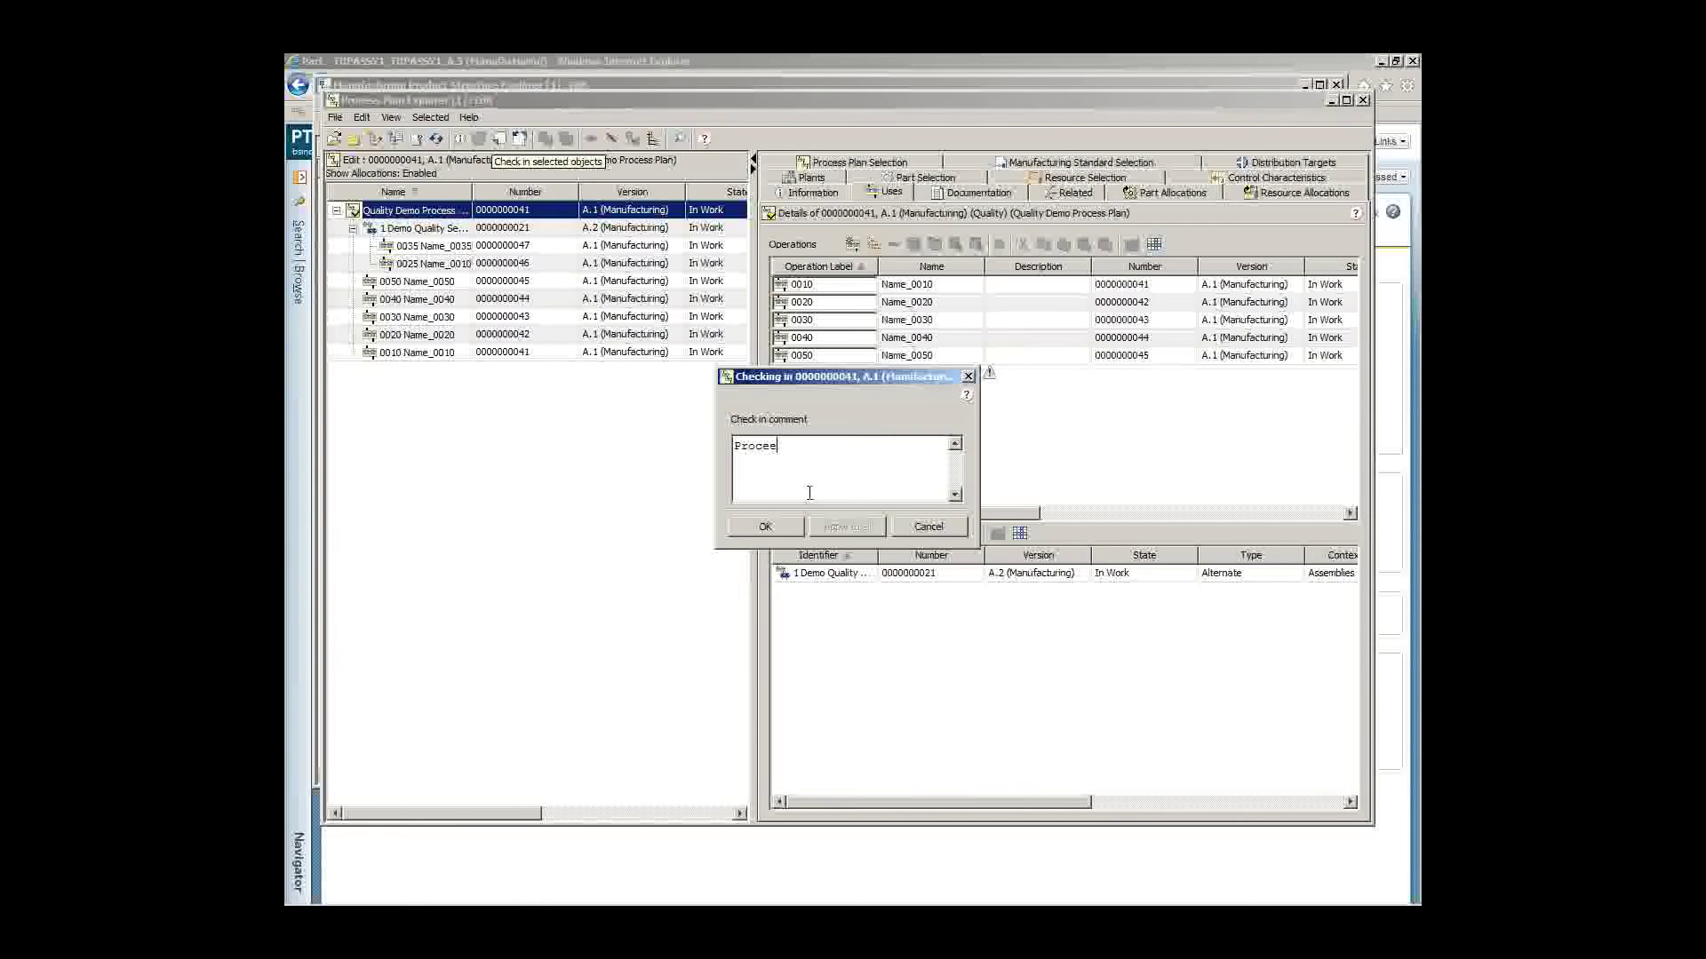
pyautogui.press('BackSpace')
pyautogui.write('ss Plan Created')
pyautogui.click(765, 527)
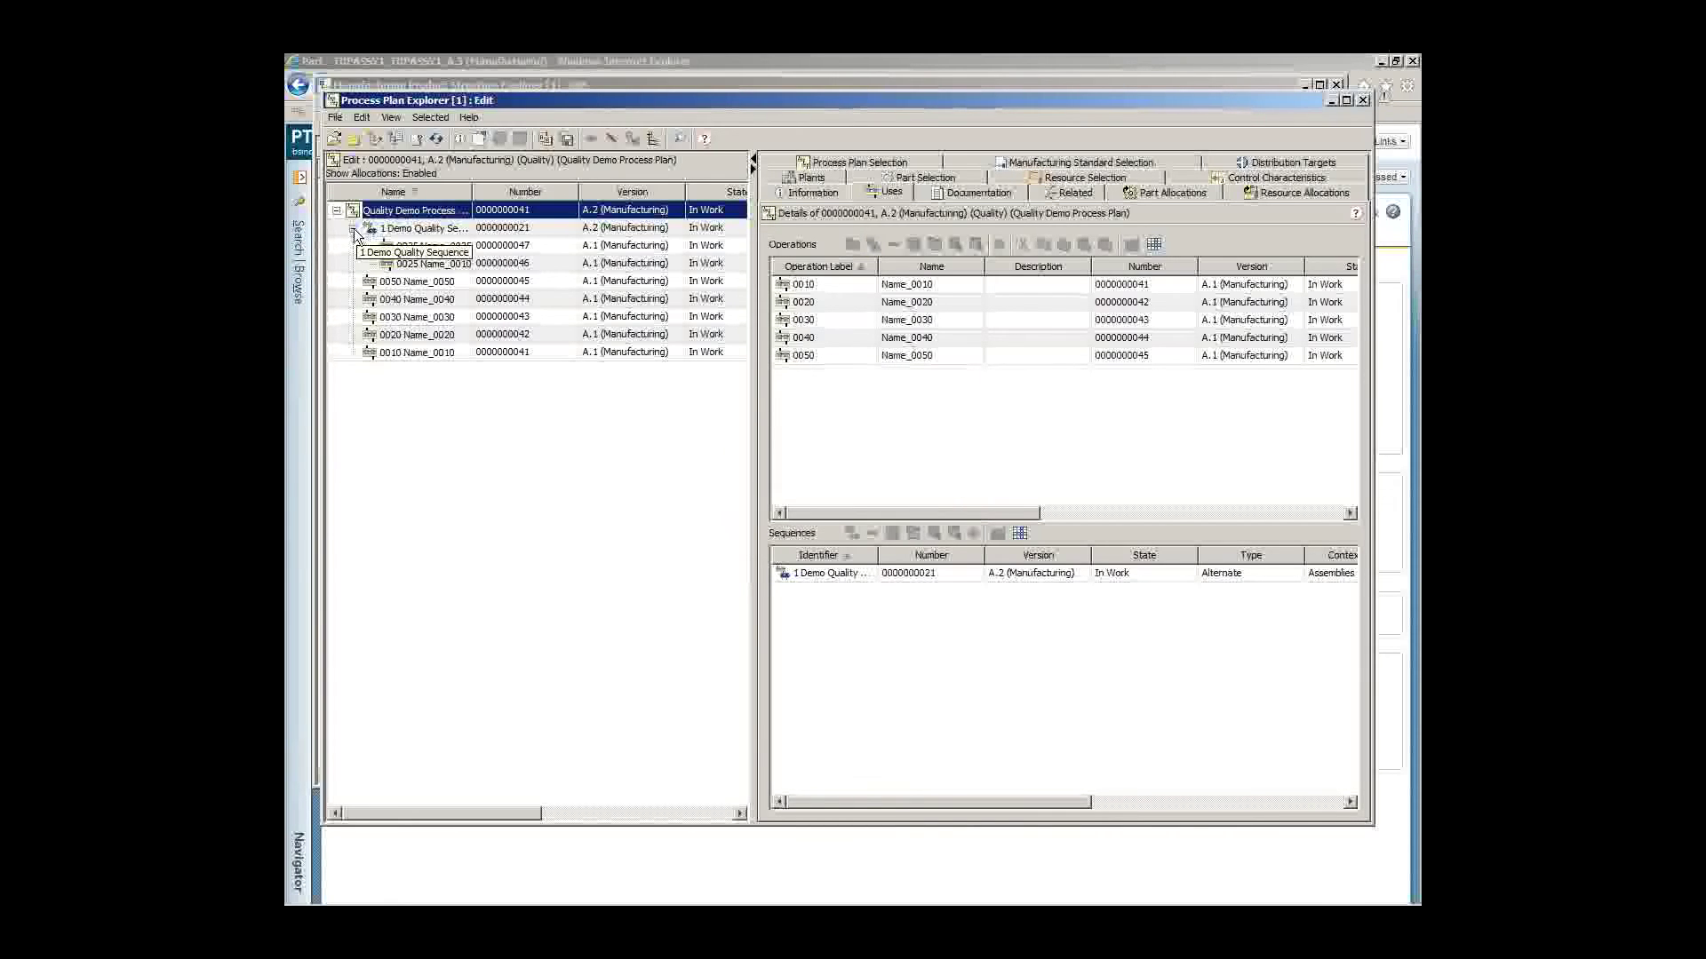
# Step: Show the process plan's associated plants and open a new Manufacturing Resource Explorer
pyautogui.click(811, 178)
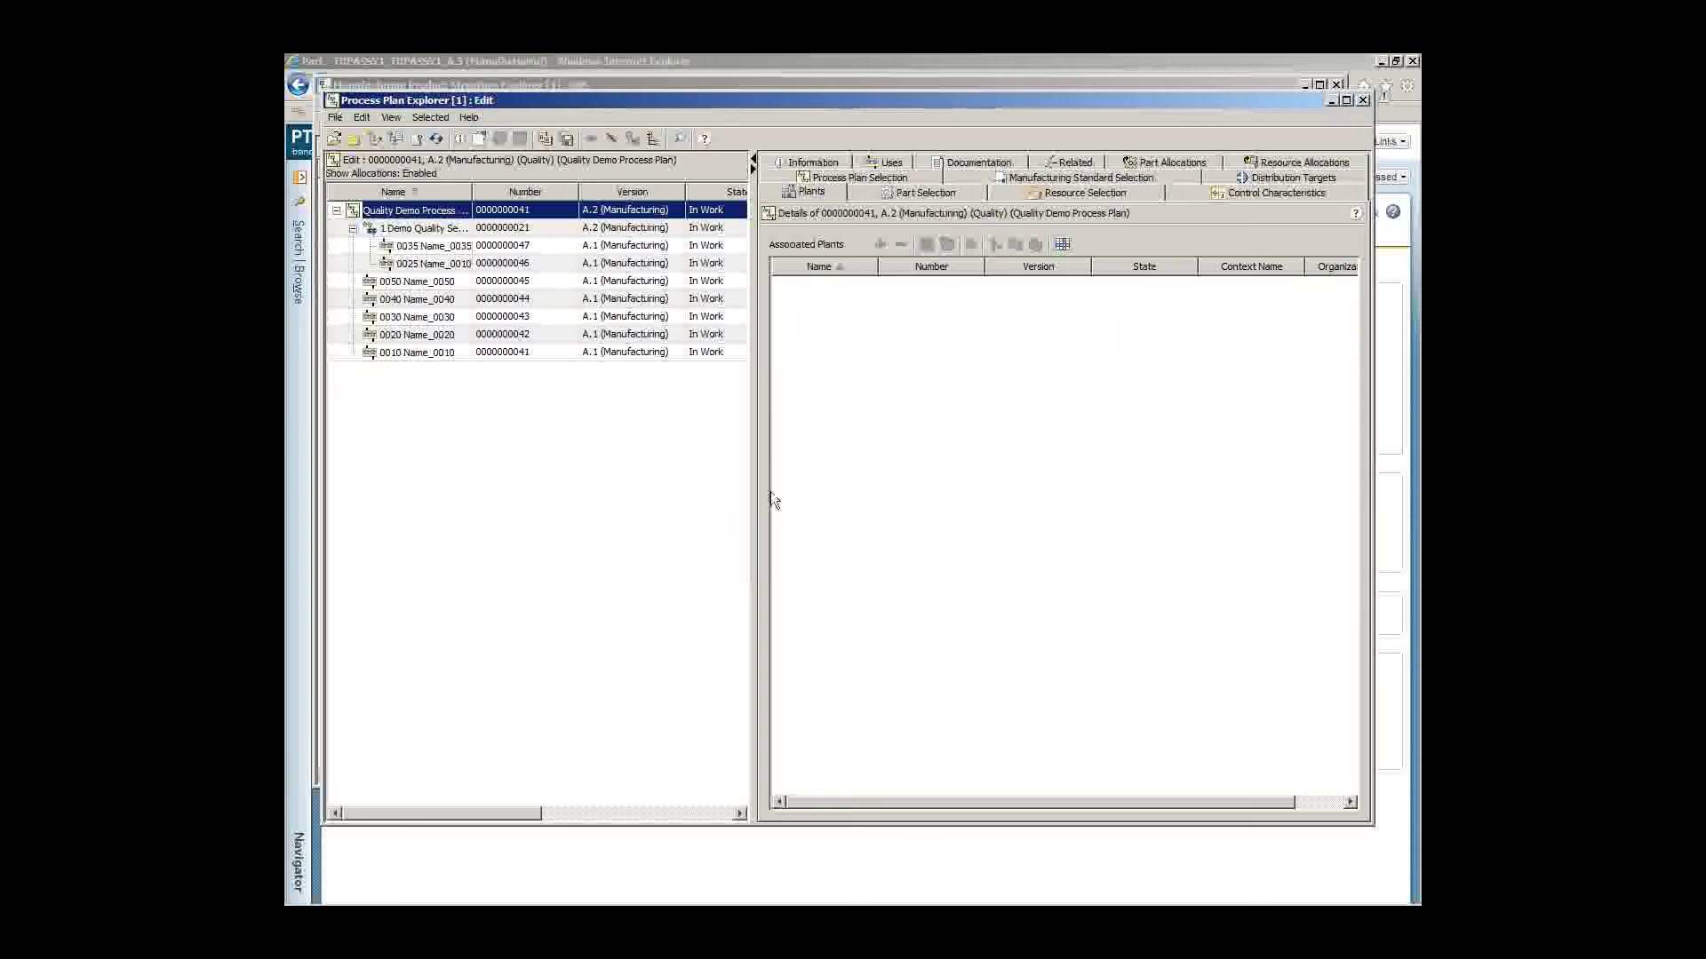
pyautogui.click(342, 119)
pyautogui.click(390, 118)
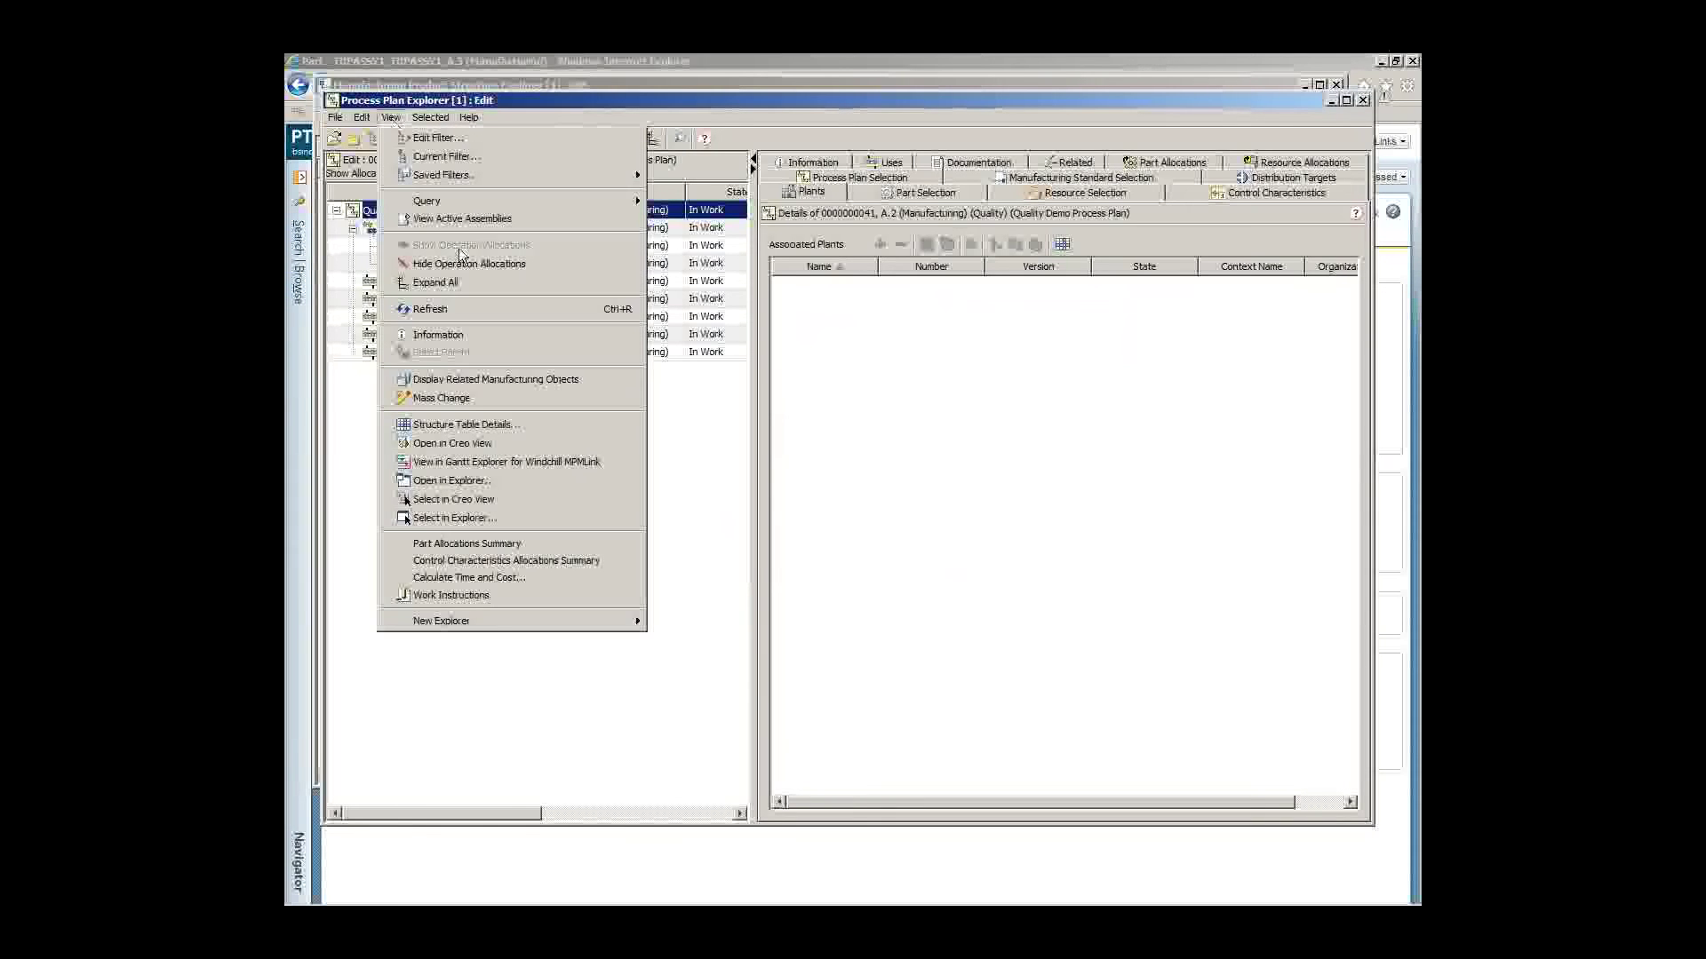
pyautogui.moveTo(490, 622)
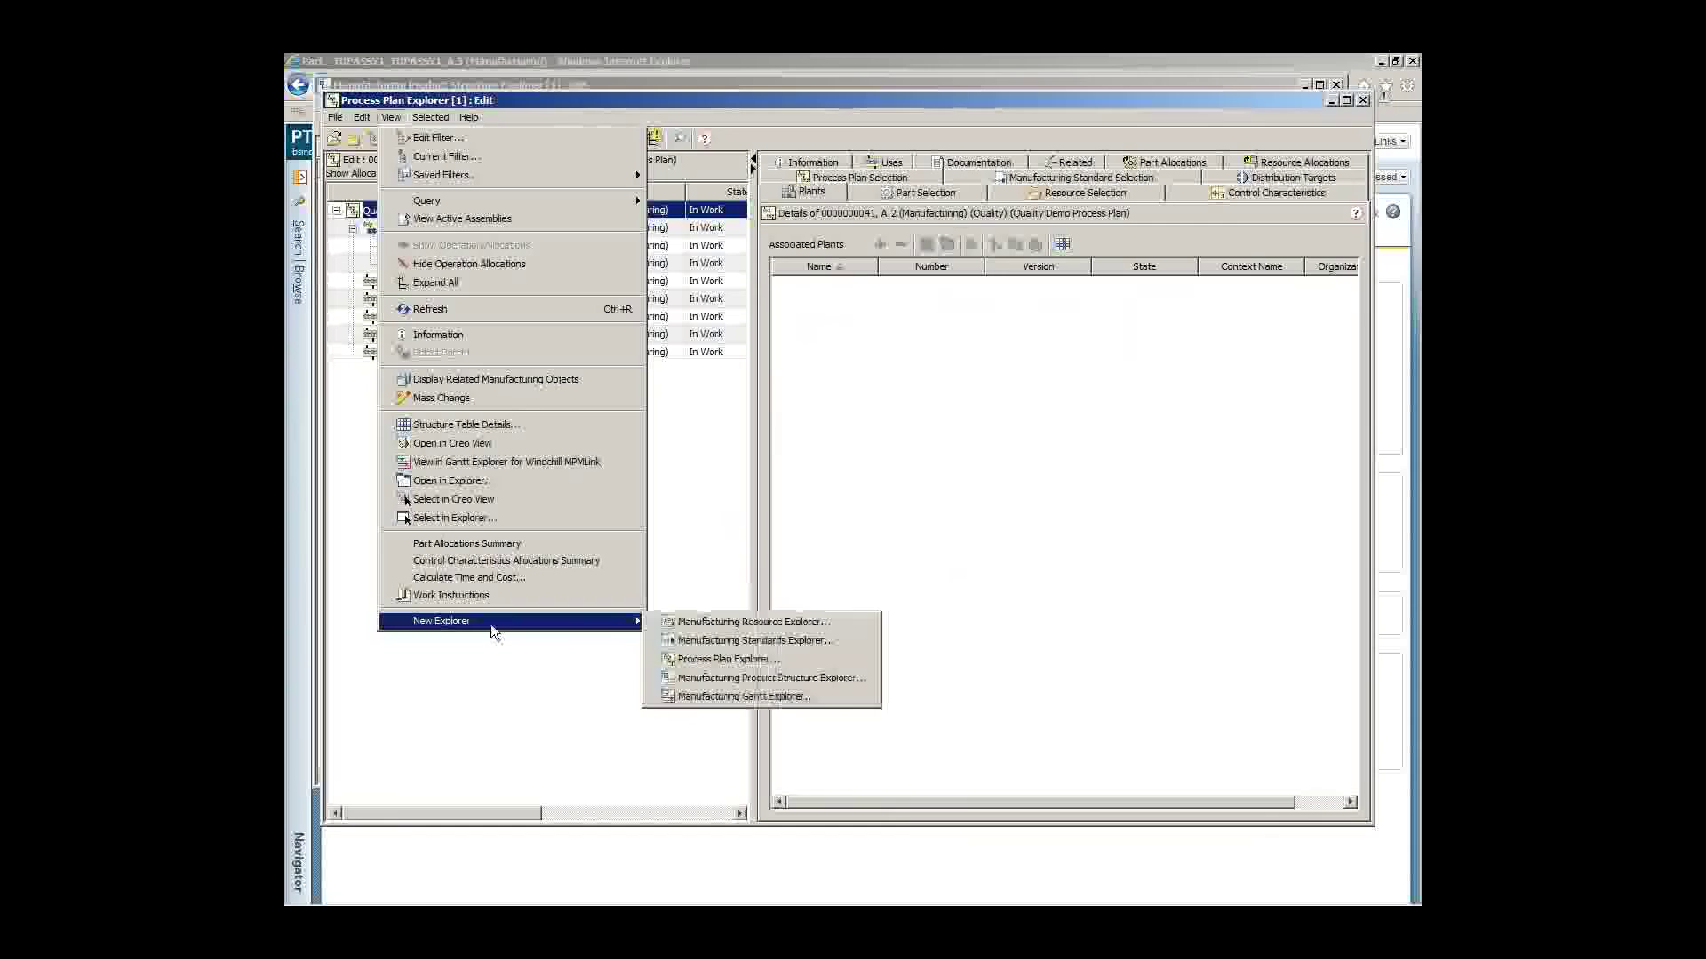
pyautogui.click(743, 620)
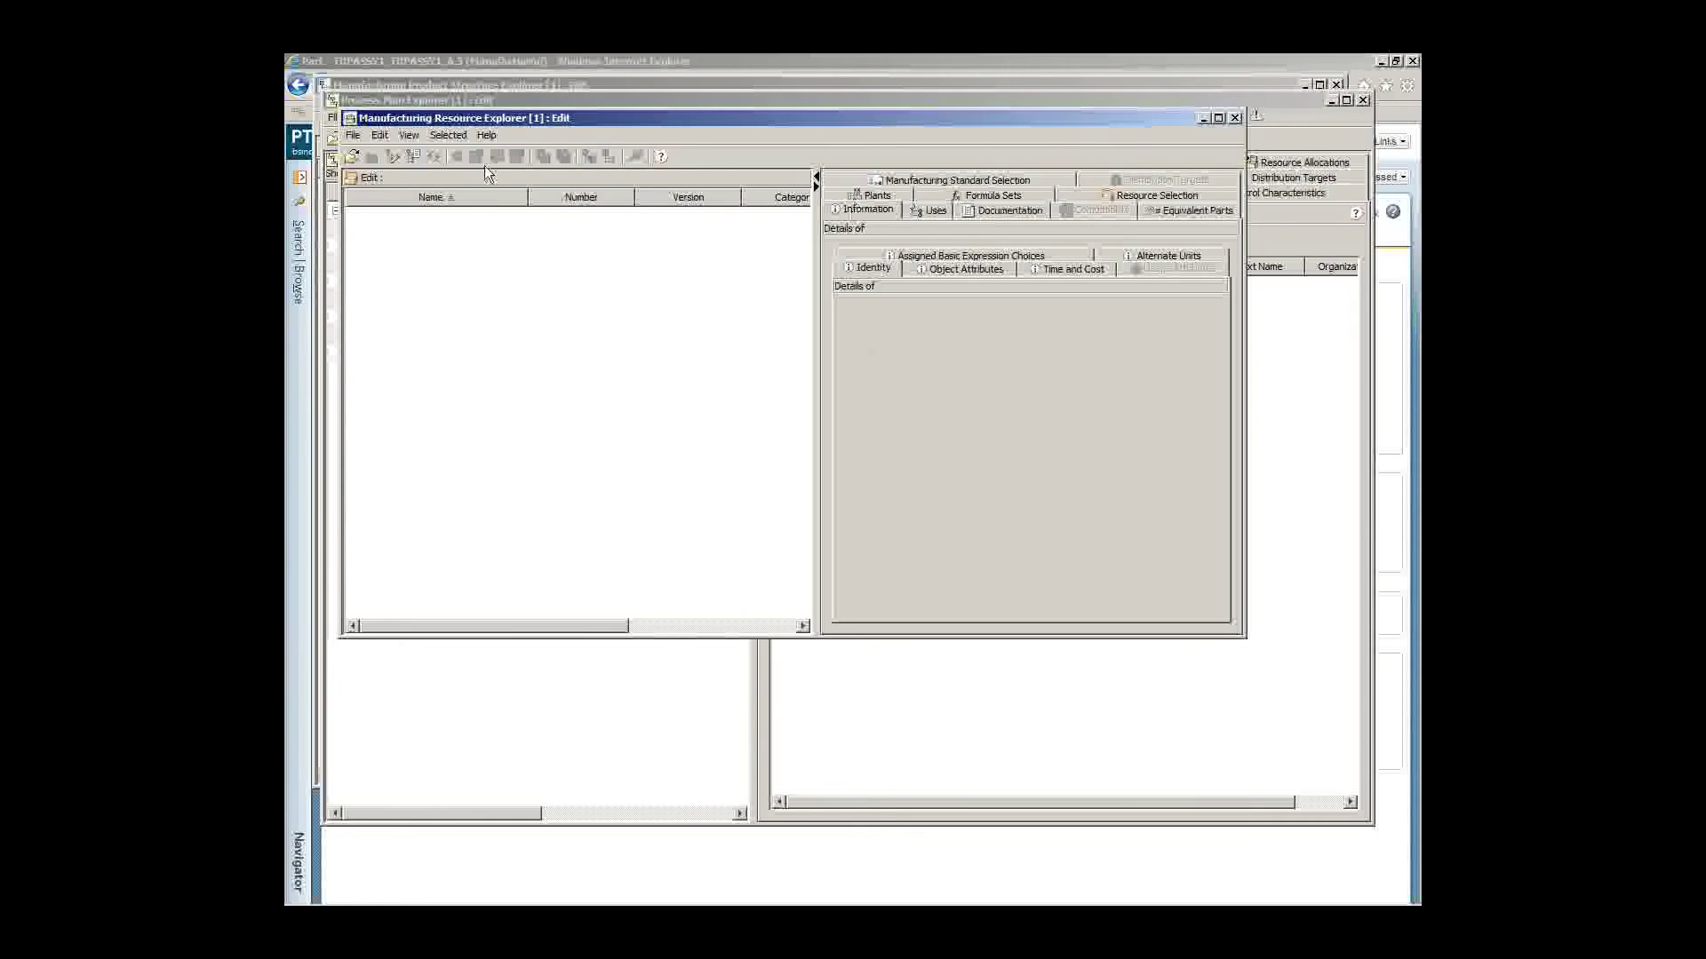
# Step: Start a new resource of type Plant in the Assemblies library and proceed to its attributes
pyautogui.click(353, 135)
pyautogui.click(374, 151)
pyautogui.click(380, 135)
pyautogui.click(352, 135)
pyautogui.click(391, 152)
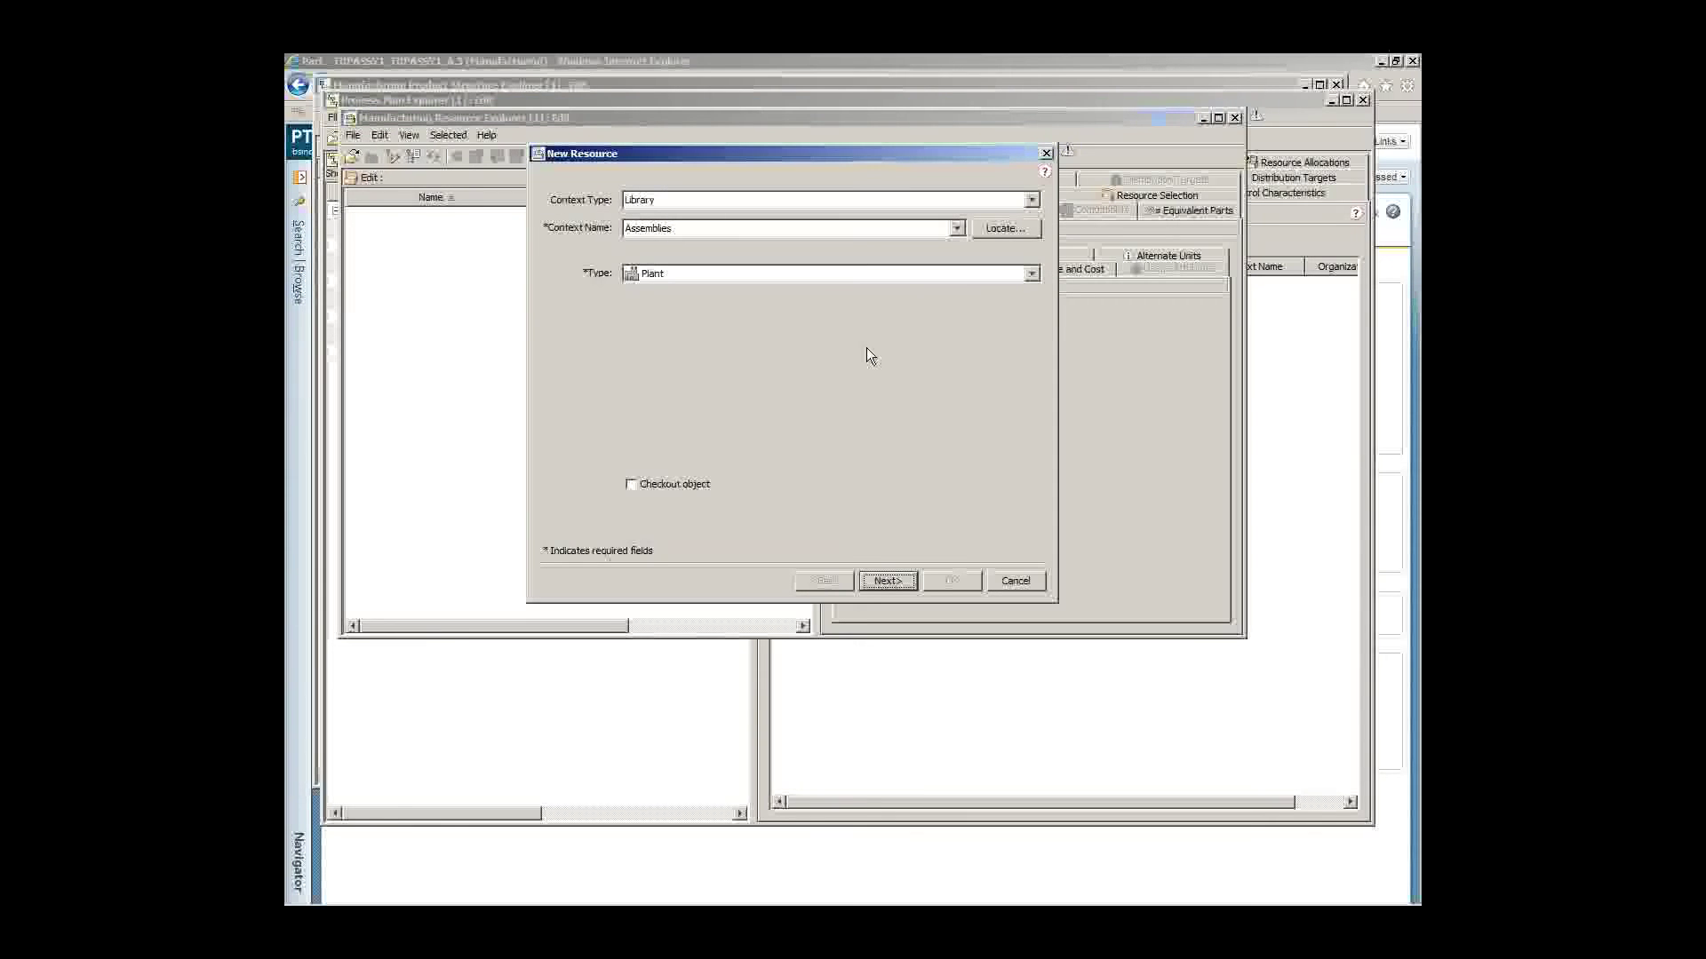
pyautogui.click(1032, 277)
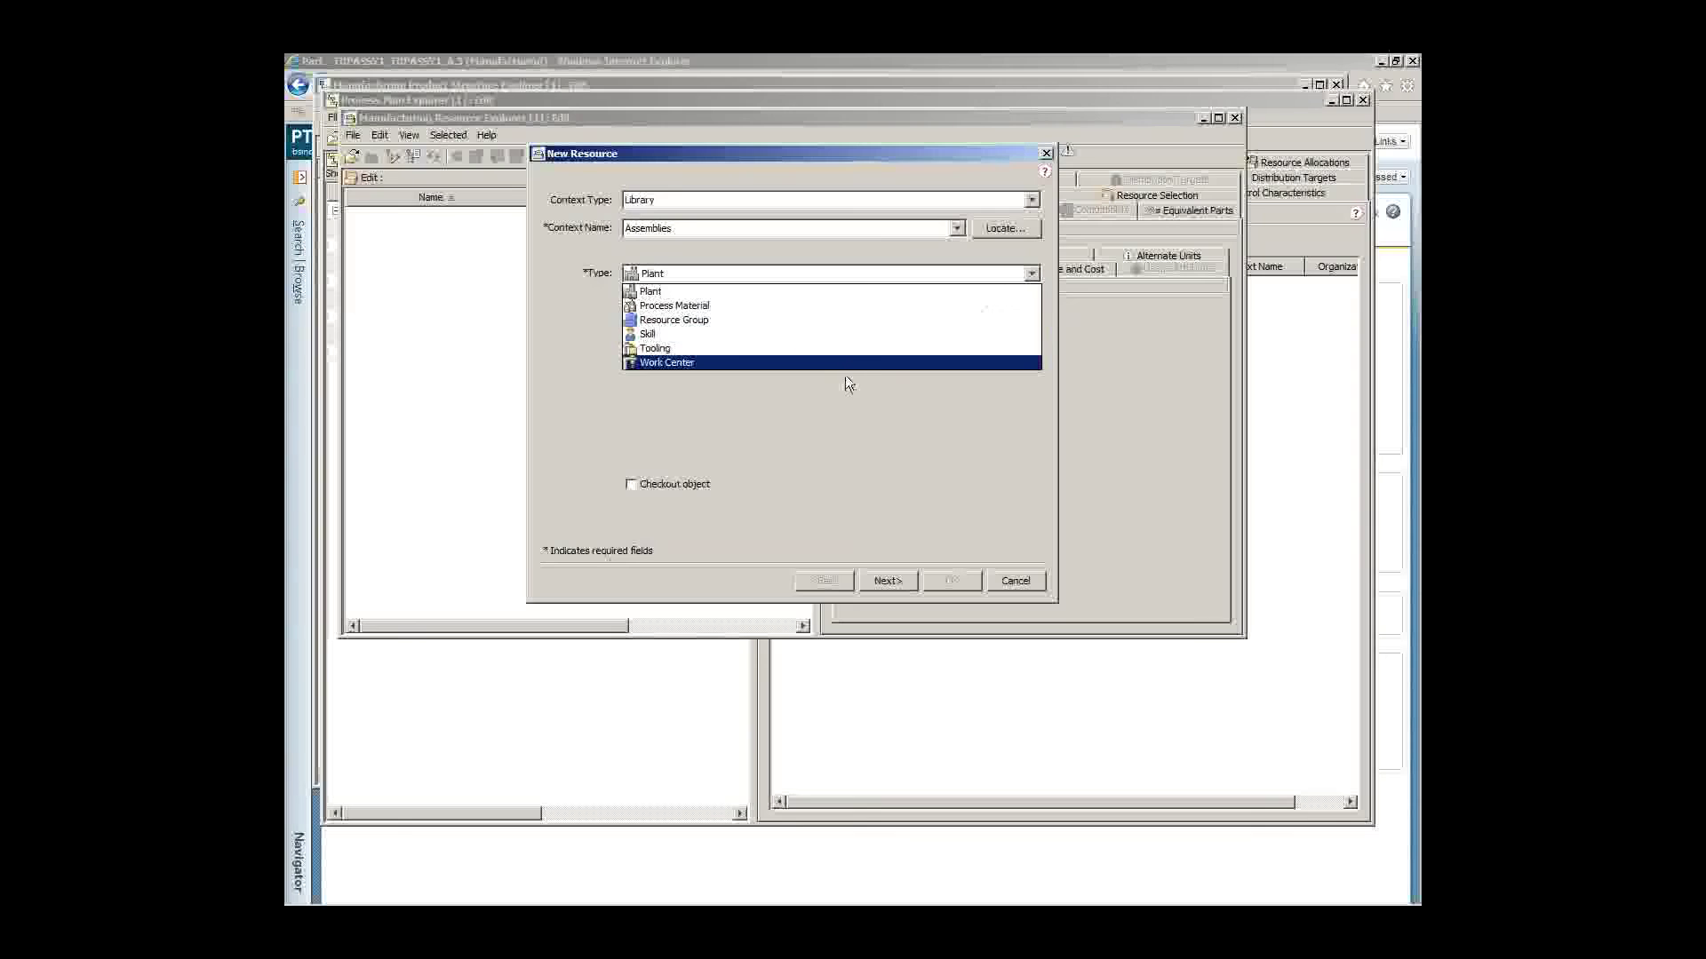
pyautogui.click(788, 291)
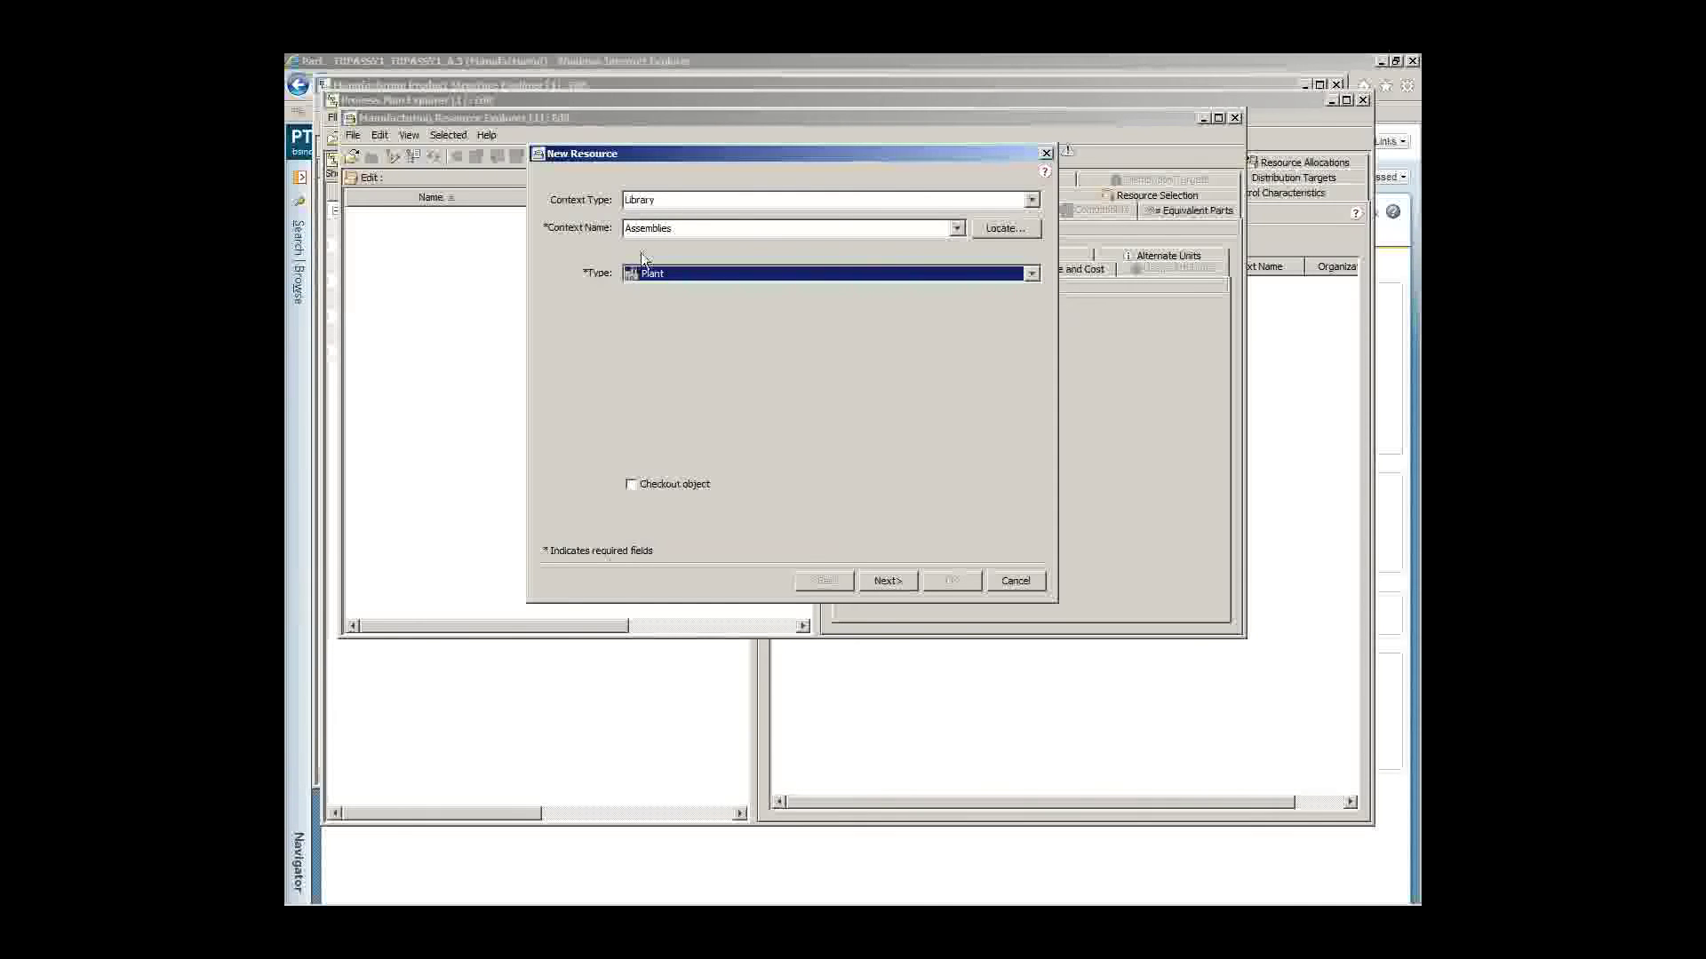
pyautogui.click(887, 582)
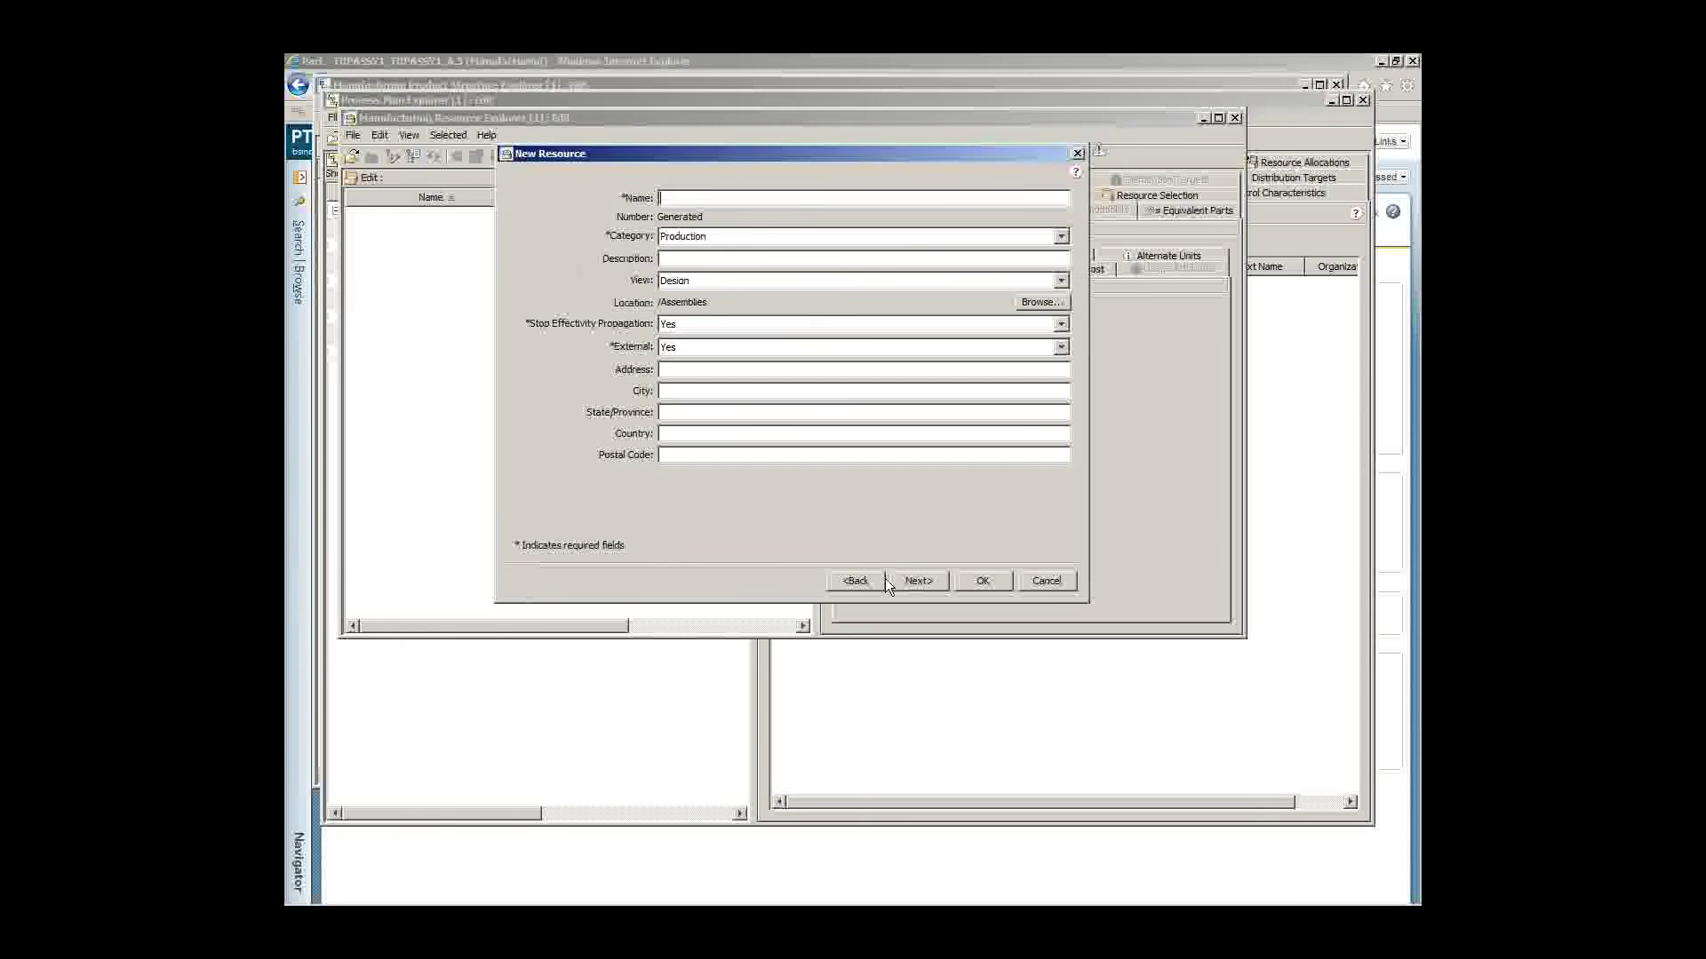
# Step: Name the new plant Demo Plant, with category Service and view Manufacturing
pyautogui.write('Demo Plant')
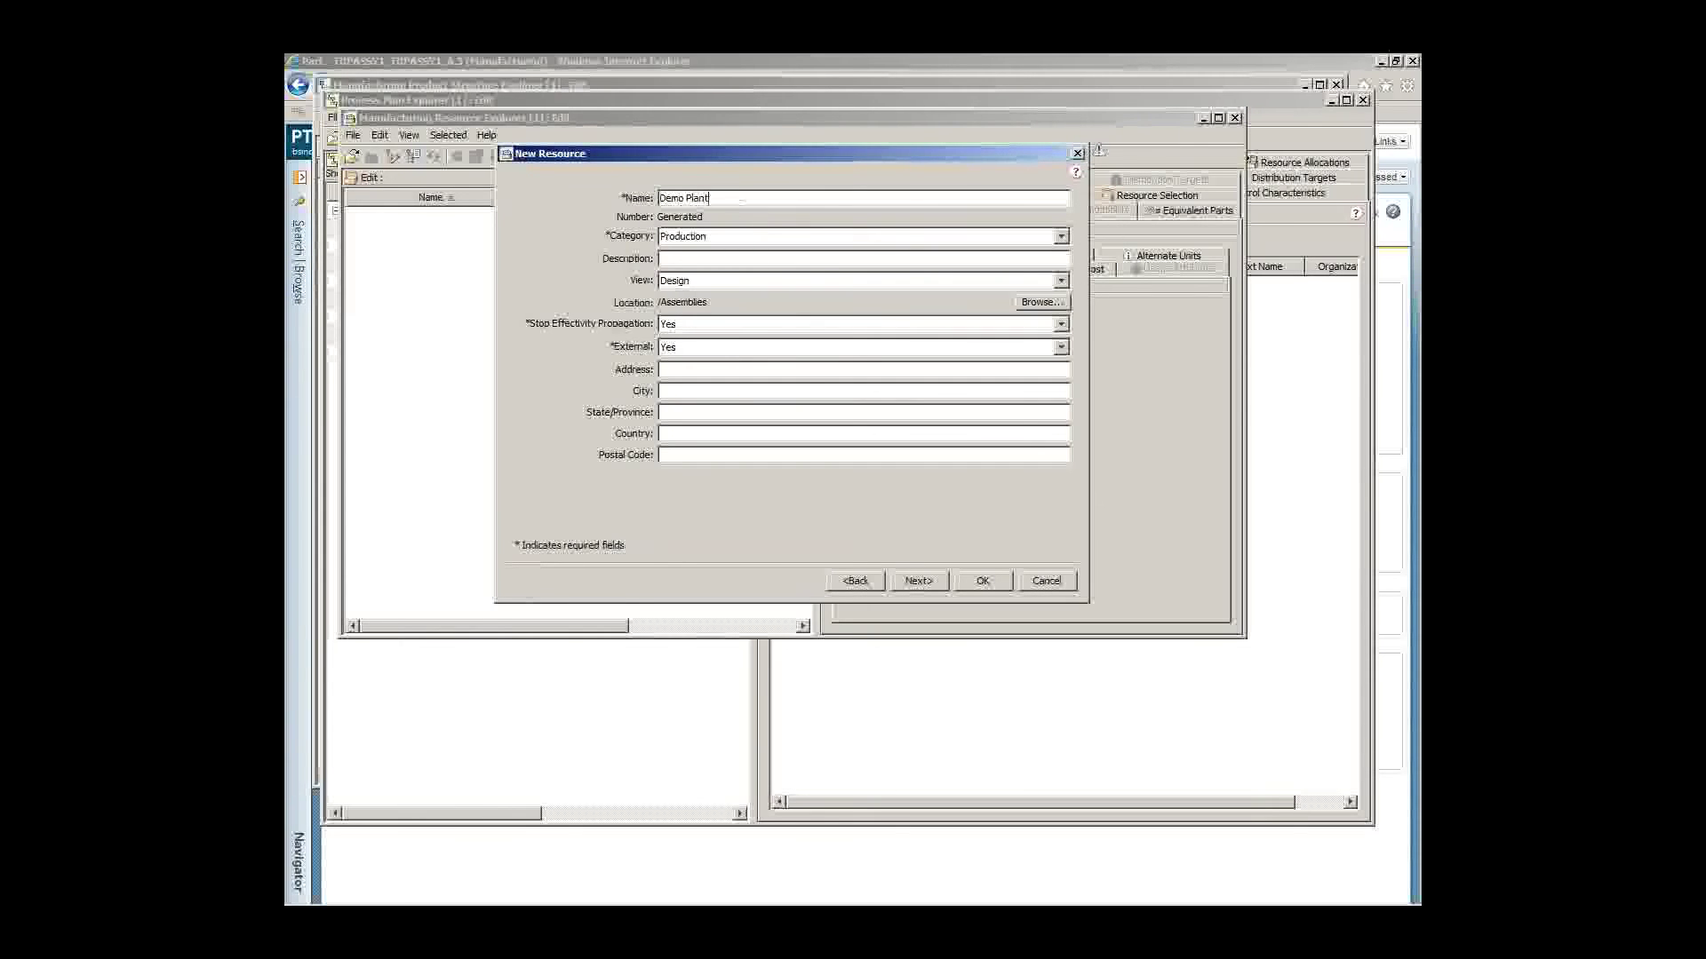
pyautogui.click(716, 236)
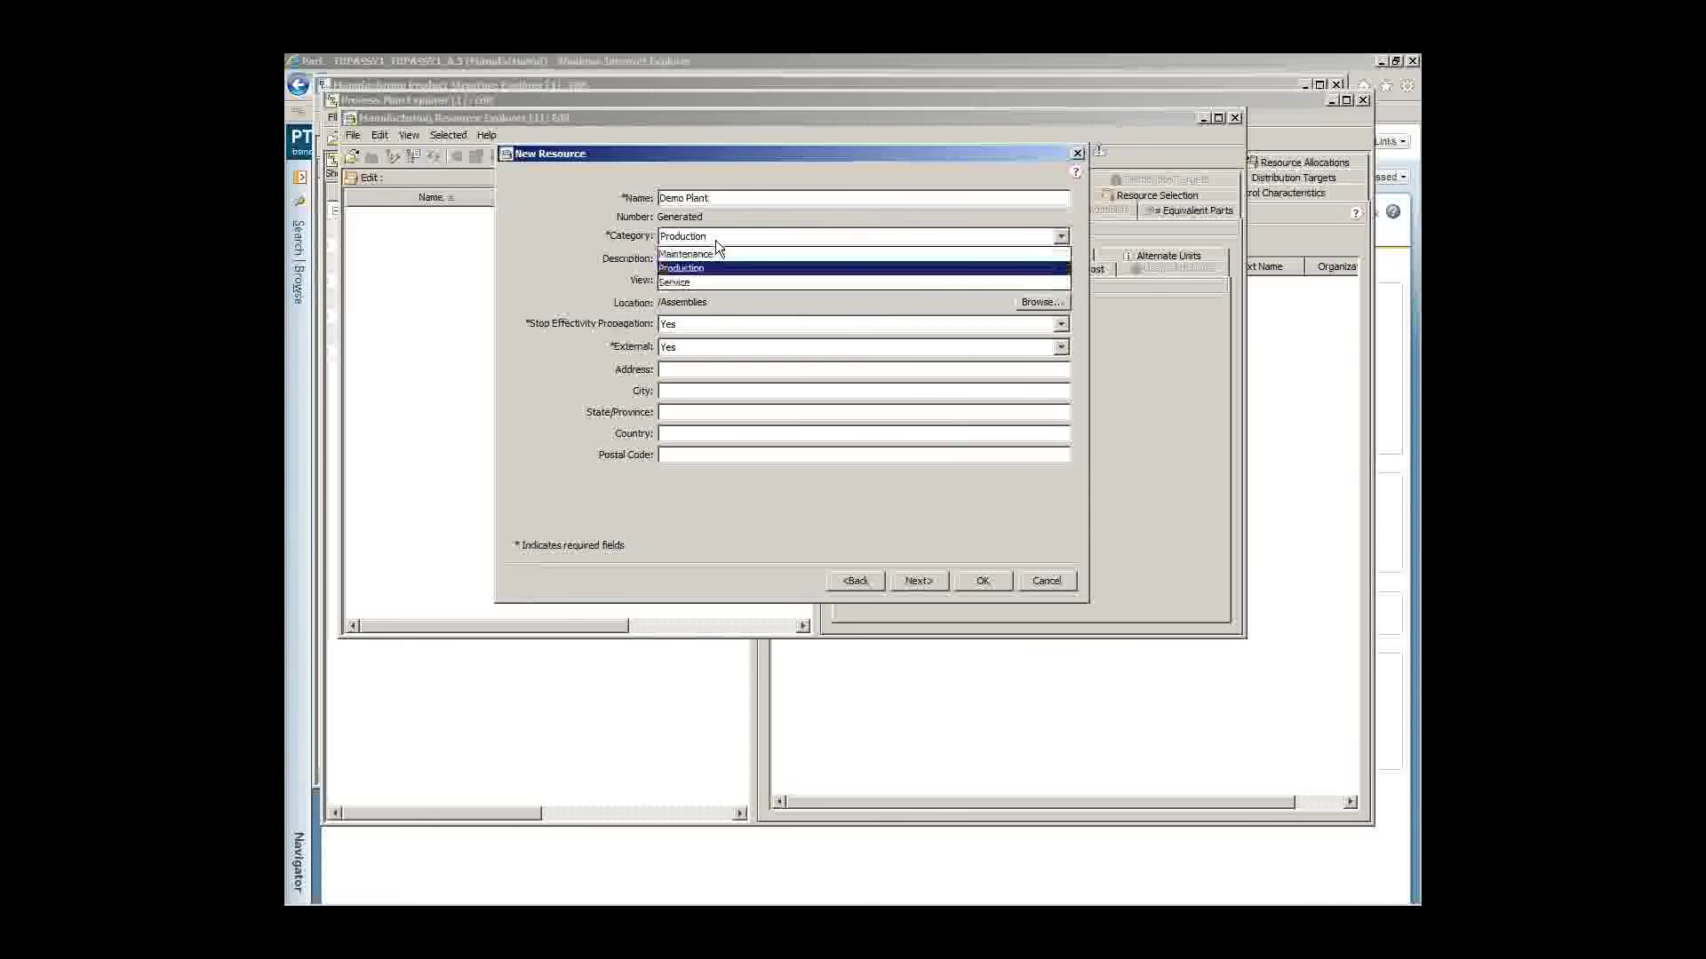
pyautogui.click(746, 280)
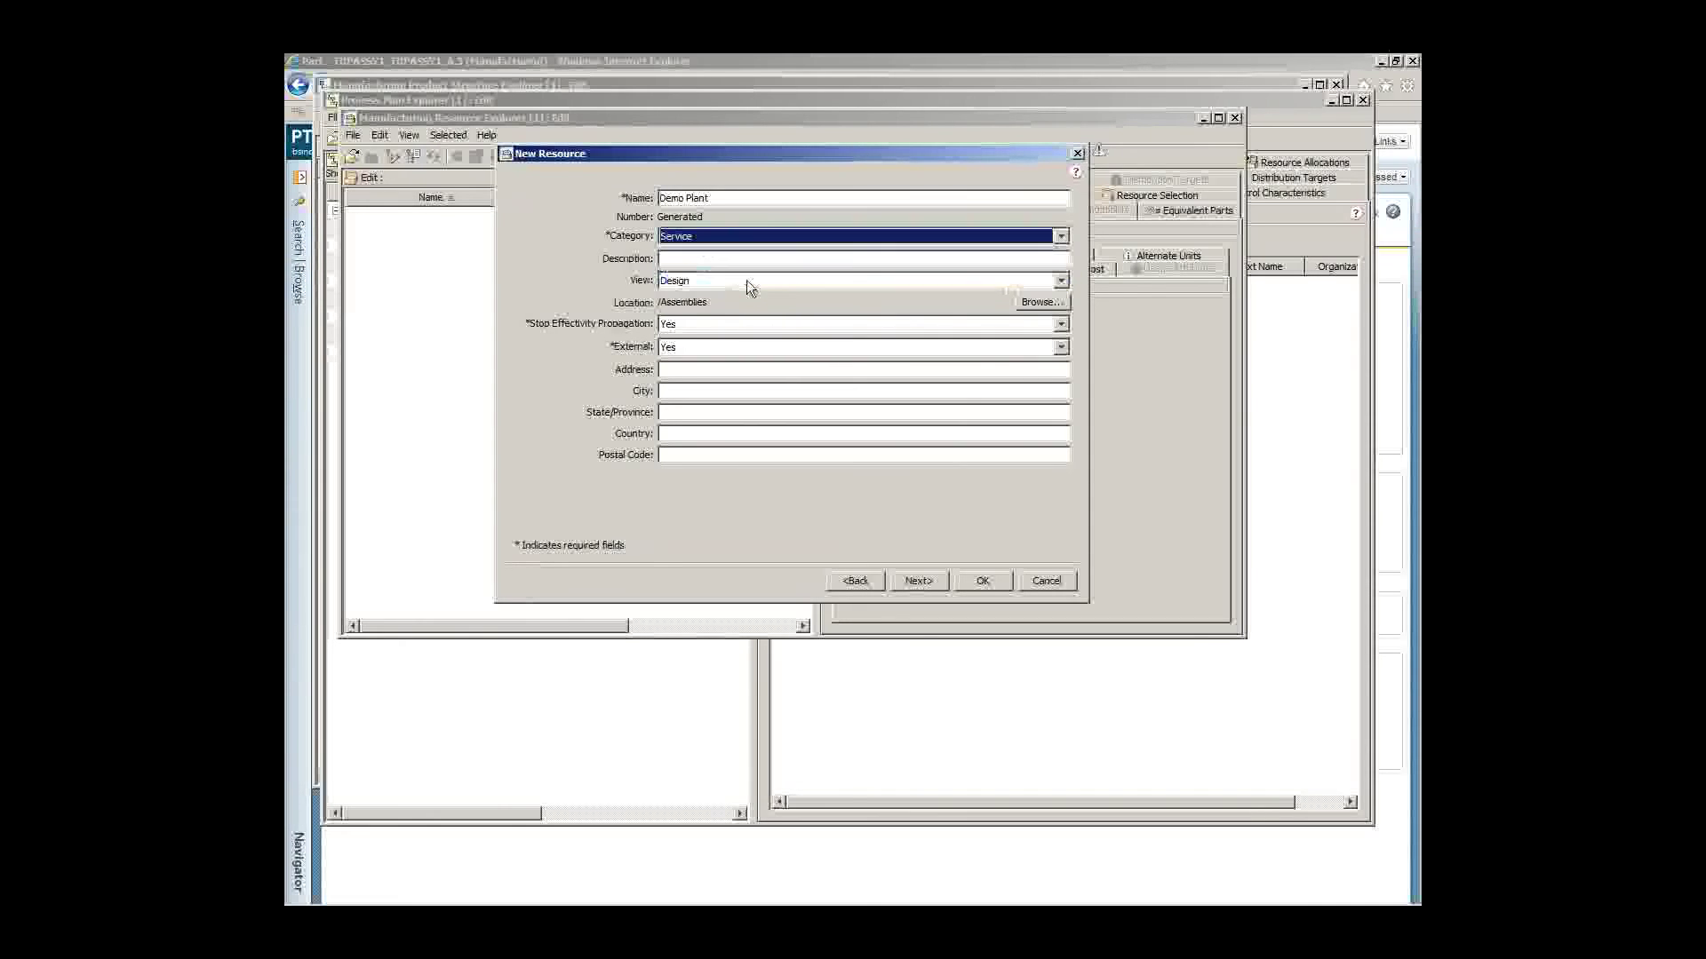
pyautogui.click(751, 281)
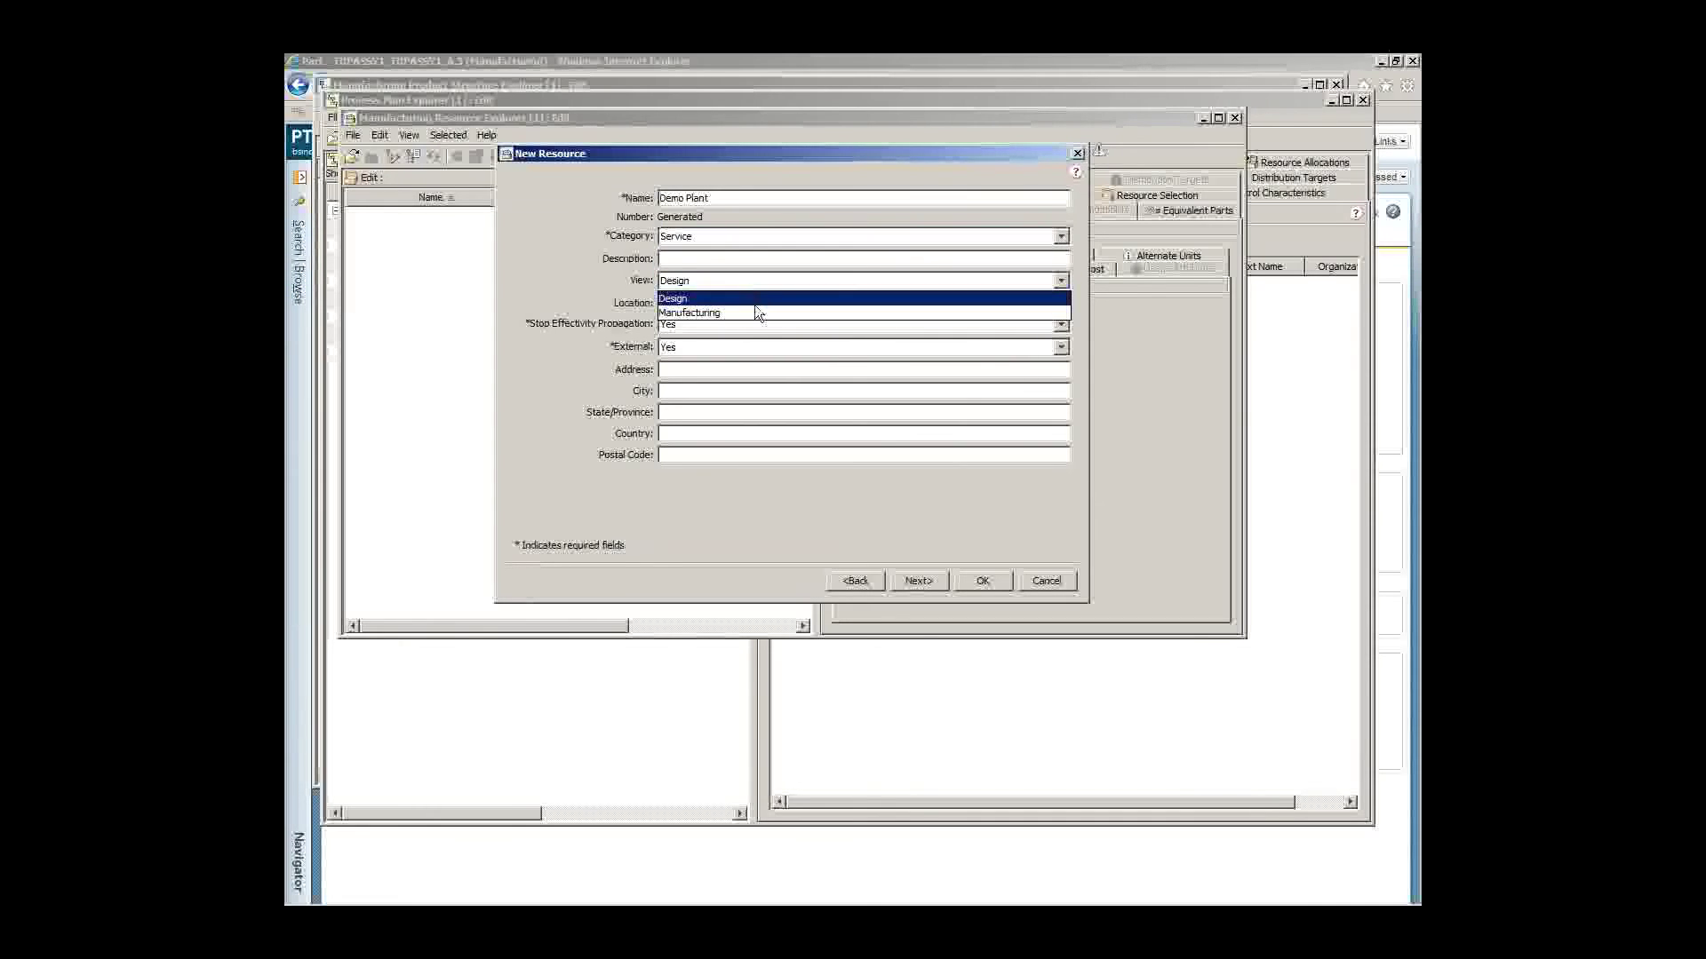
pyautogui.click(765, 313)
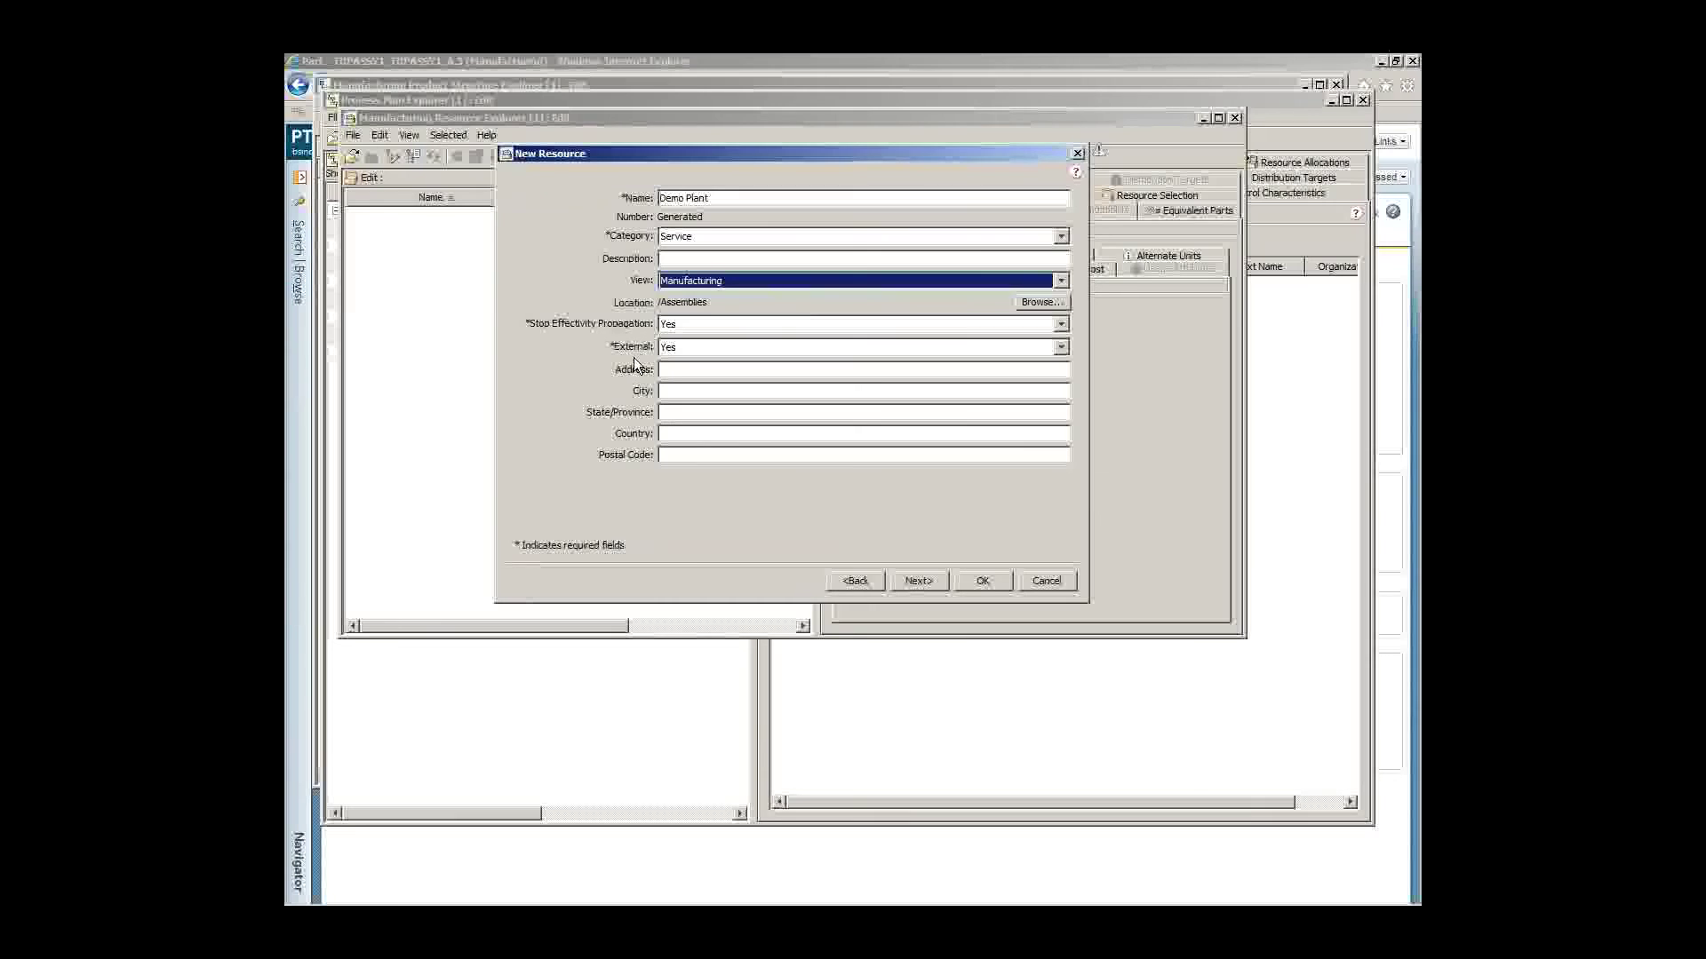
# Step: Fill in the plant's street address, city, state, country and postal code
pyautogui.click(713, 378)
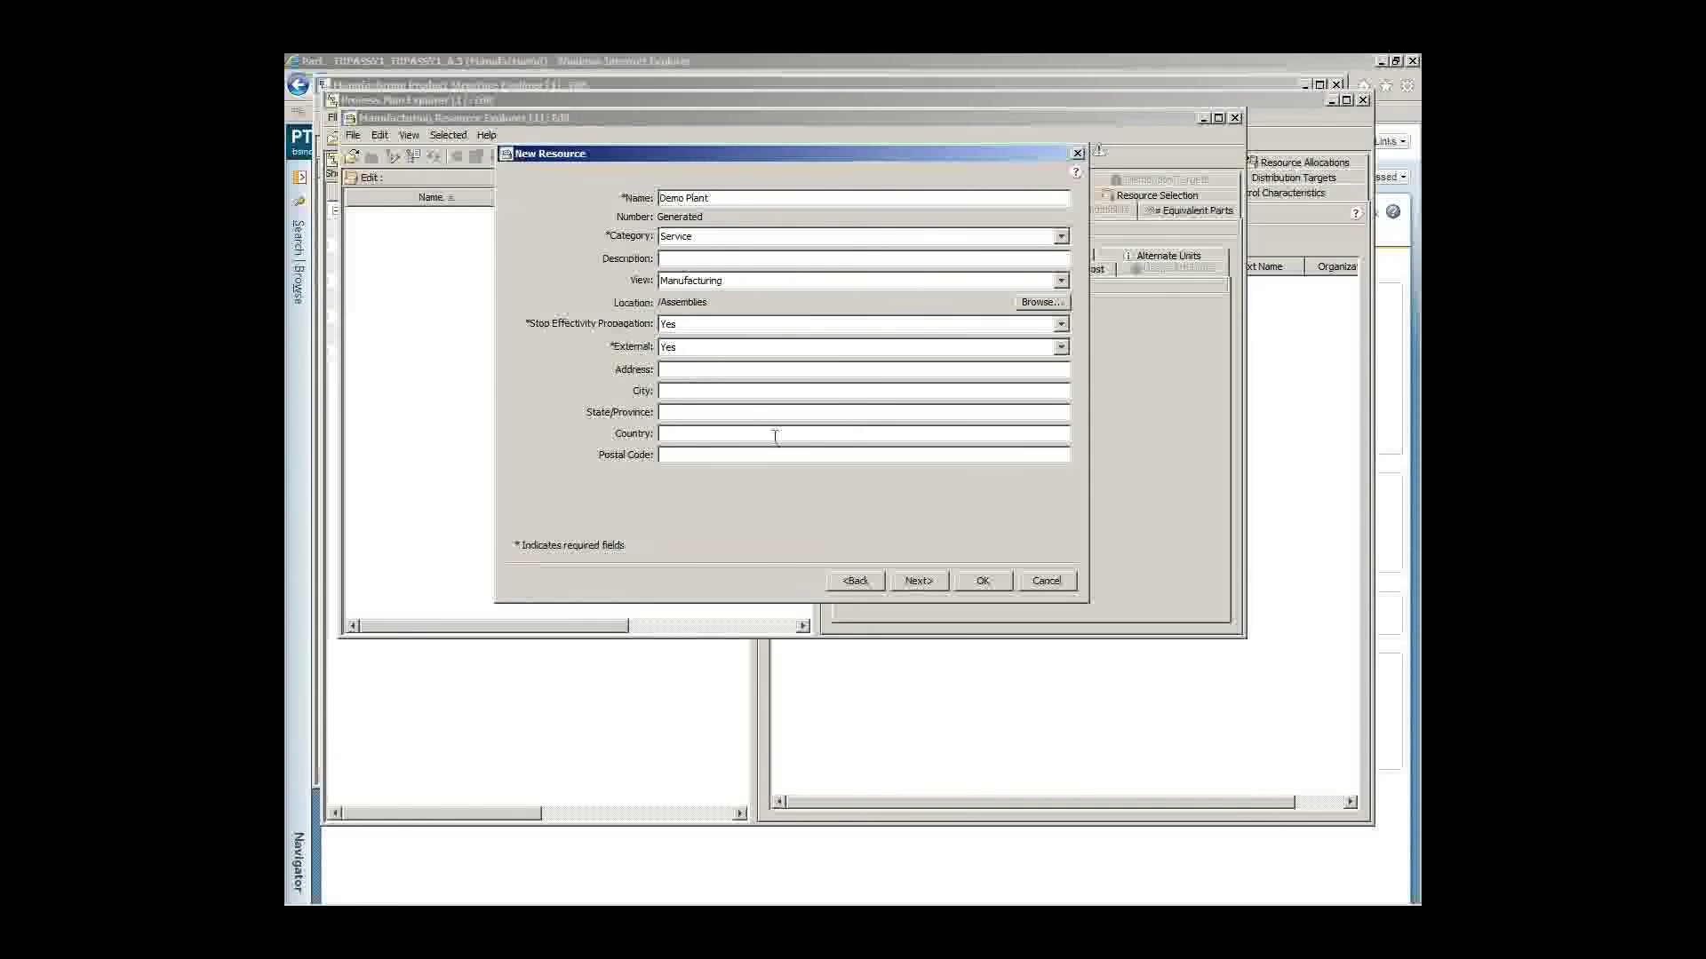
pyautogui.write('213 Demo St')
pyautogui.press('Tab')
pyautogui.write('Demo Town')
pyautogui.press('Tab')
pyautogui.write('DUSA12345')
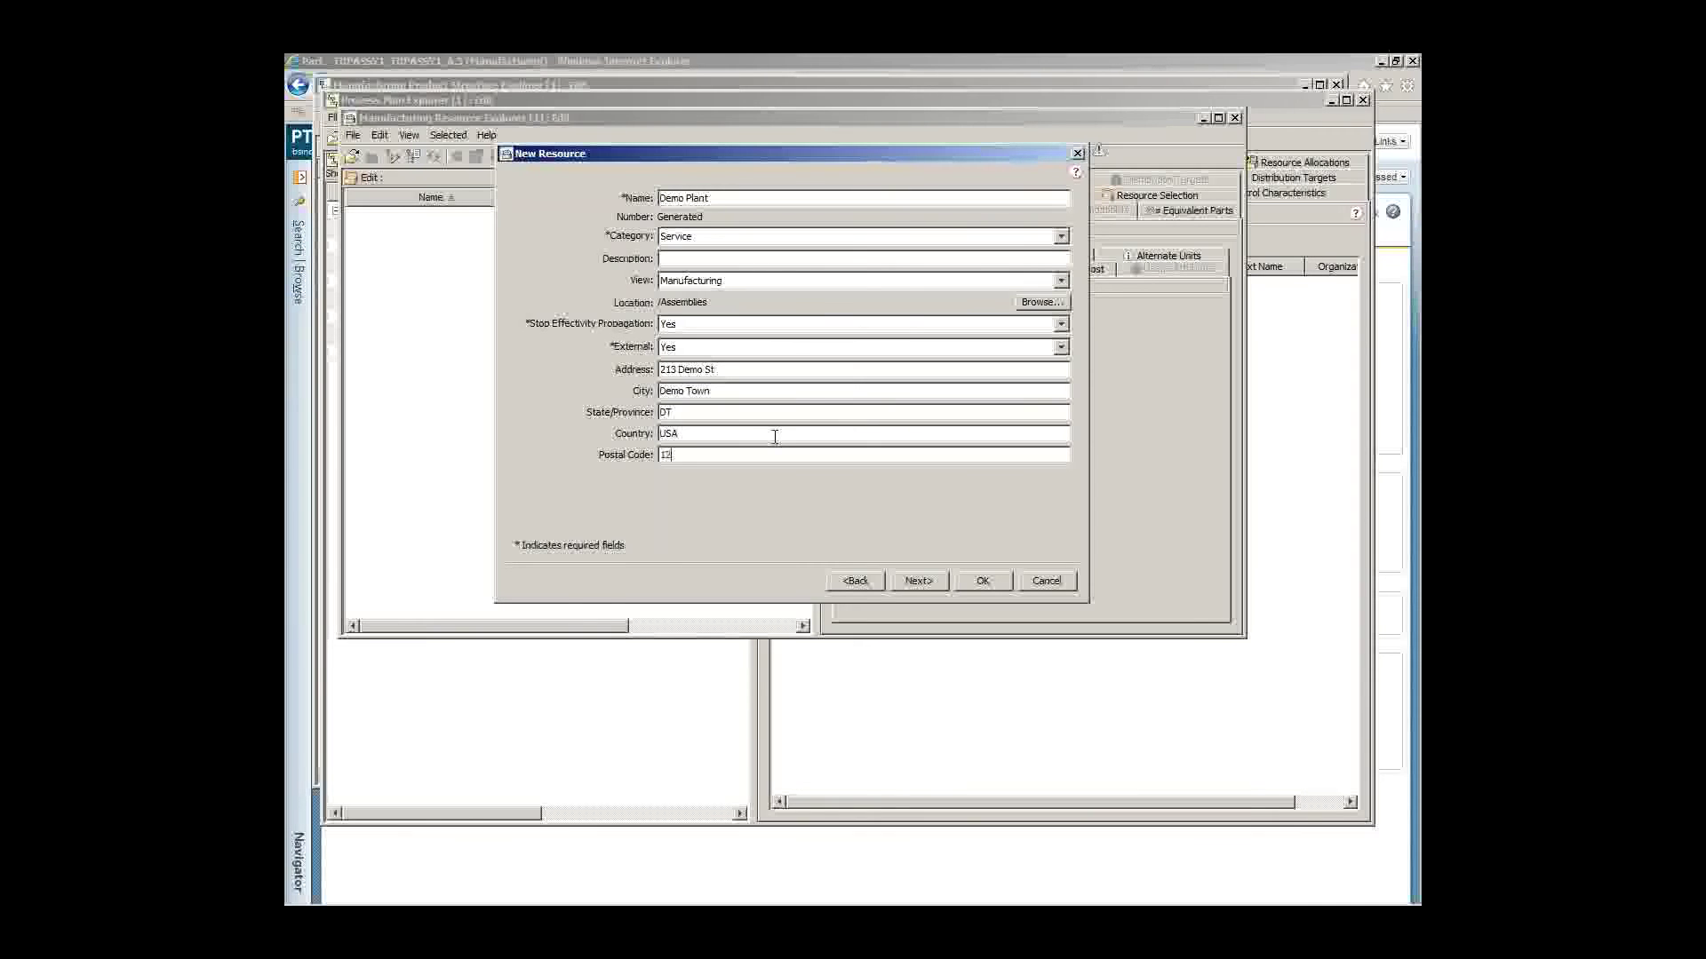
# Step: Create the plant with its classification left empty and accept changing the filter properties to the Manufacturing view
pyautogui.click(921, 582)
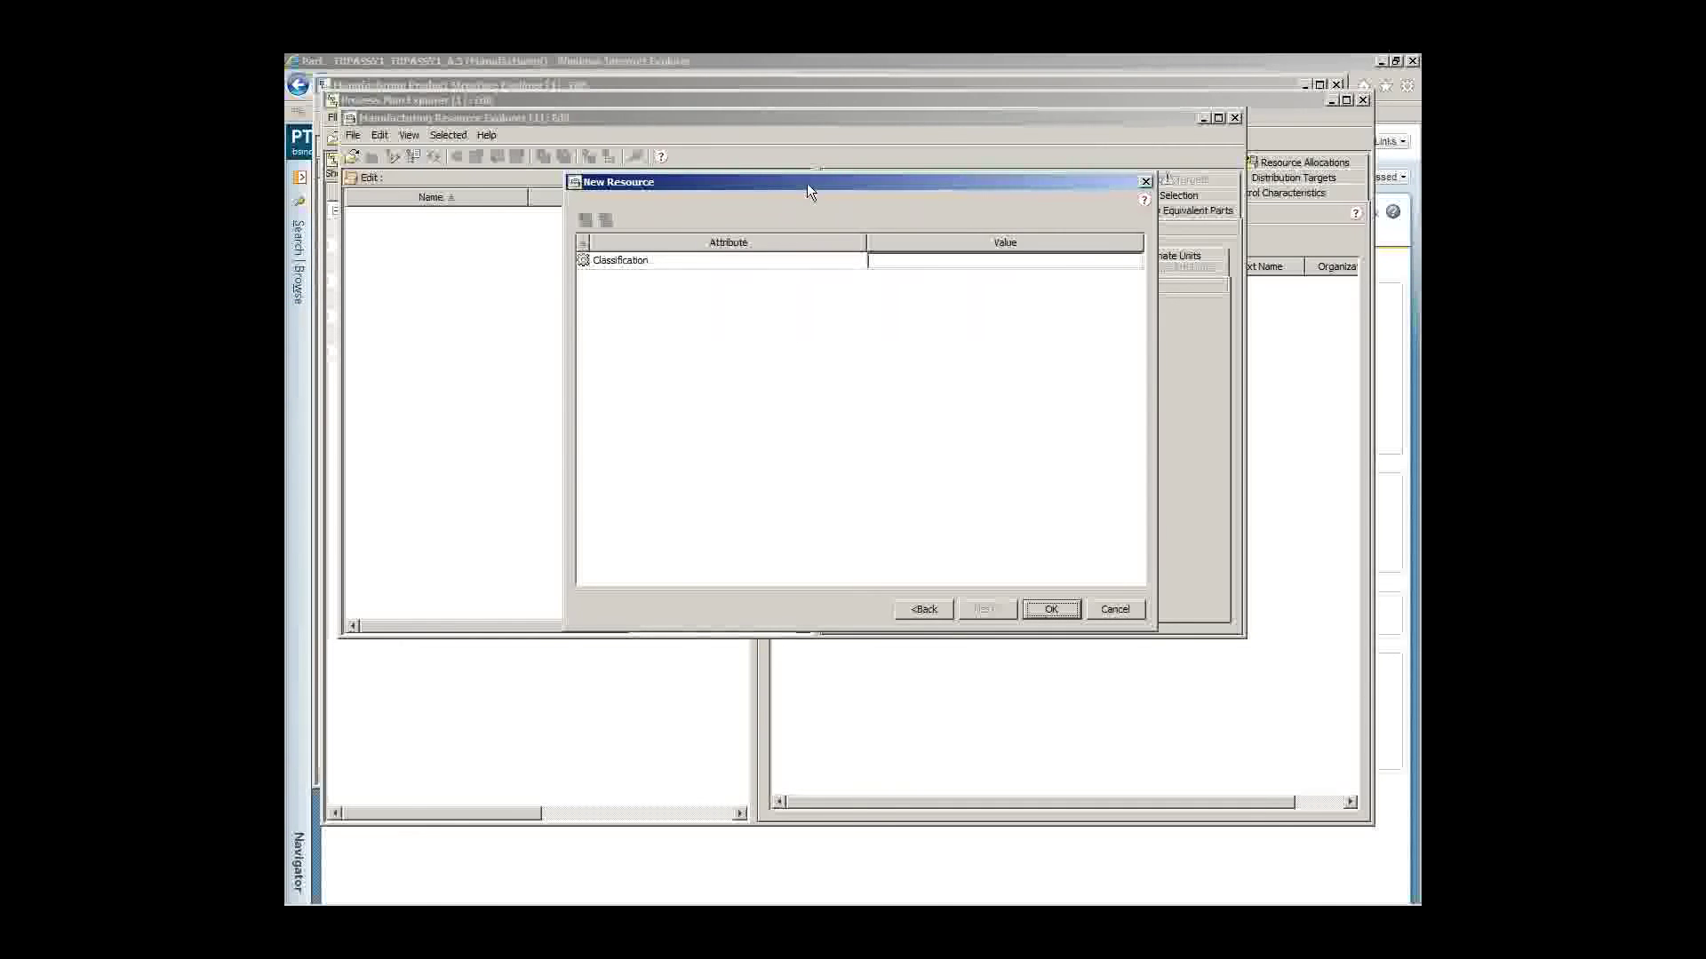
pyautogui.moveTo(805, 191); pyautogui.dragTo(762, 165)
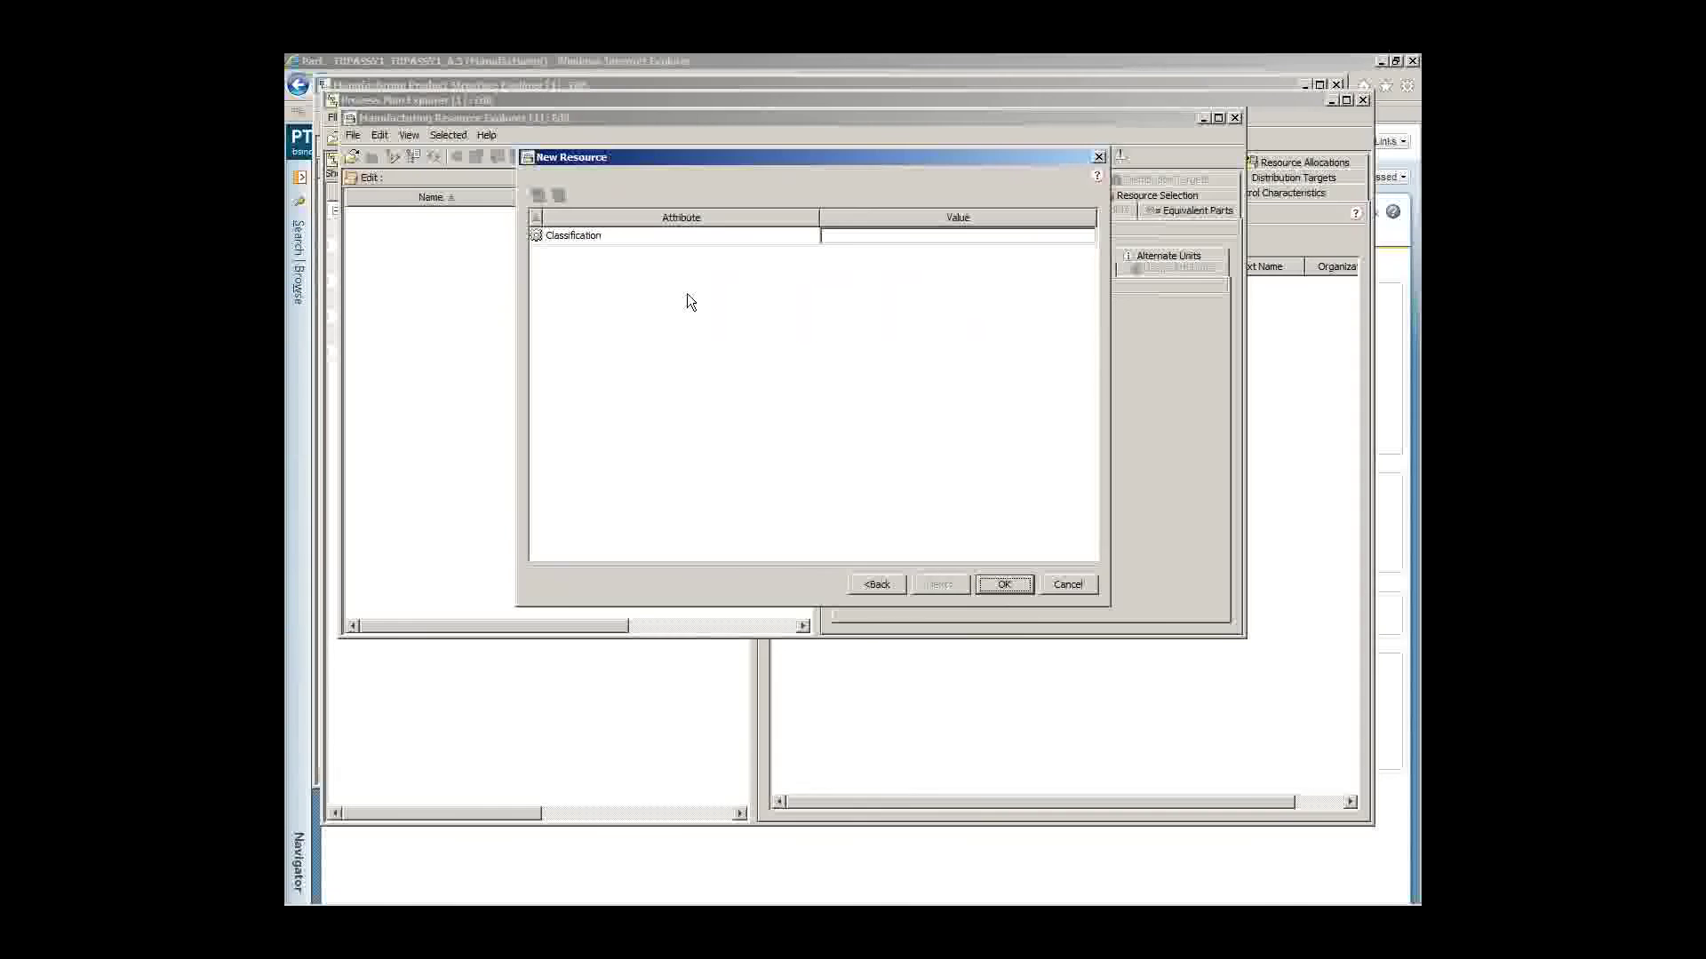
pyautogui.click(1004, 584)
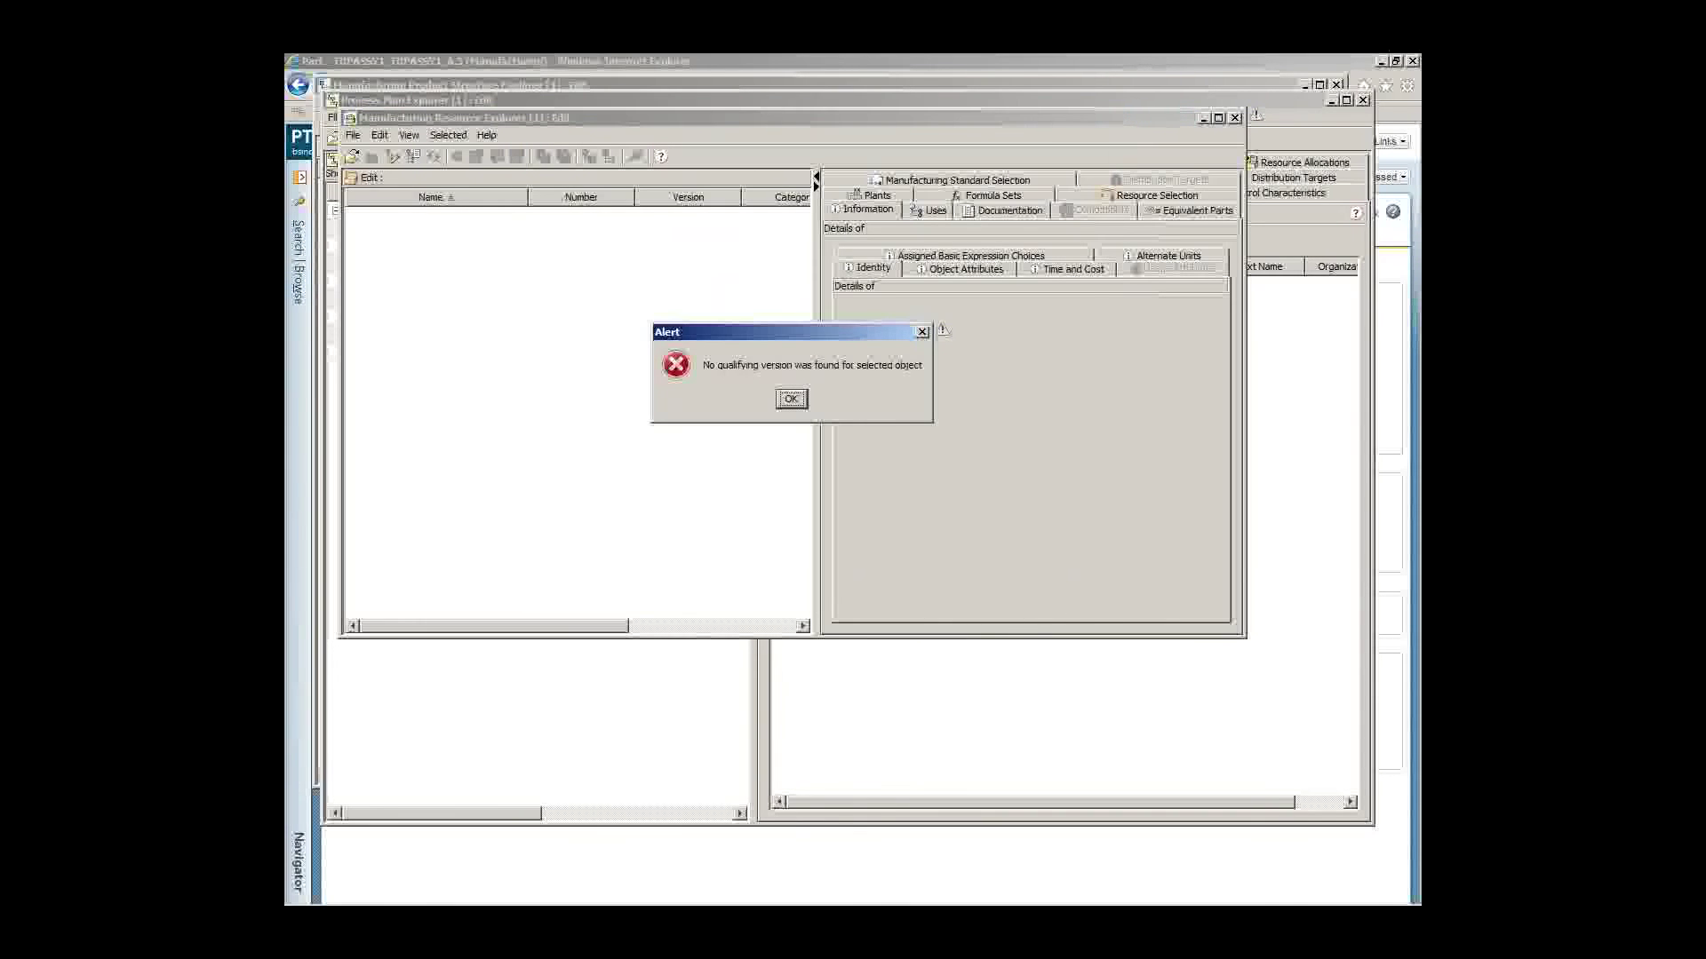
pyautogui.click(793, 400)
pyautogui.click(791, 400)
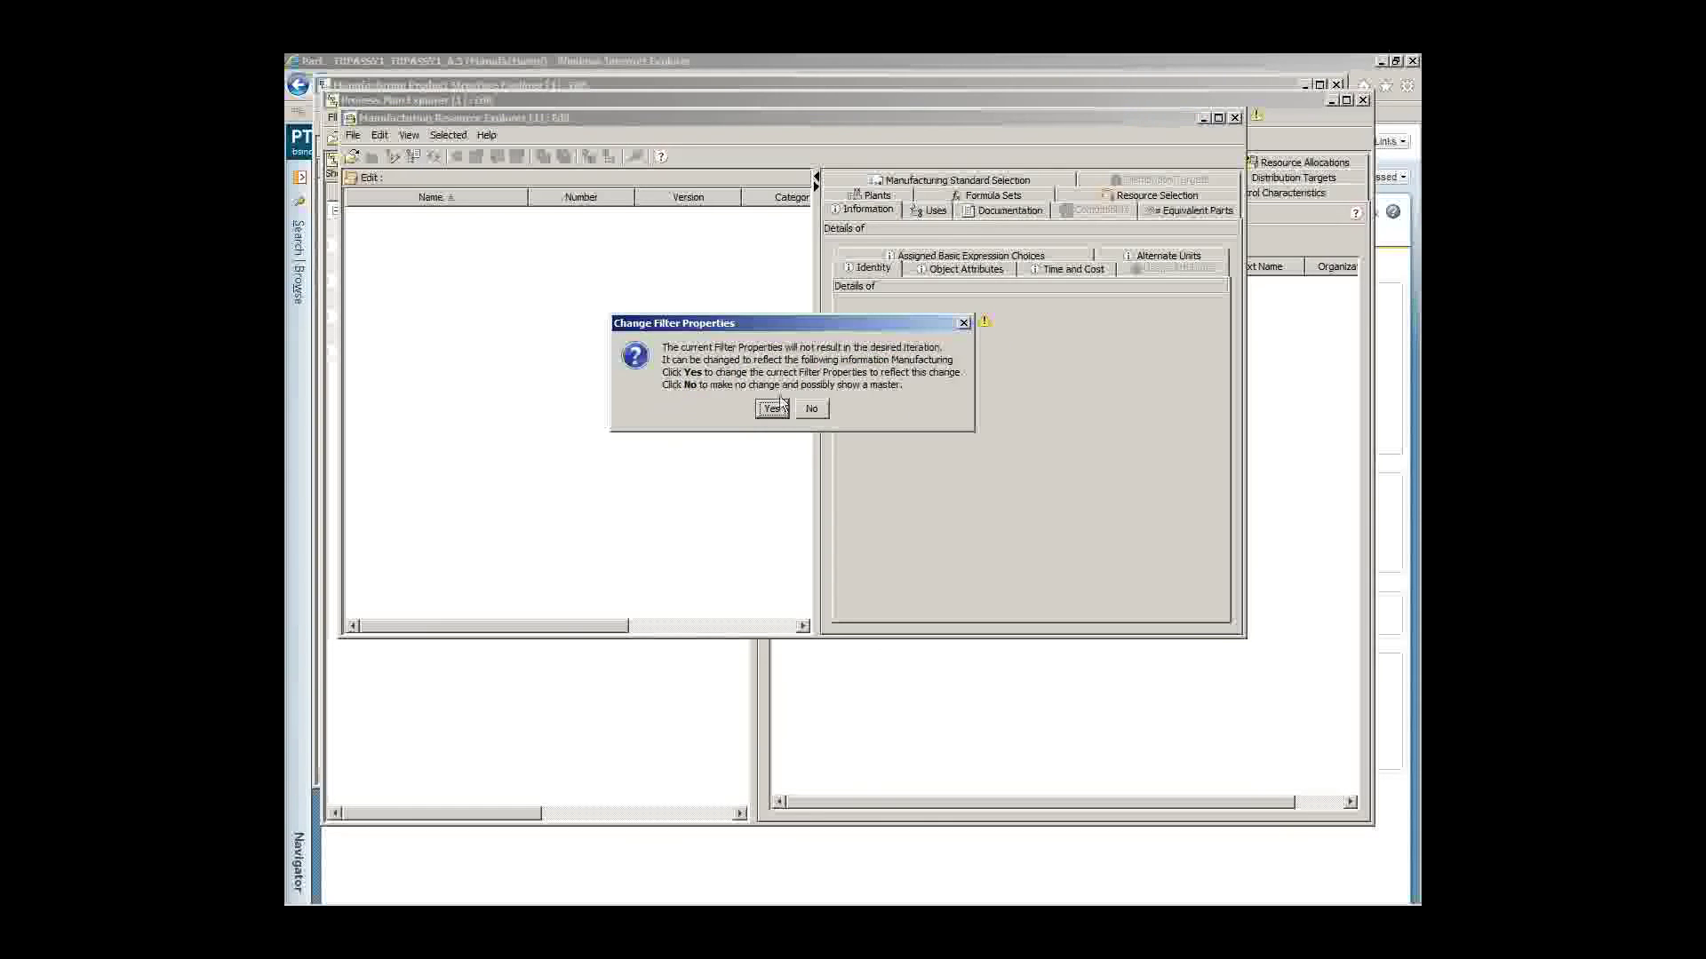
pyautogui.click(773, 408)
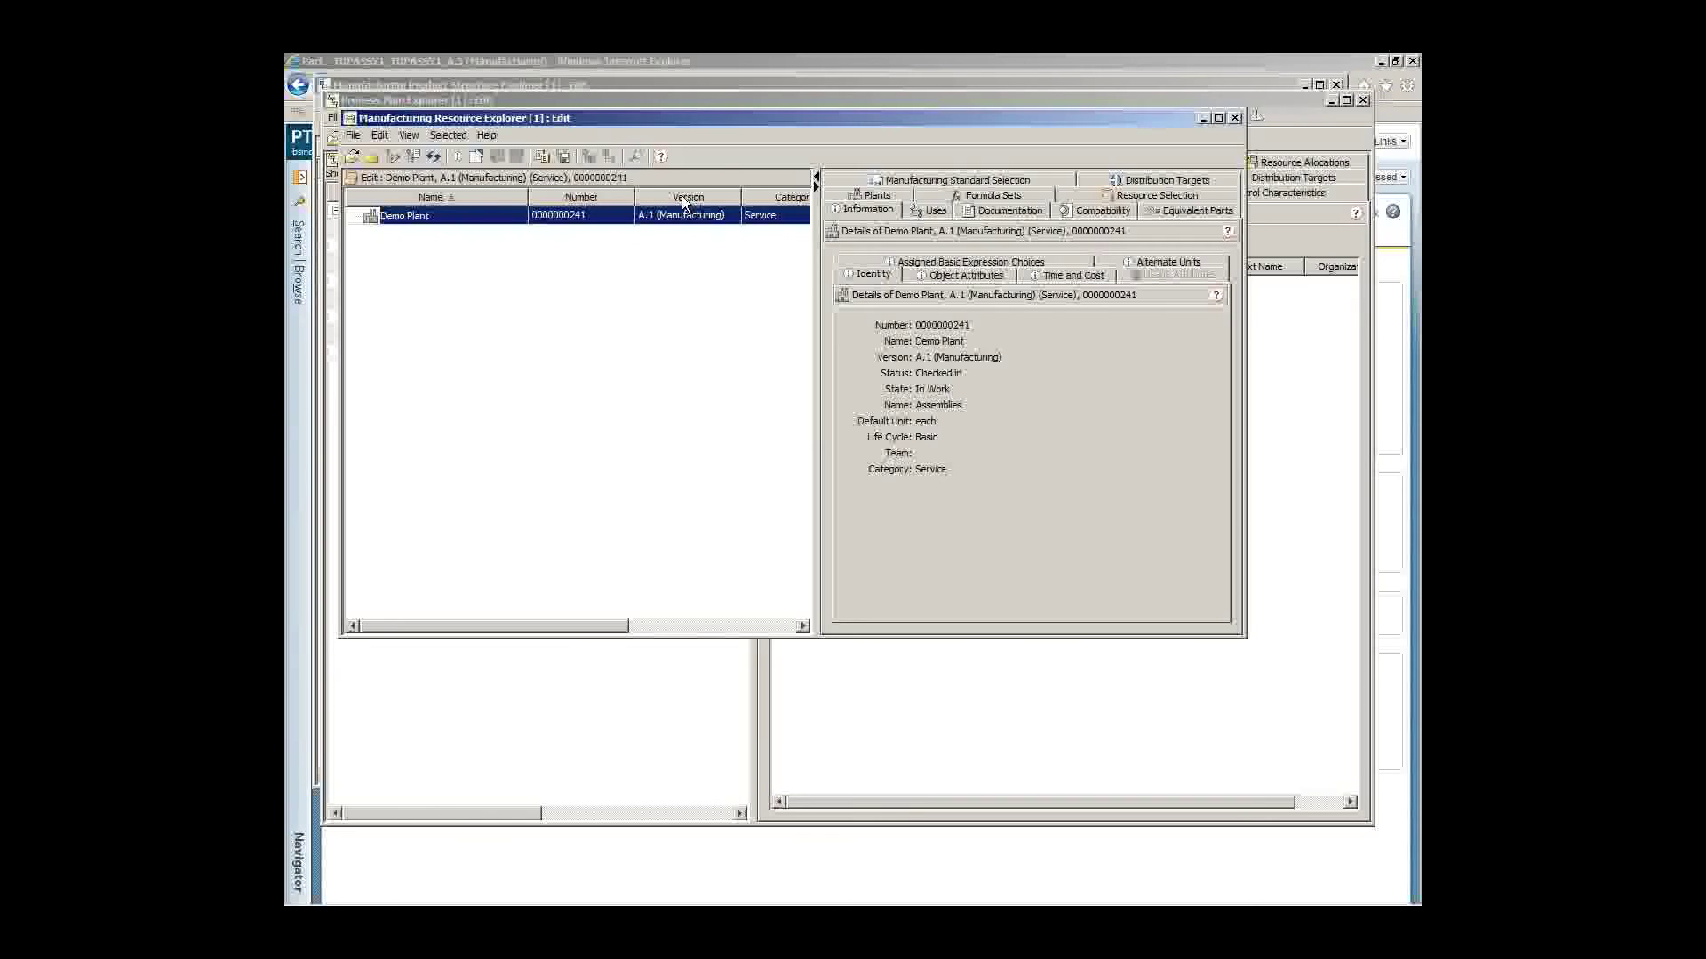
# Step: Check out the Demo Plant and show the resources it uses
pyautogui.click(477, 156)
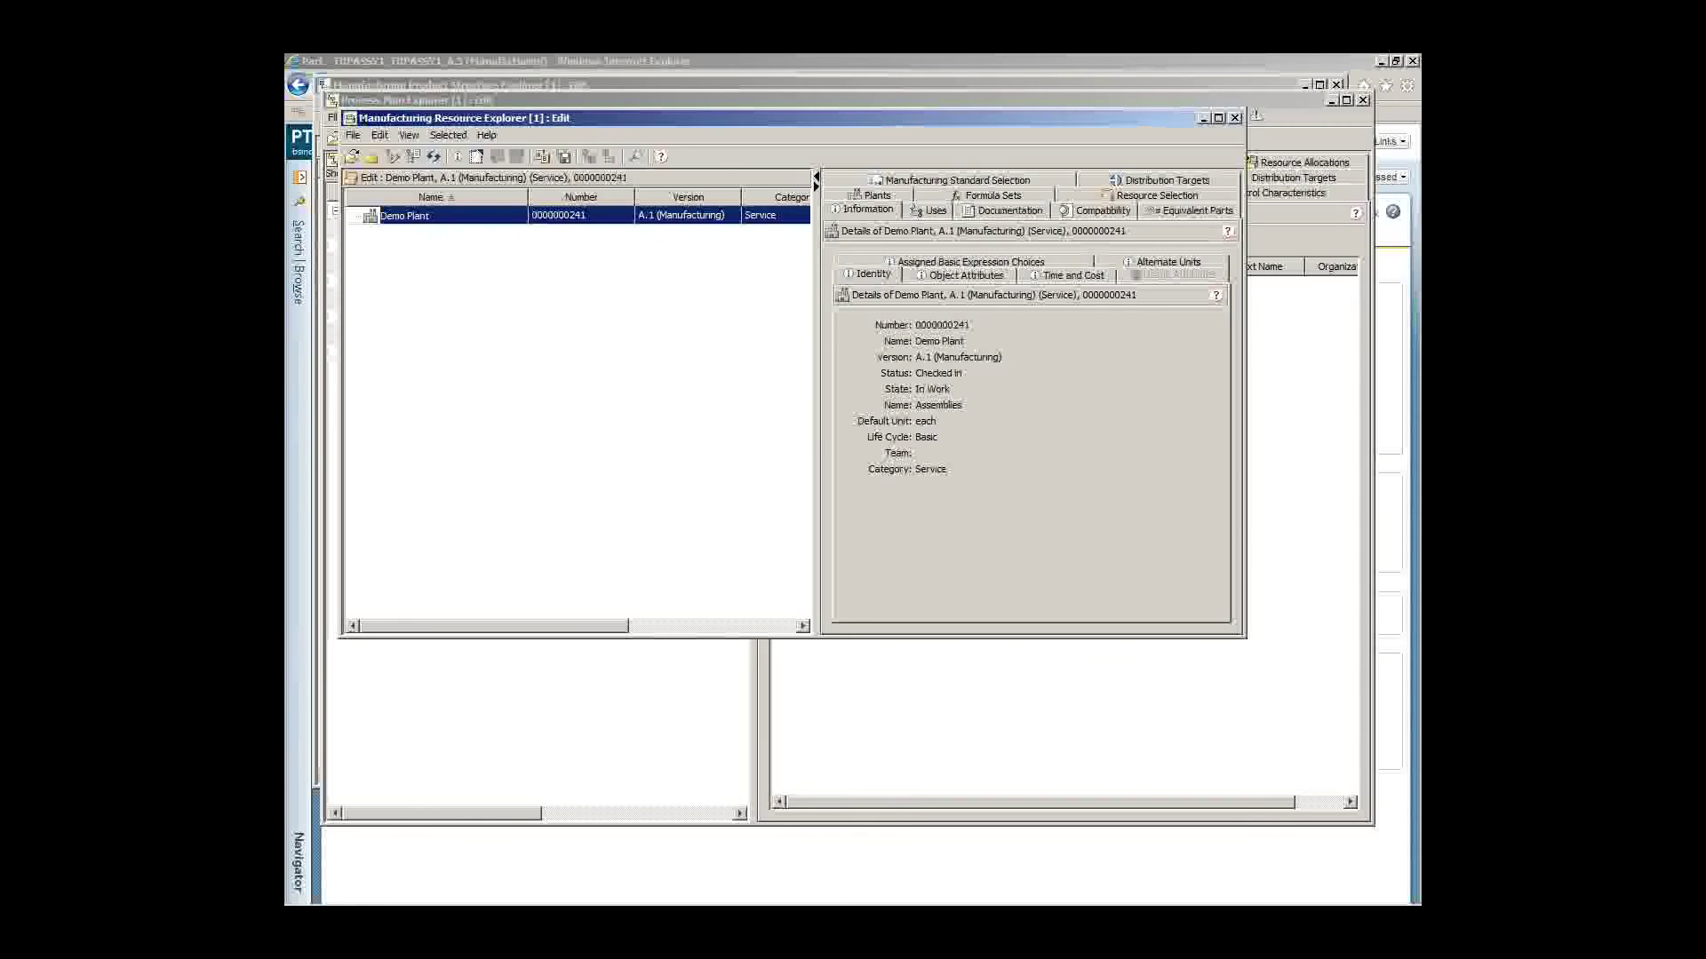
pyautogui.click(933, 210)
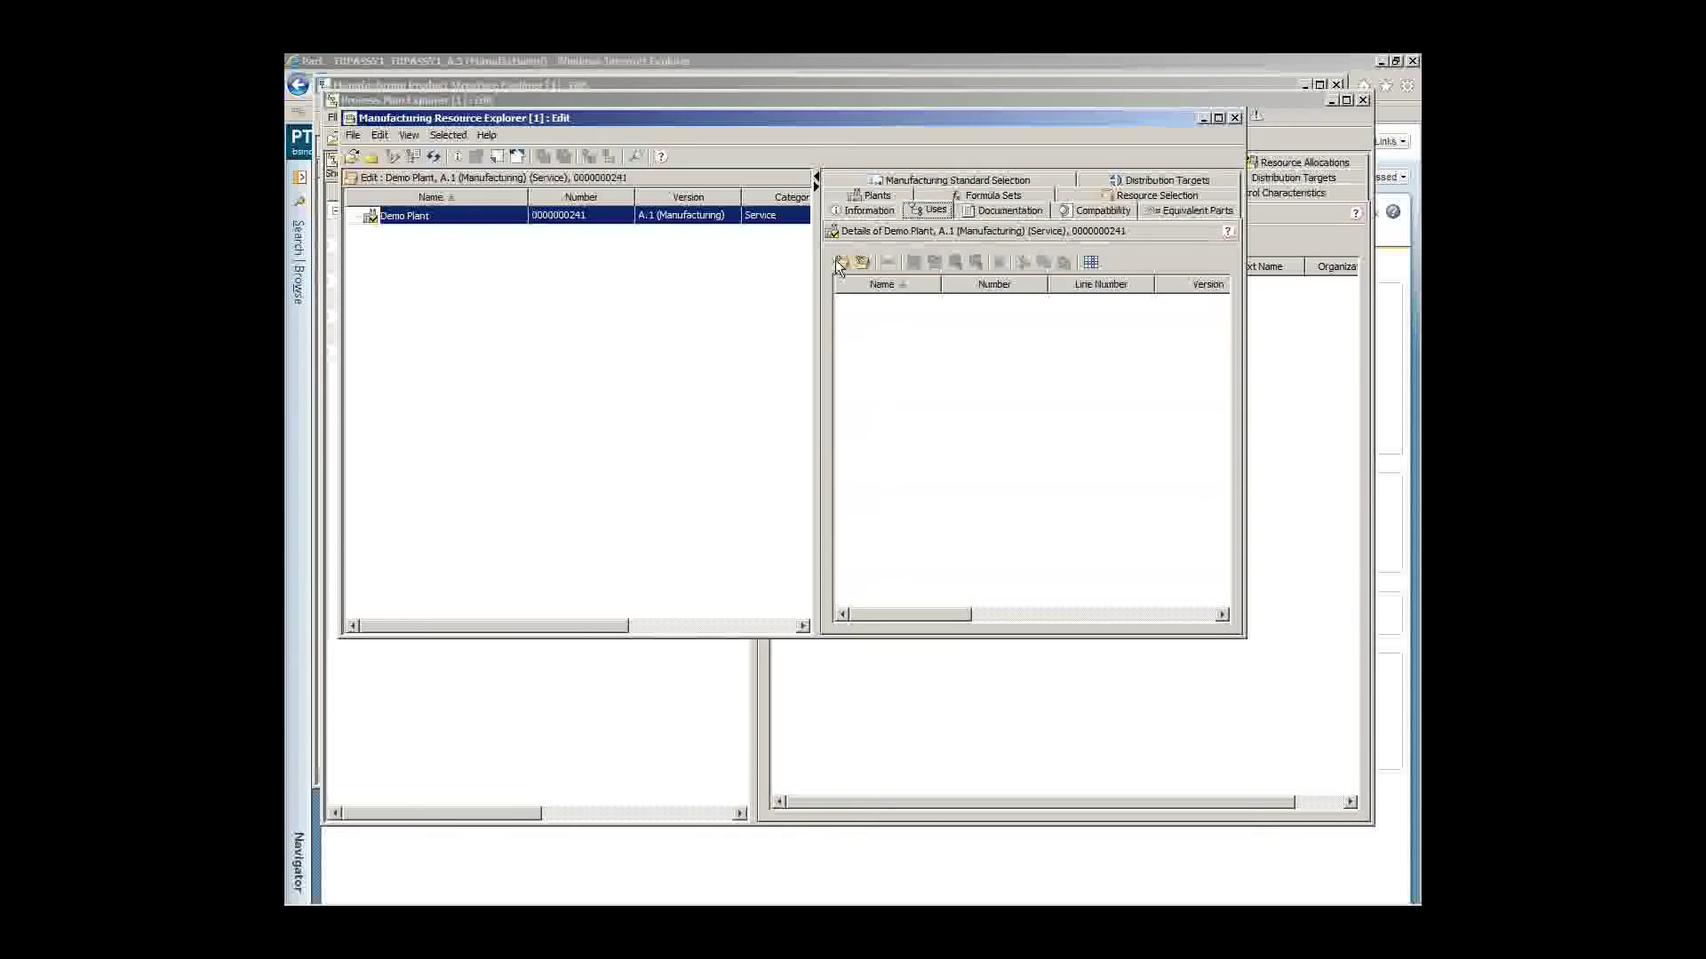
pyautogui.click(841, 262)
pyautogui.click(1158, 91)
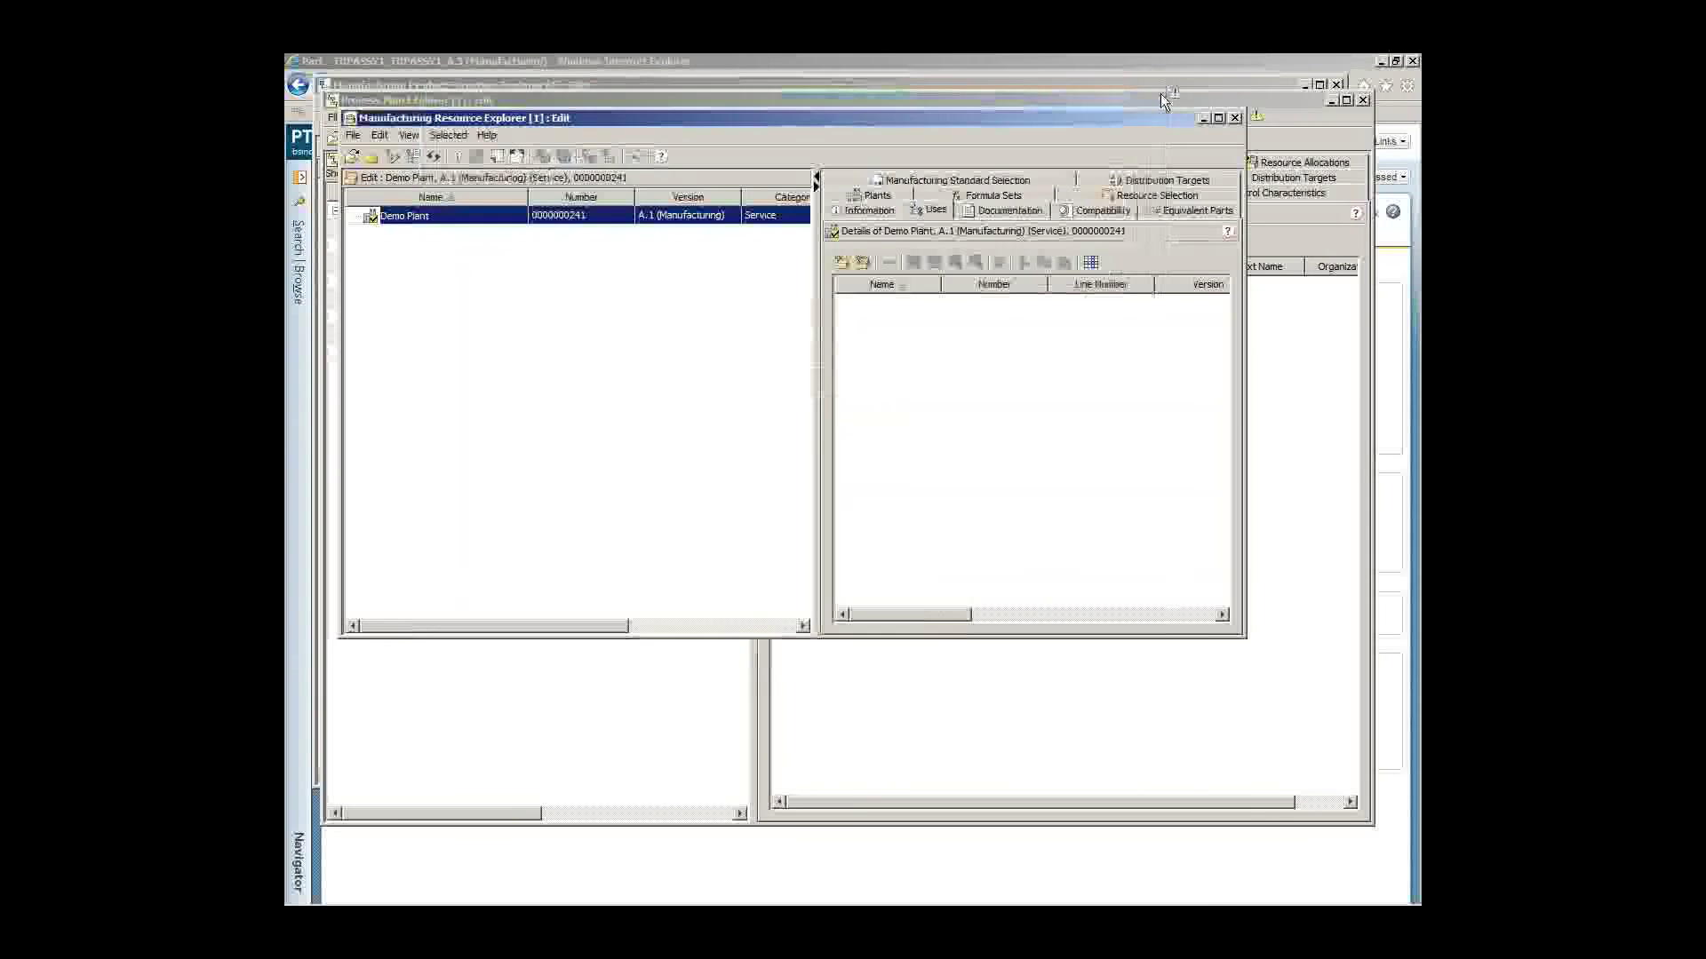
# Step: Insert a new Tooling resource named Demo Tooling under the Demo Plant, with category Fixture and view Manufacturing
pyautogui.click(861, 262)
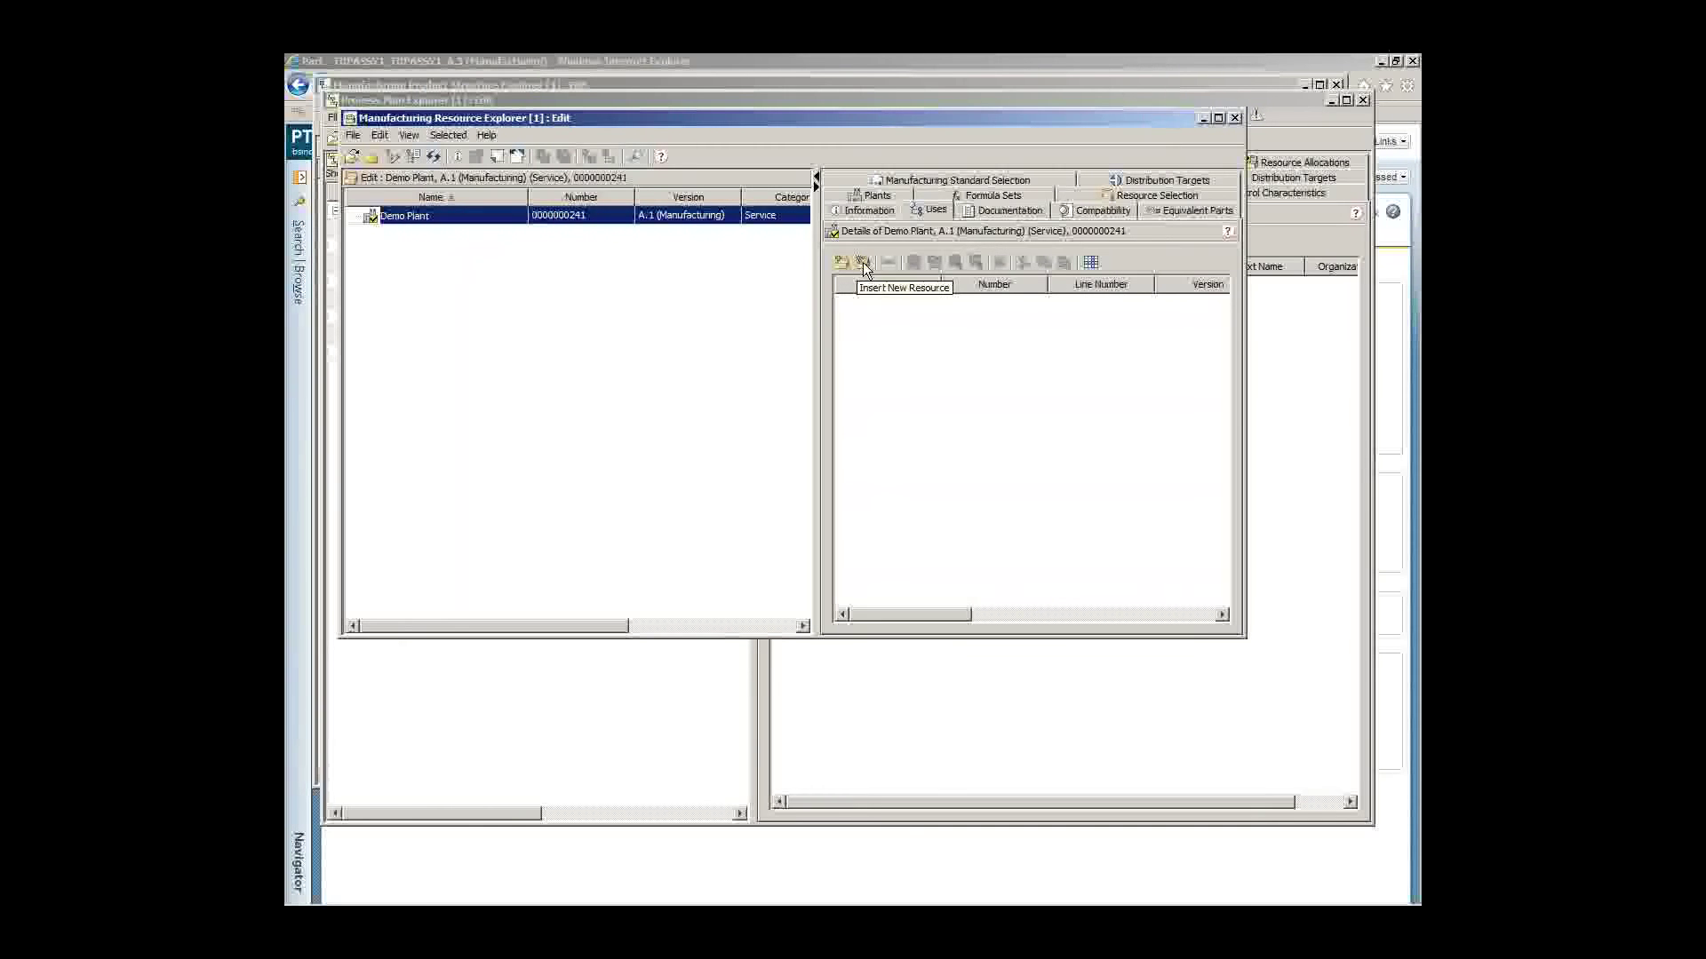
pyautogui.click(857, 272)
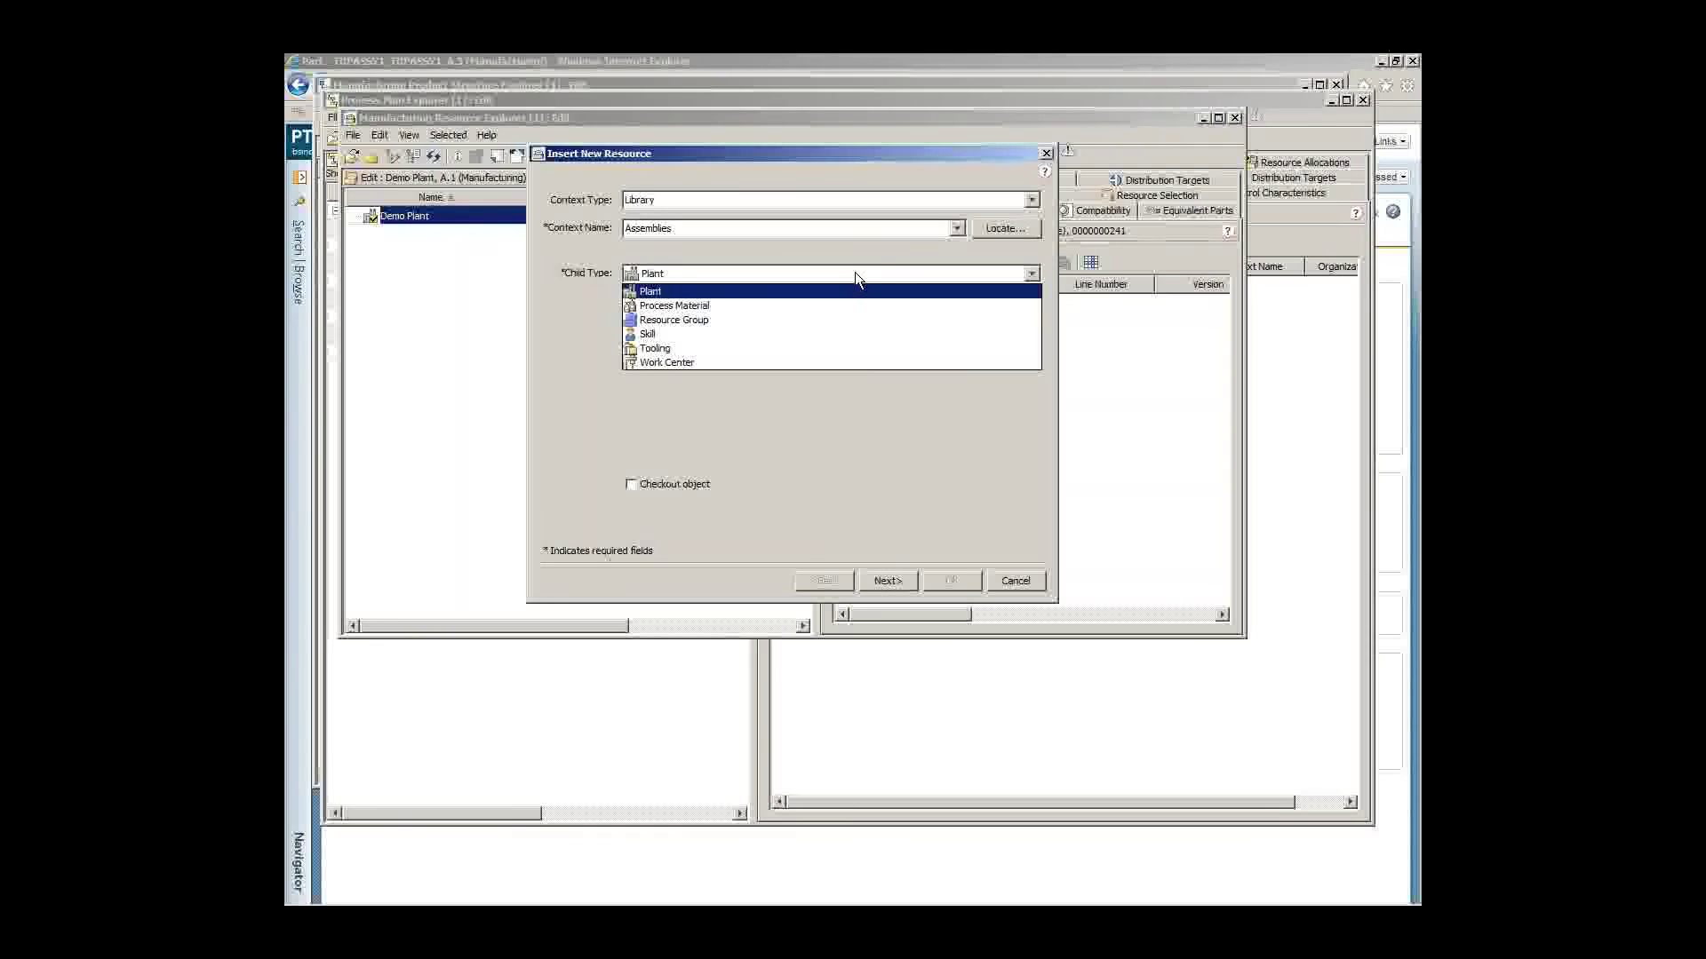
pyautogui.click(723, 349)
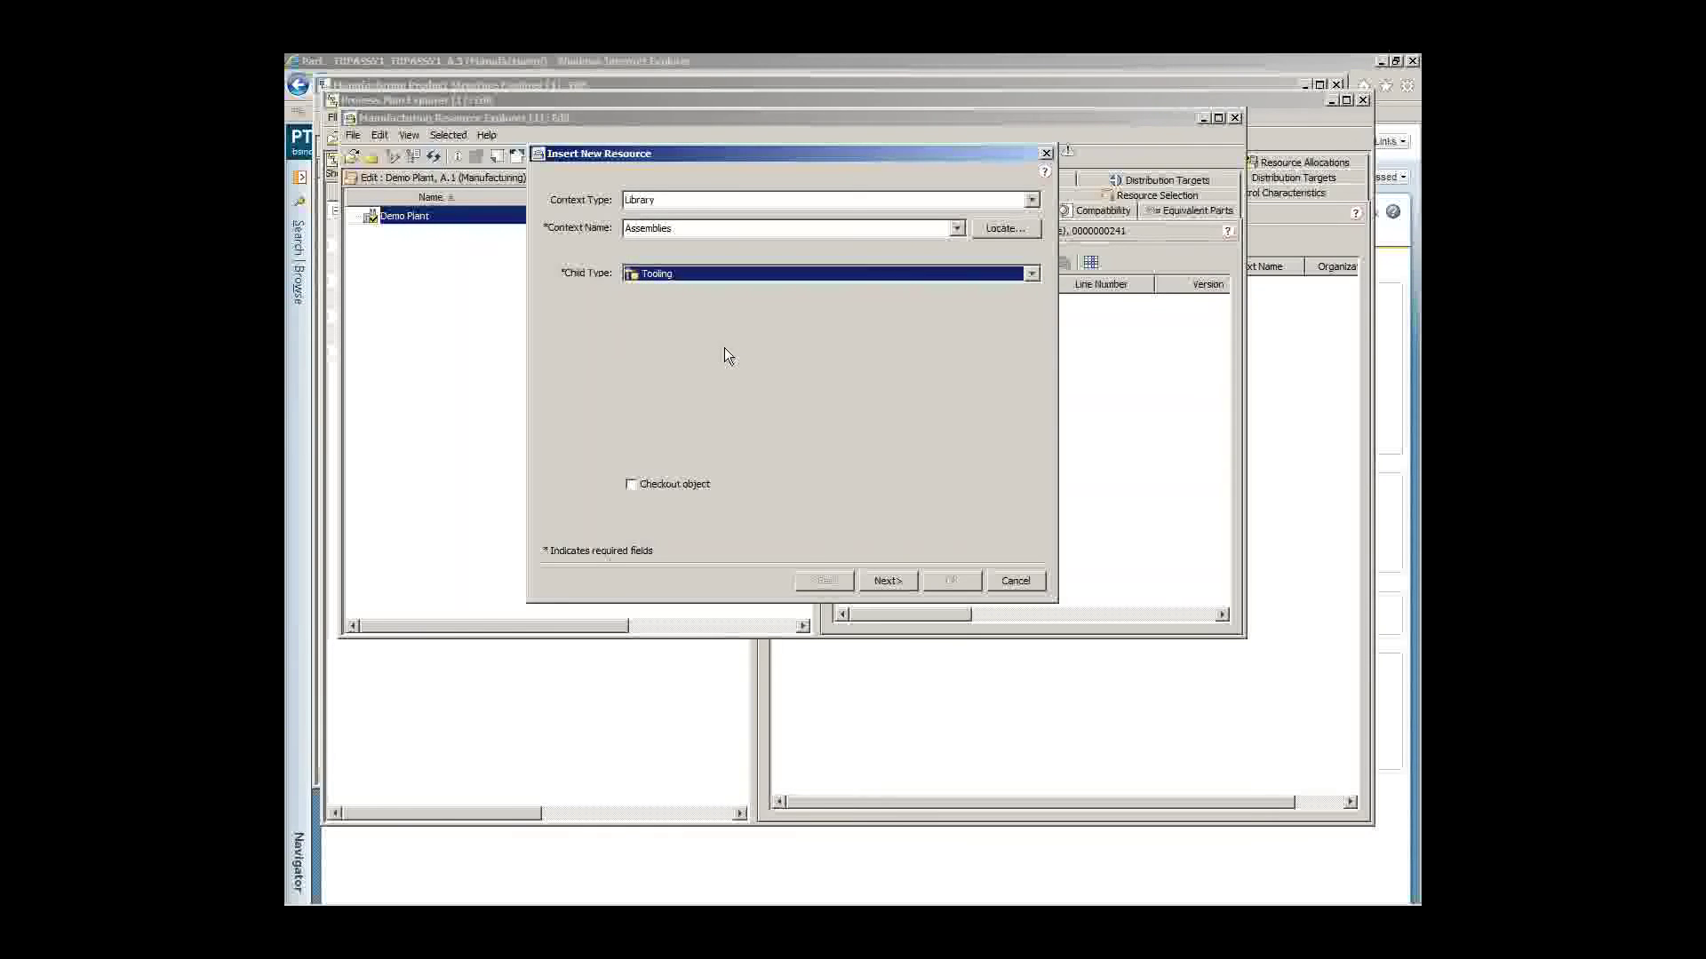
pyautogui.click(890, 582)
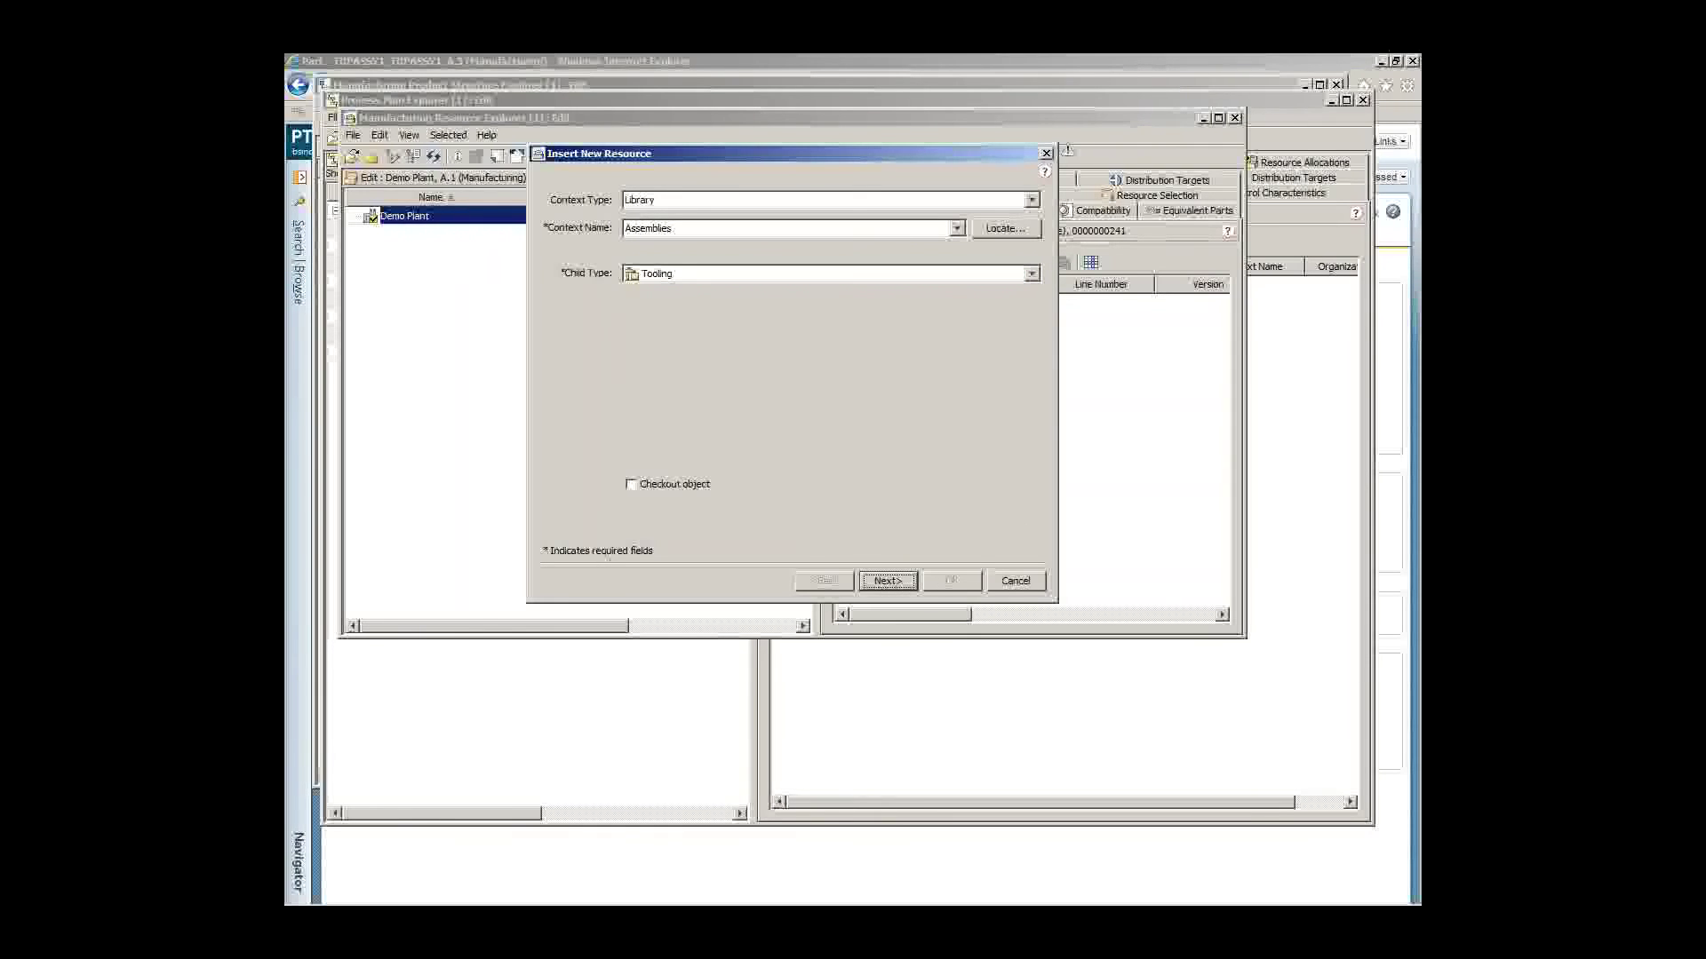
pyautogui.write('Demo To')
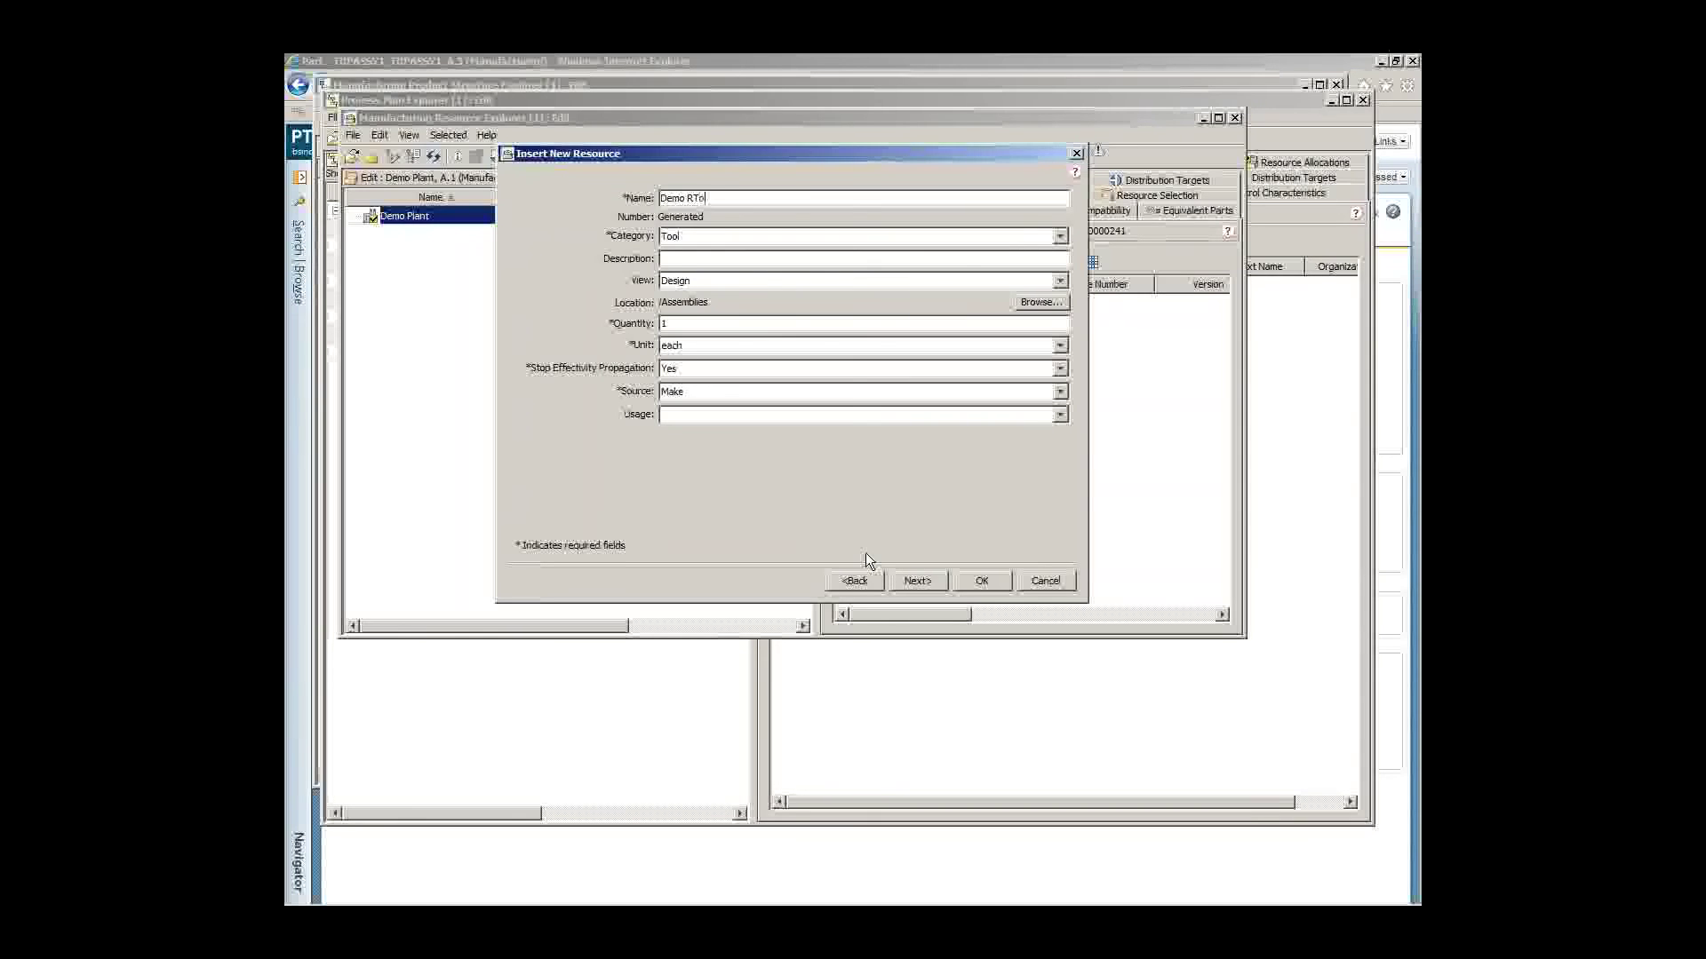
pyautogui.write('oling')
pyautogui.click(712, 238)
pyautogui.click(710, 255)
pyautogui.click(705, 280)
pyautogui.click(702, 312)
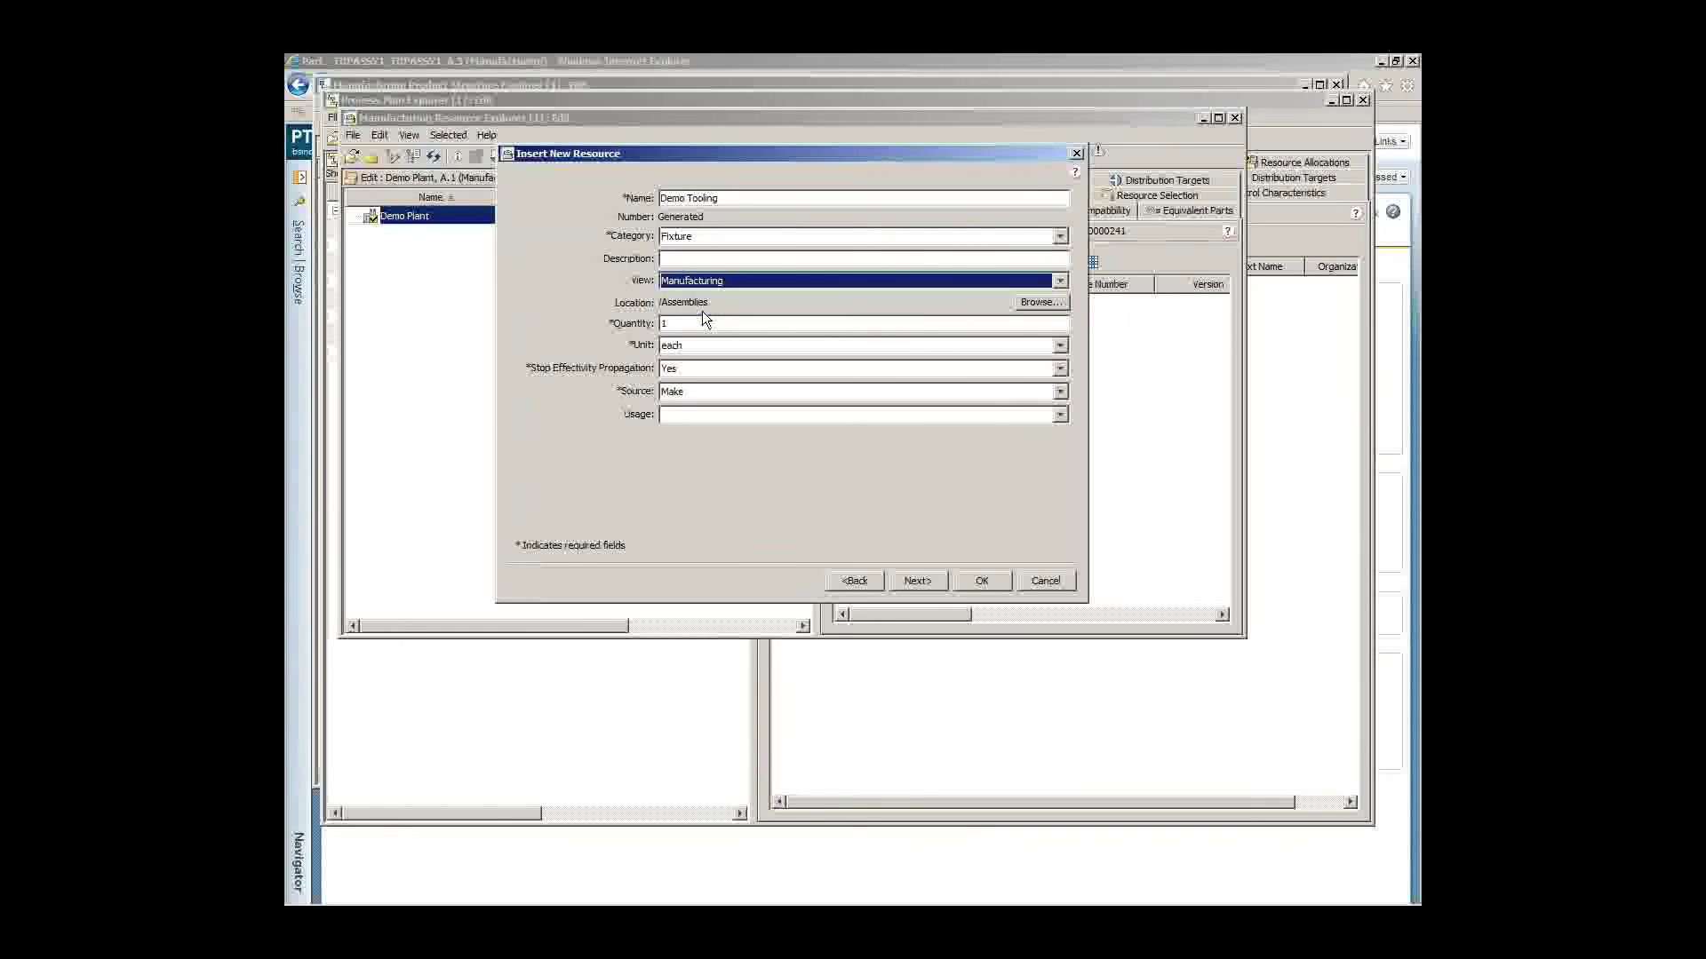
pyautogui.click(982, 582)
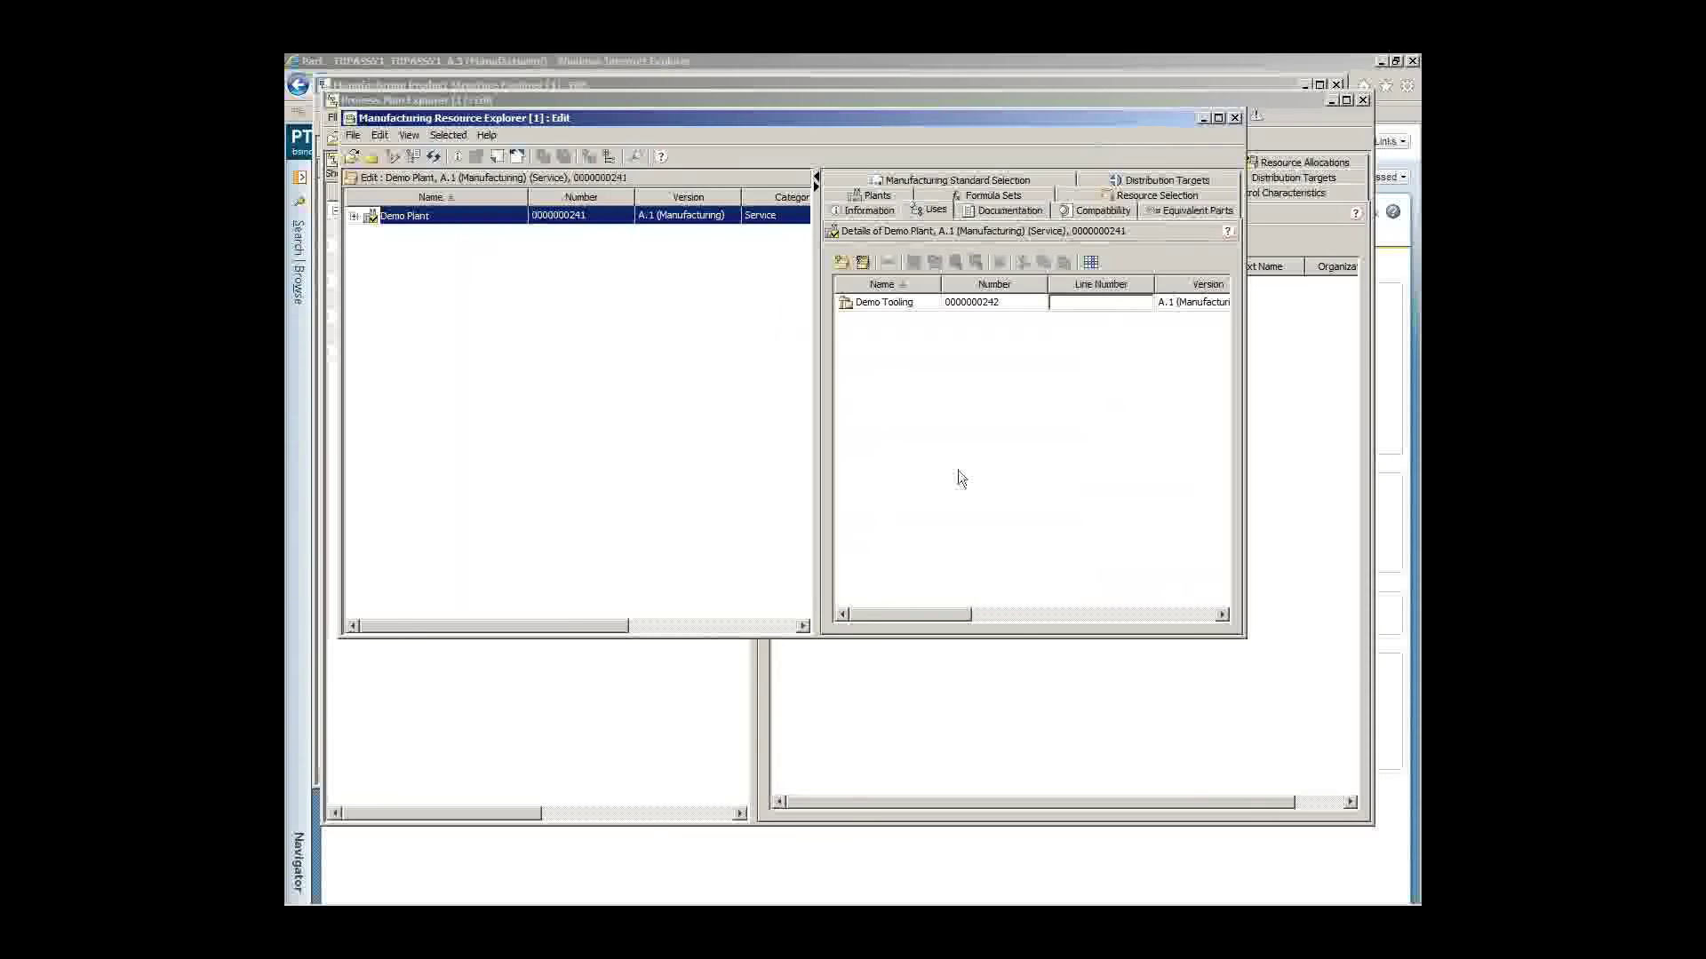
# Step: Start inserting a new Process Material resource under the Demo Plant and name it Demo Process Material
pyautogui.click(863, 263)
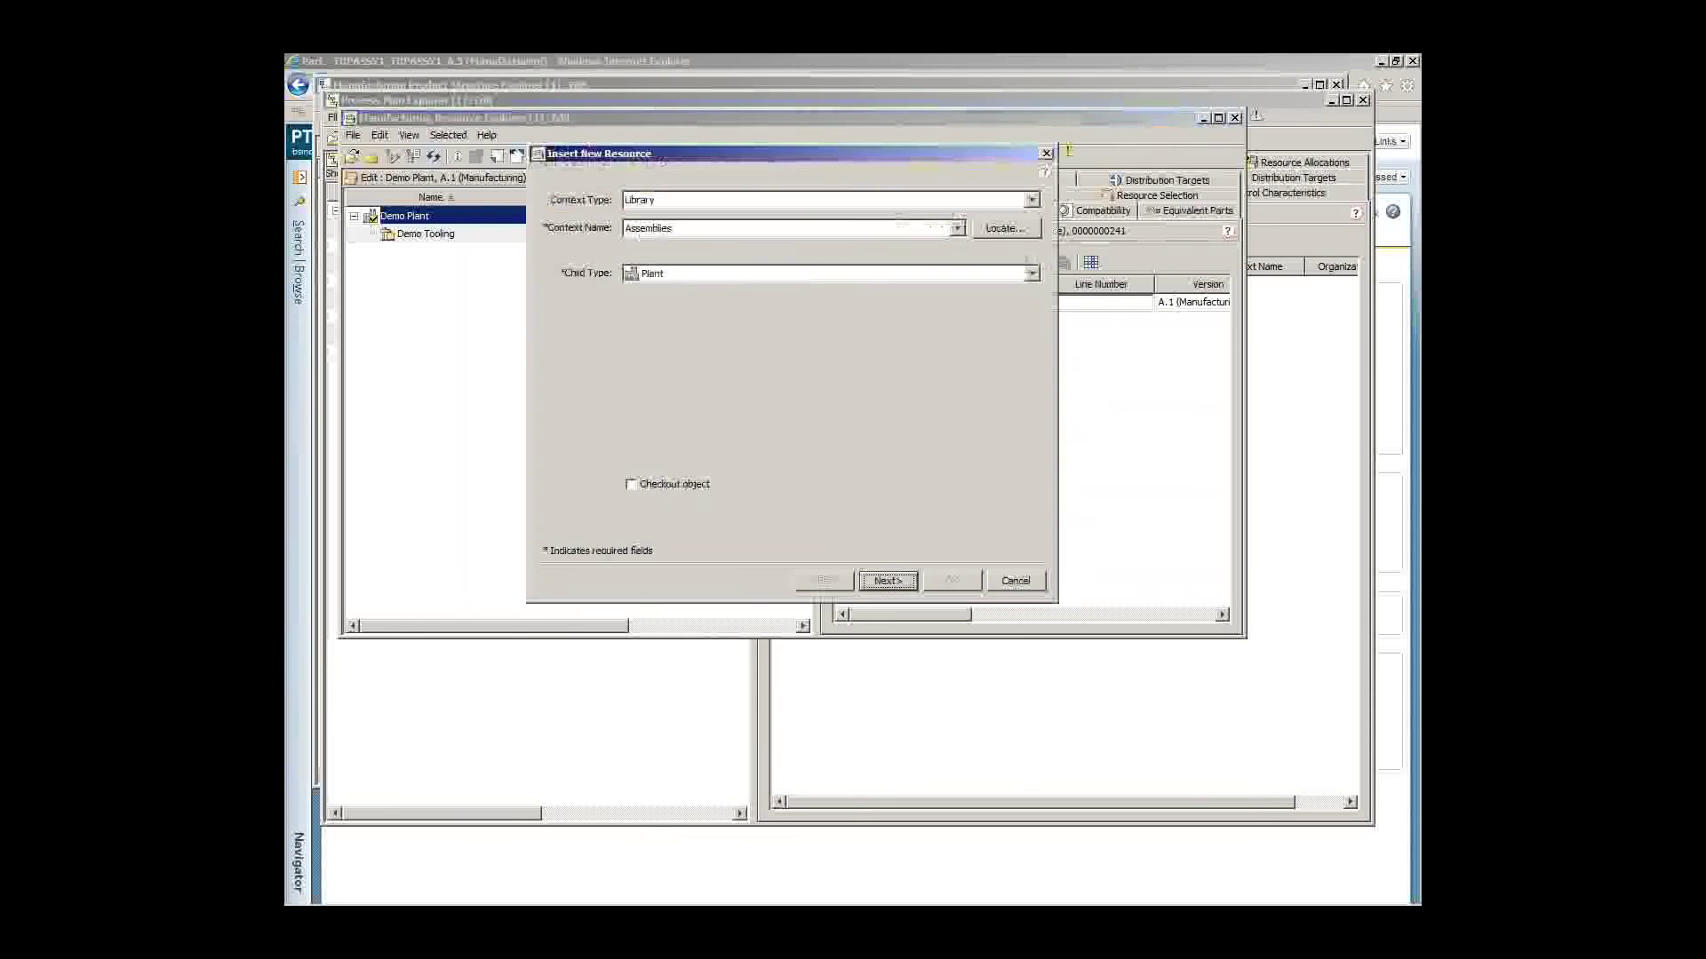
pyautogui.click(860, 274)
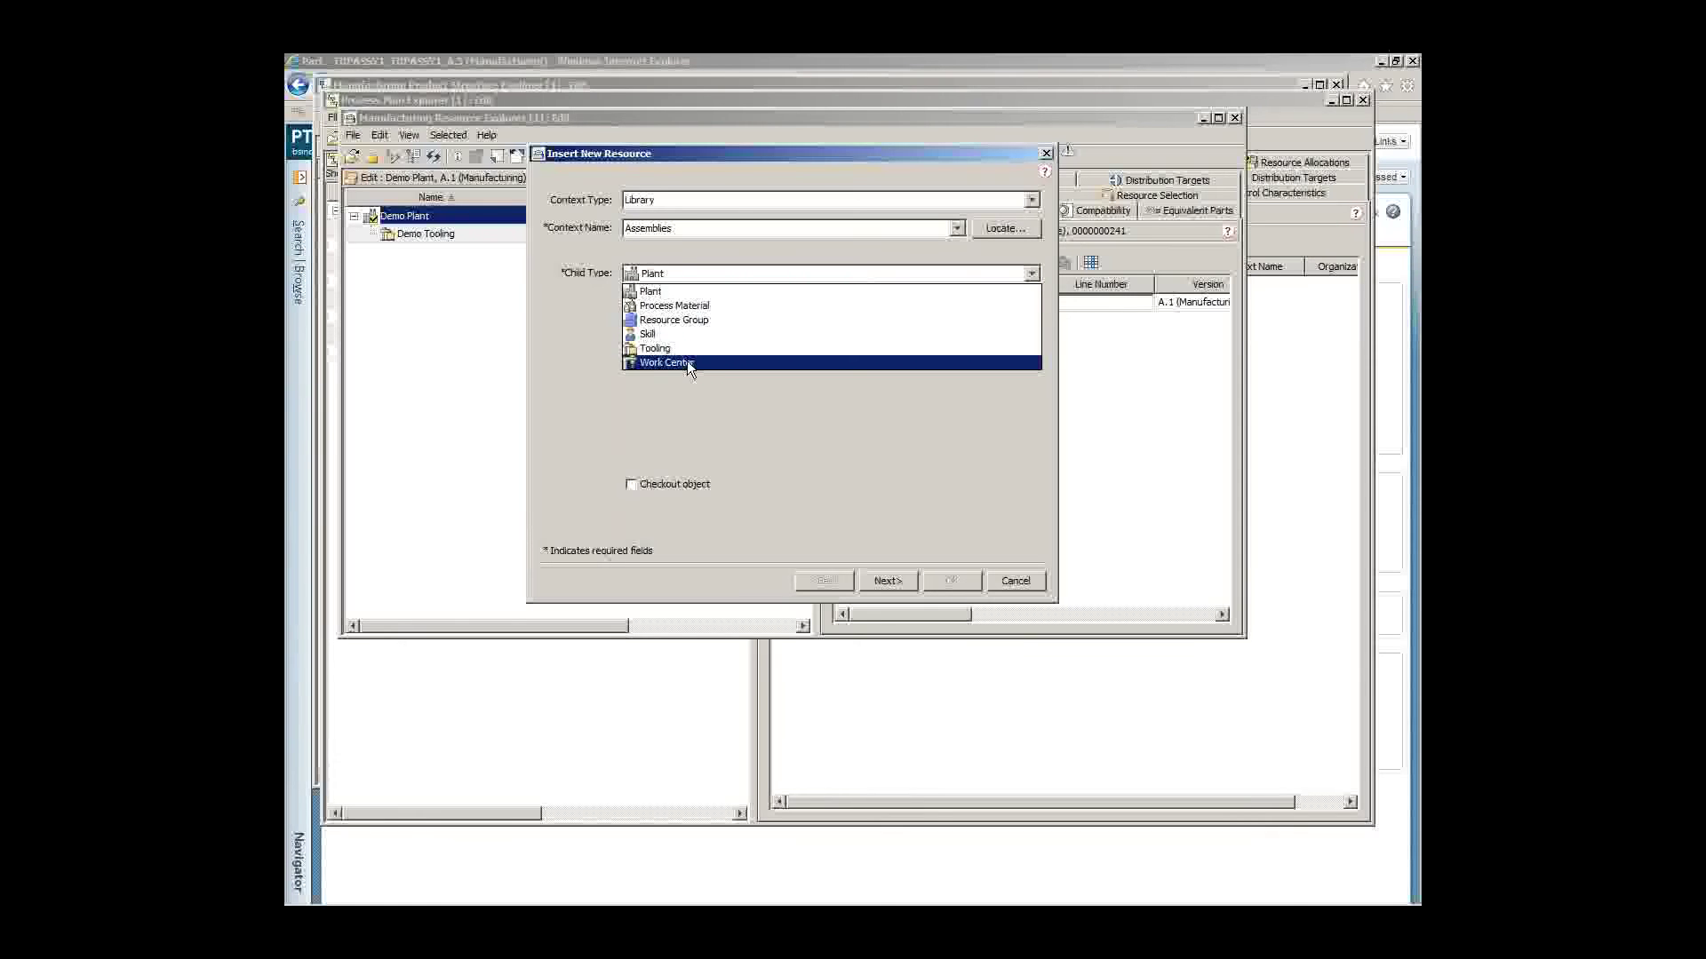
pyautogui.click(697, 308)
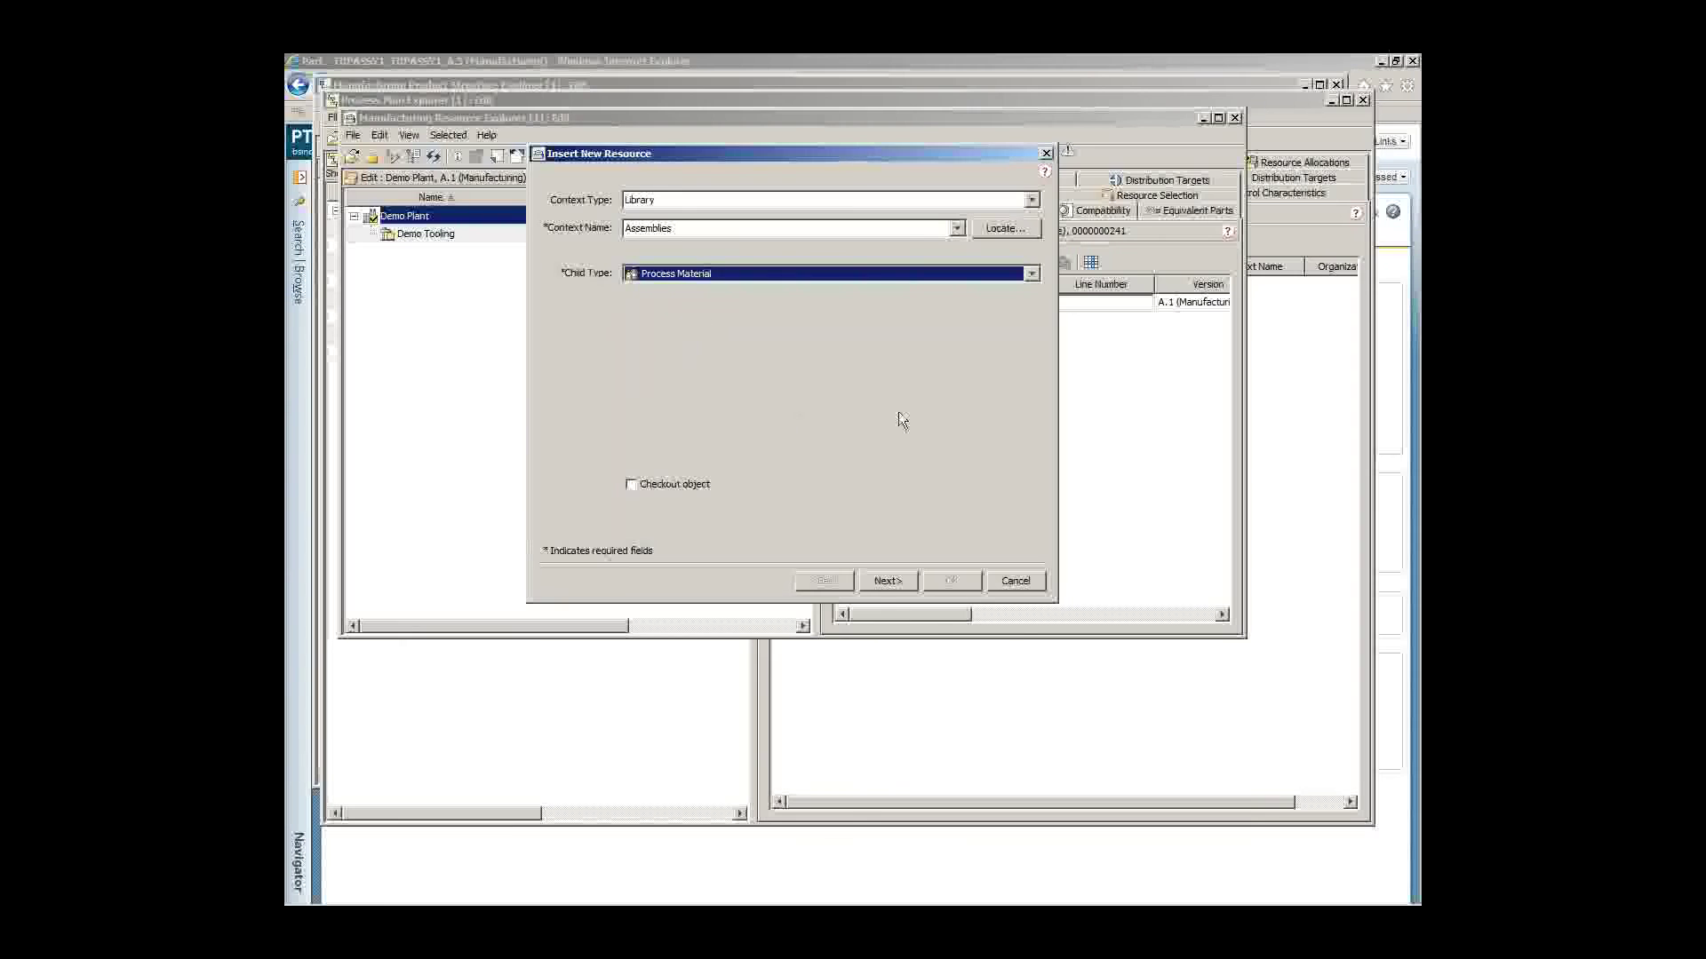
pyautogui.click(889, 581)
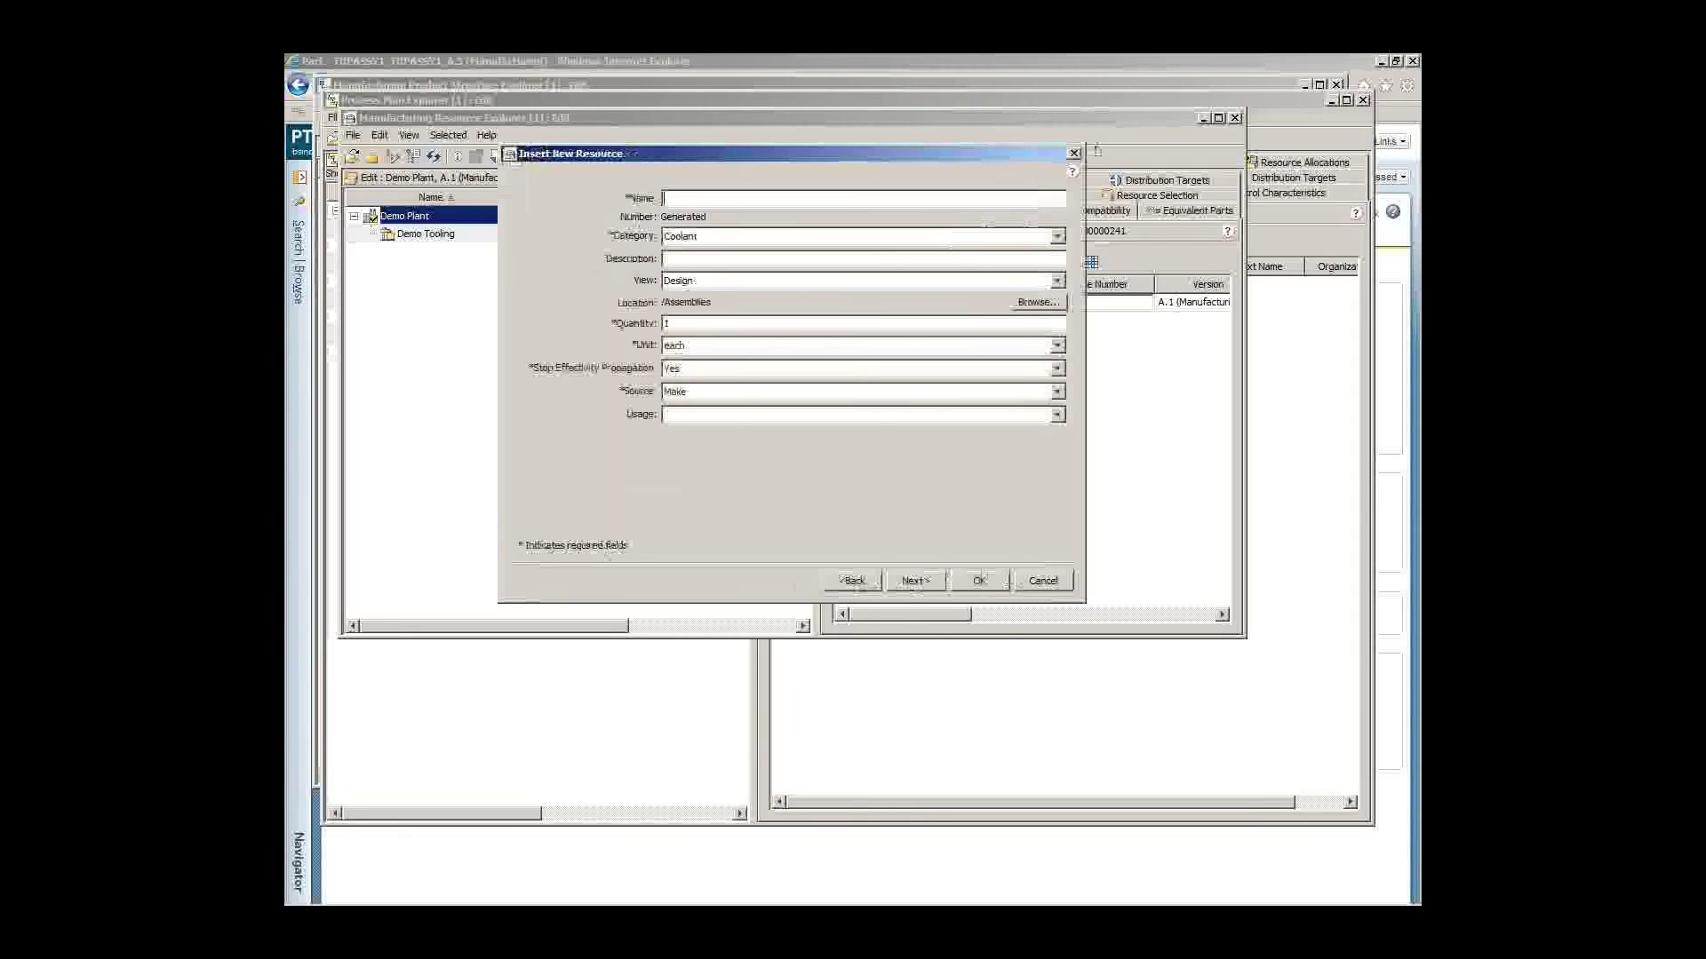
pyautogui.write('Demo ')
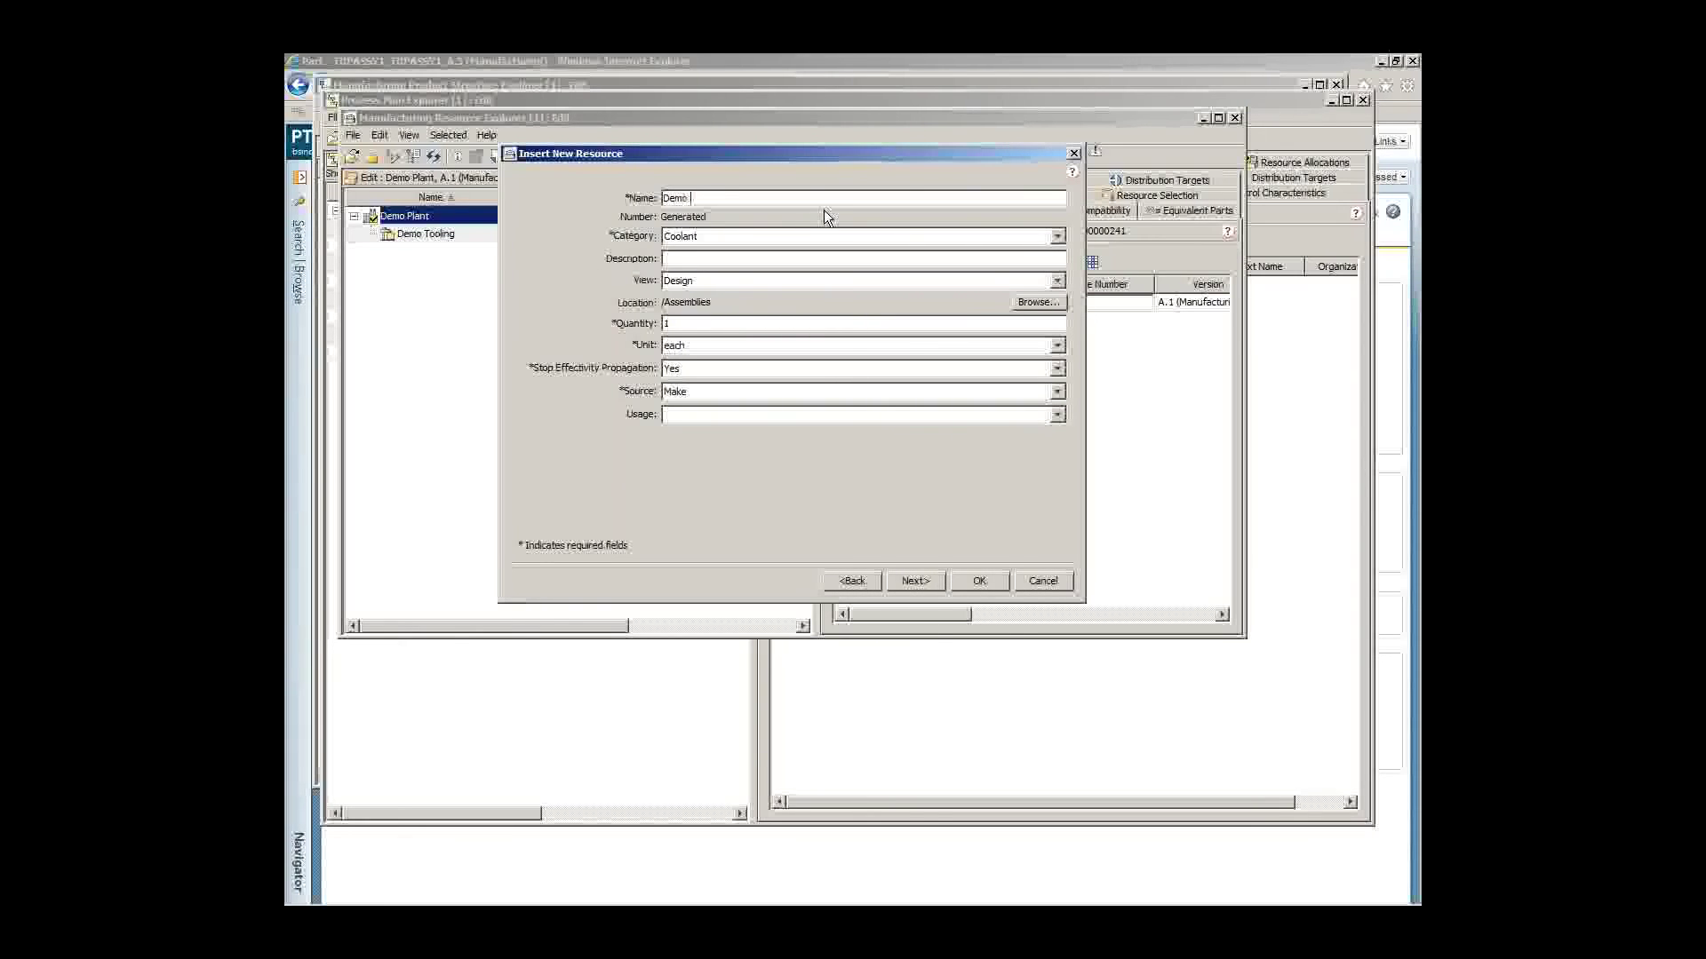
pyautogui.write('Process materi')
pyautogui.press('BackSpace')
pyautogui.press('BackSpace')
pyautogui.press('BackSpace')
pyautogui.press('BackSpace')
pyautogui.press('BackSpace')
pyautogui.write('Mer')
pyautogui.press('BackSpace')
pyautogui.press('BackSpace')
pyautogui.write('aterial')
# Step: Set the process material's category to Lubricant, unit to as needed and view to Manufacturing, and create it
pyautogui.click(698, 238)
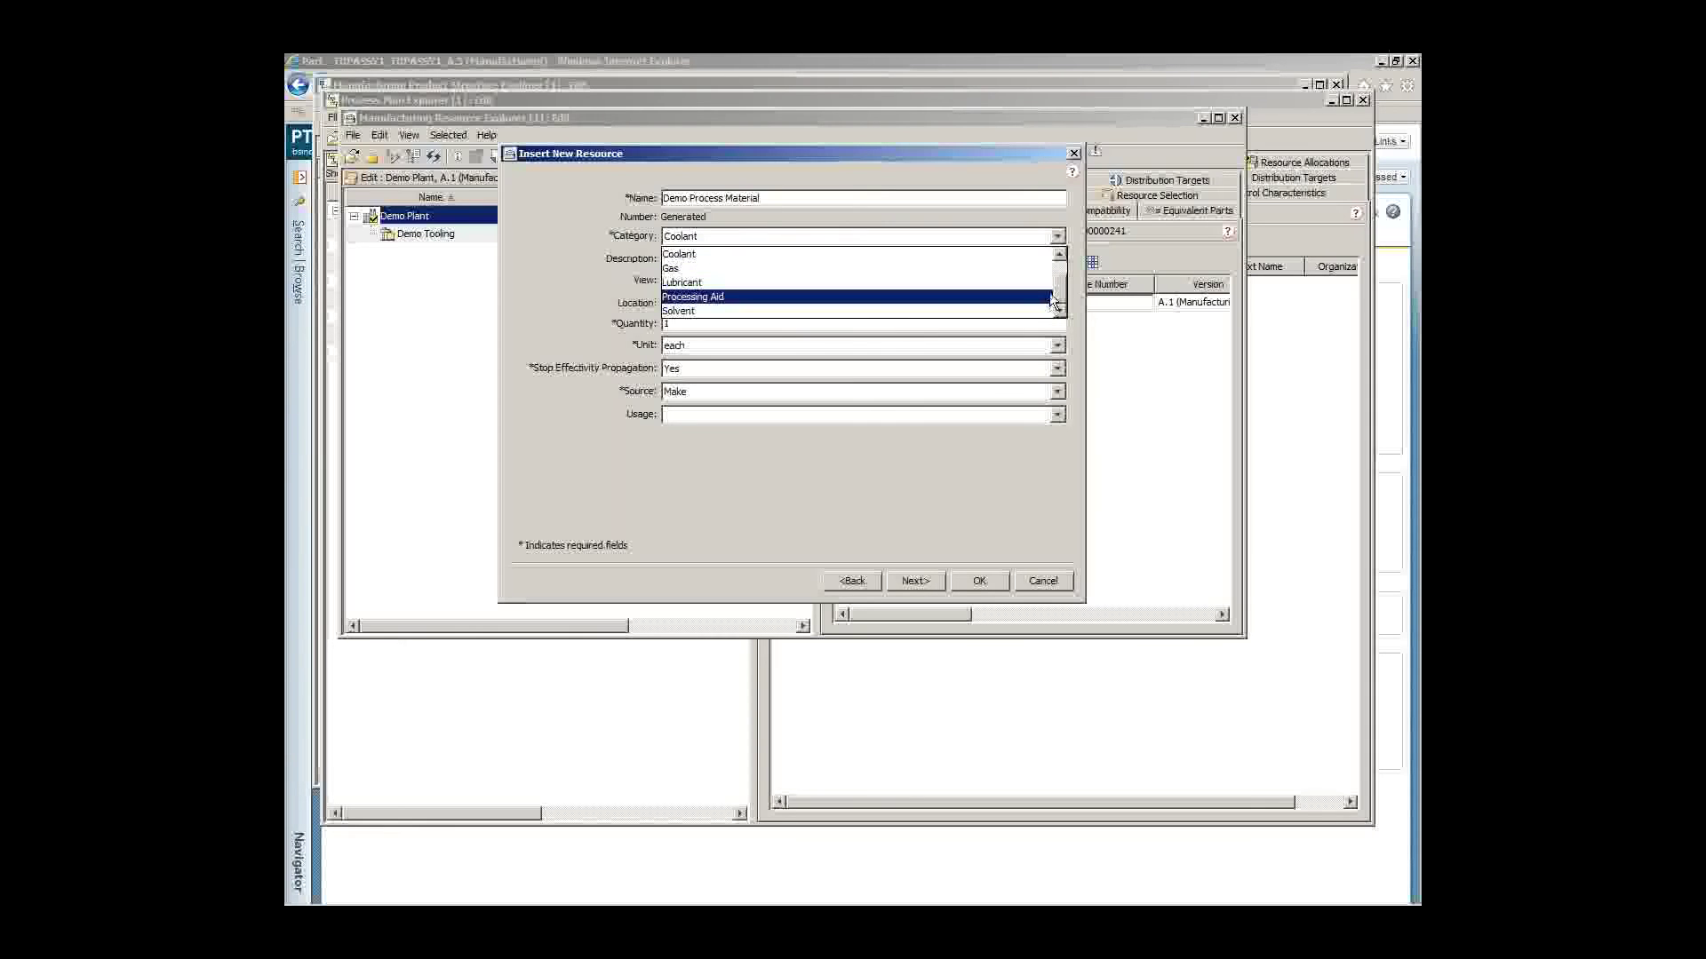
pyautogui.moveTo(1063, 285); pyautogui.dragTo(1059, 270)
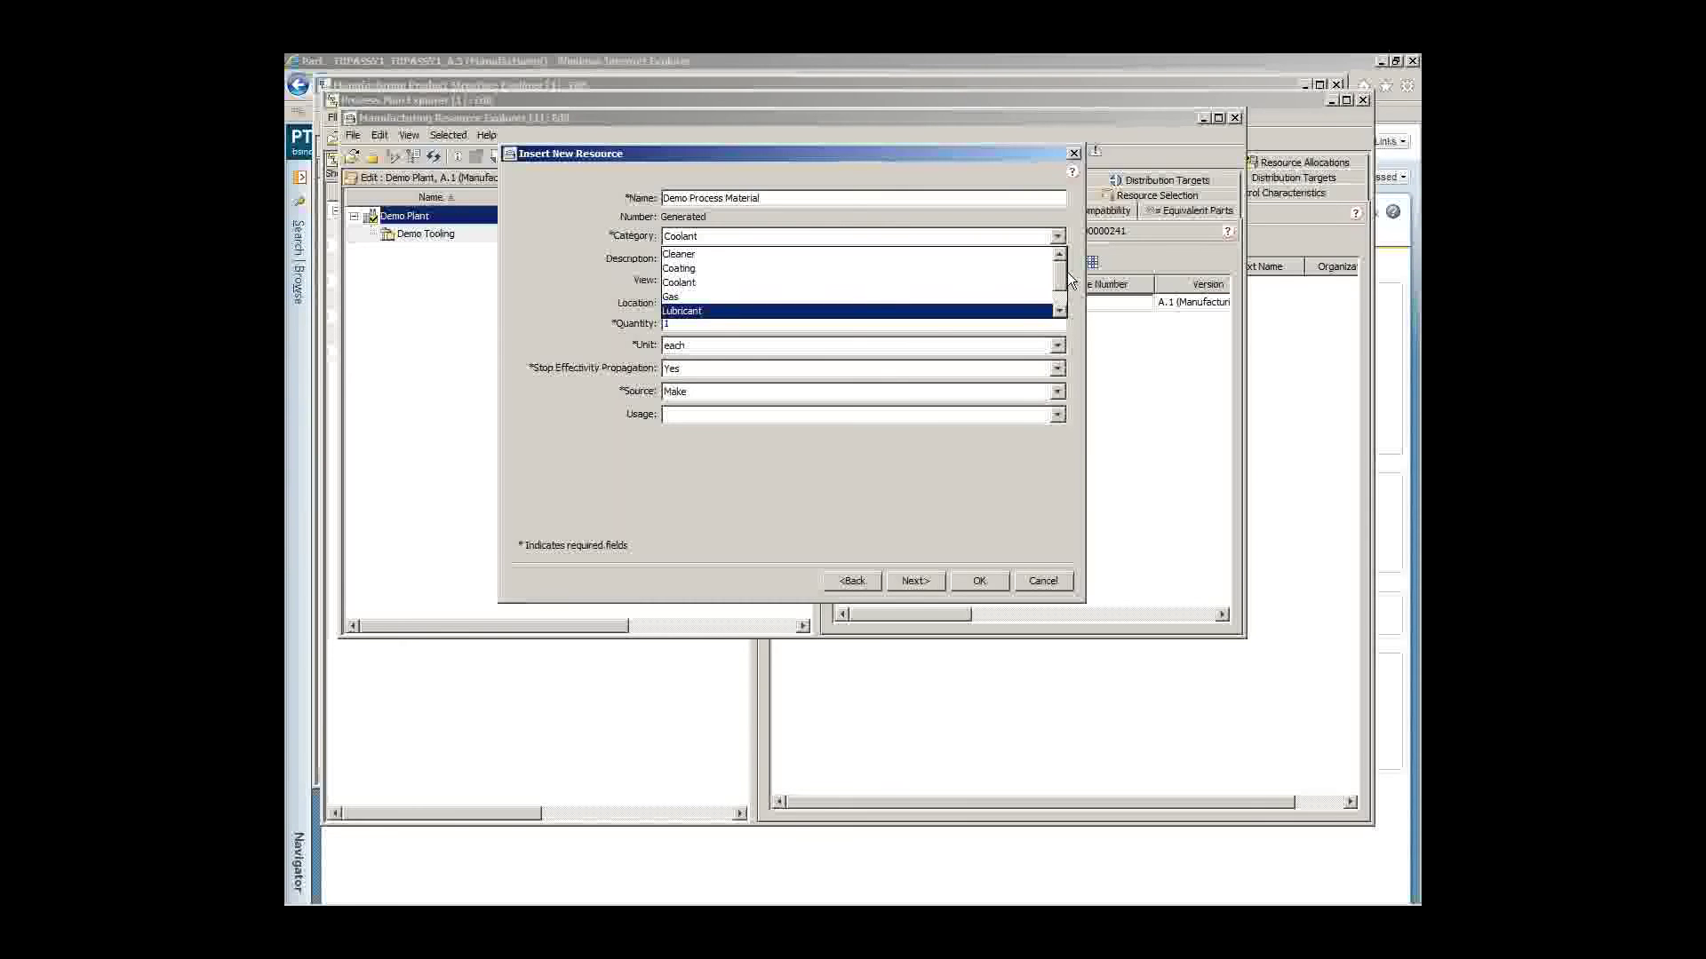
pyautogui.click(743, 310)
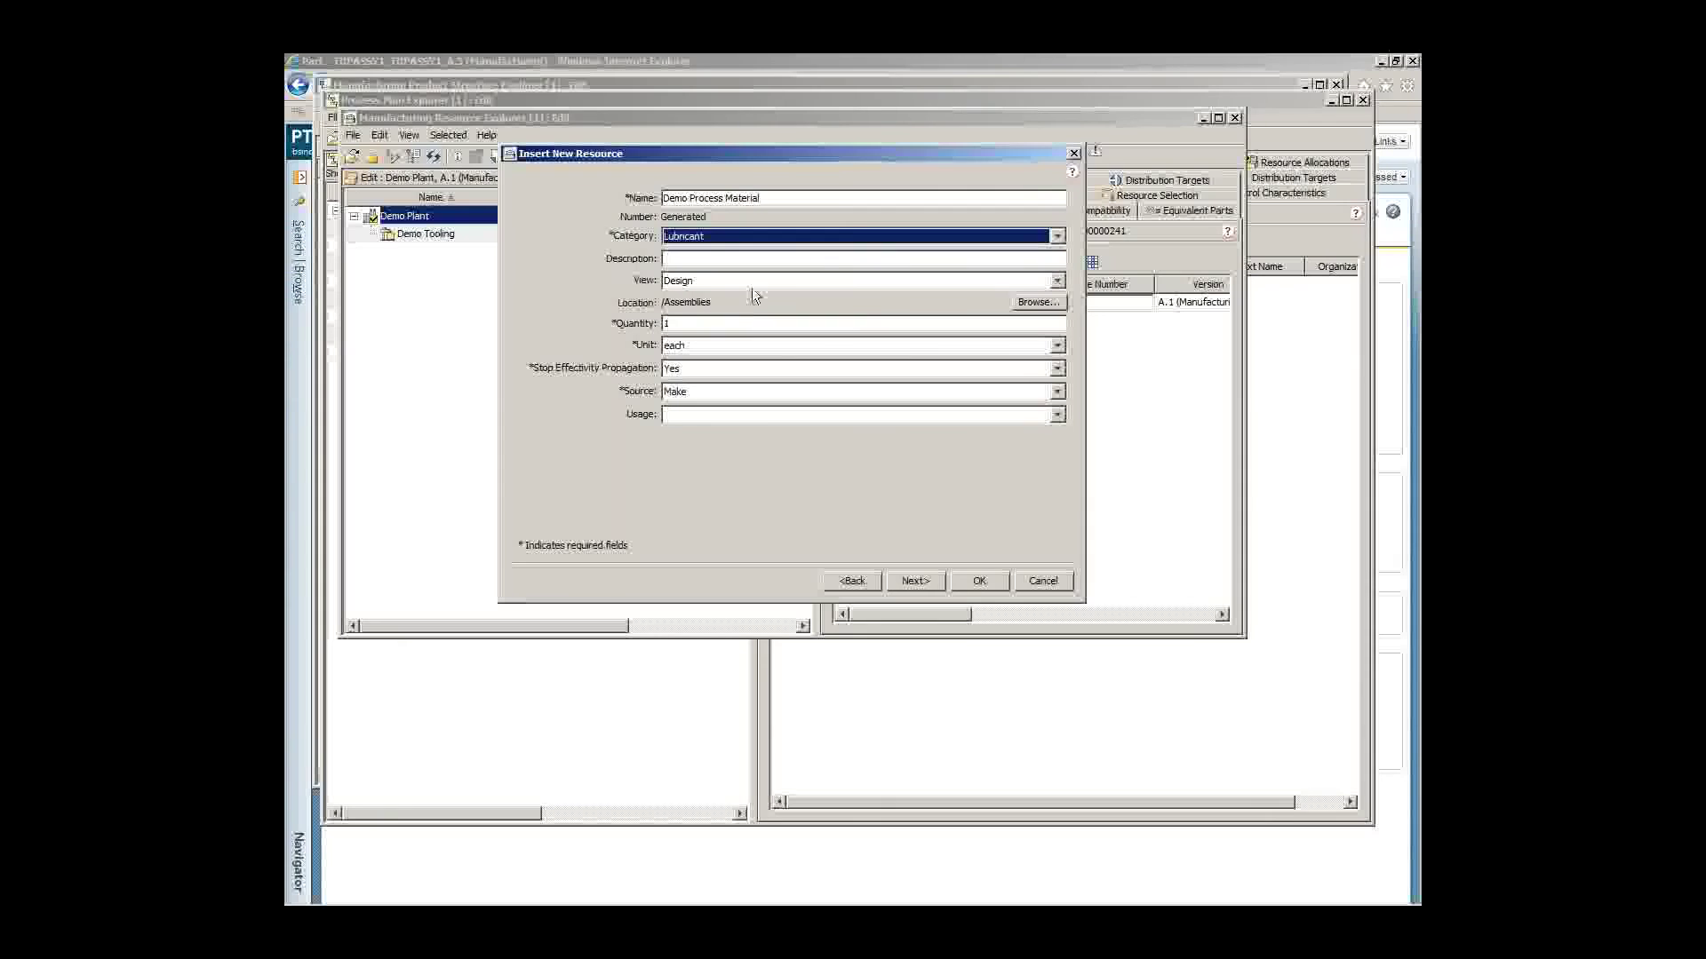
pyautogui.click(722, 349)
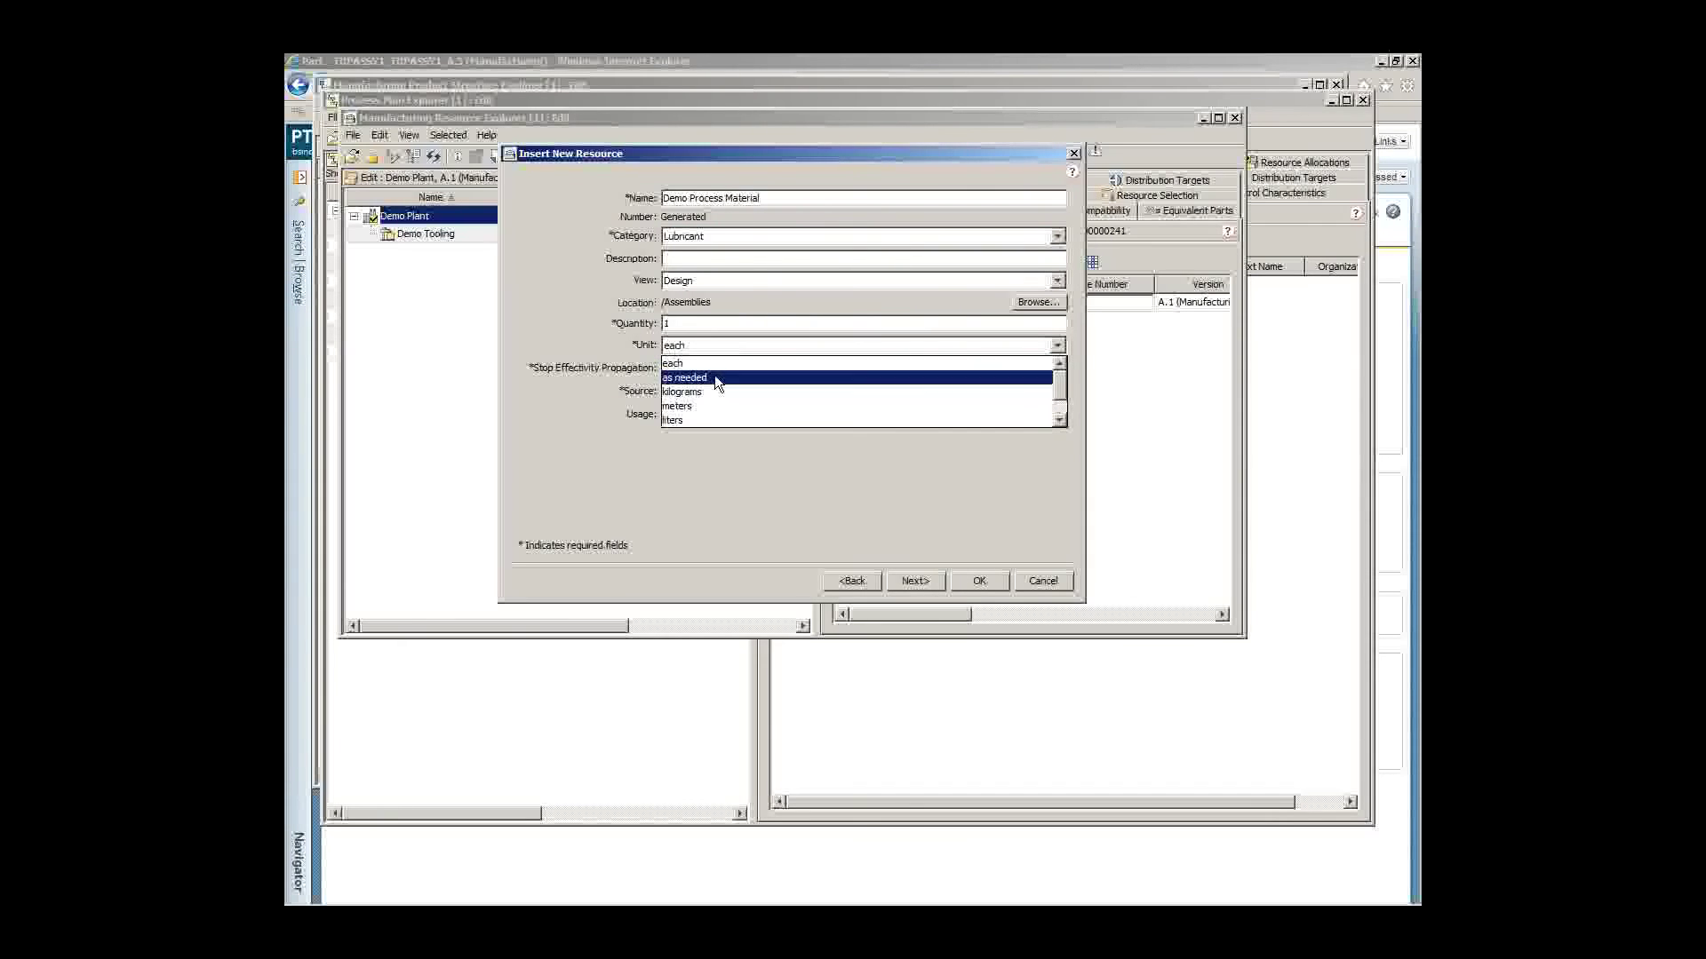
pyautogui.click(714, 375)
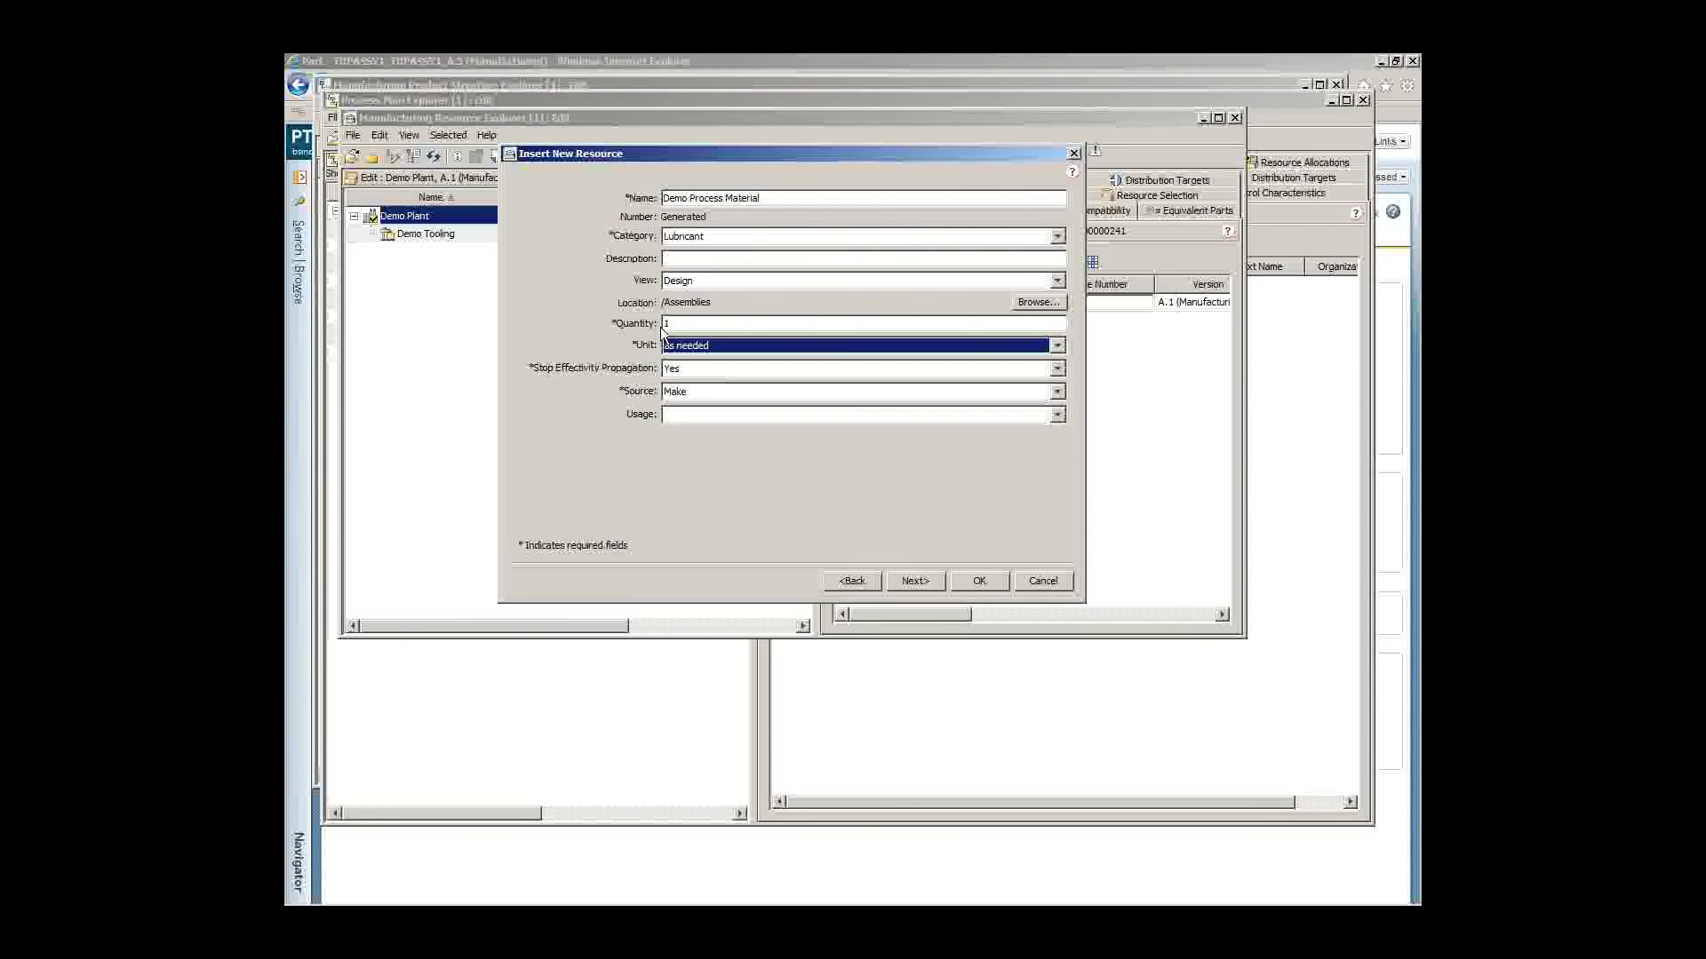
pyautogui.click(728, 286)
pyautogui.click(718, 311)
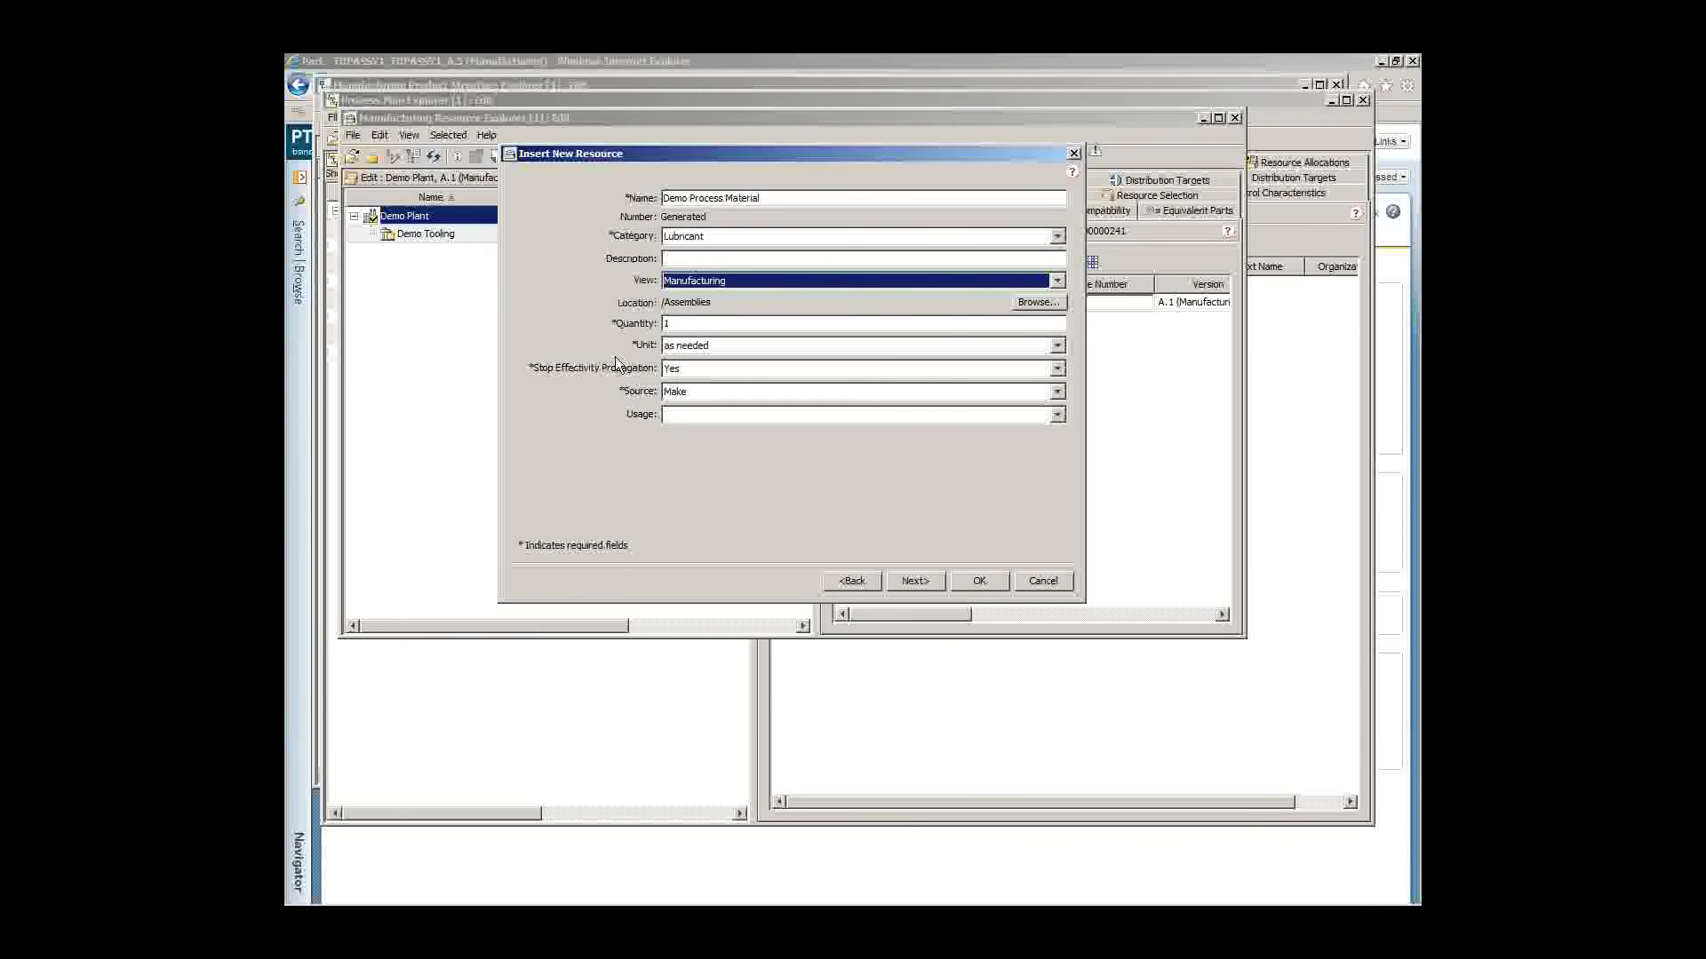
pyautogui.click(979, 580)
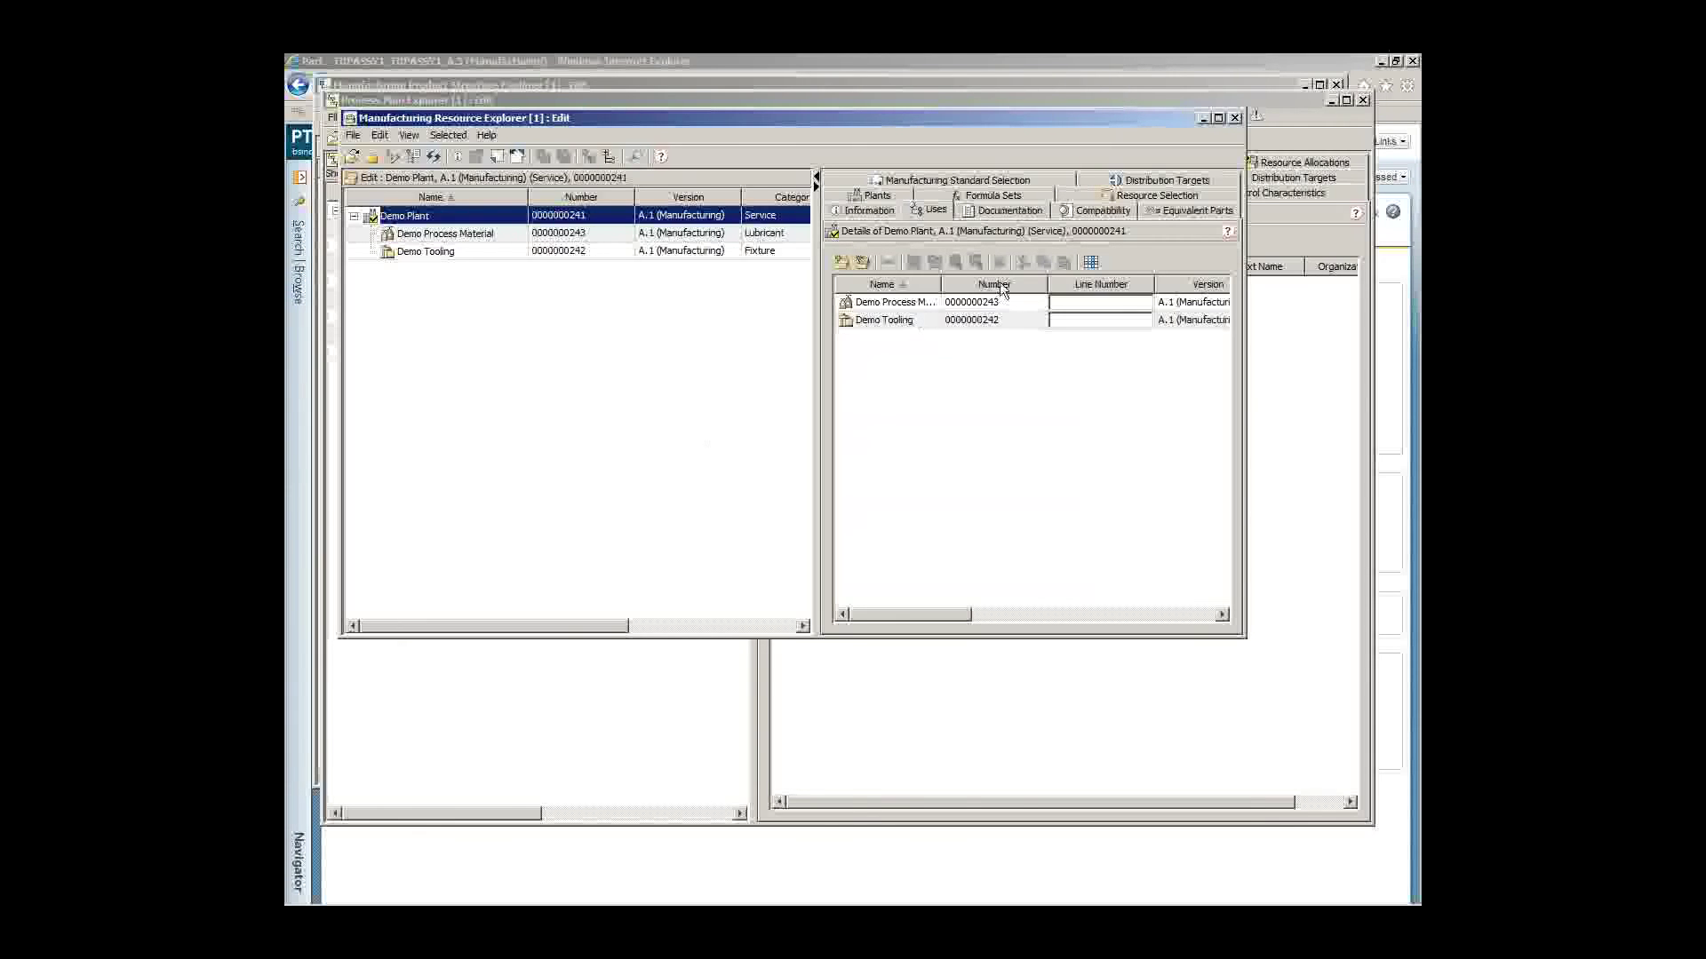
# Step: Check in the Demo Plant with the comment "Demo plant created"
pyautogui.click(498, 156)
pyautogui.write('Demo plAnt created')
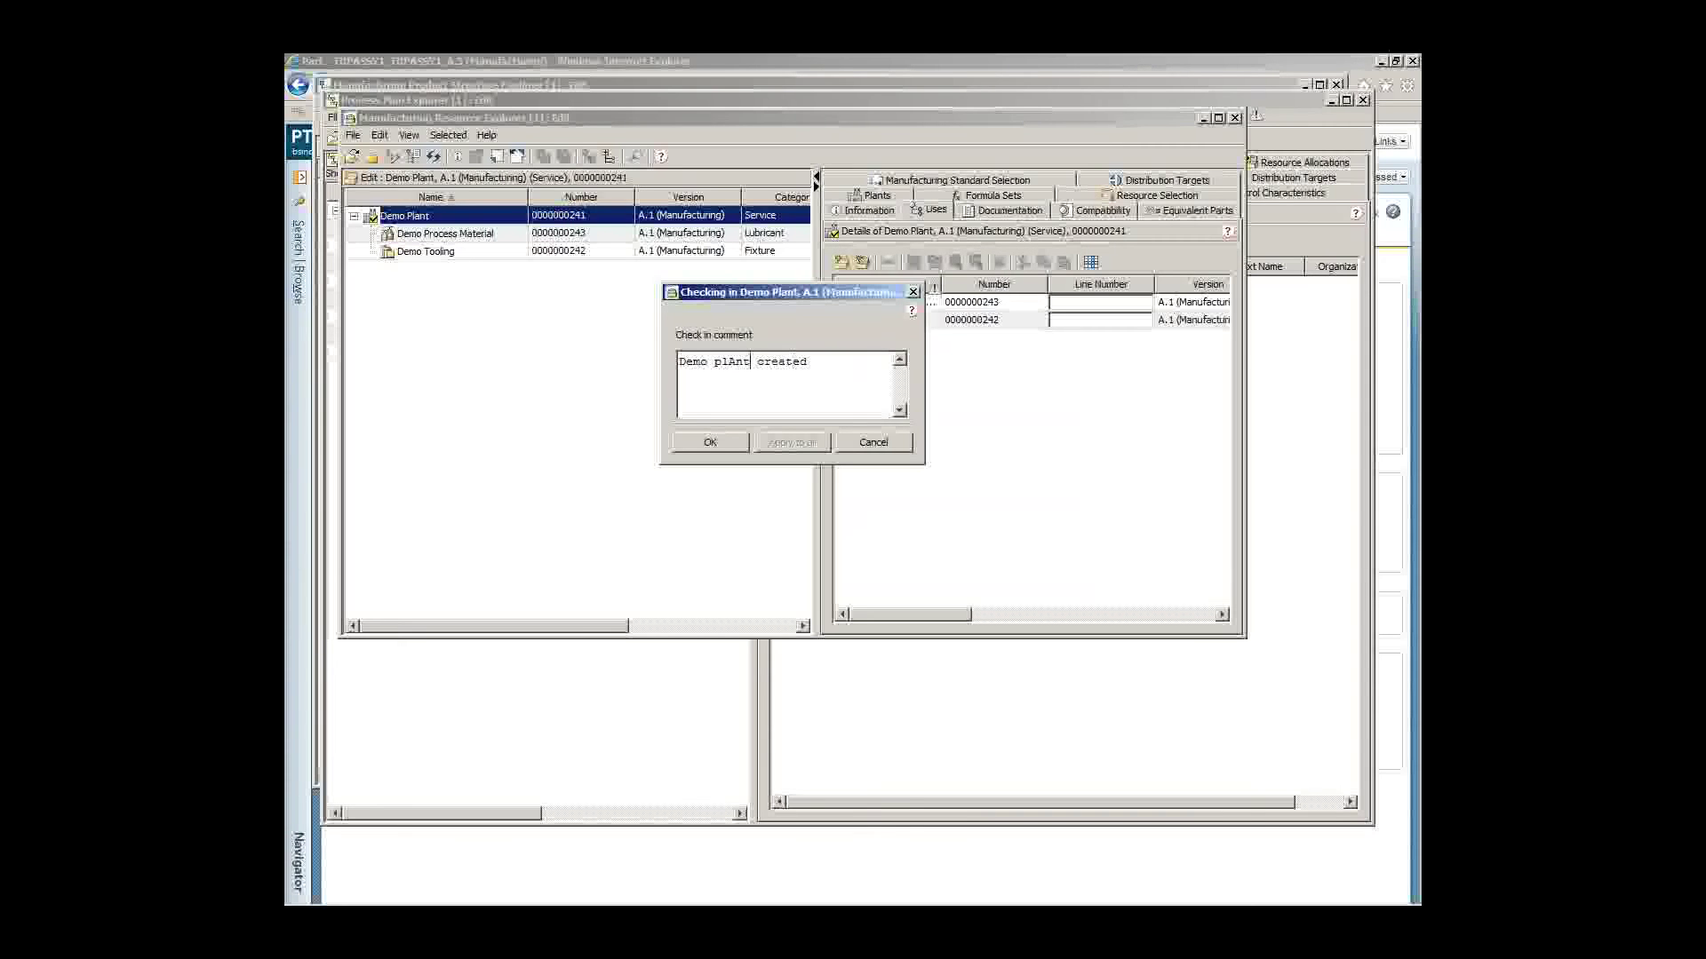
pyautogui.click(737, 361)
pyautogui.press('BackSpace')
pyautogui.write('a')
pyautogui.click(692, 435)
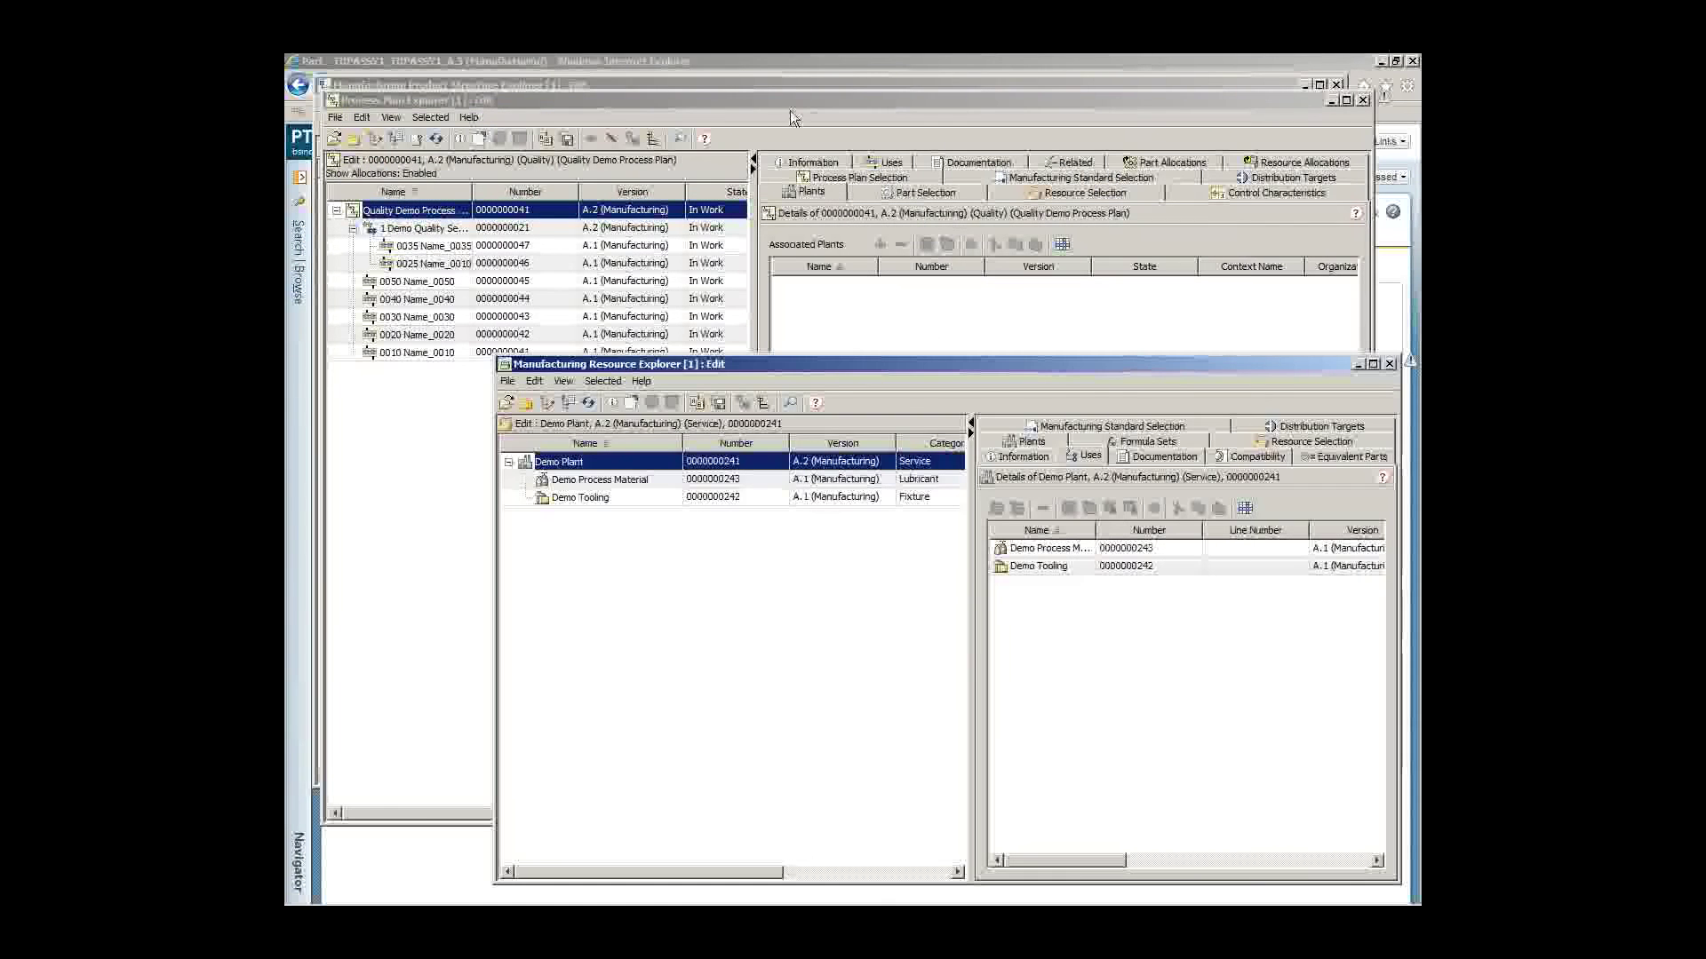
# Step: Check out the Quality Demo Process Plan in the Process Plan Explorer and associate the existing Demo Plant with it
pyautogui.click(773, 103)
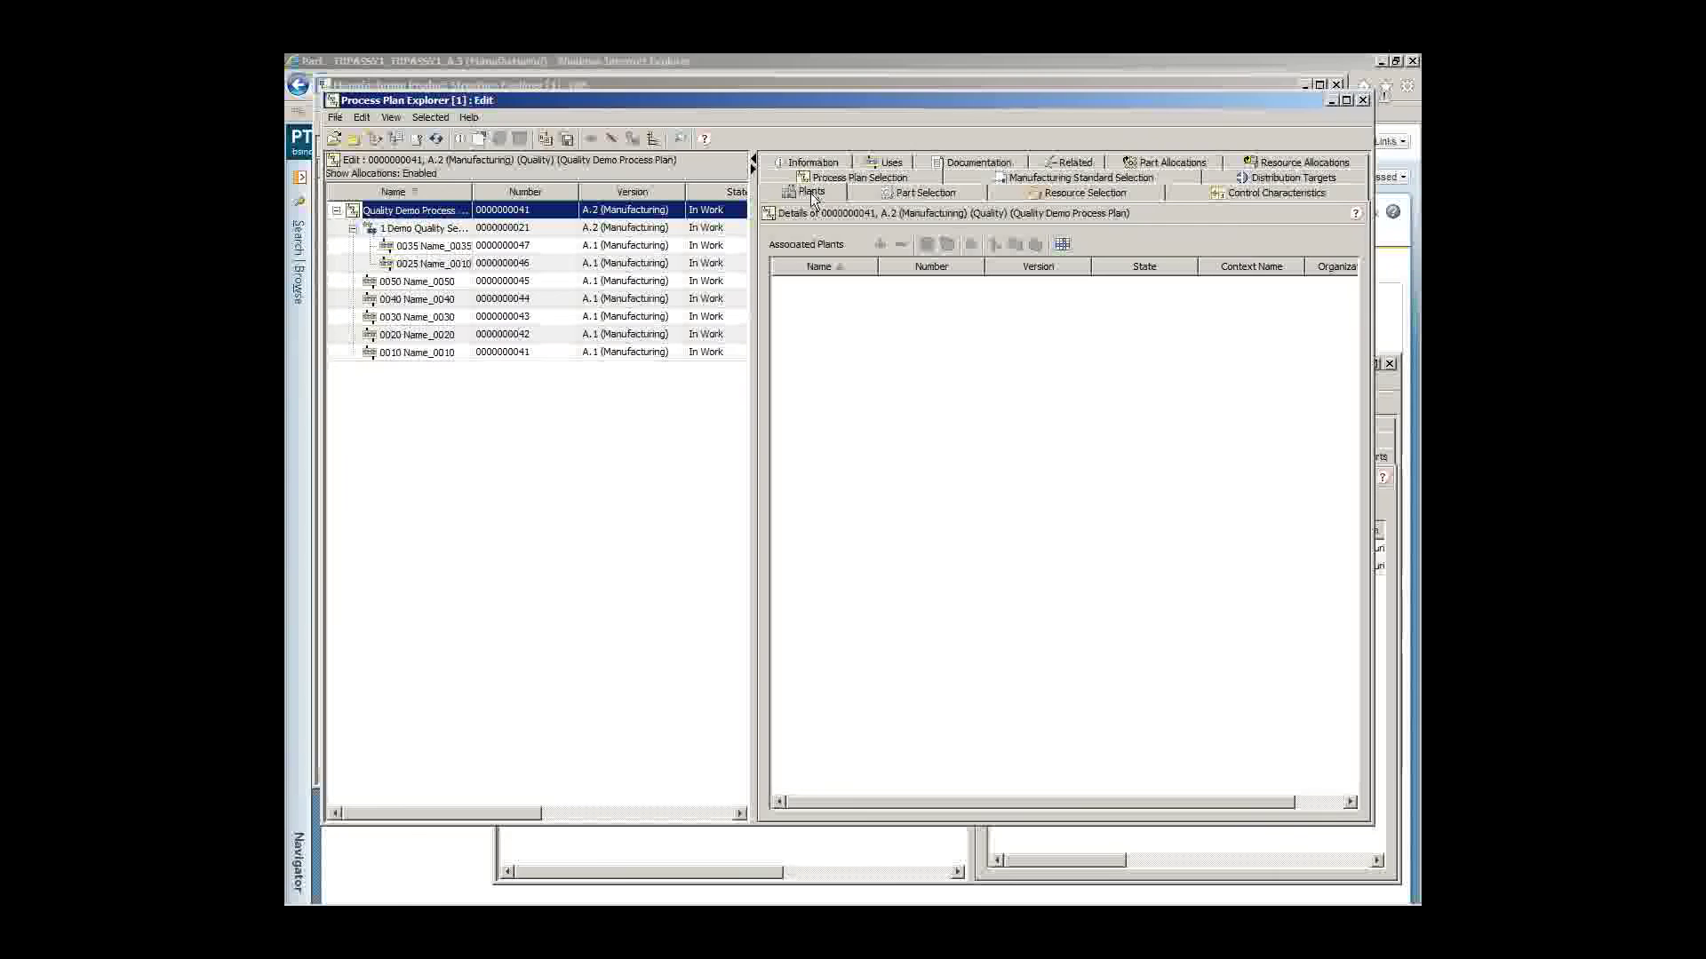
pyautogui.click(483, 139)
pyautogui.click(479, 139)
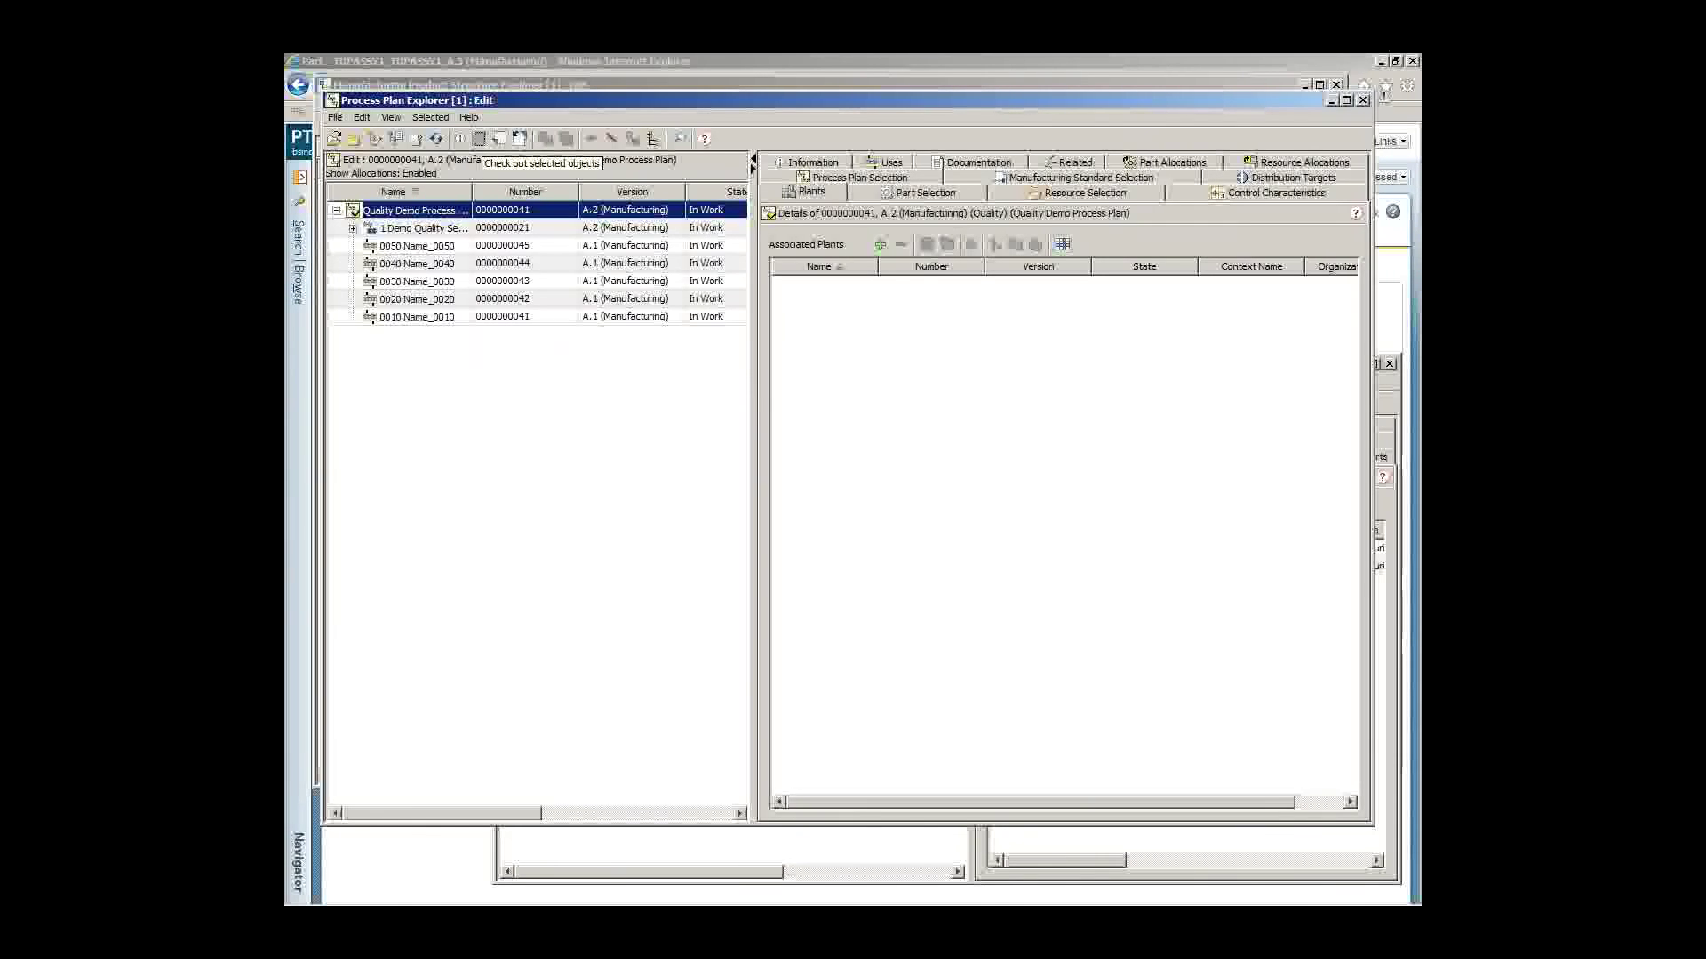
pyautogui.click(880, 246)
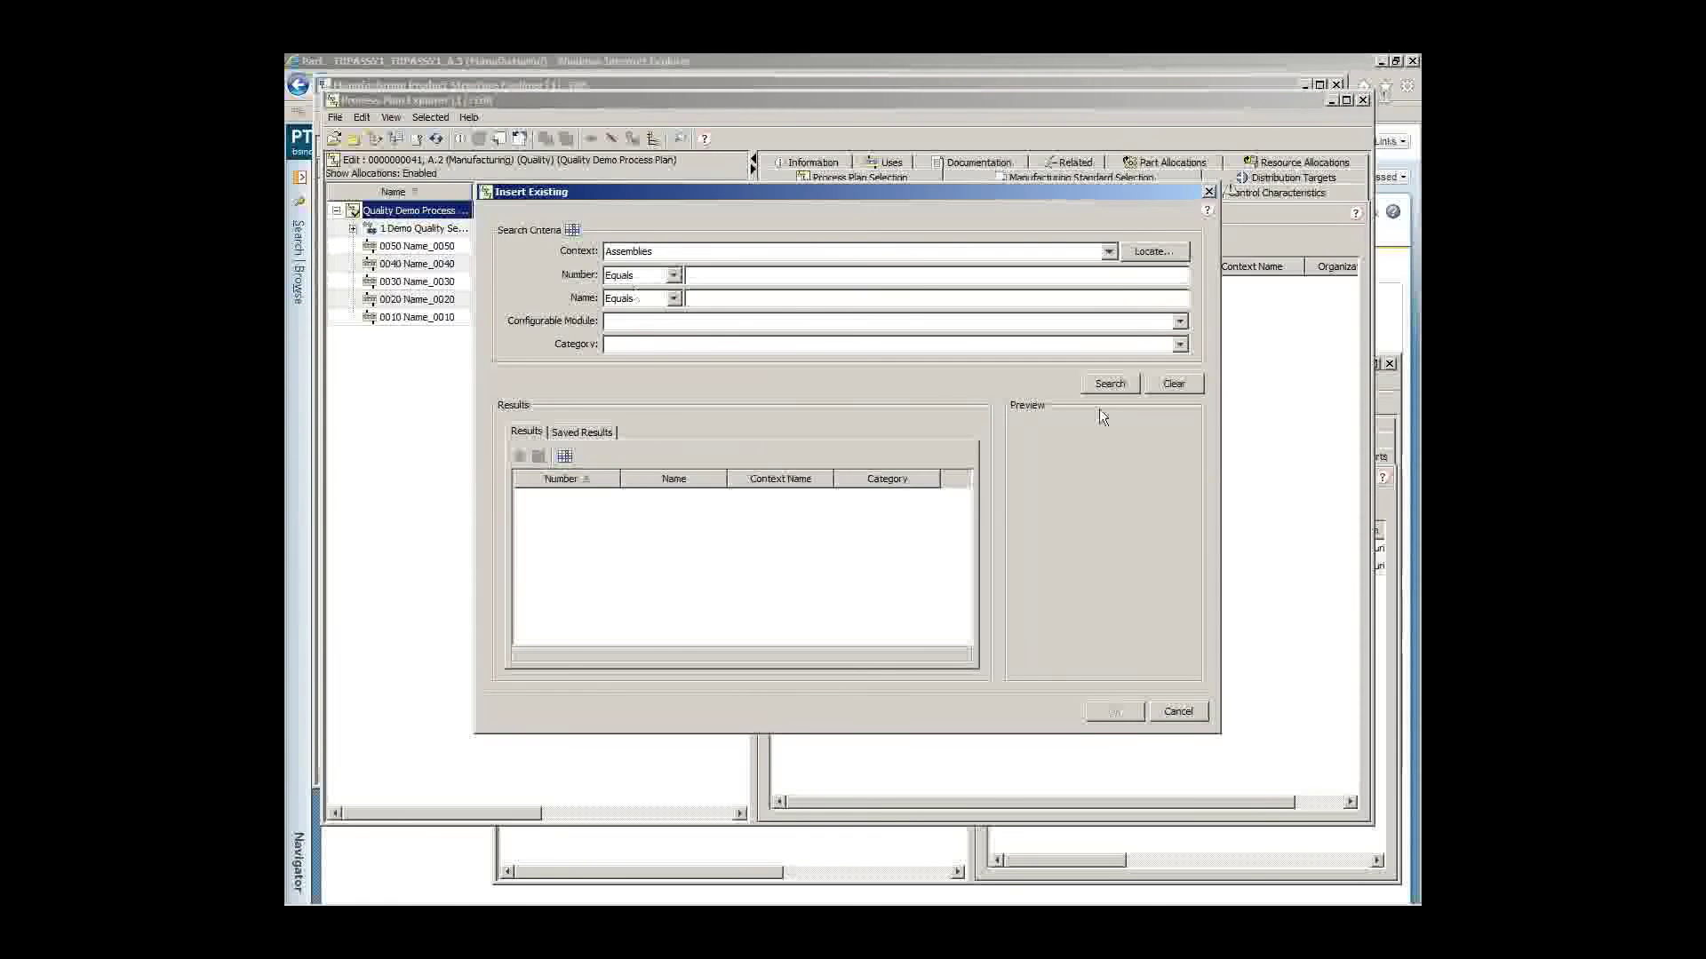
pyautogui.click(1111, 384)
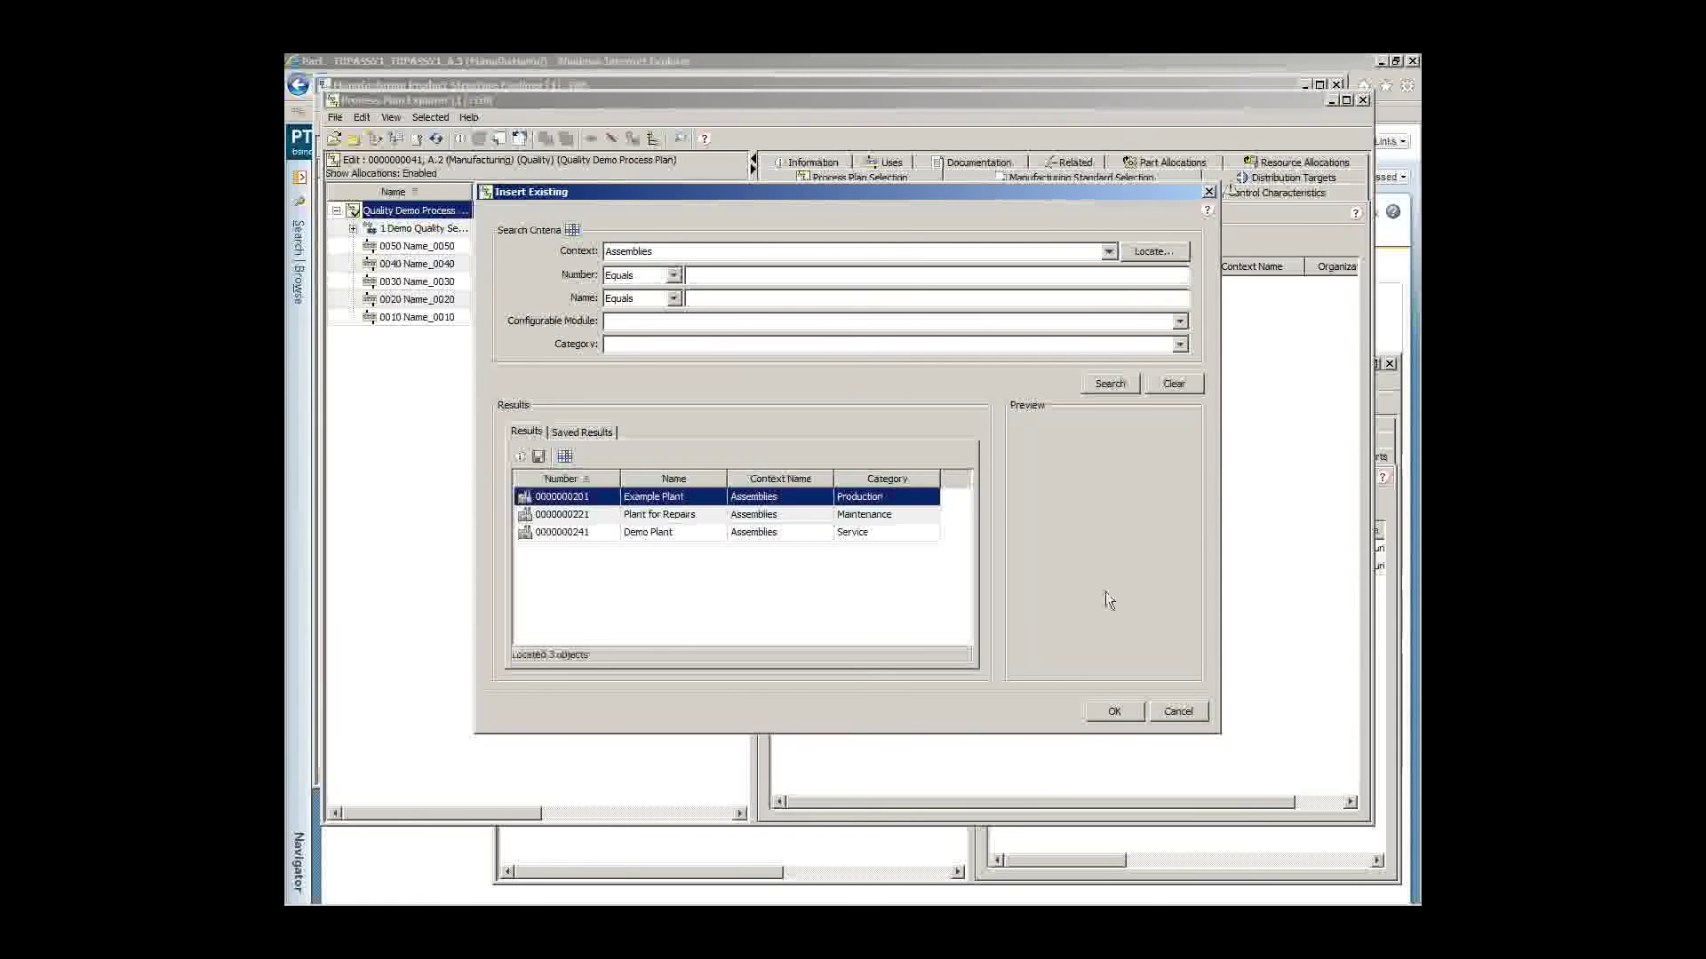
pyautogui.click(662, 532)
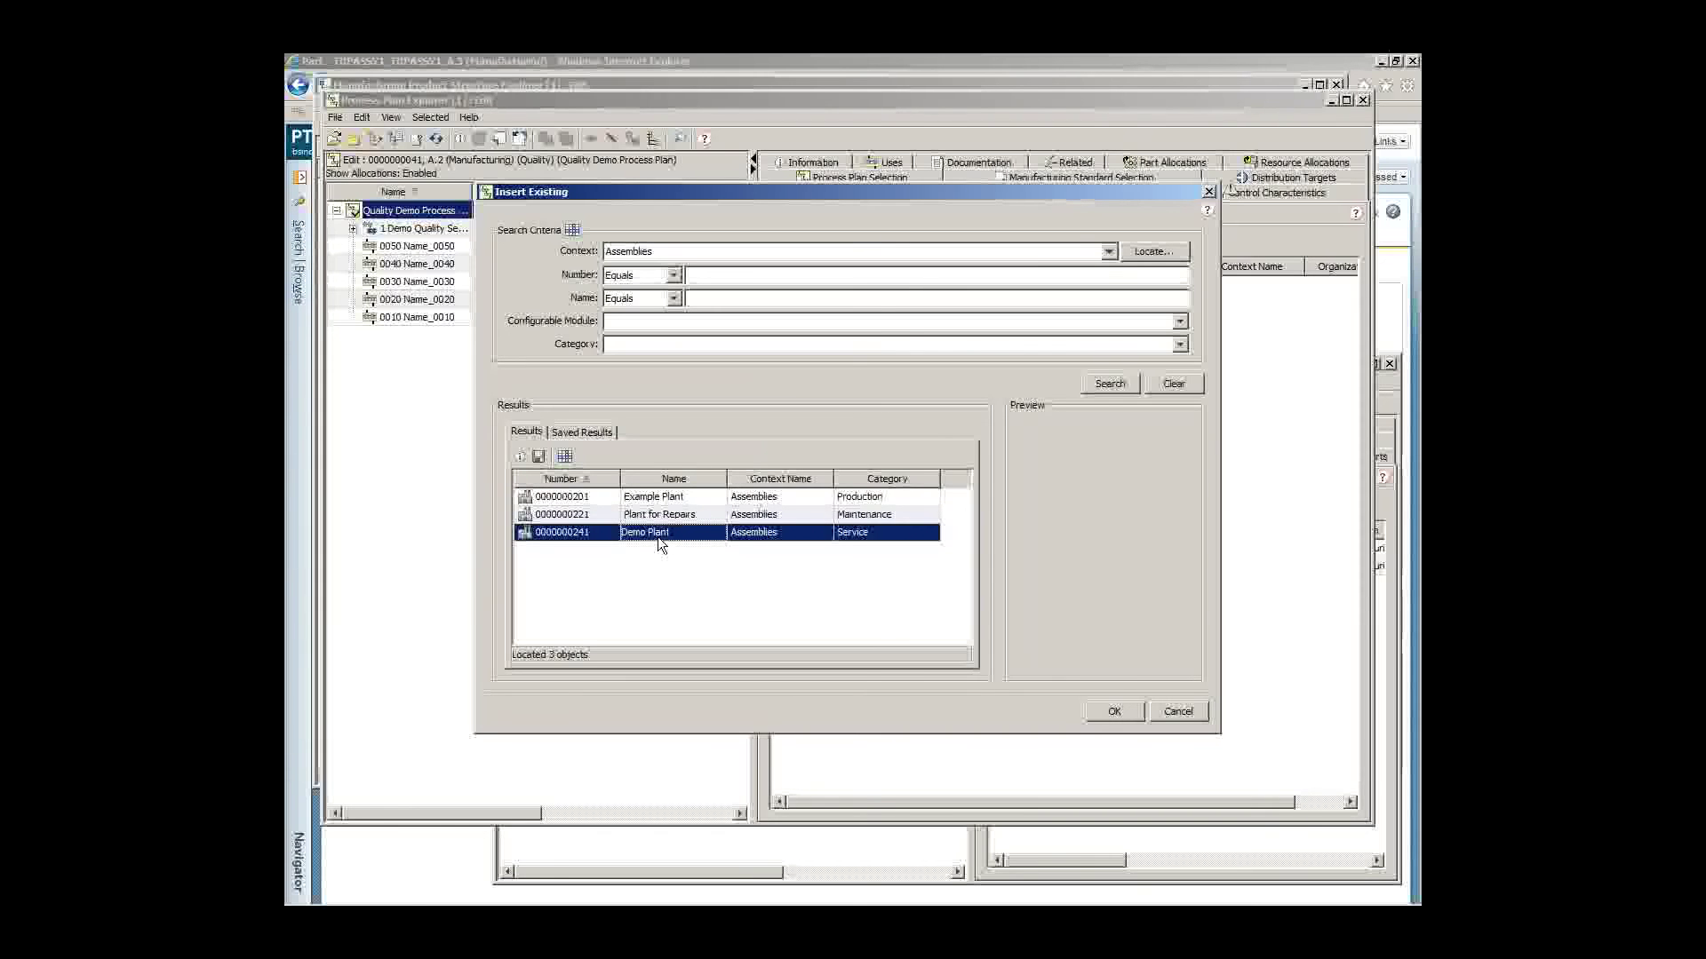
pyautogui.click(1116, 710)
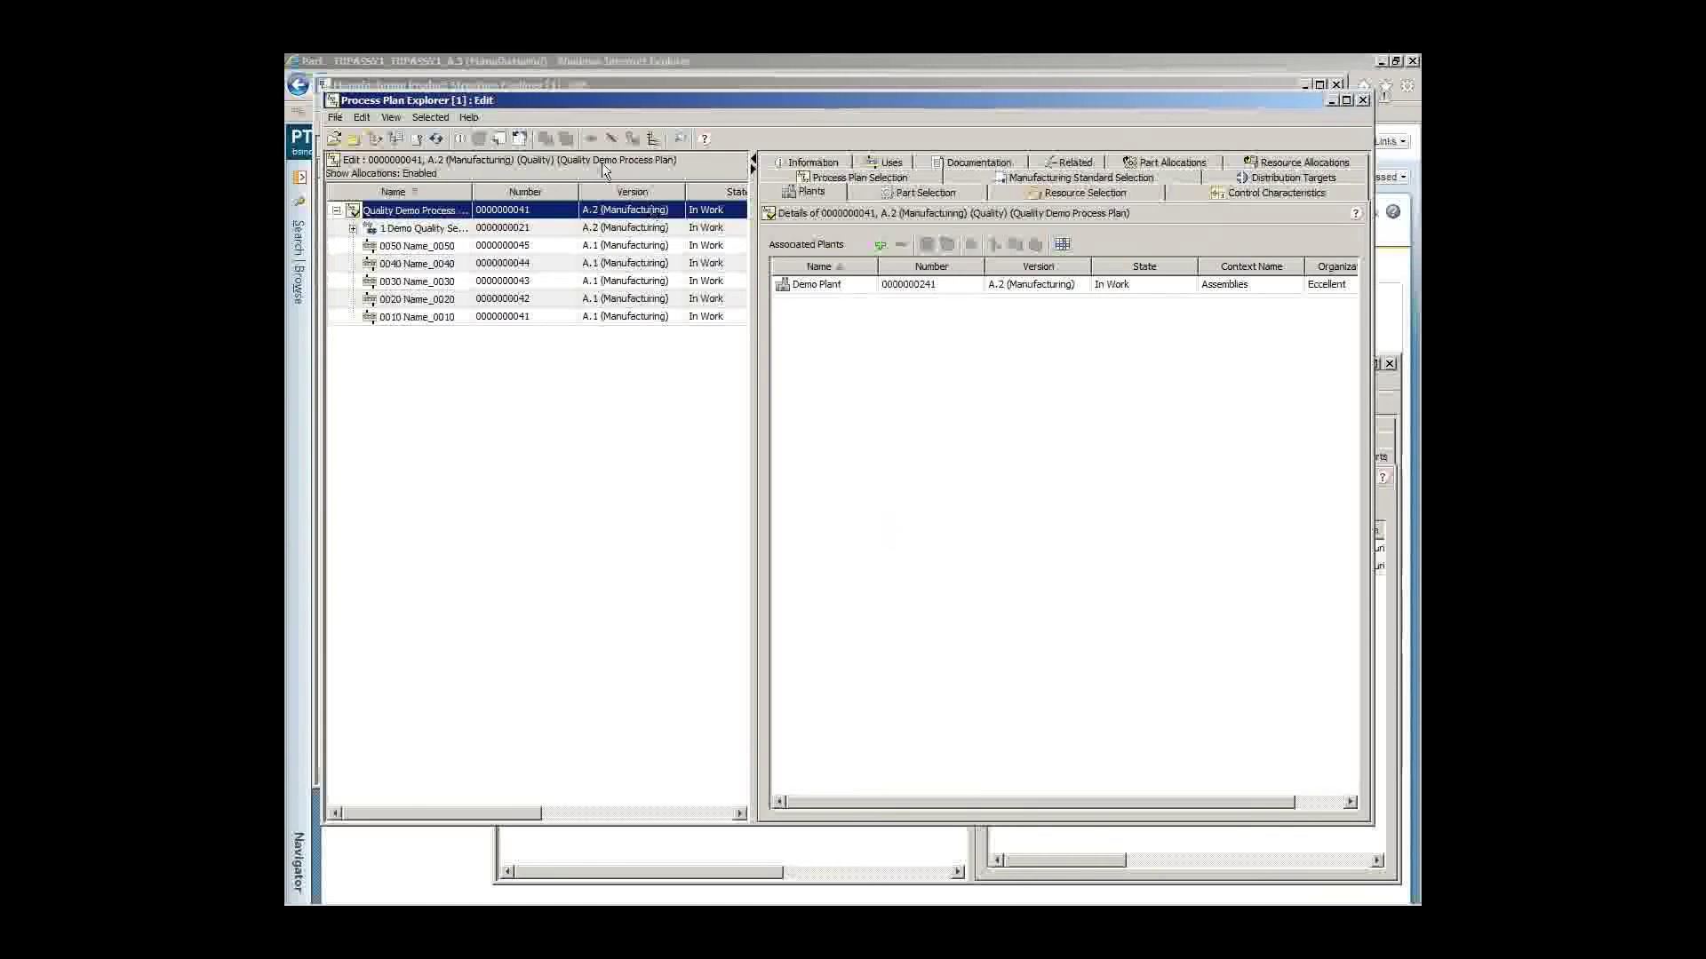
# Step: Check in the Quality Demo Process Plan with the comment "Associated Demo Plant"
pyautogui.click(501, 140)
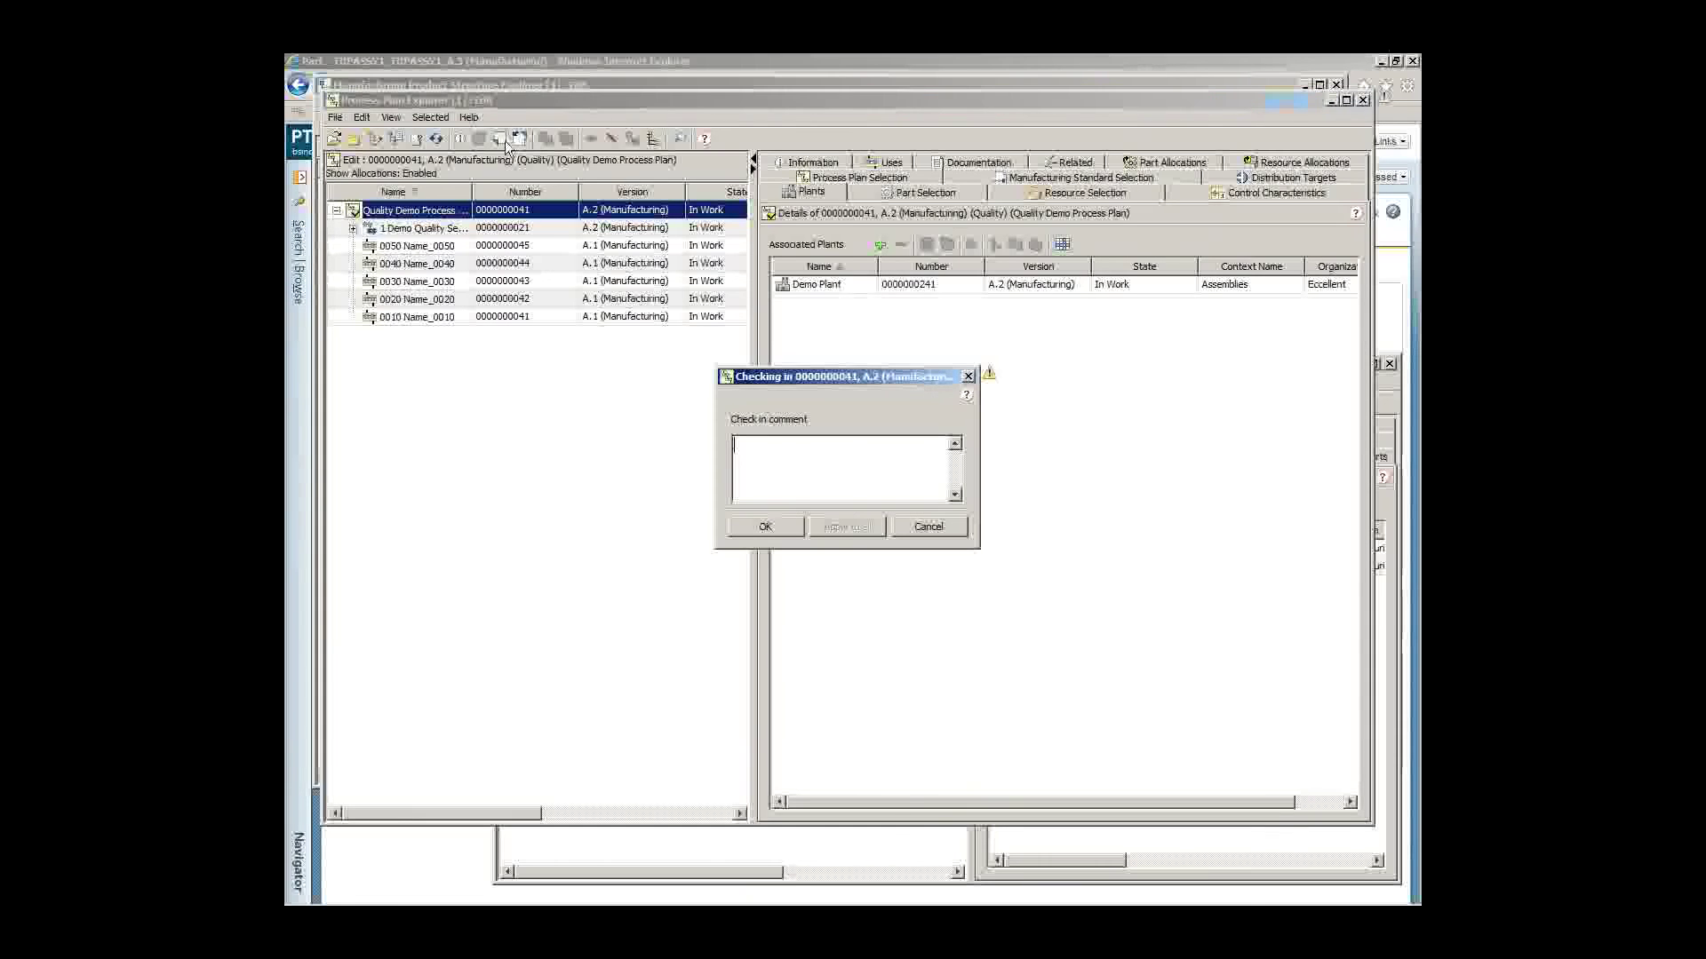
pyautogui.write('Associated Plant')
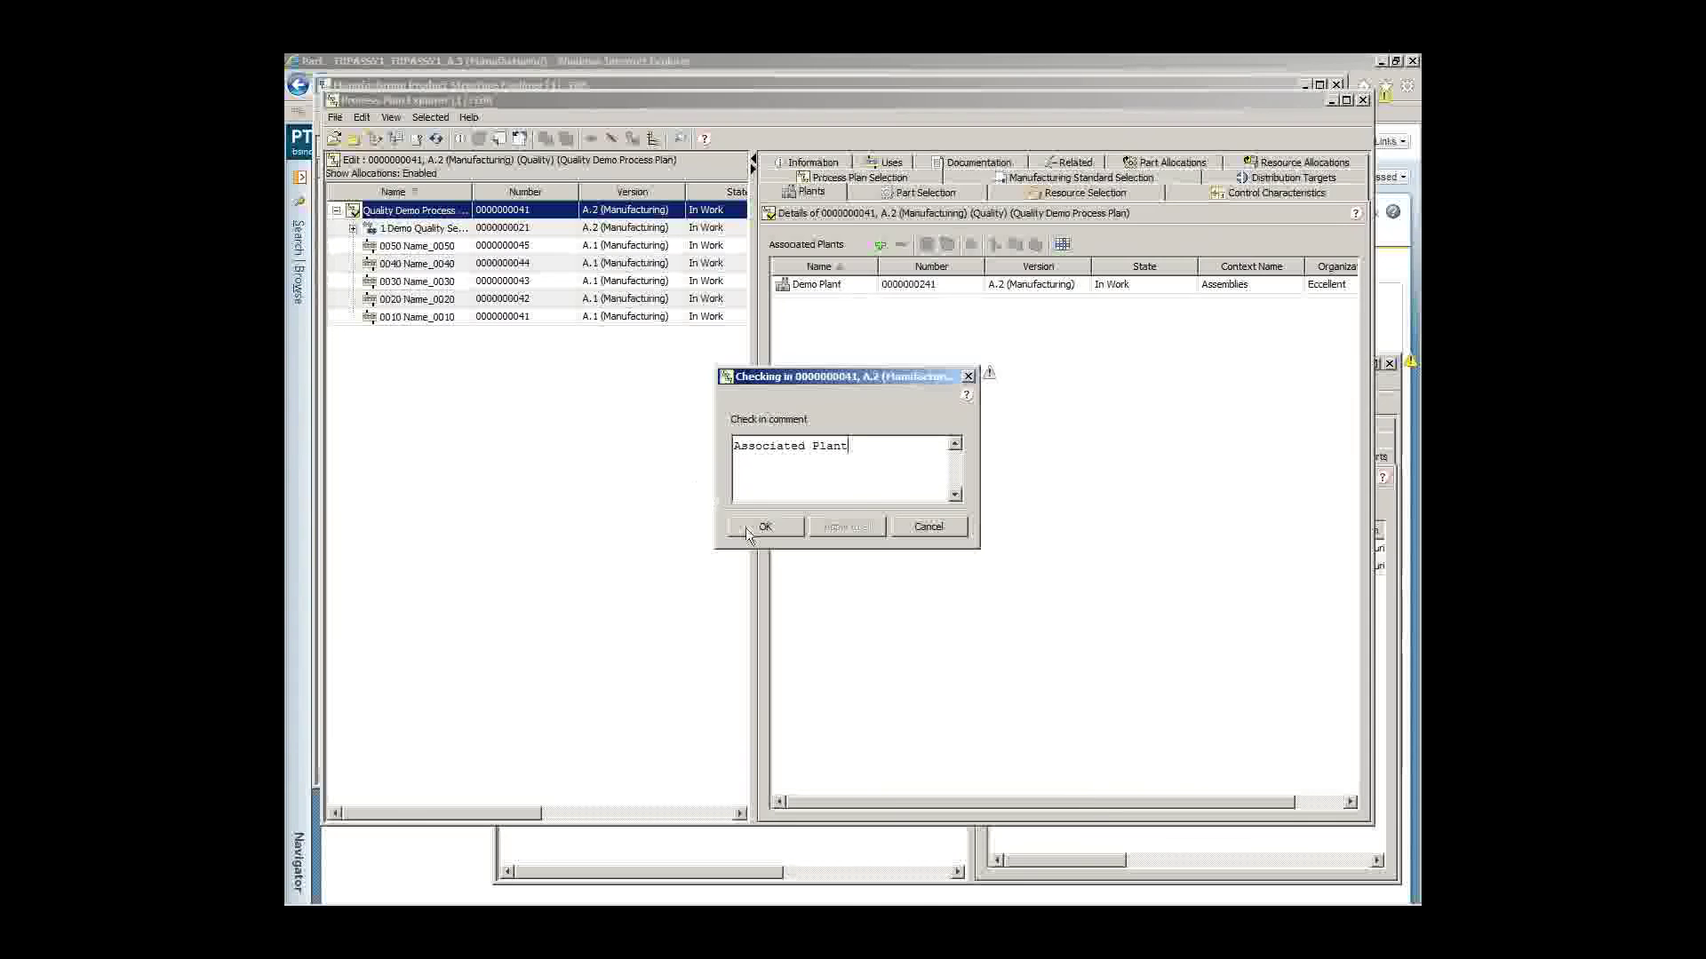
pyautogui.click(812, 446)
pyautogui.write('Demo')
pyautogui.click(765, 527)
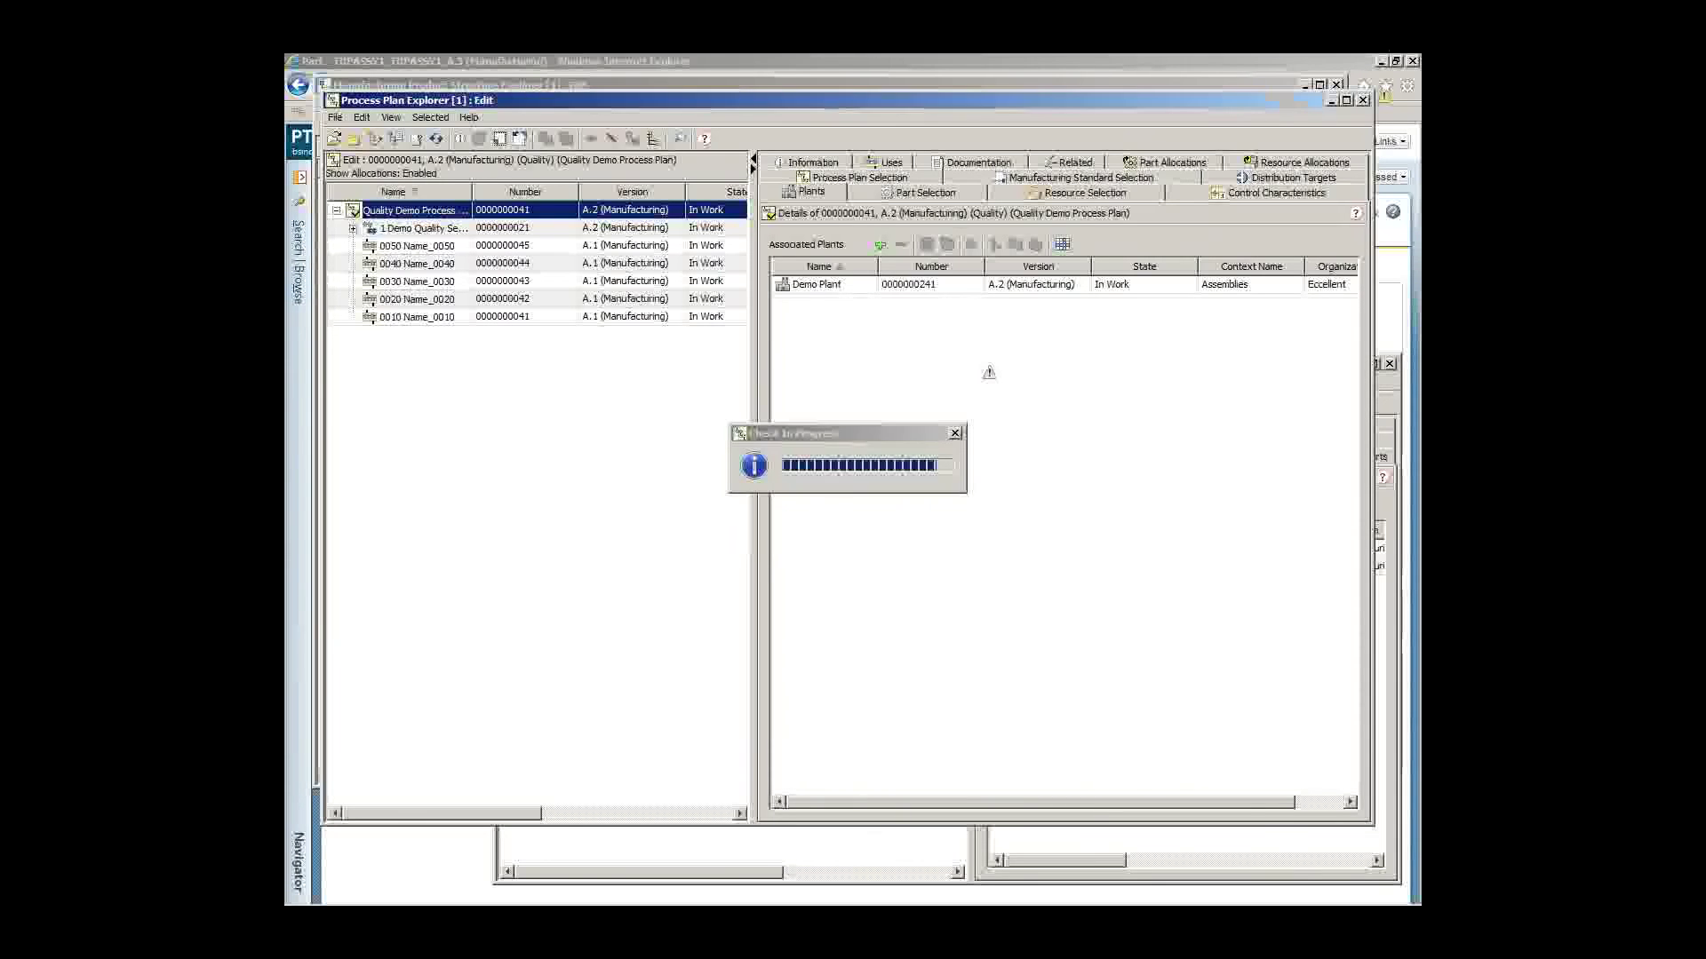
# Step: Check out TOPASSY1 in the Manufacturing Product Structure Explorer and associate the existing Demo Plant with it
pyautogui.moveTo(788, 94); pyautogui.dragTo(816, 123)
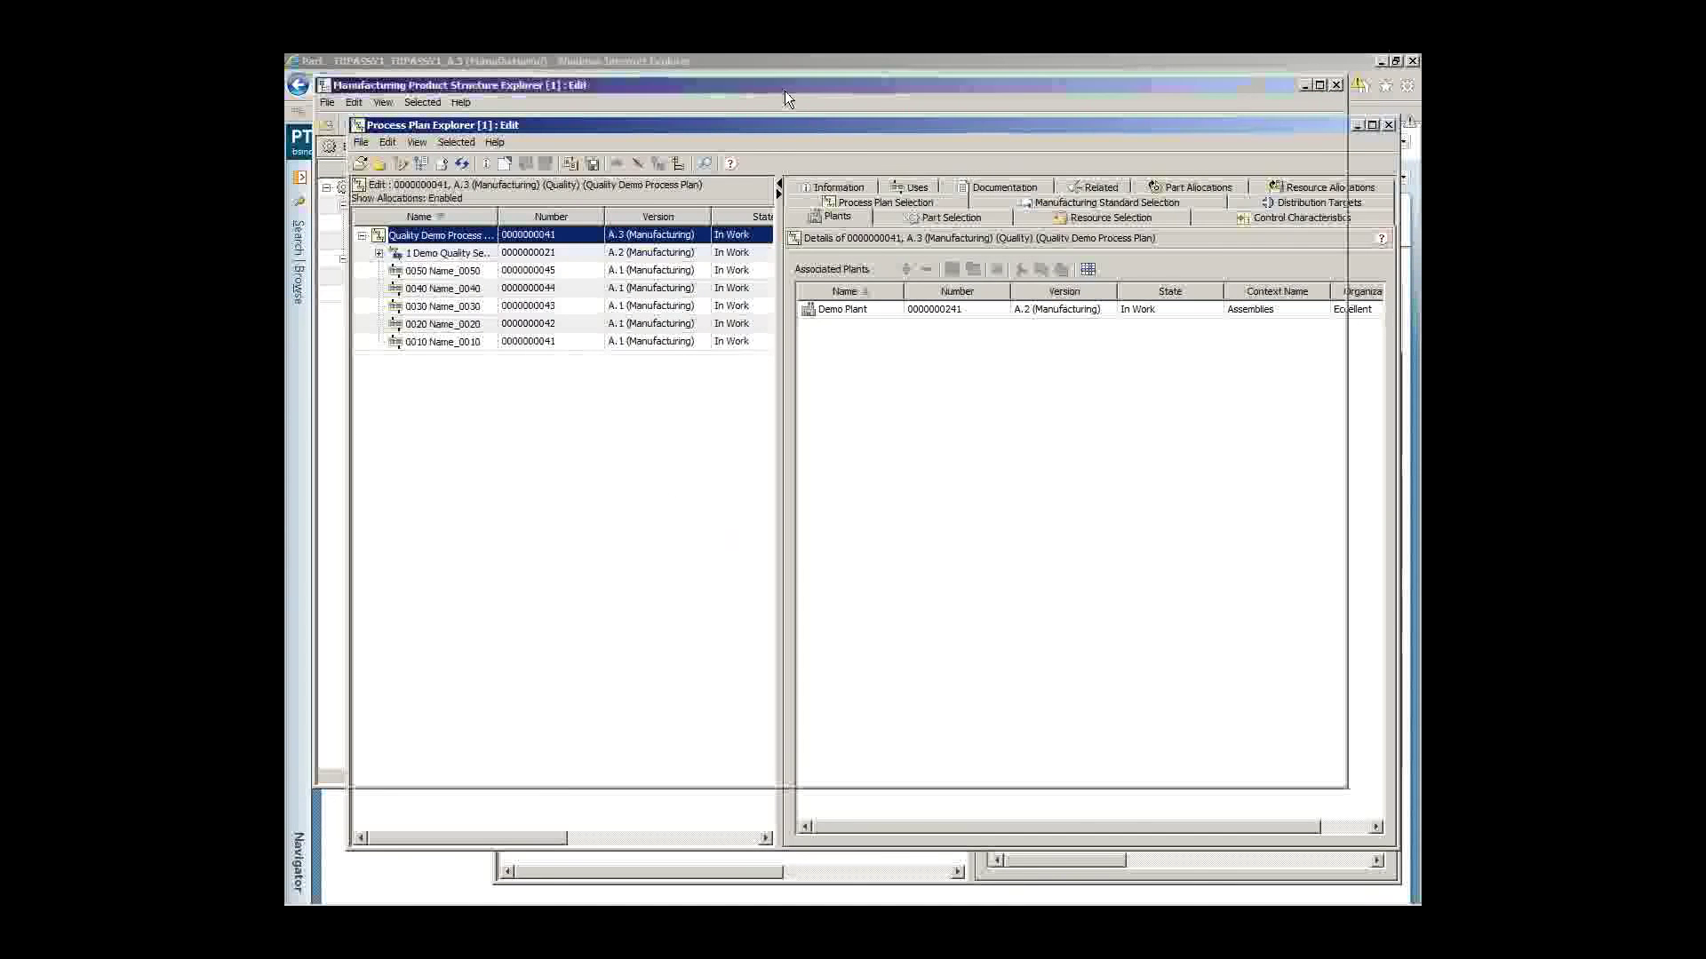
pyautogui.click(785, 90)
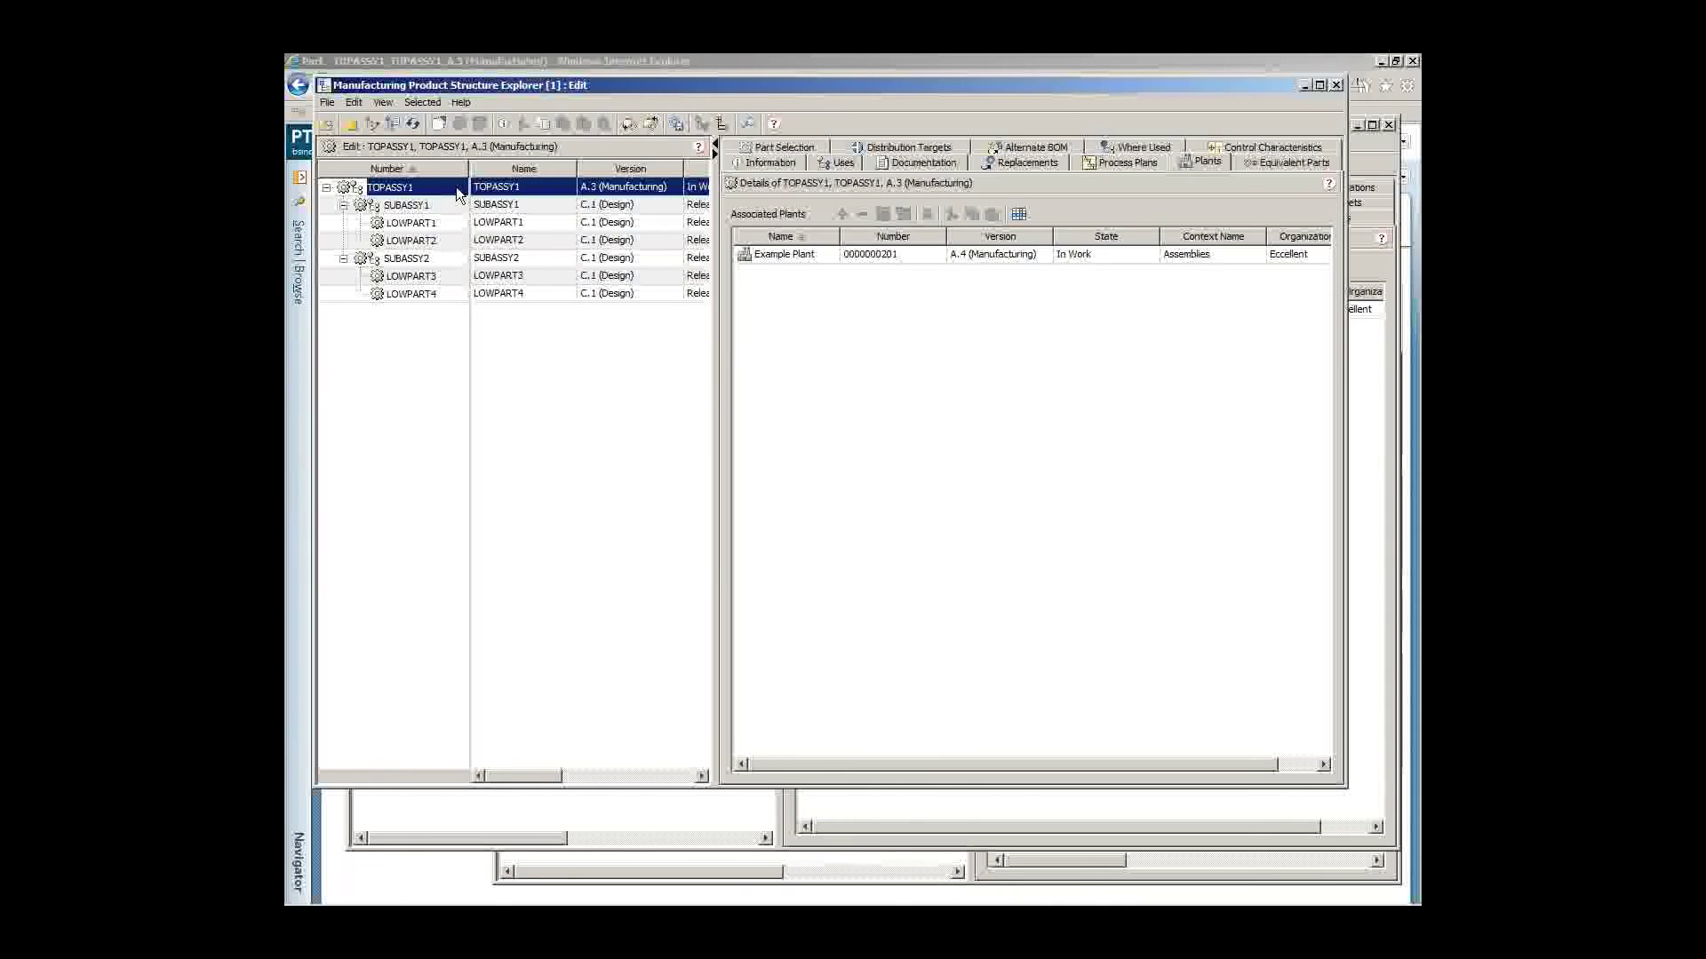
pyautogui.click(439, 125)
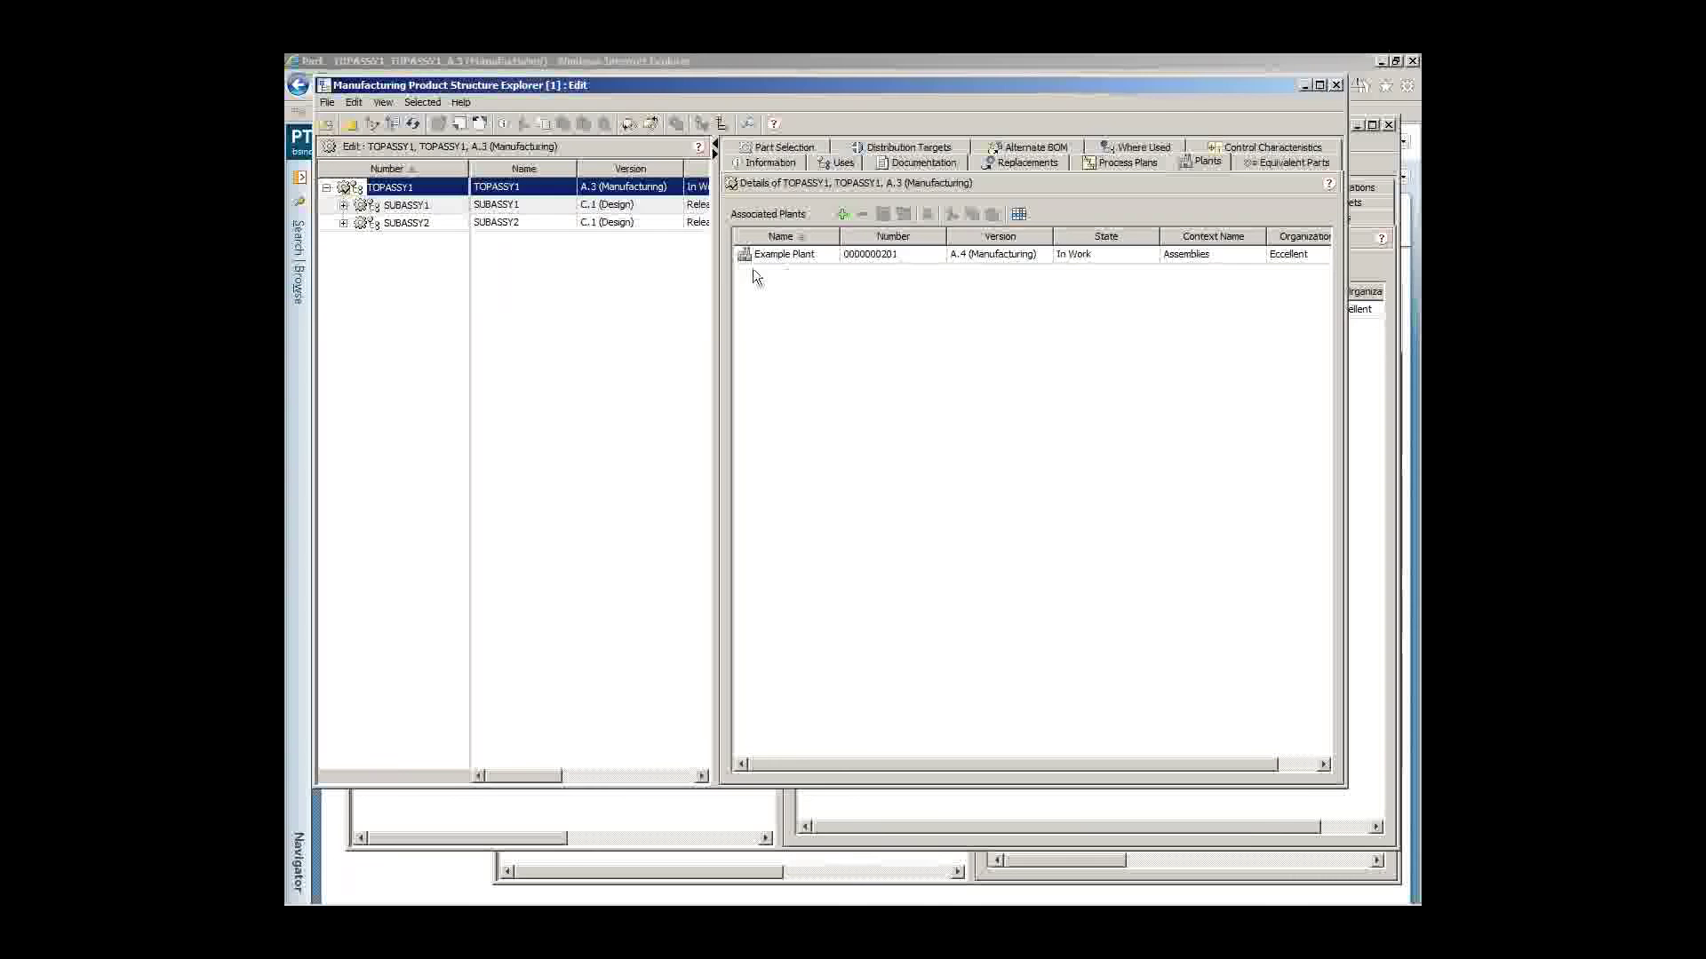
pyautogui.click(843, 214)
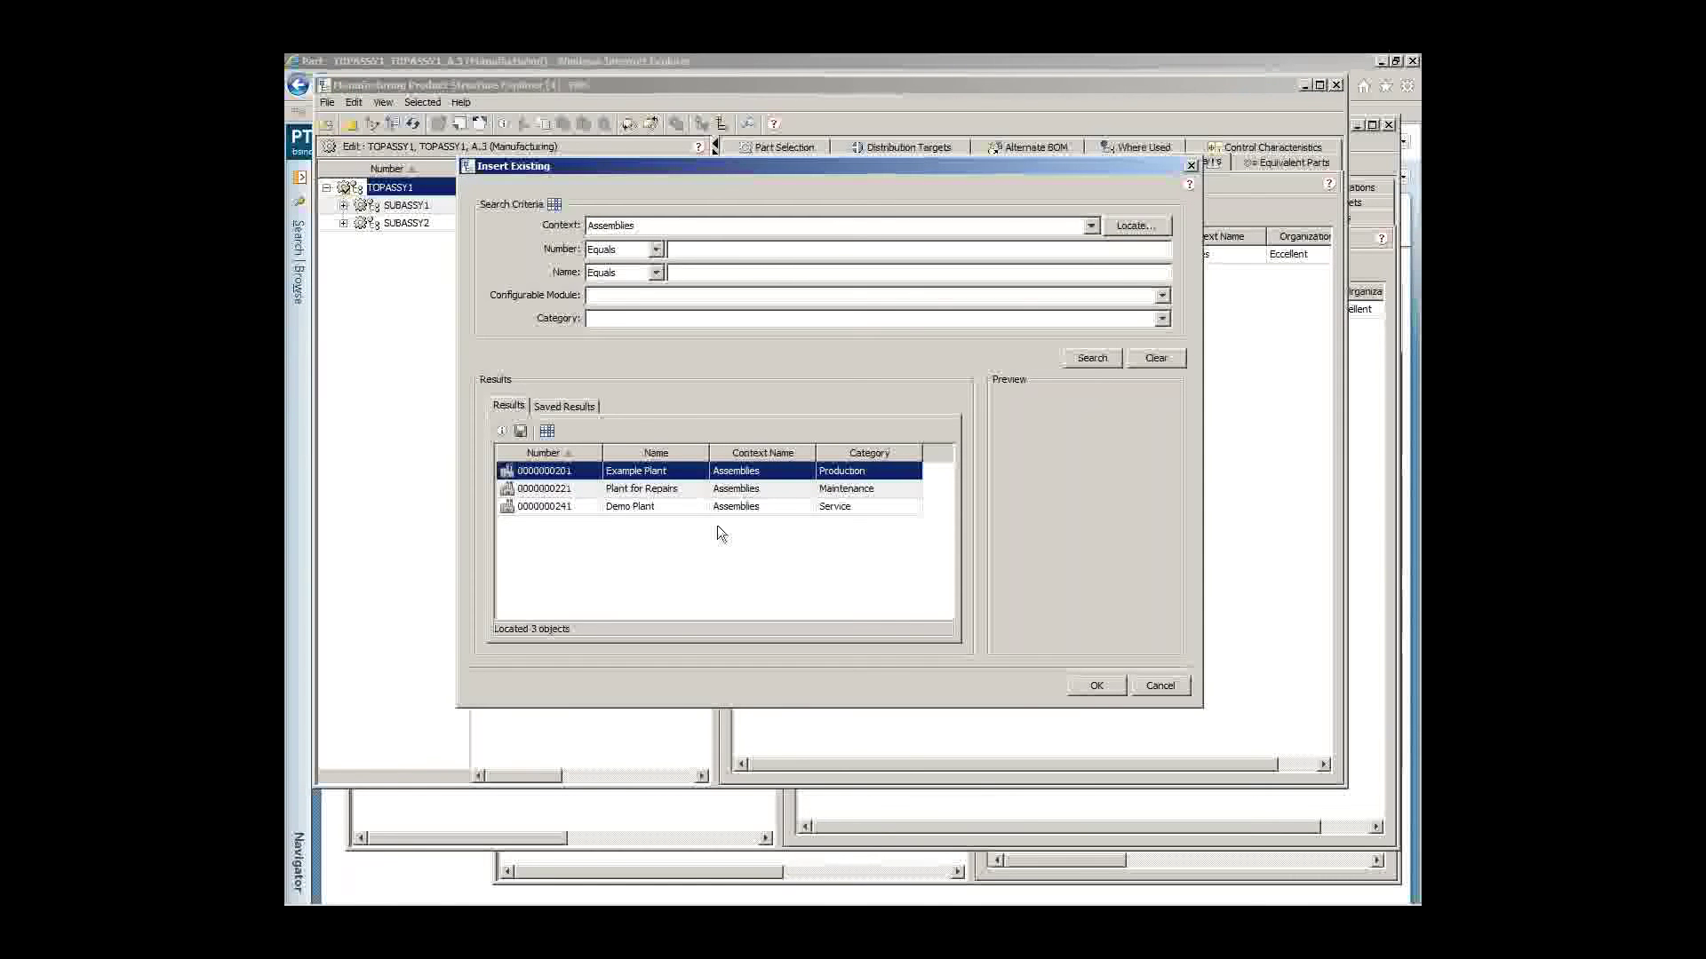
pyautogui.click(782, 507)
pyautogui.click(1071, 685)
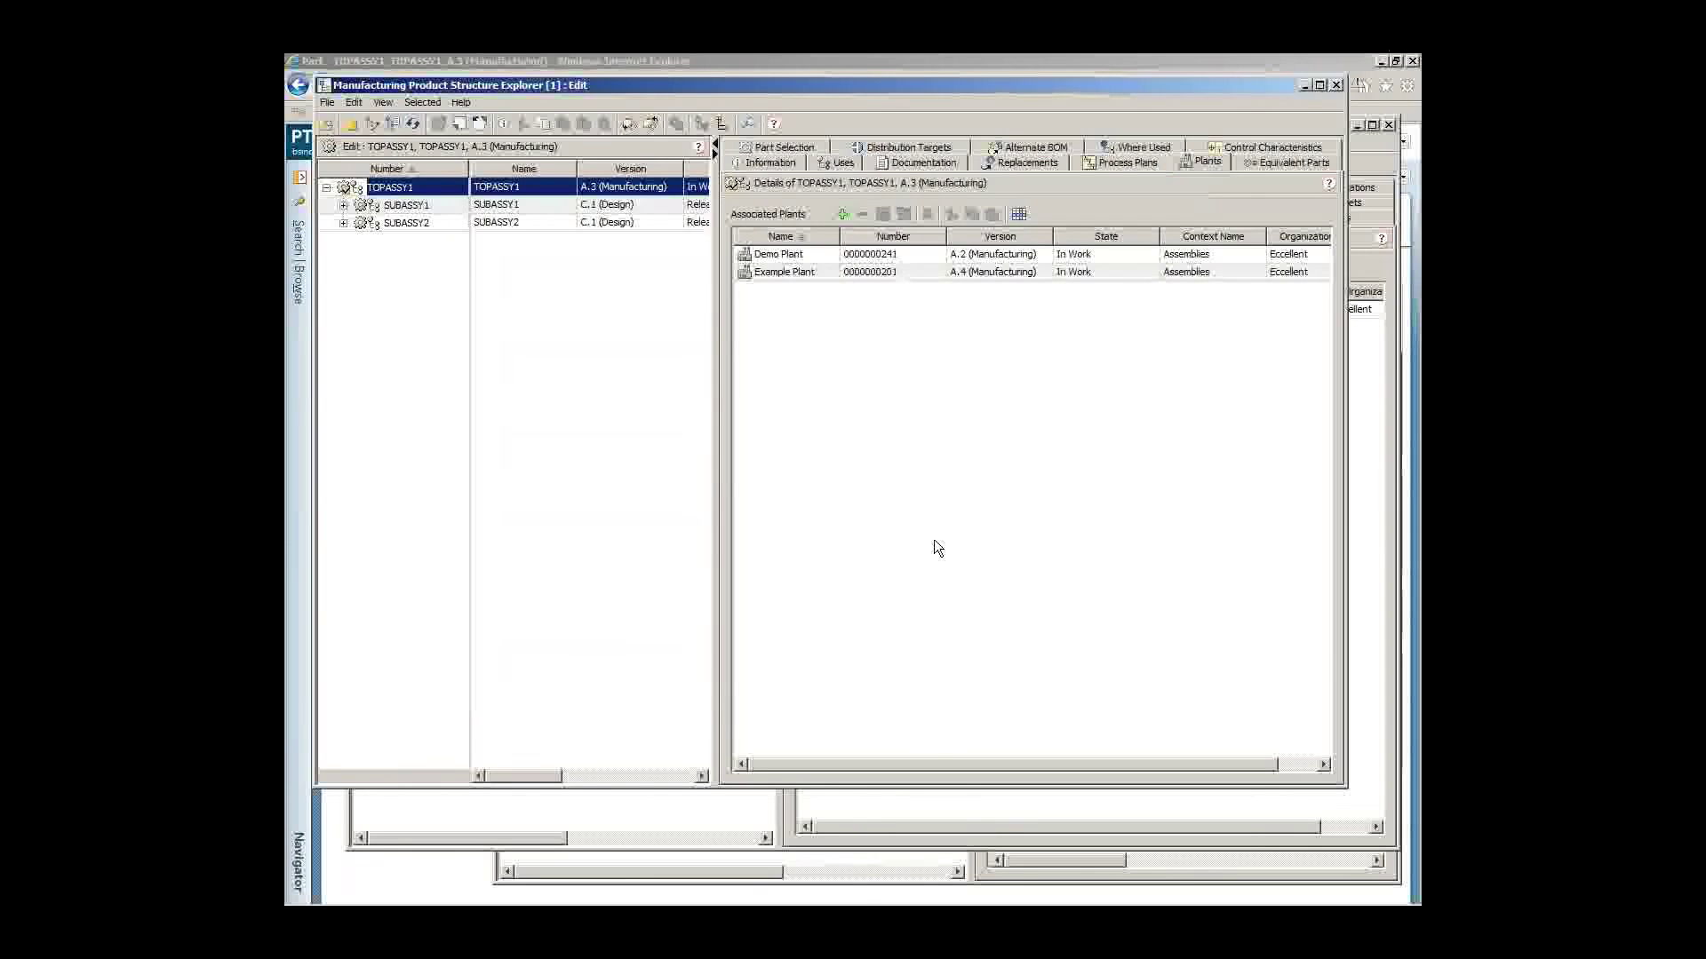
# Step: Check in TOPASSY1 with the comment "Associated demo plant"
pyautogui.click(461, 125)
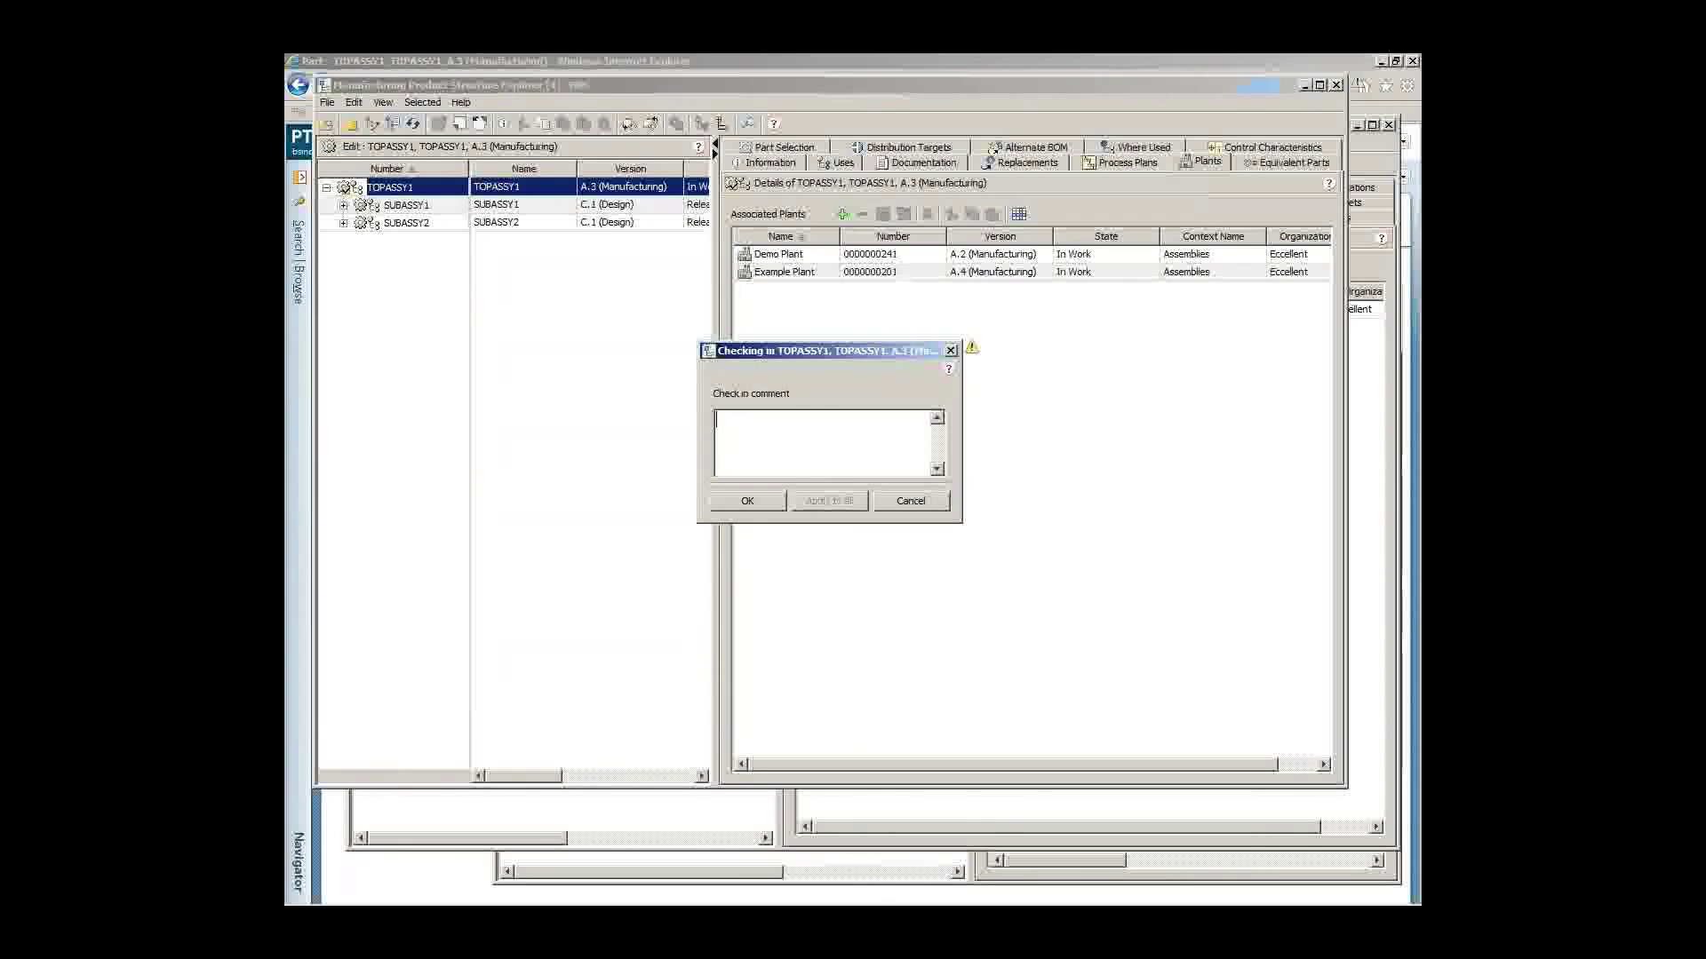
pyautogui.write('Associa')
pyautogui.write('ted demo plant')
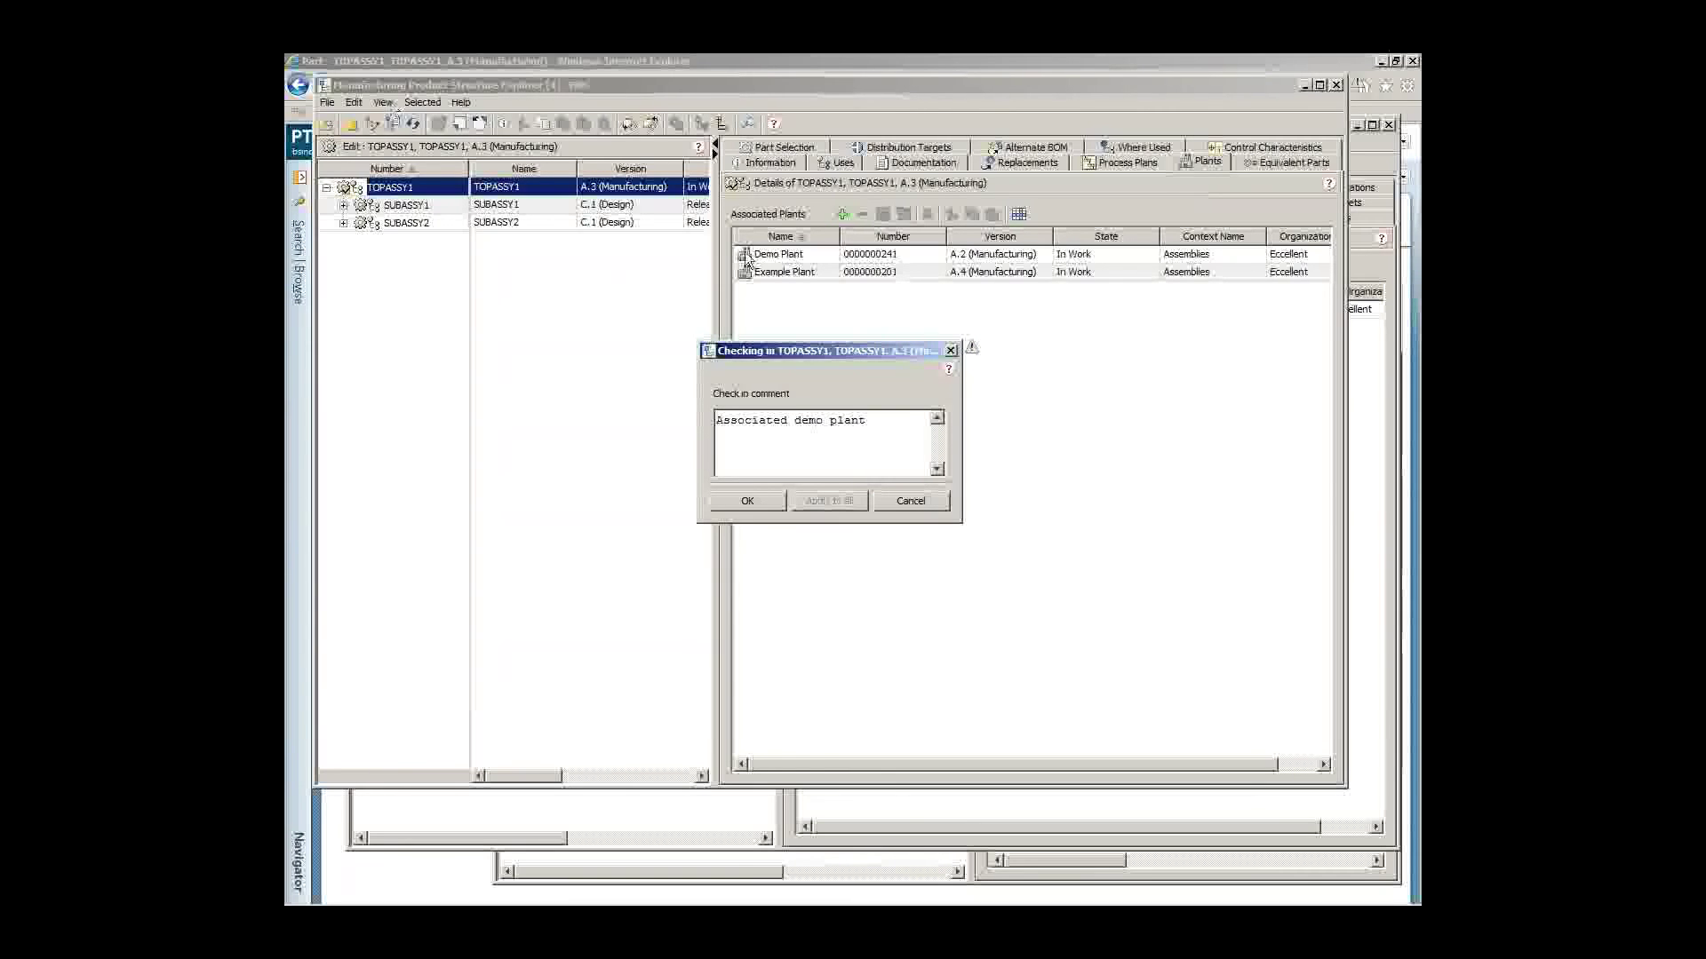
pyautogui.click(745, 500)
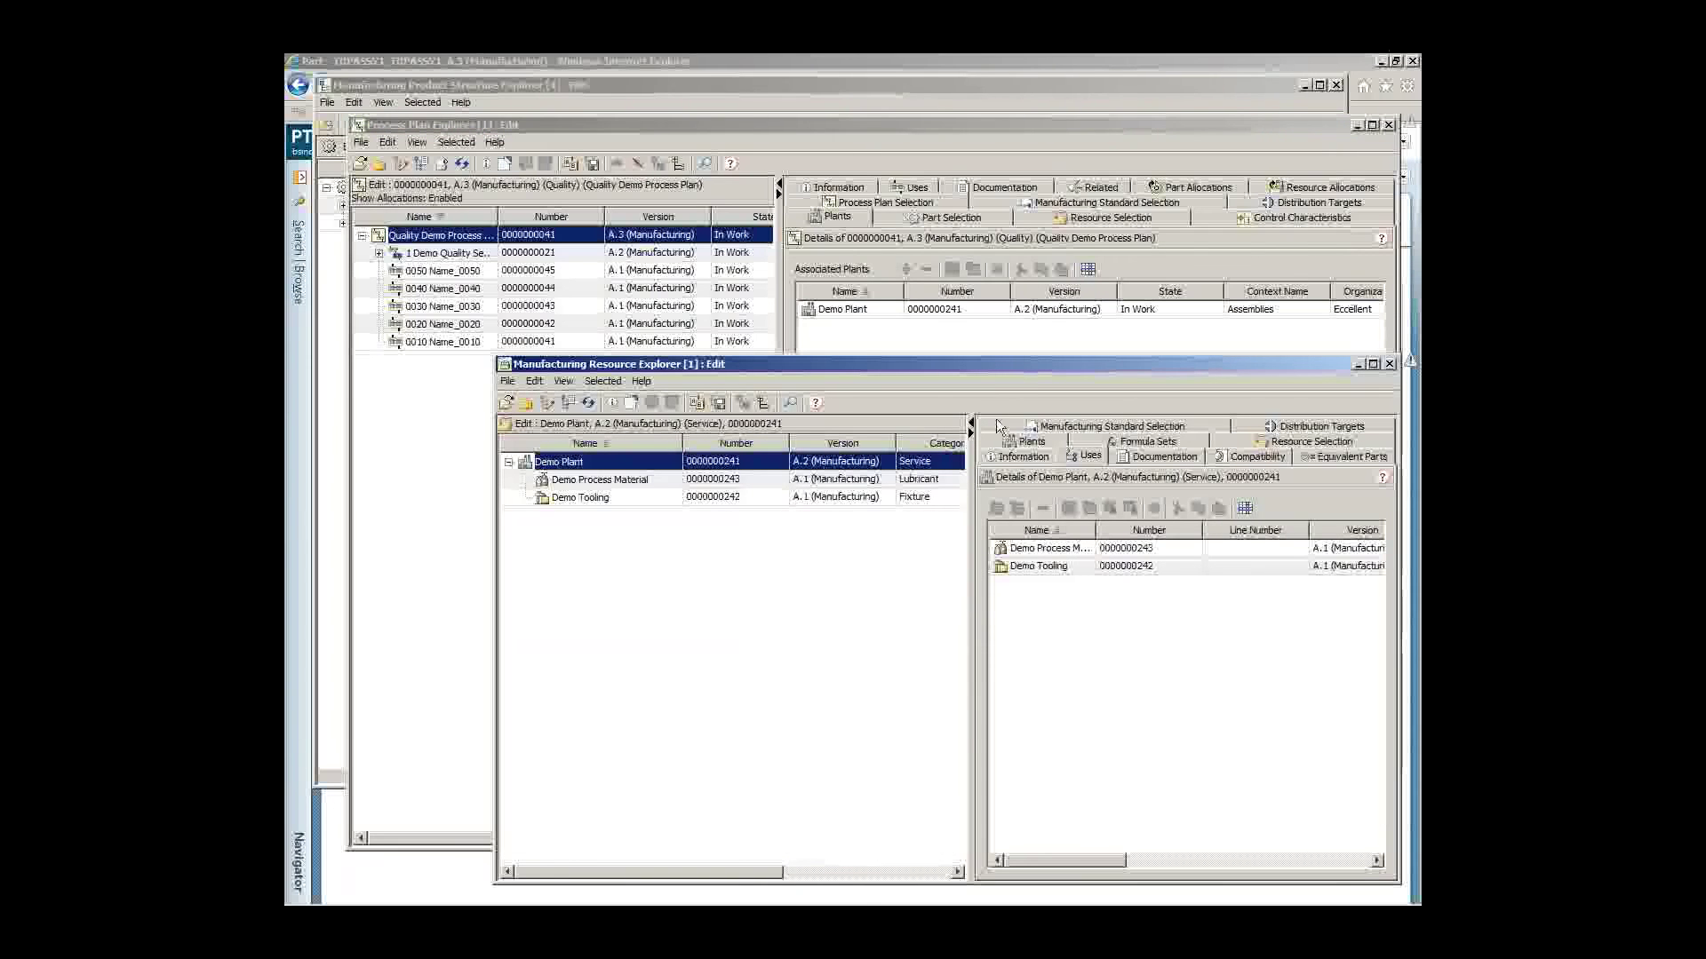
# Step: Open a new Manufacturing Standards Explorer from the Manufacturing Resource Explorer
pyautogui.moveTo(988, 366); pyautogui.dragTo(868, 197)
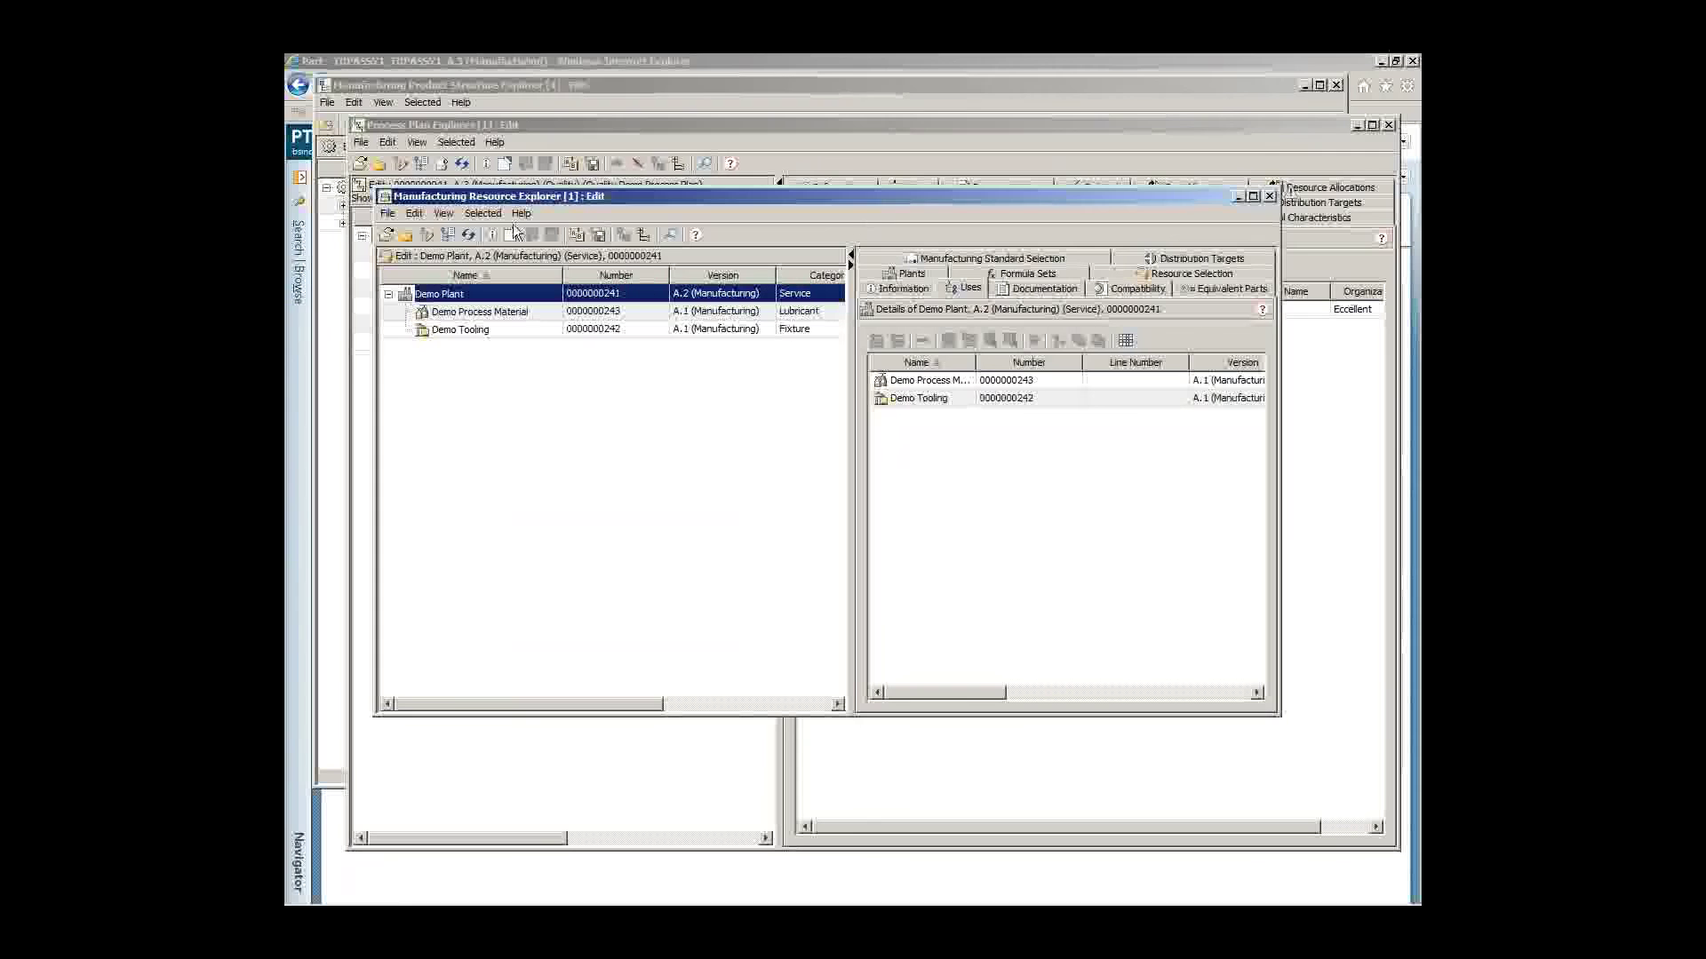
pyautogui.click(453, 211)
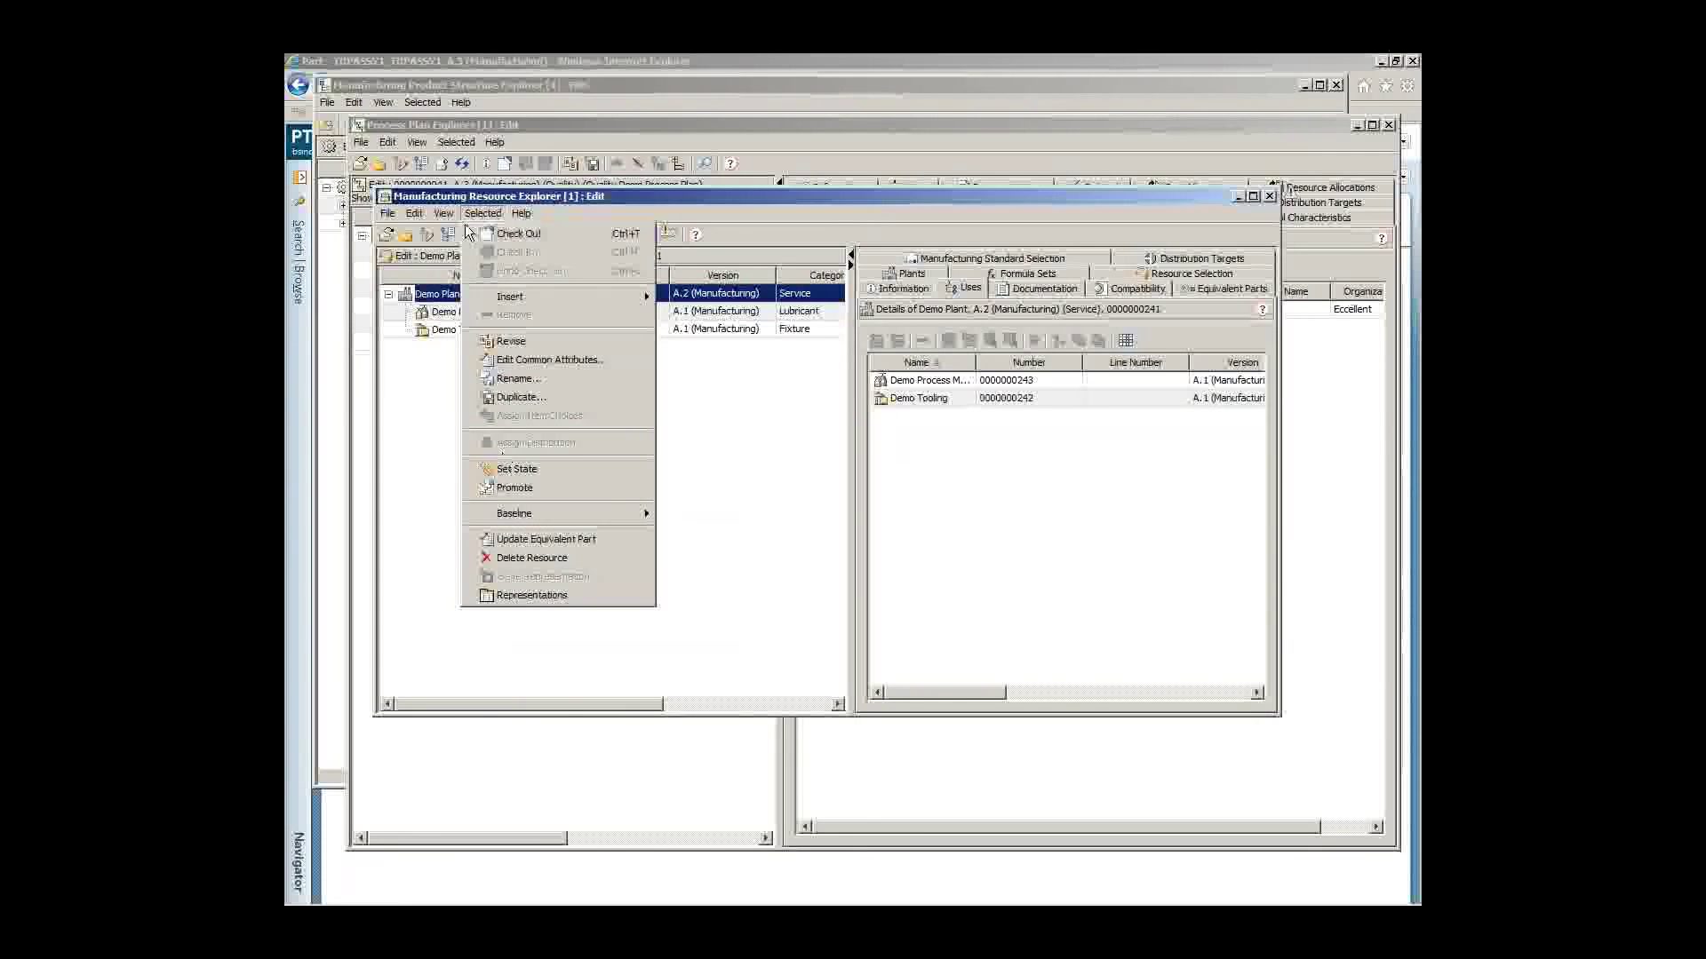
pyautogui.moveTo(535, 580)
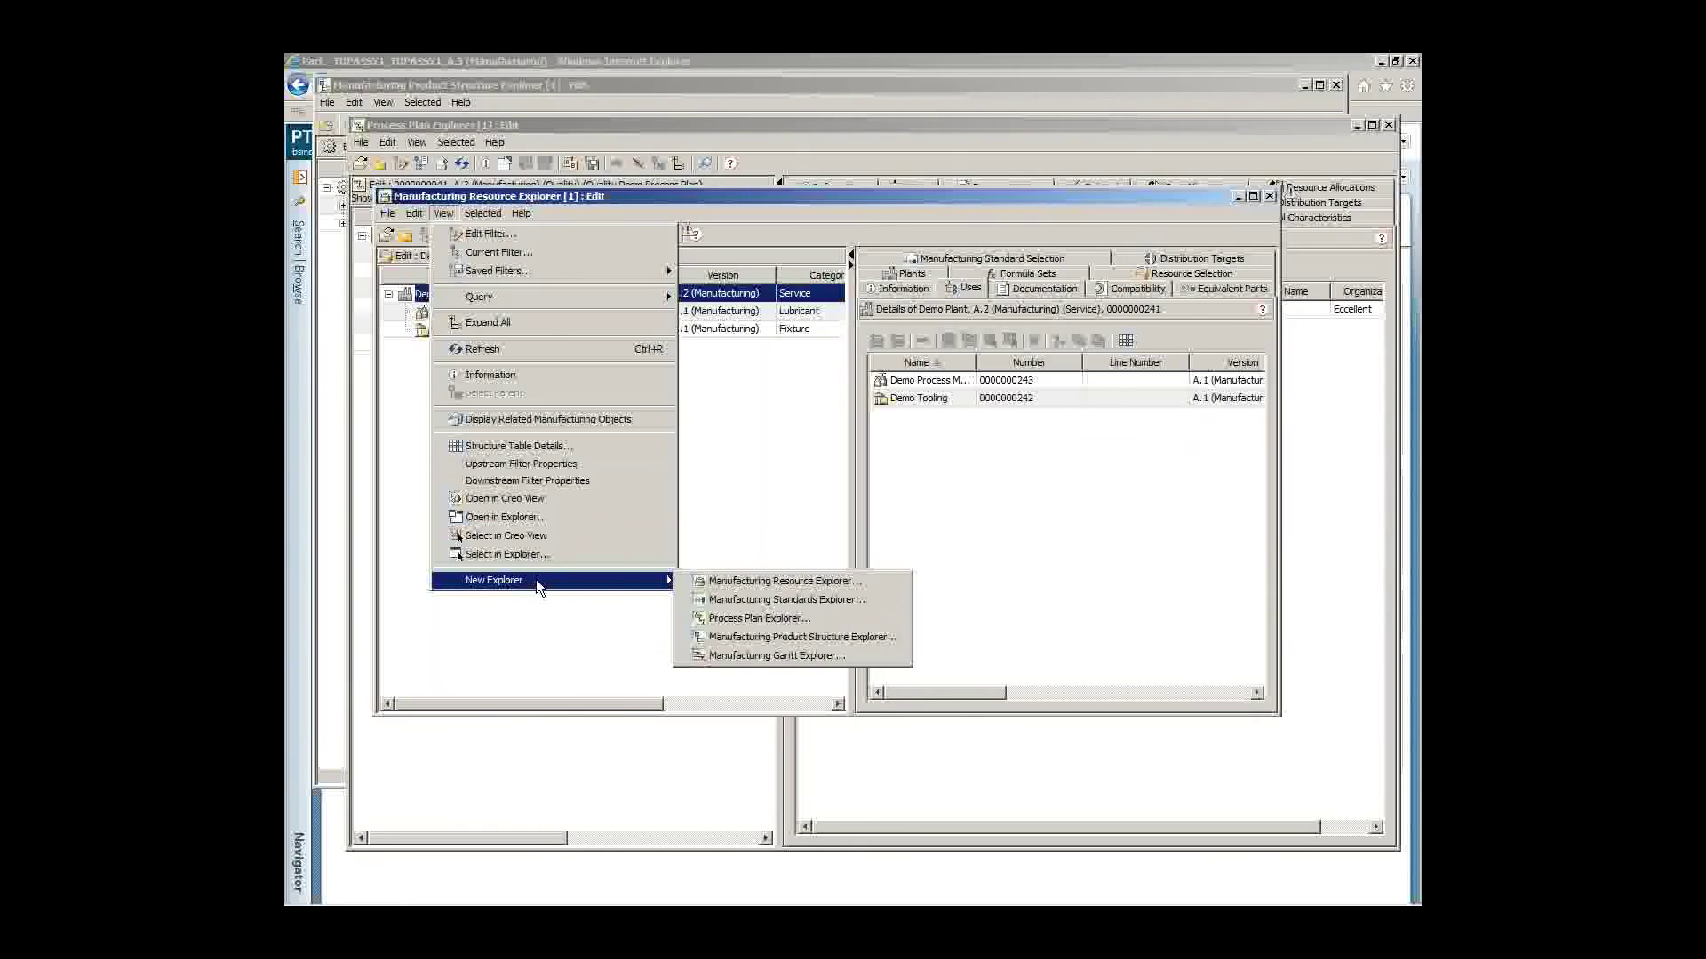
pyautogui.click(797, 601)
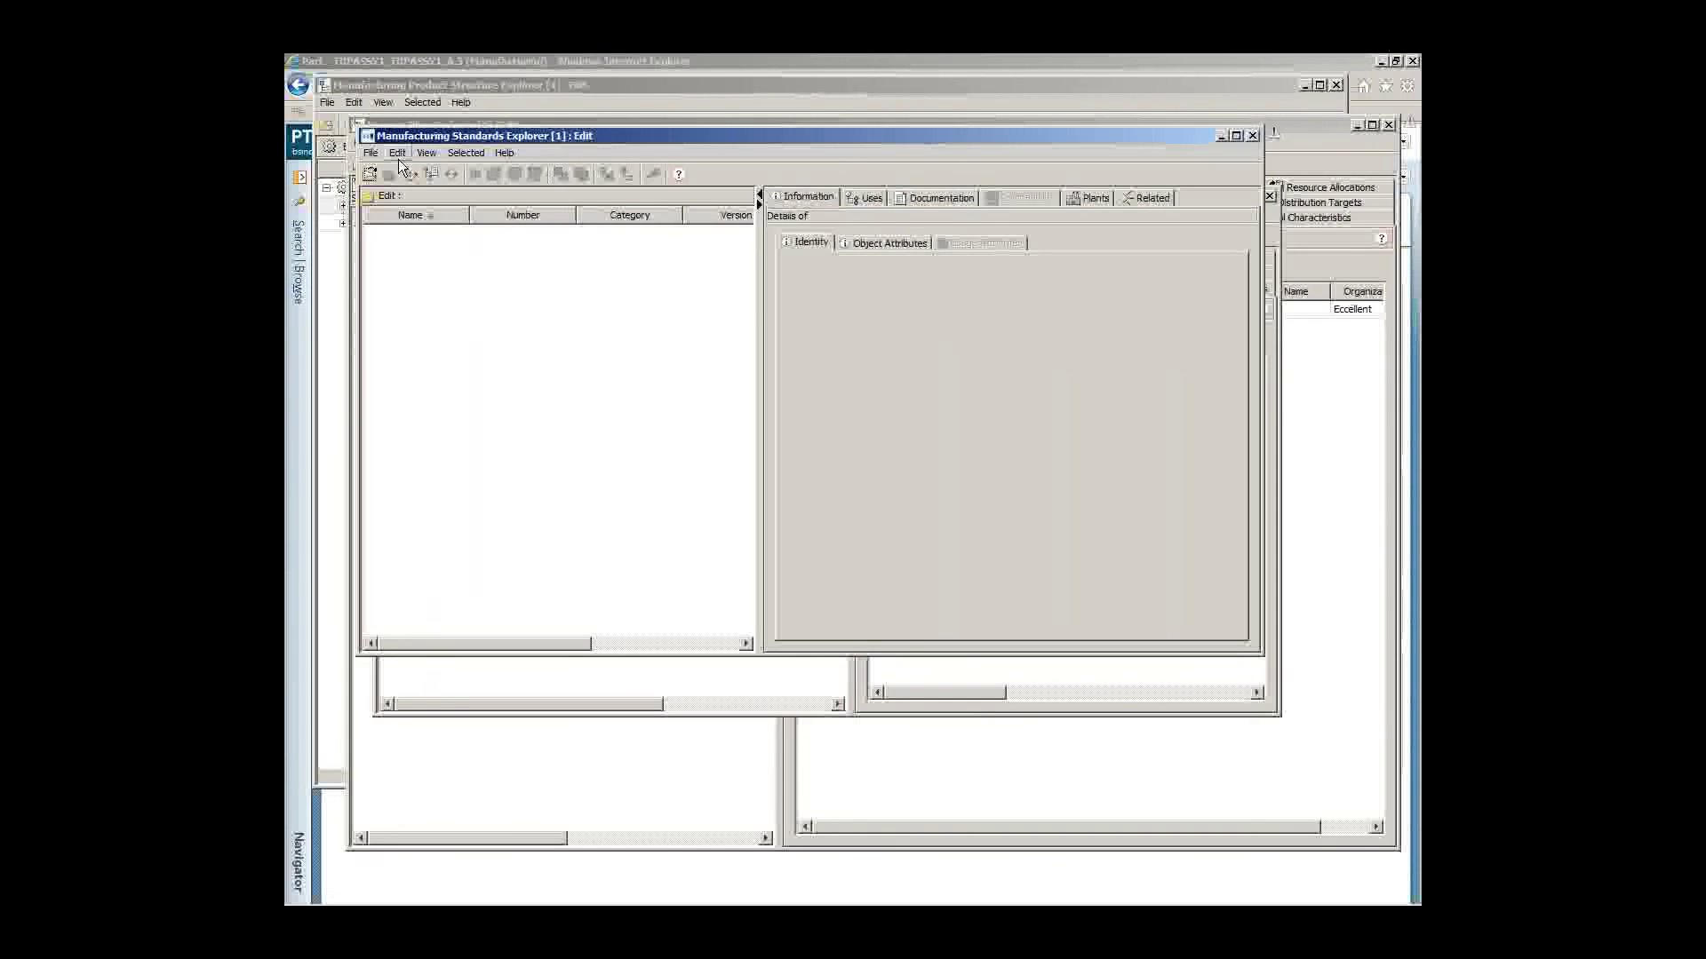
# Step: Start a new standard group of type Manufacturing Standard Group in the Assemblies library
pyautogui.click(371, 153)
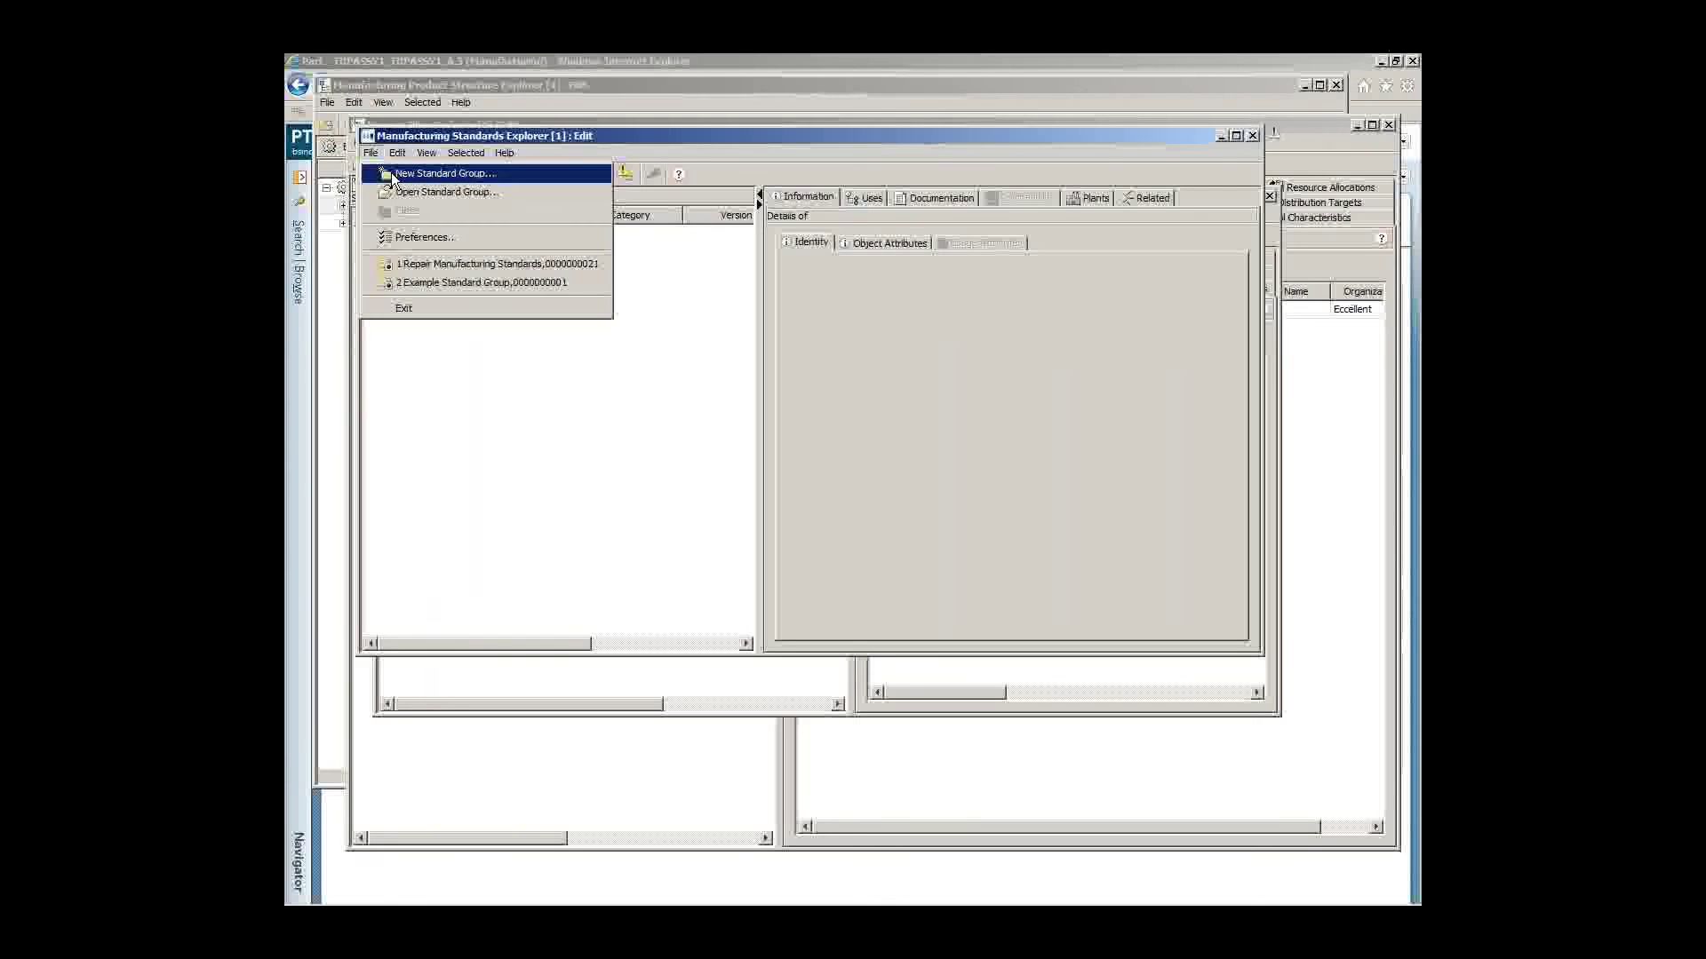
pyautogui.click(394, 175)
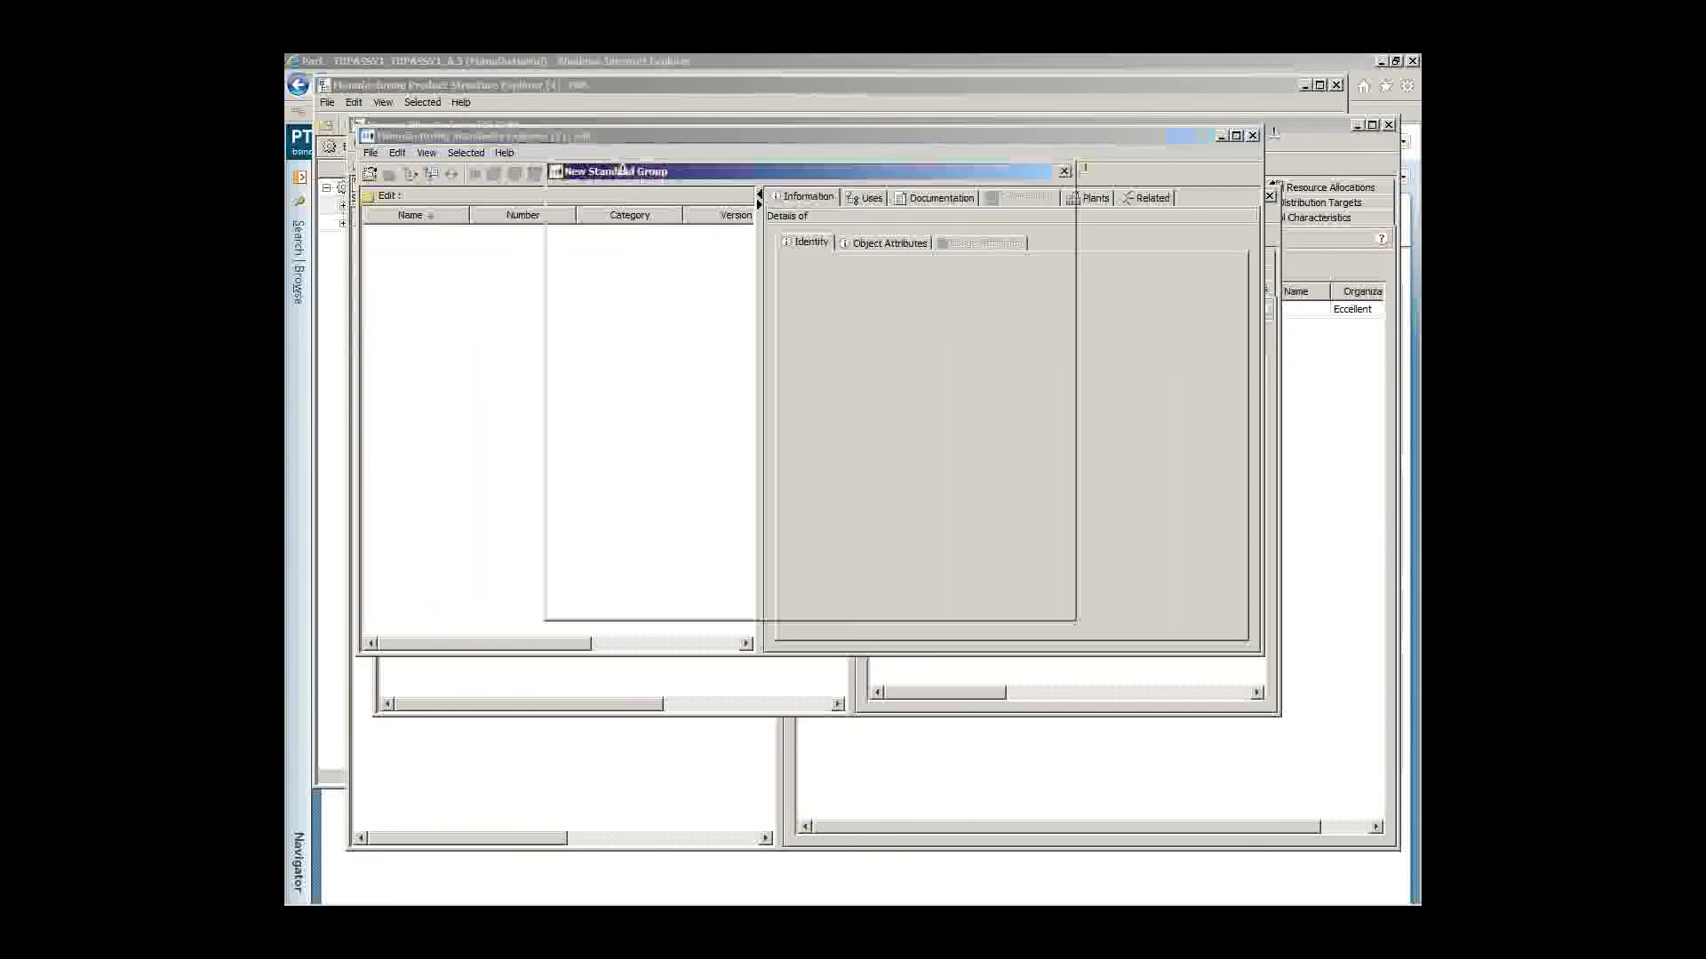
pyautogui.click(803, 290)
pyautogui.click(805, 289)
pyautogui.click(906, 599)
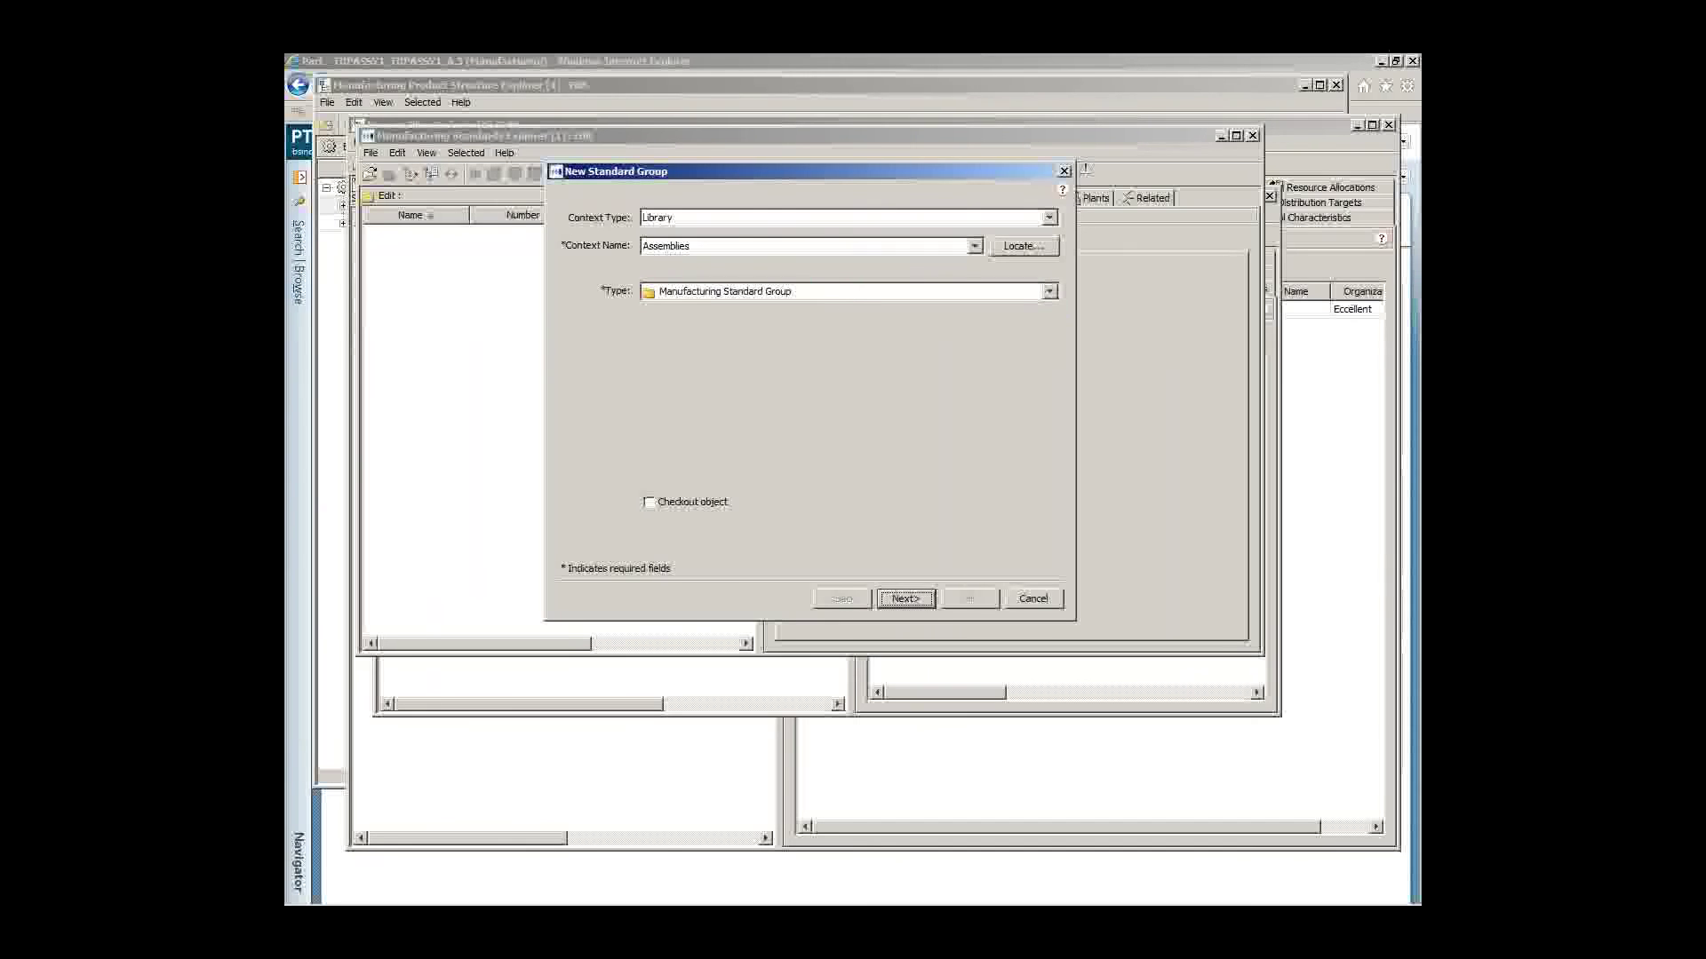
# Step: Name the new group Demo Standard Group, set its view to Manufacturing, and create it
pyautogui.write('Demo Standard group')
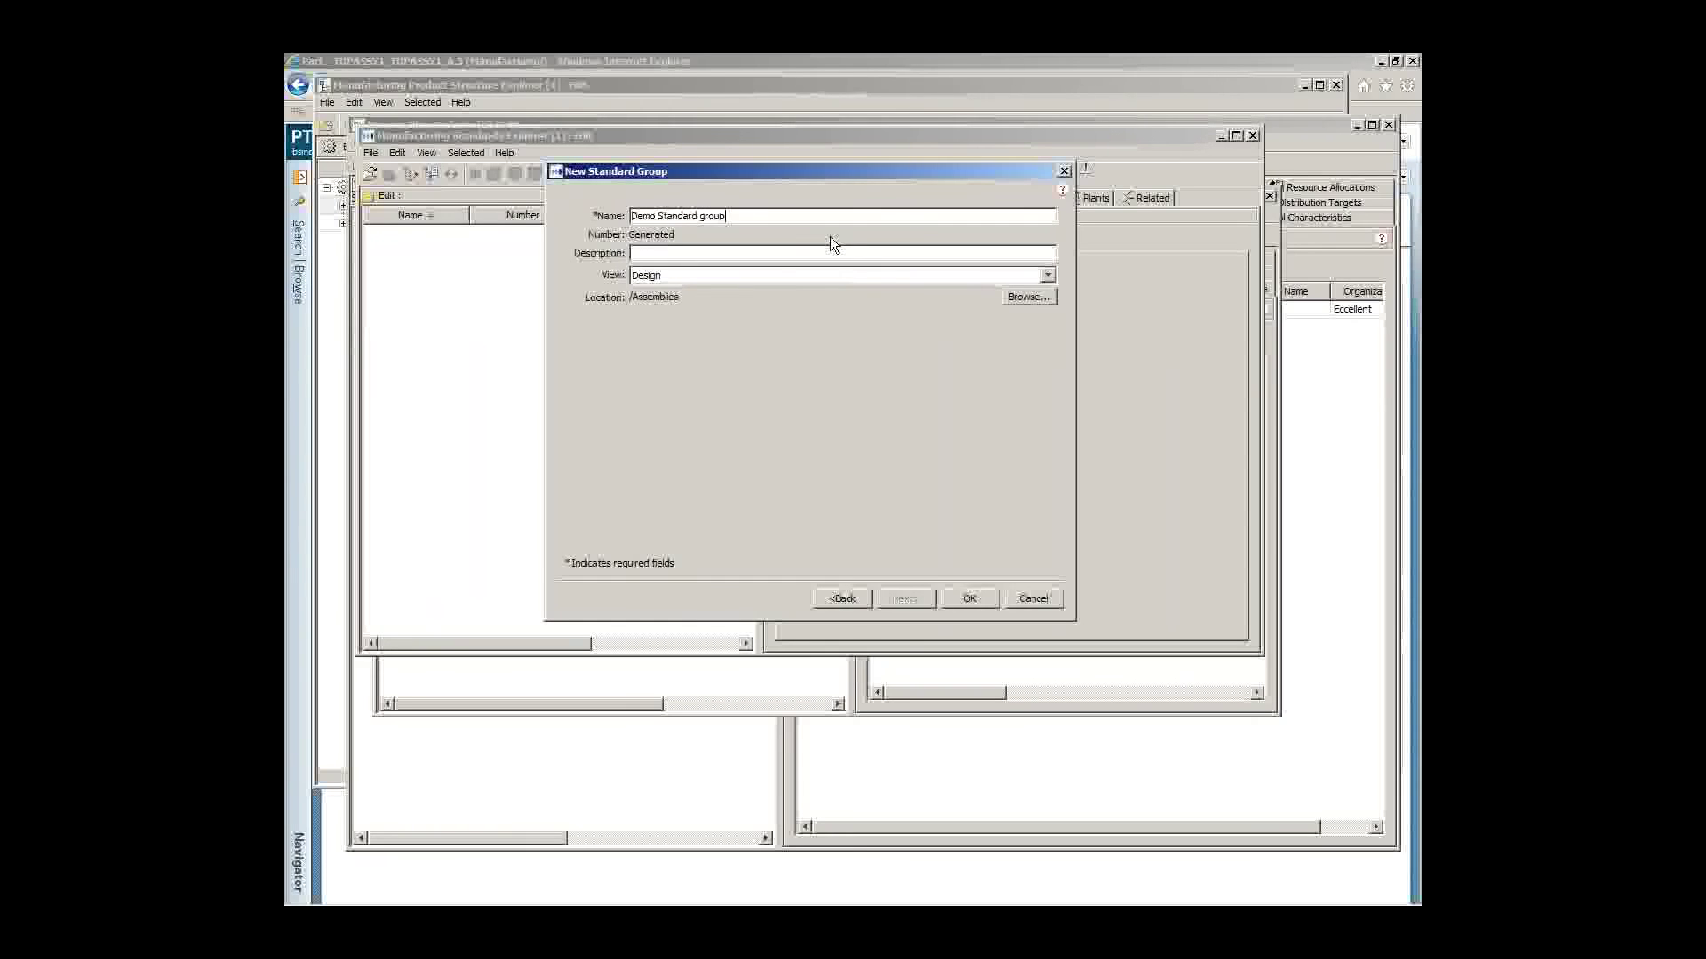
pyautogui.press('Left')
pyautogui.press('Left')
pyautogui.press('Left')
pyautogui.press('Left')
pyautogui.press('BackSpace')
pyautogui.write('G')
pyautogui.click(812, 275)
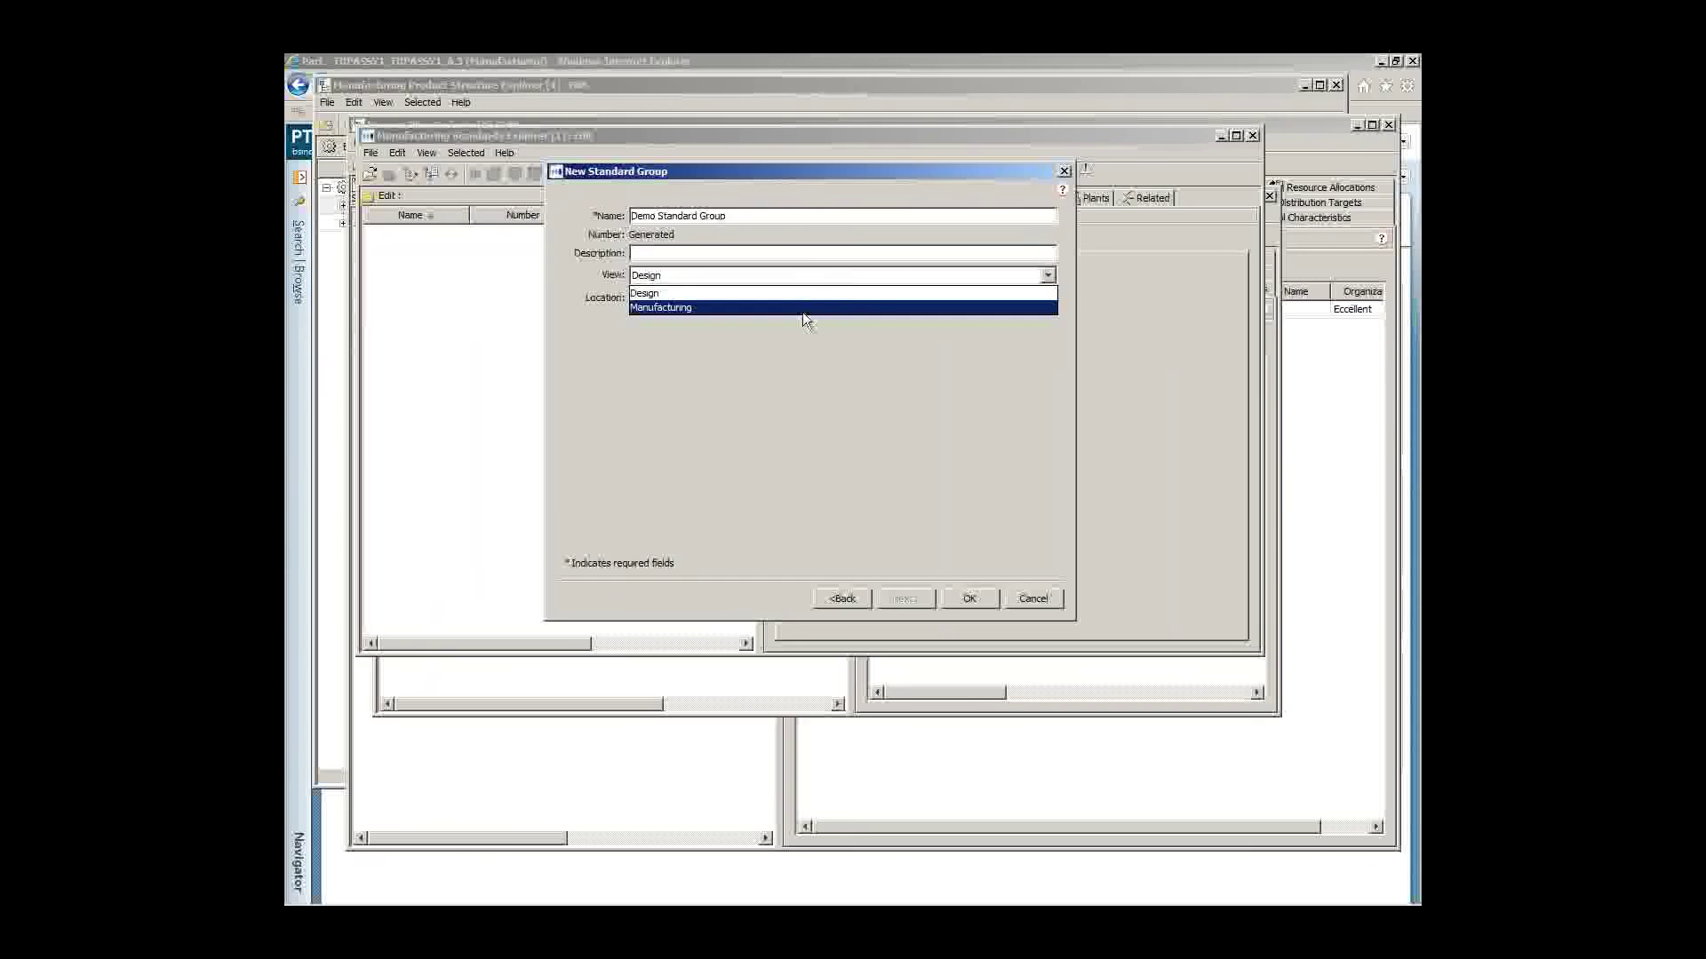
pyautogui.click(802, 309)
pyautogui.click(970, 605)
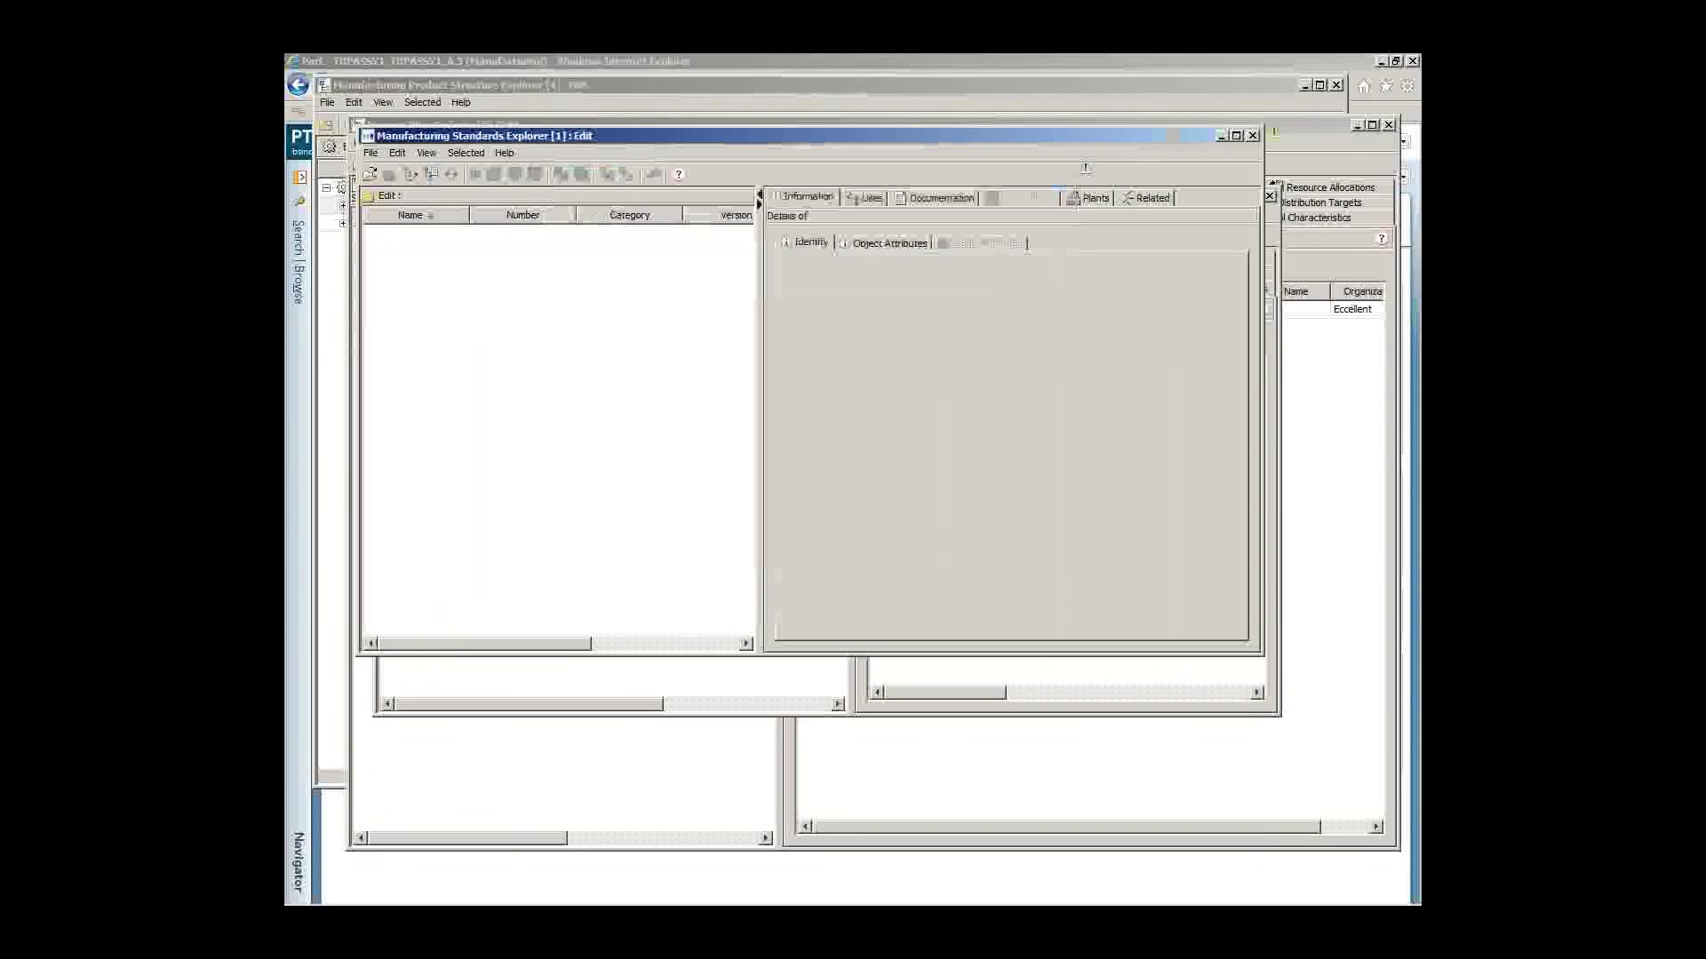
pyautogui.click(808, 416)
pyautogui.click(805, 416)
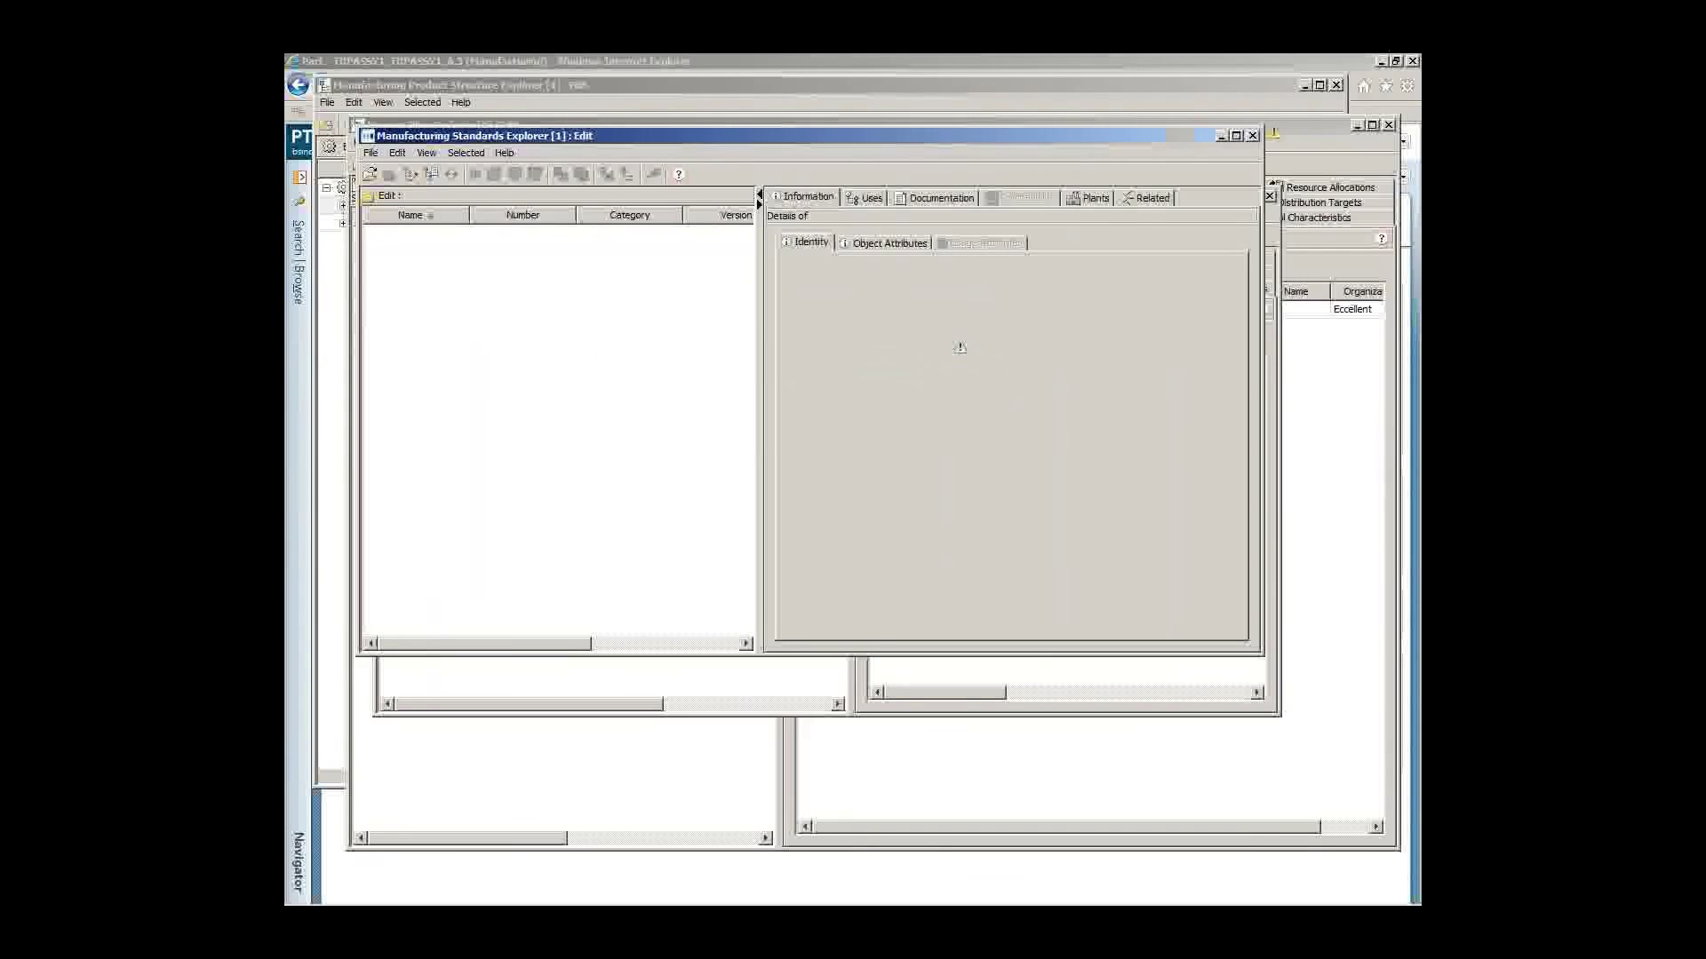
pyautogui.click(787, 425)
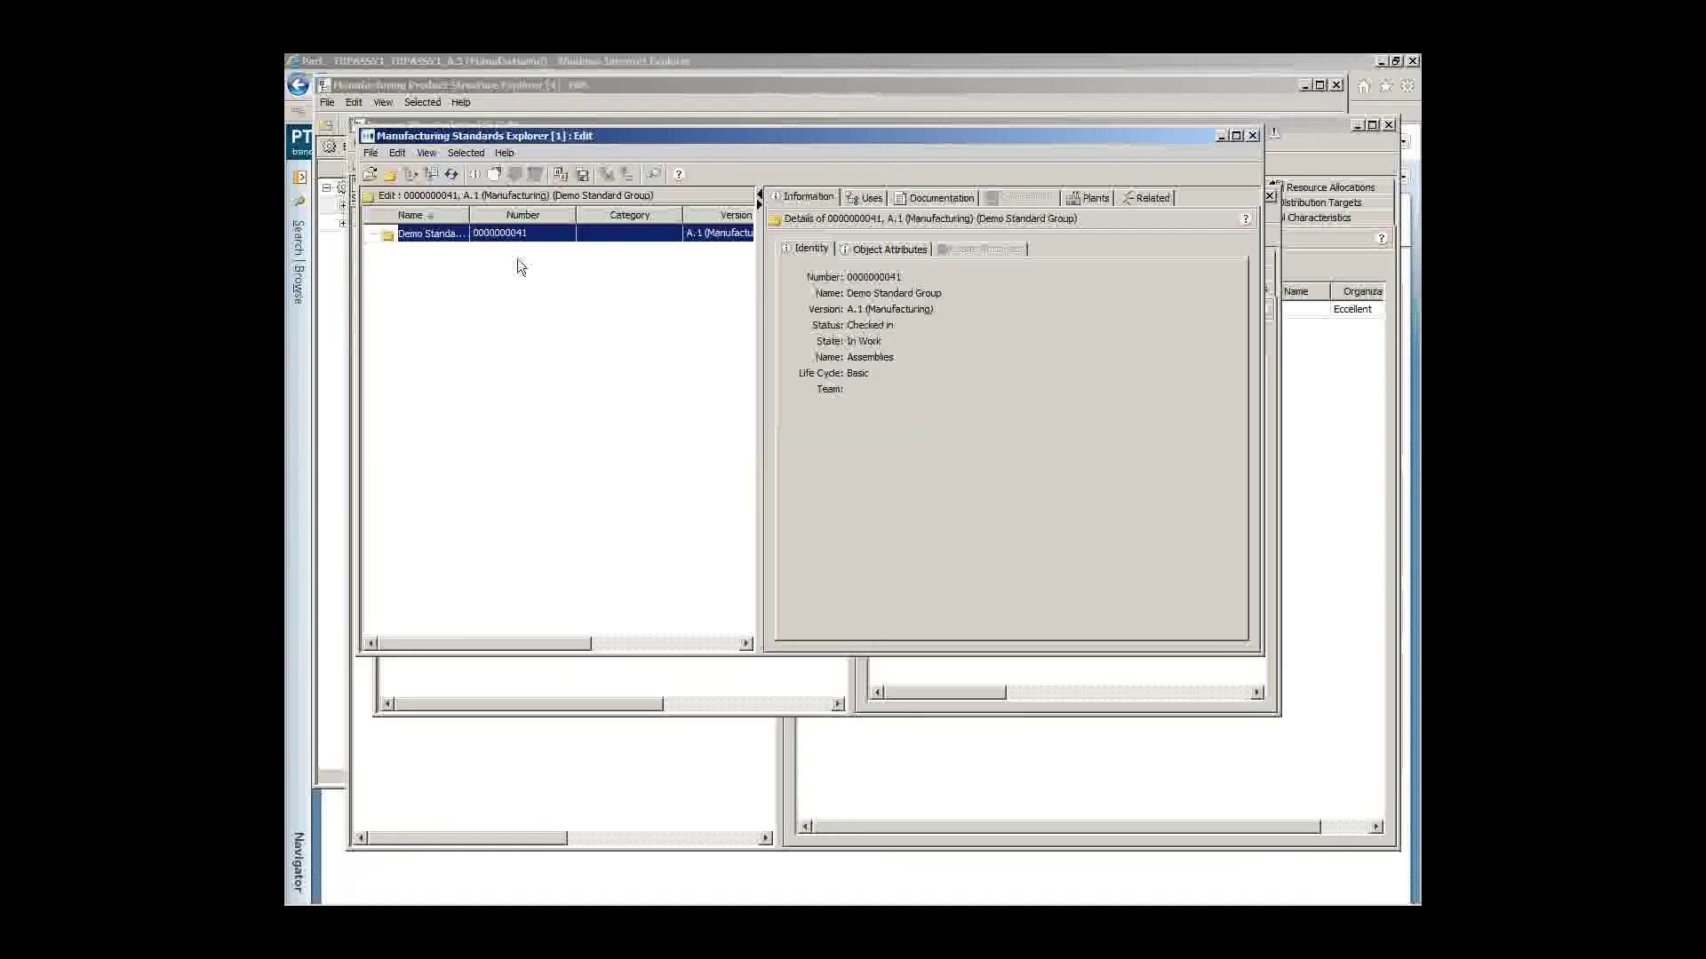
# Step: Check out the Demo Standard Group and start inserting a new Manufacturing Capability from the Assemblies library
pyautogui.click(869, 198)
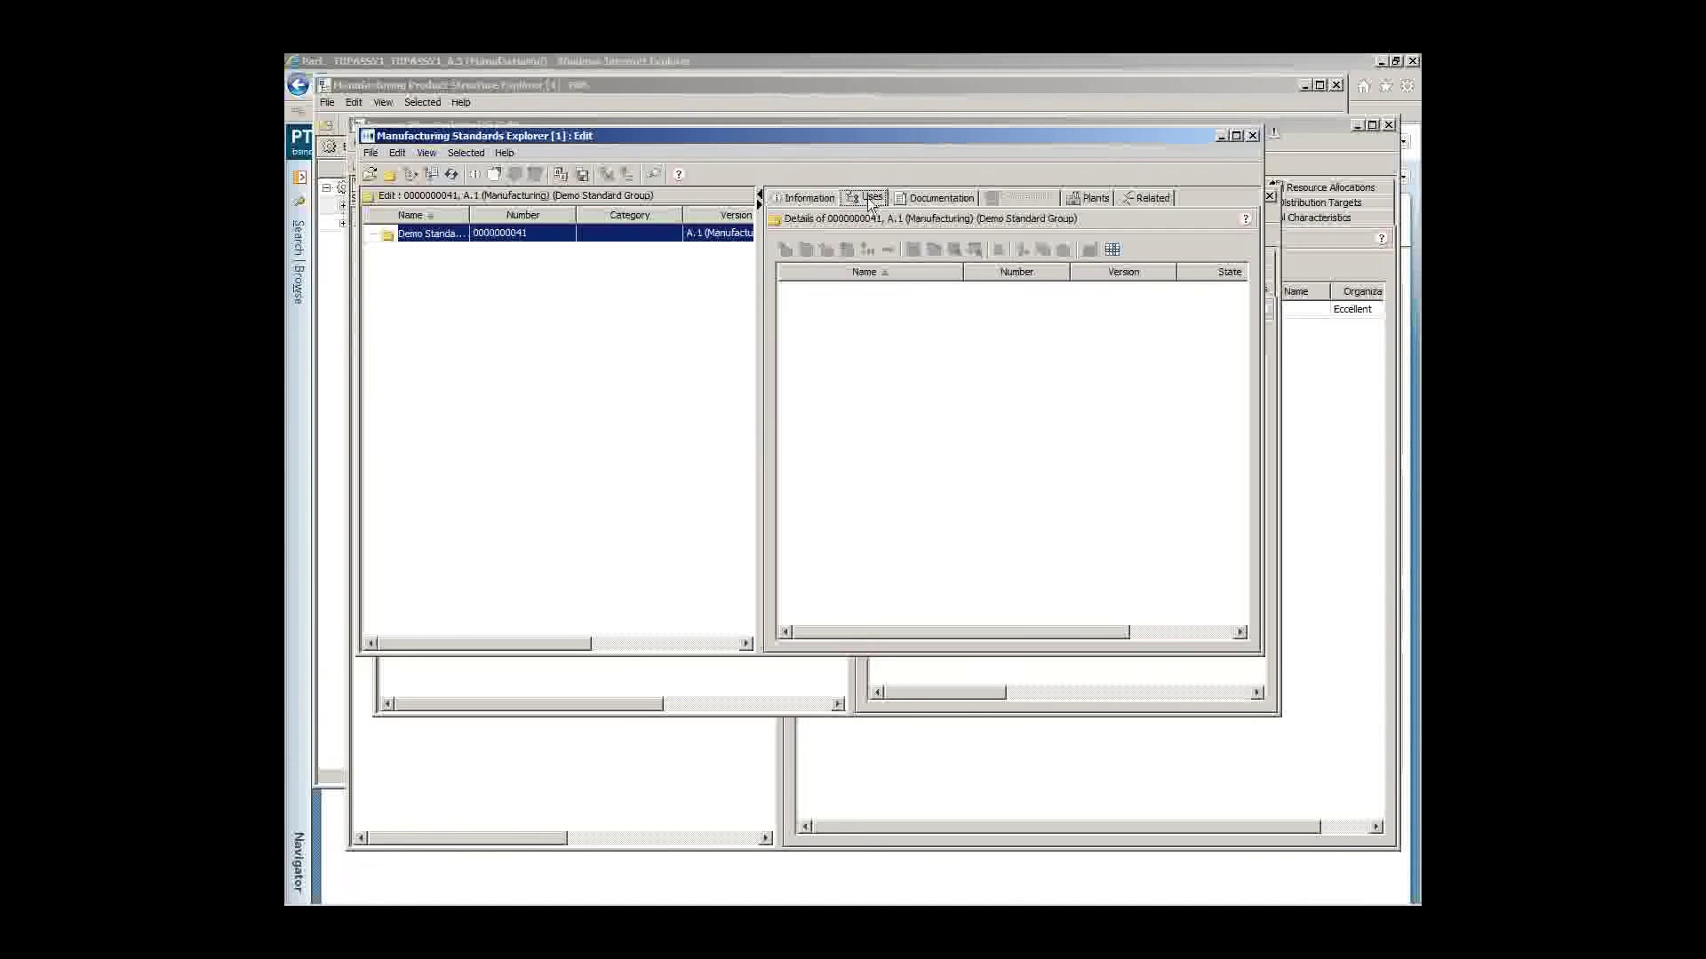
pyautogui.click(493, 175)
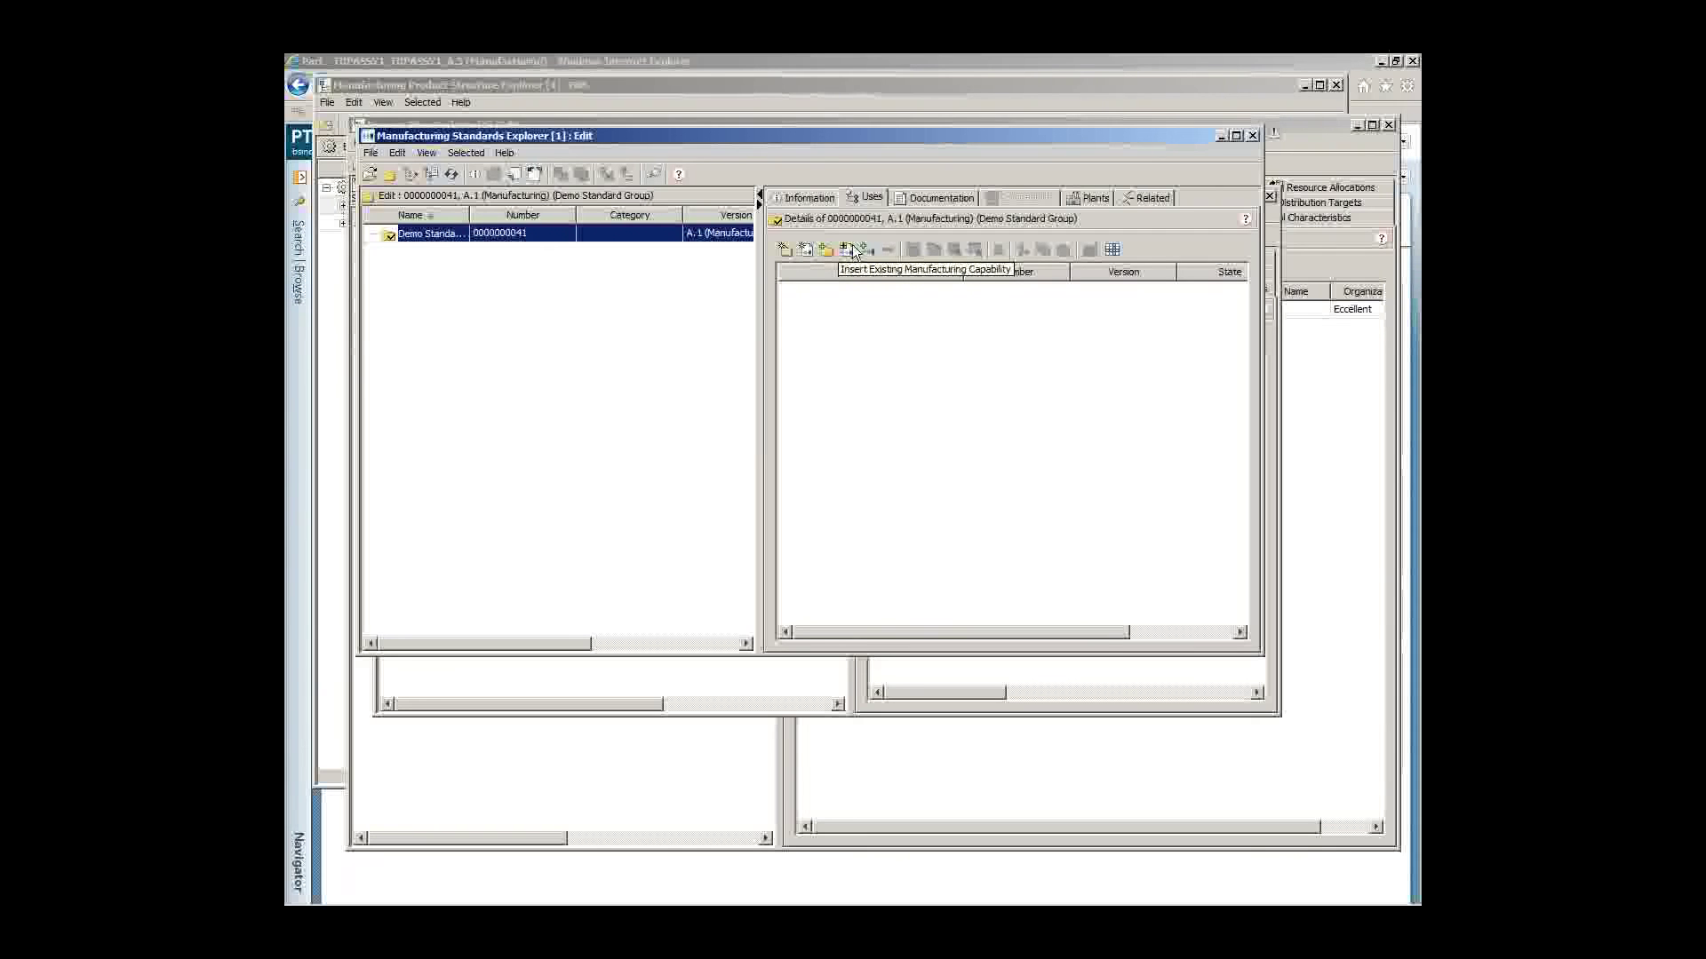
pyautogui.click(808, 251)
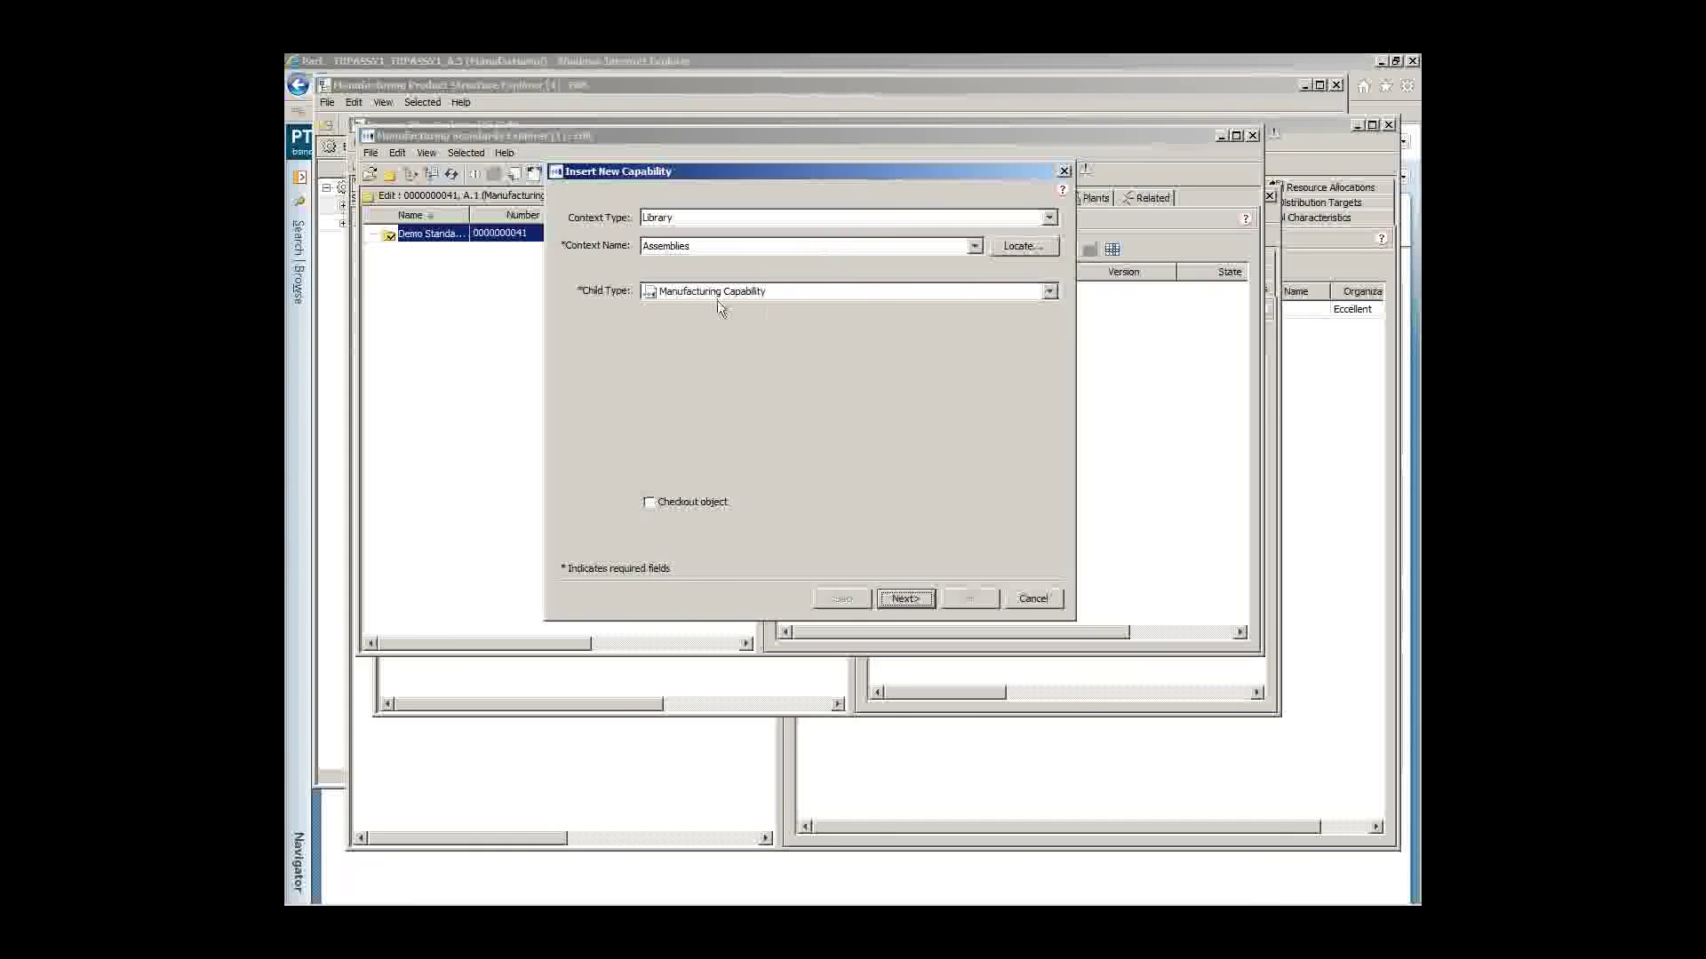
pyautogui.click(905, 599)
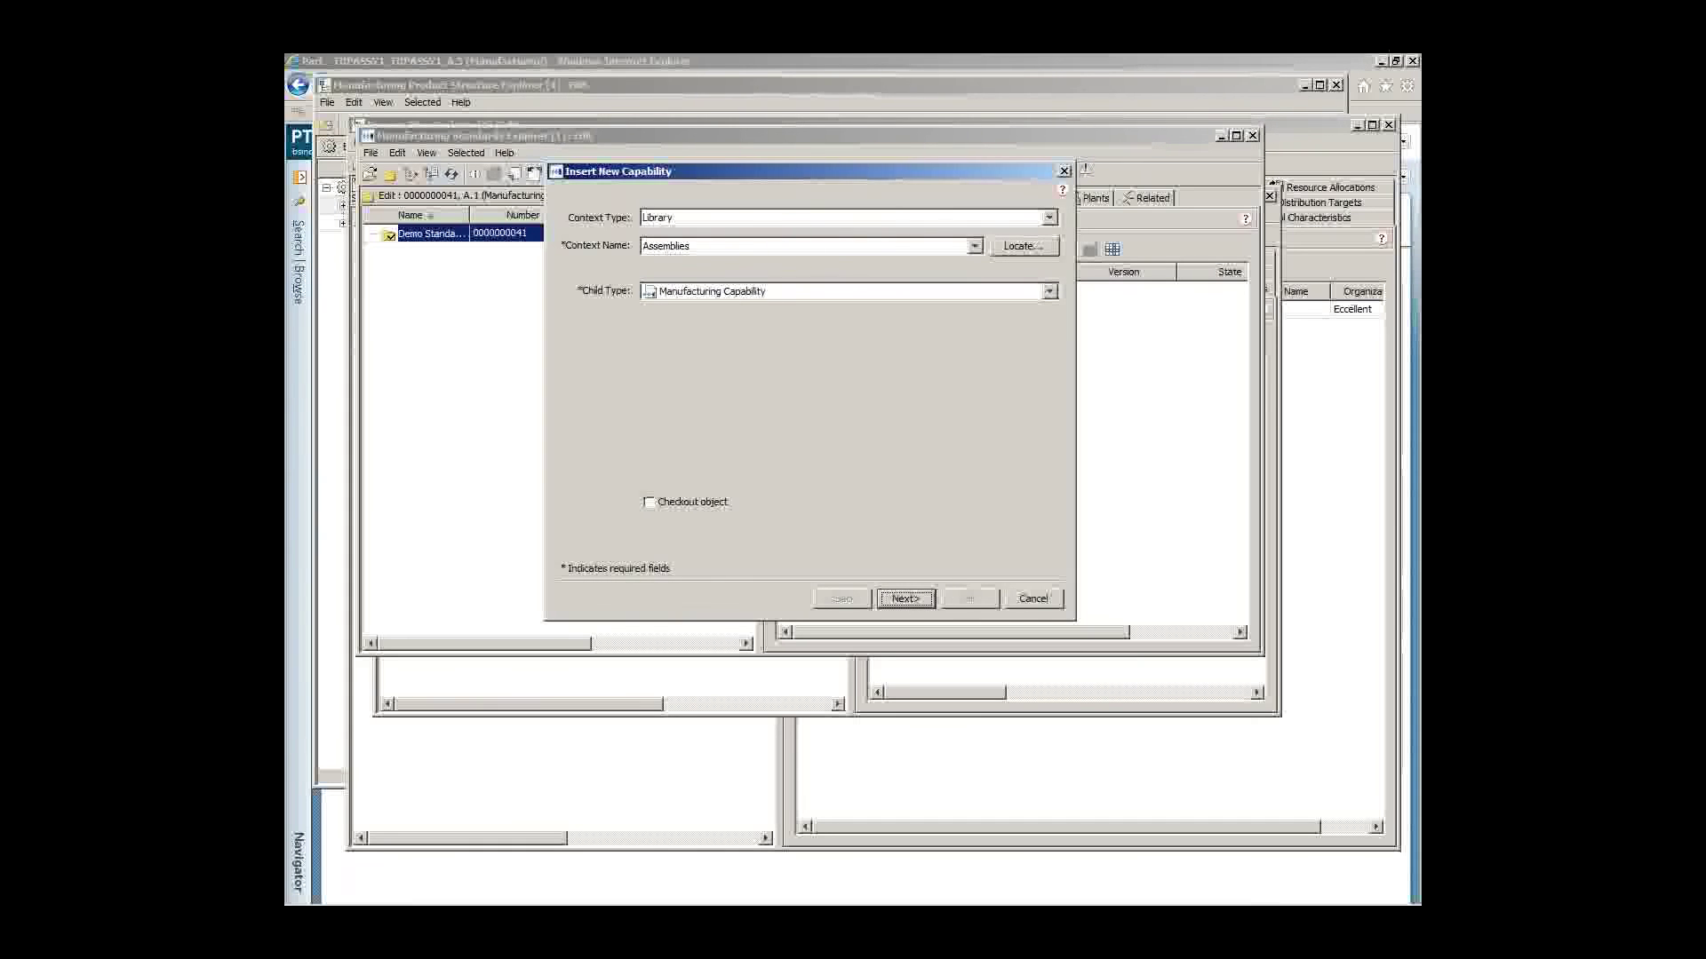
# Step: Create the capability with category Quality, name Demo Quality Capability and view Manufacturing
pyautogui.click(851, 219)
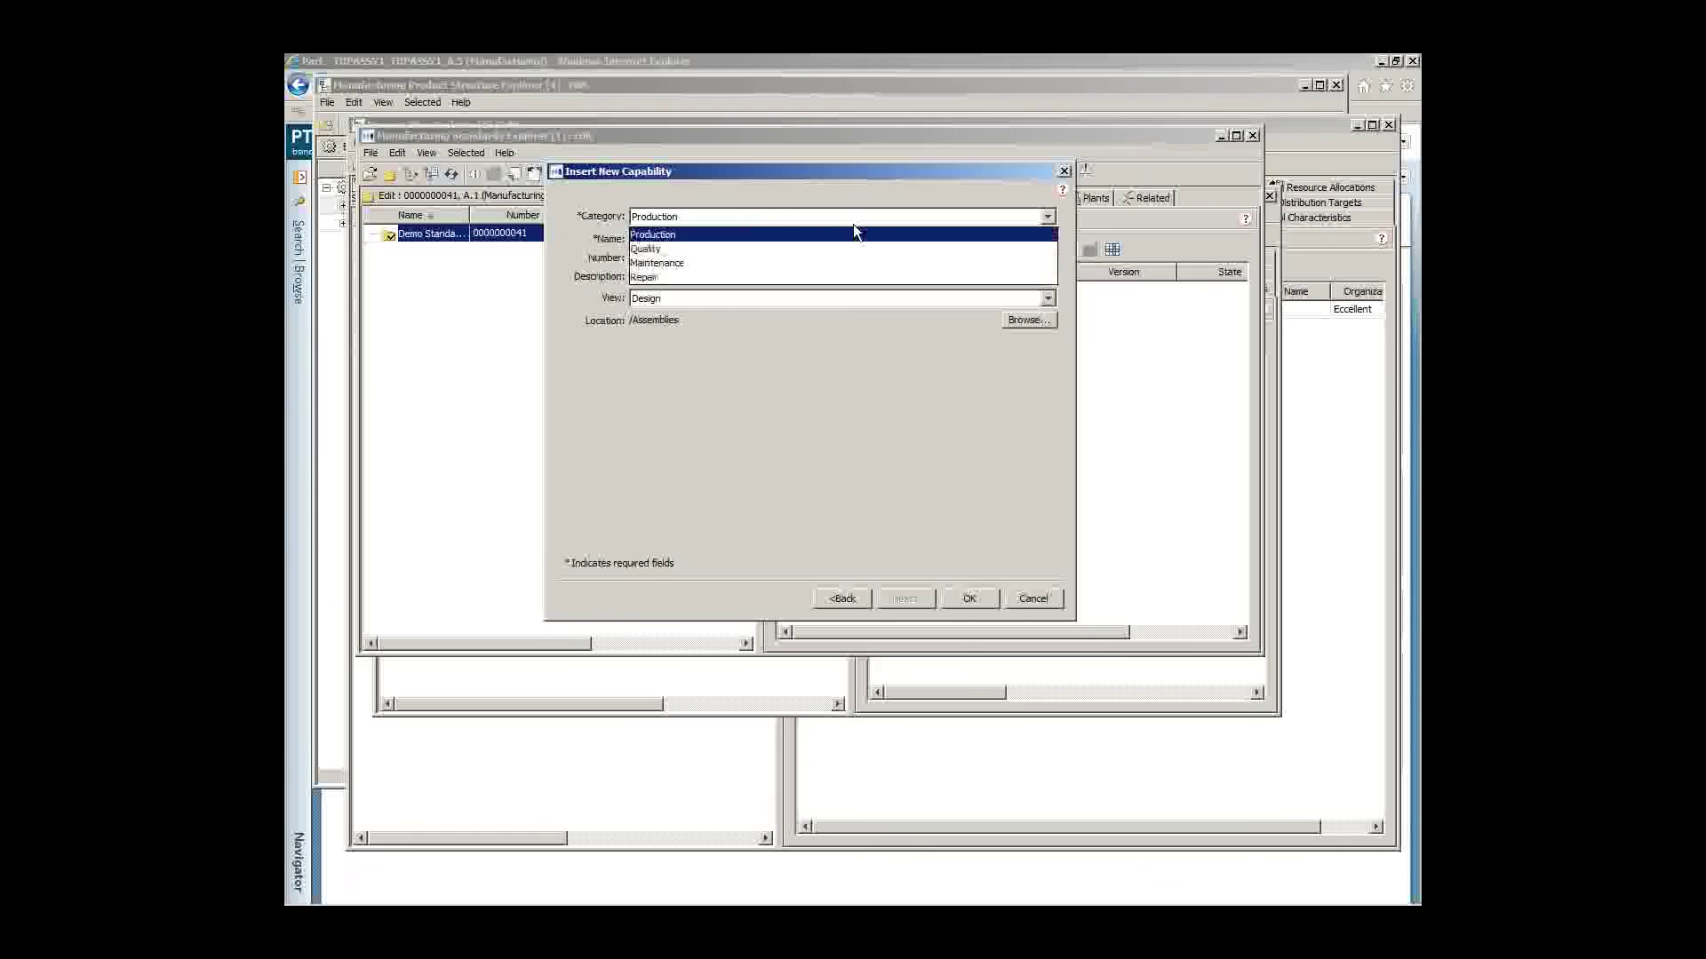
pyautogui.click(785, 251)
pyautogui.click(788, 240)
pyautogui.write('Demo Quality')
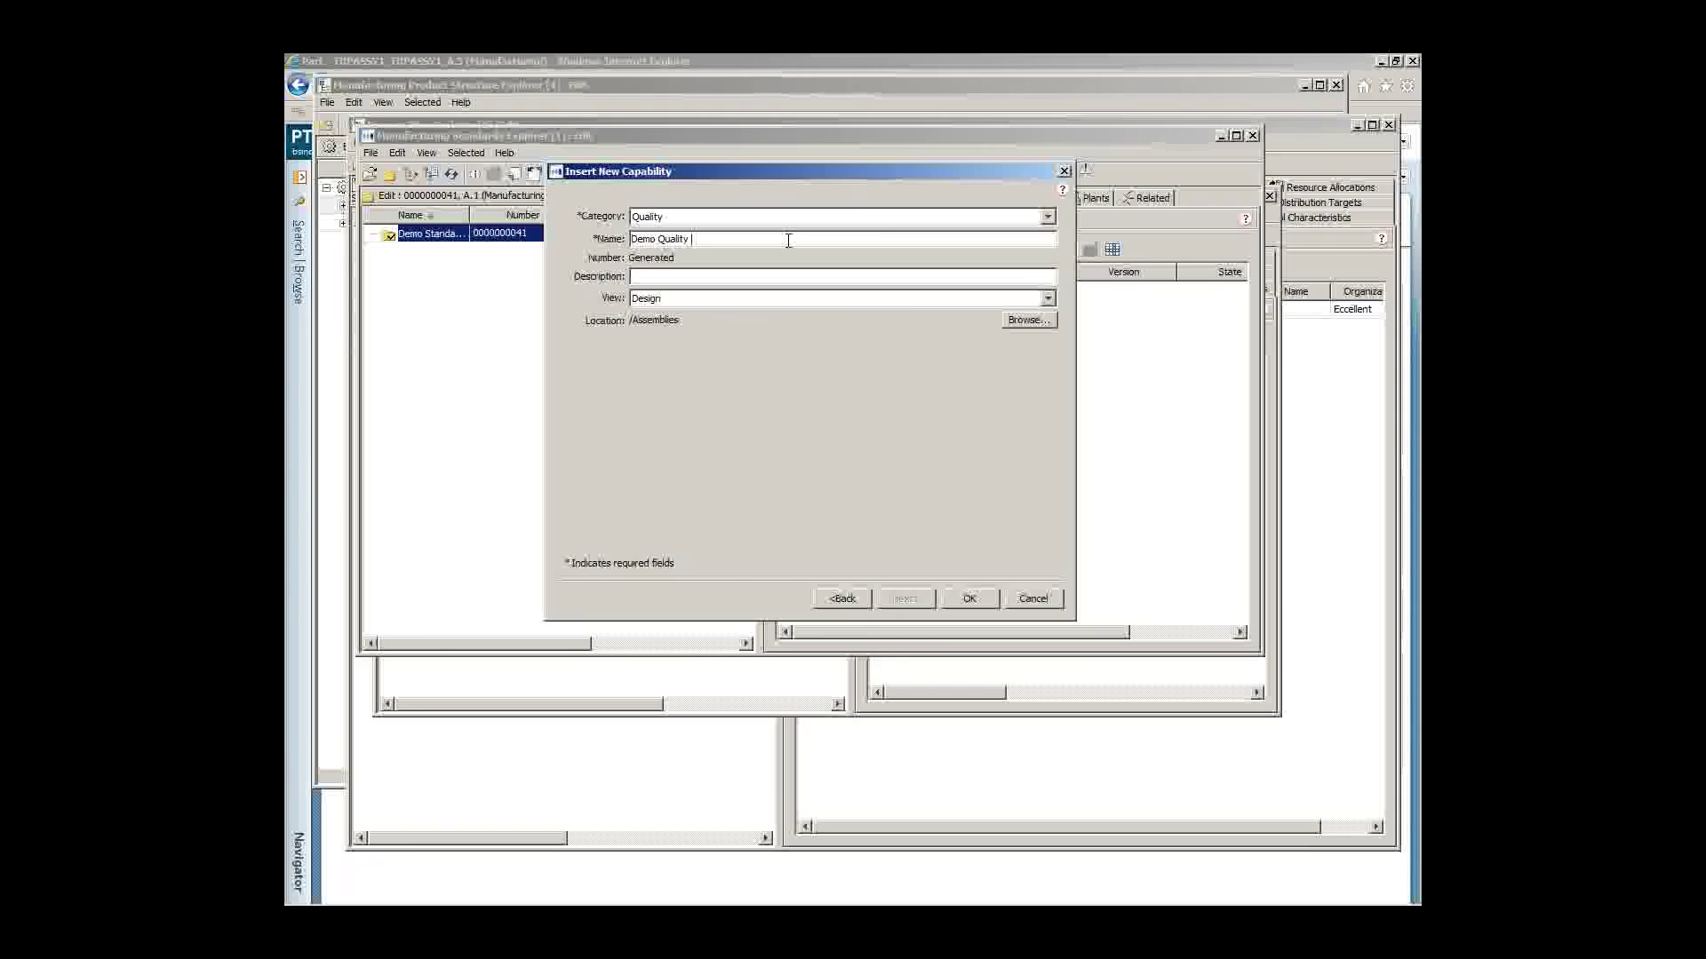
pyautogui.write(' Capability')
pyautogui.click(707, 301)
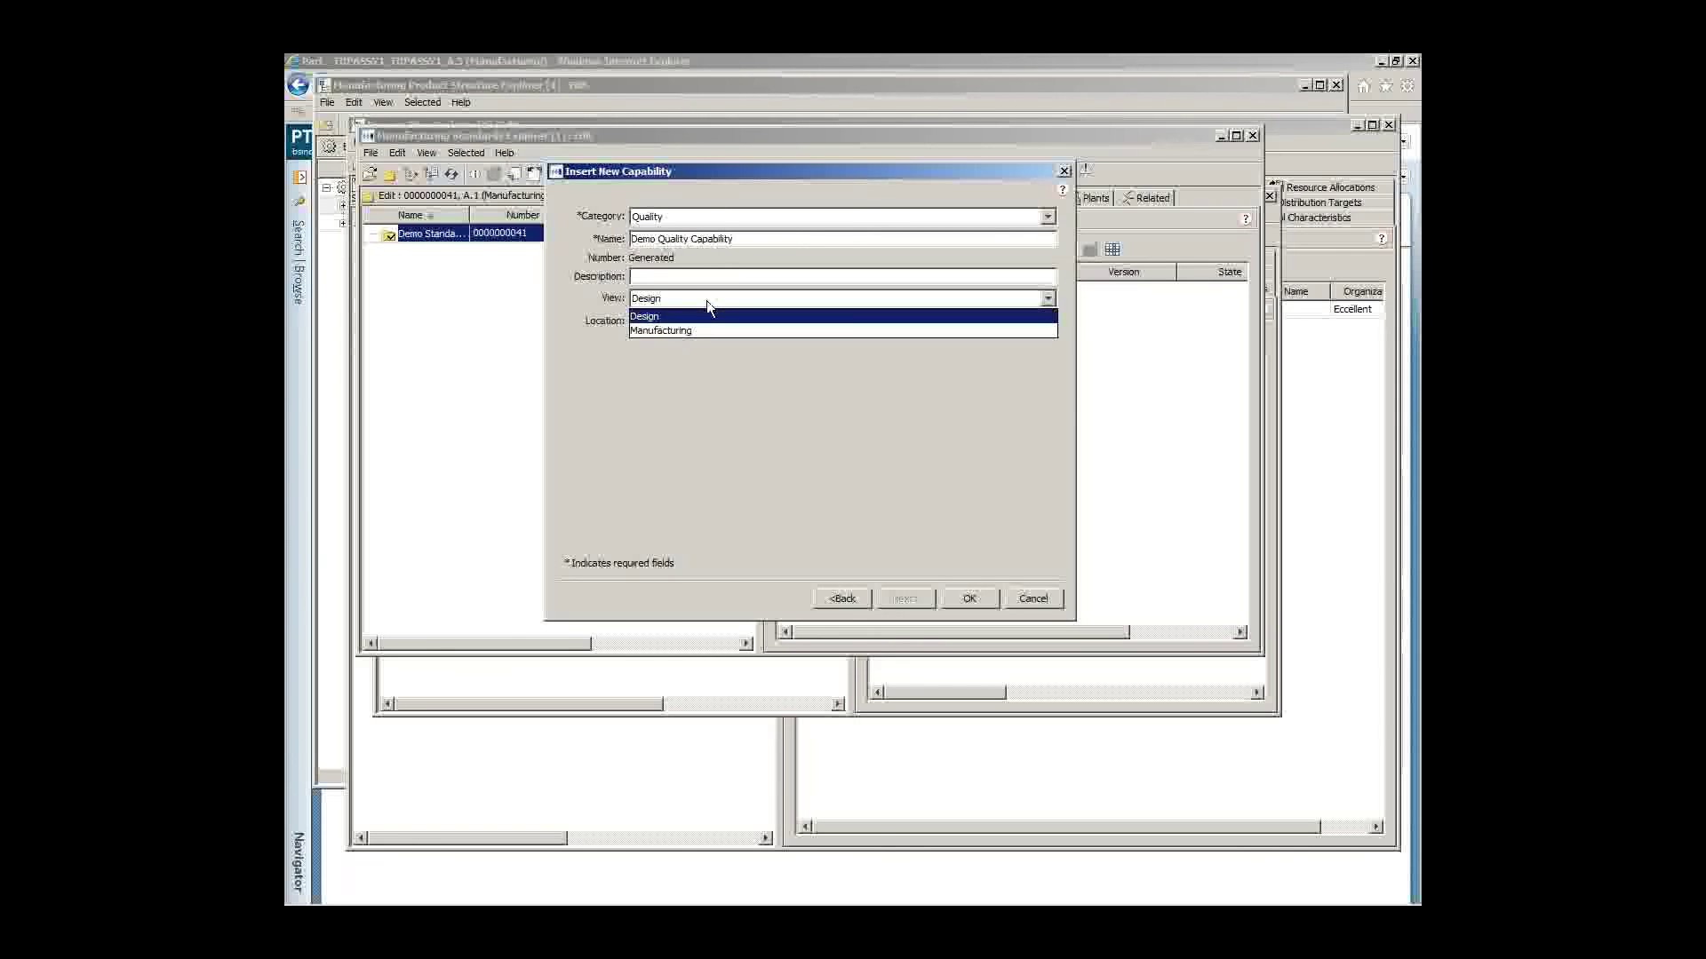
pyautogui.click(696, 330)
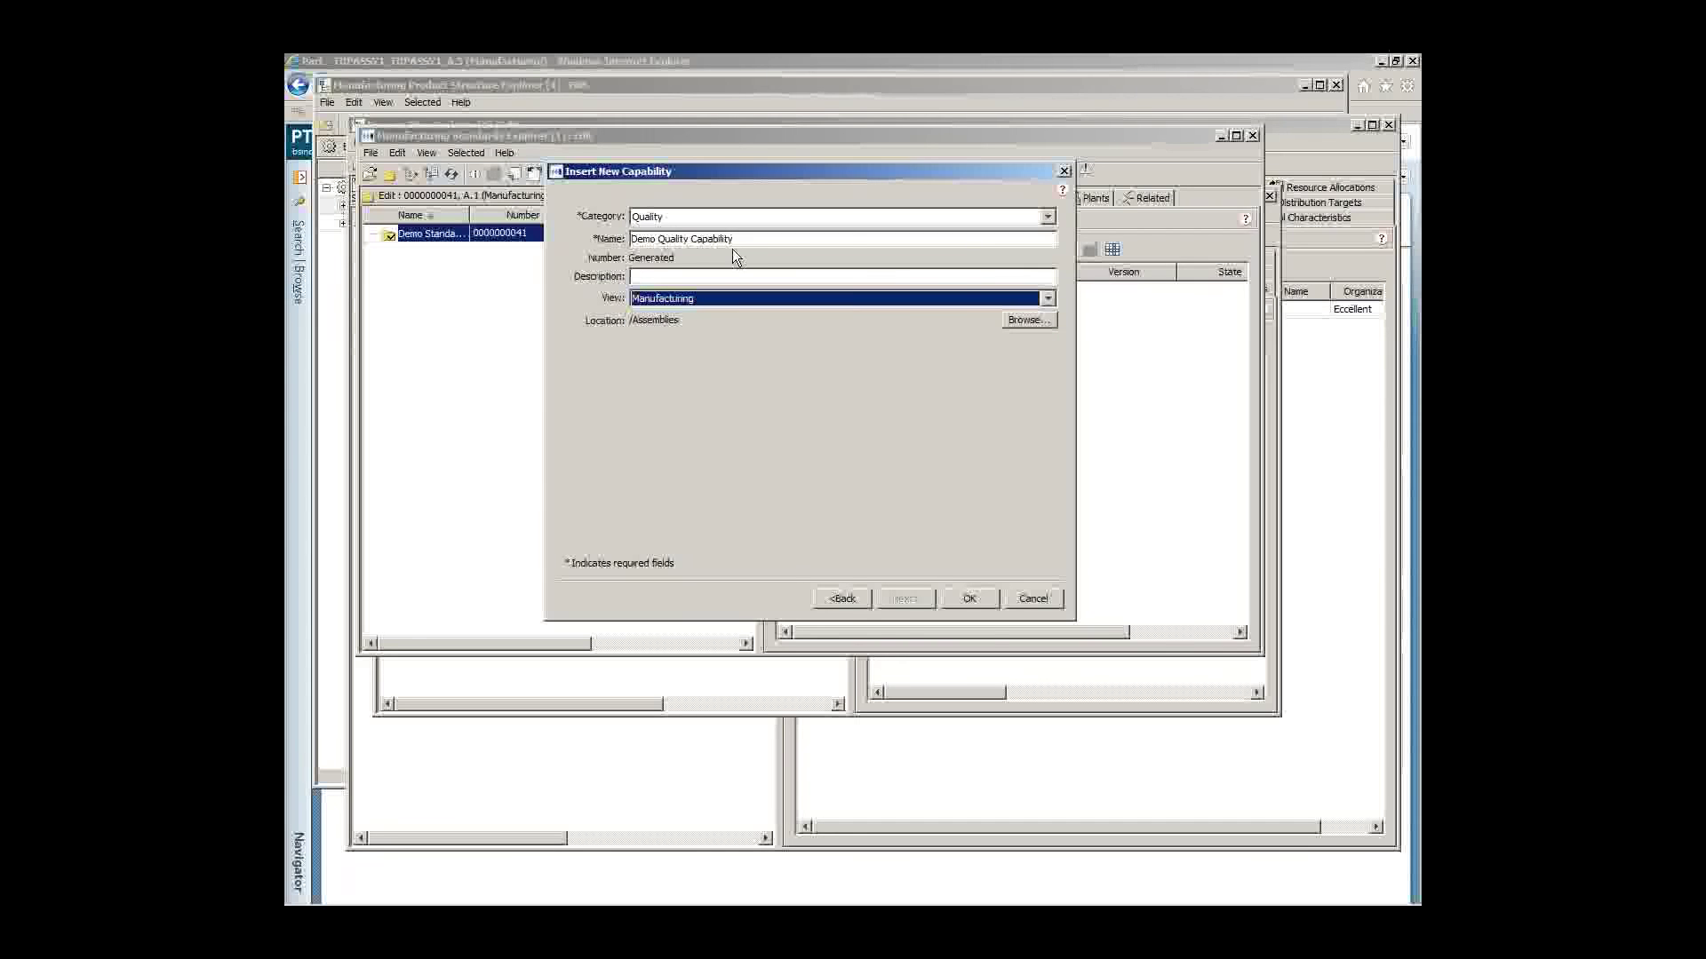
pyautogui.click(970, 599)
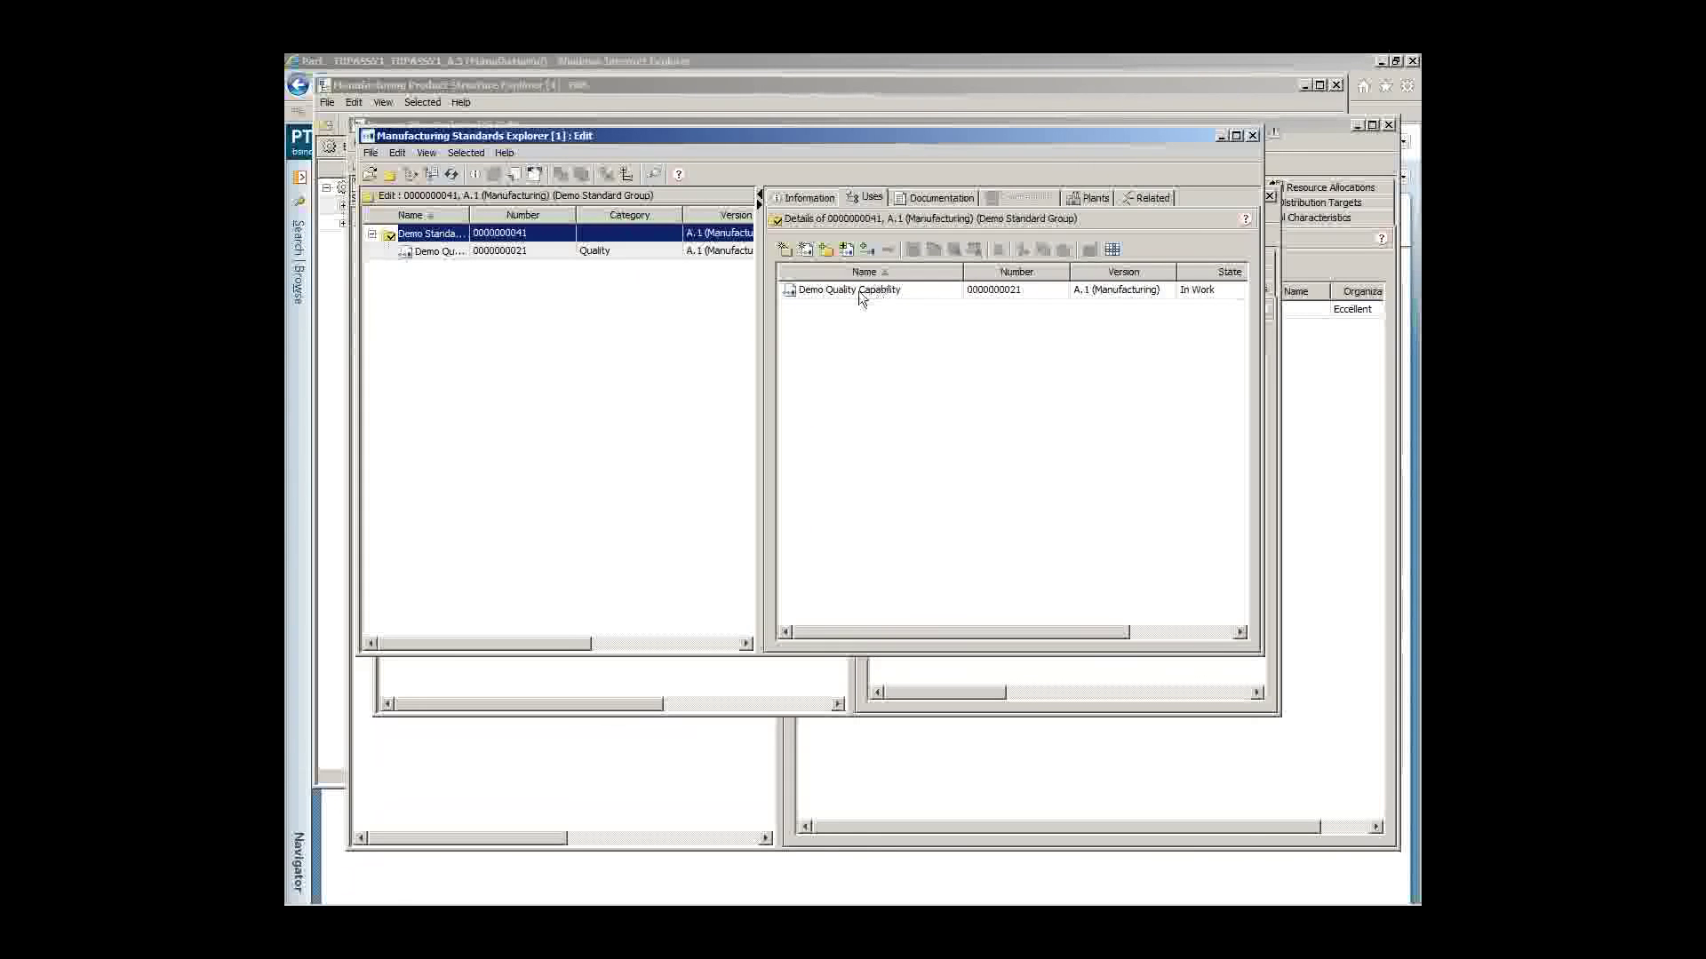
# Step: Associate the existing Demo Plant with the Demo Standard Group and check the group in without a comment
pyautogui.click(1087, 199)
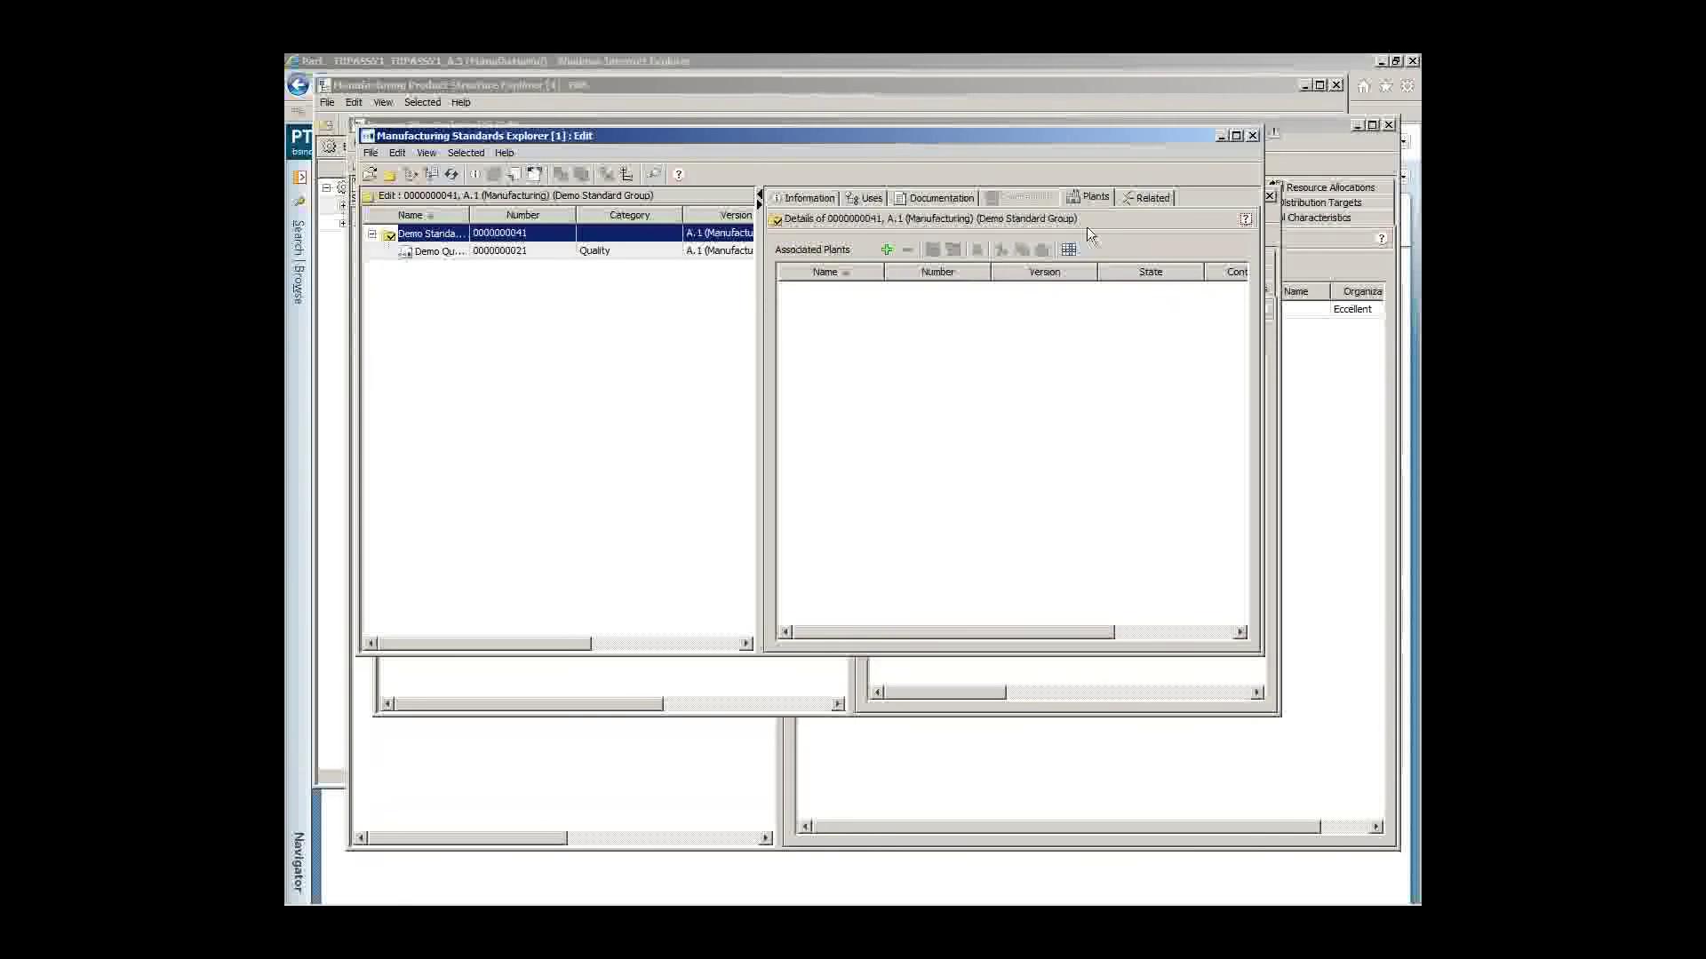
pyautogui.click(451, 252)
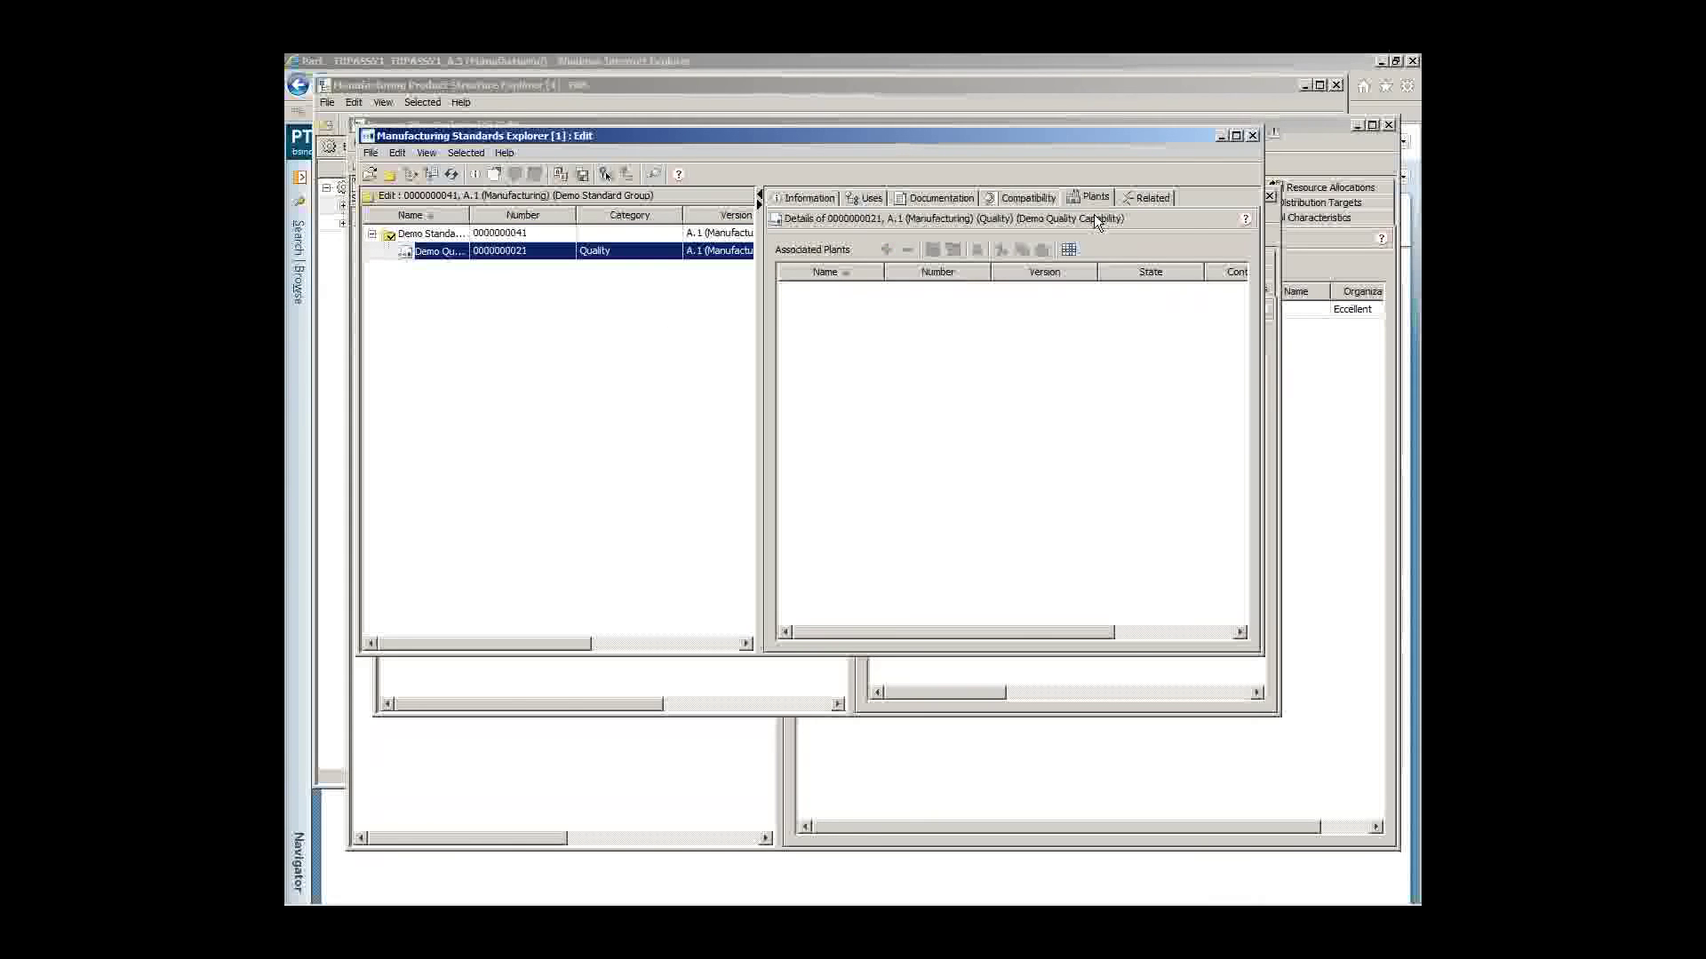
pyautogui.click(448, 234)
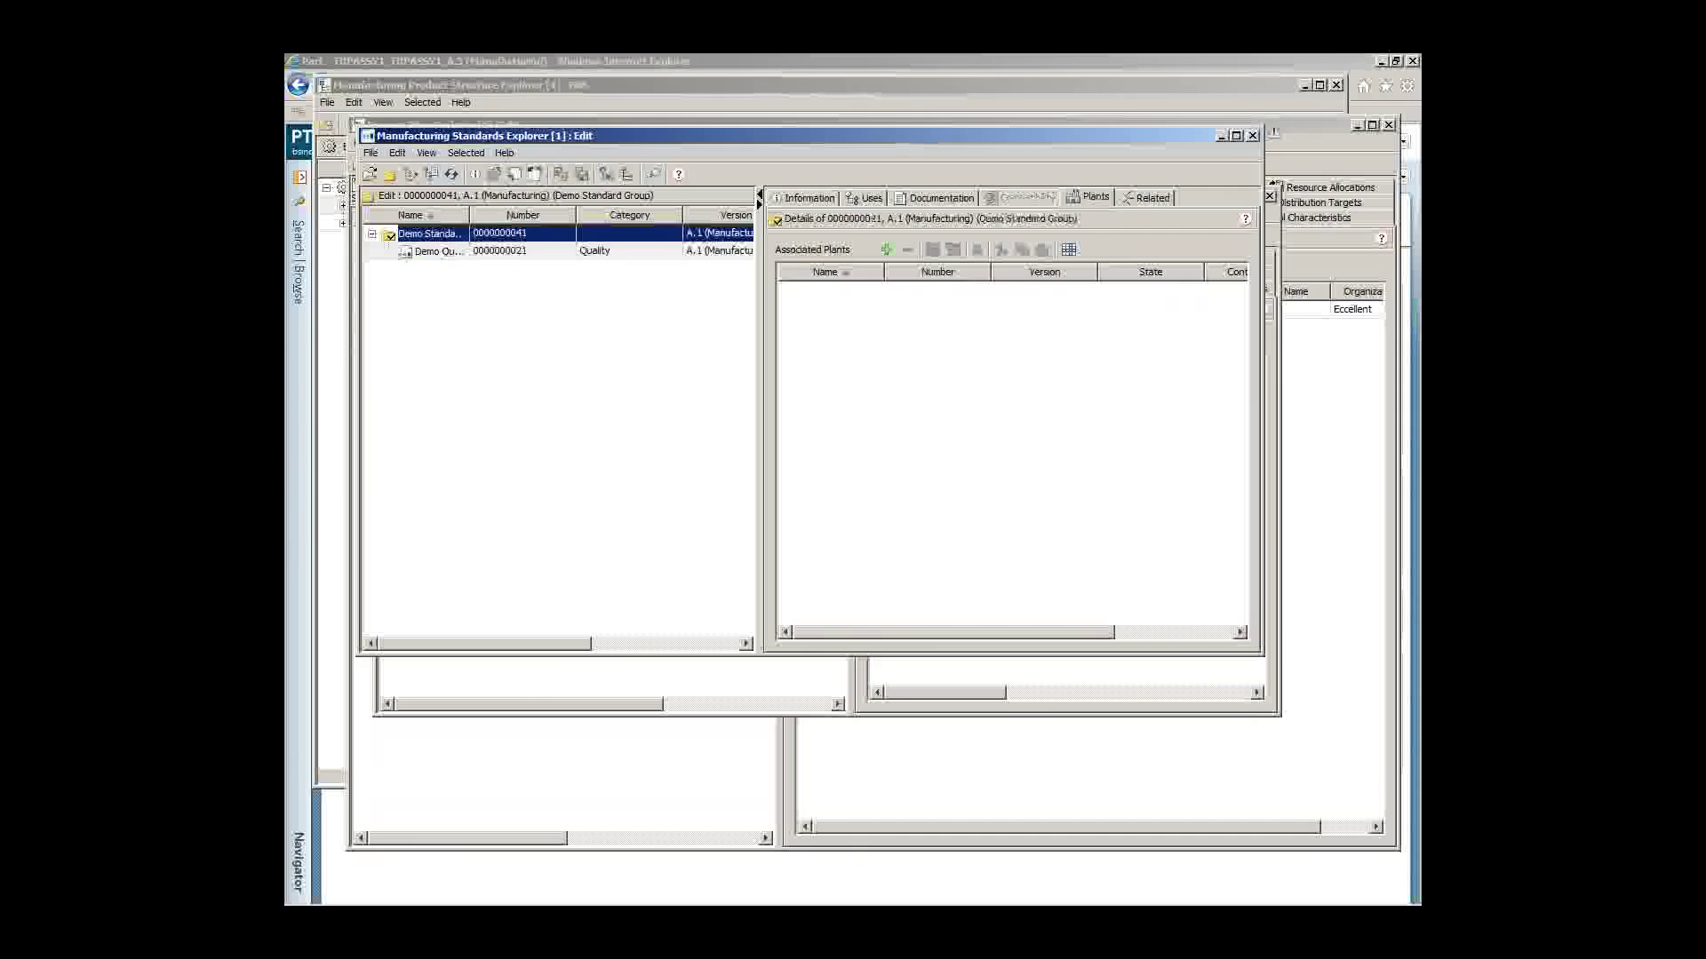
pyautogui.click(886, 249)
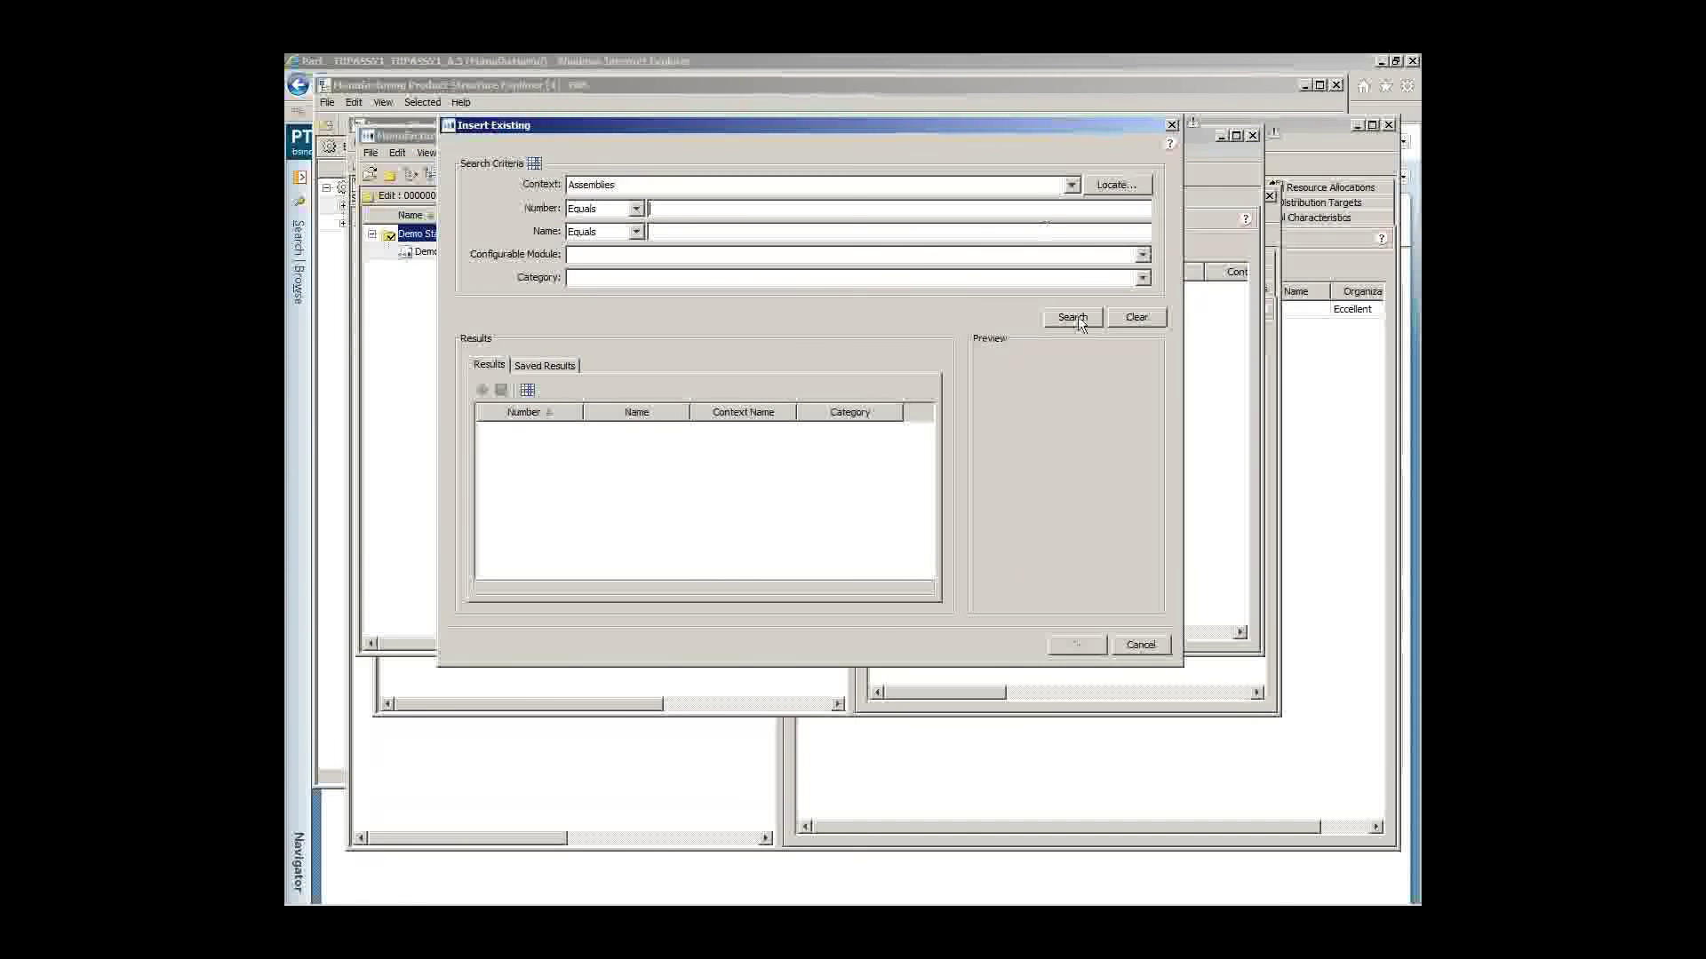
pyautogui.click(1073, 318)
pyautogui.click(657, 464)
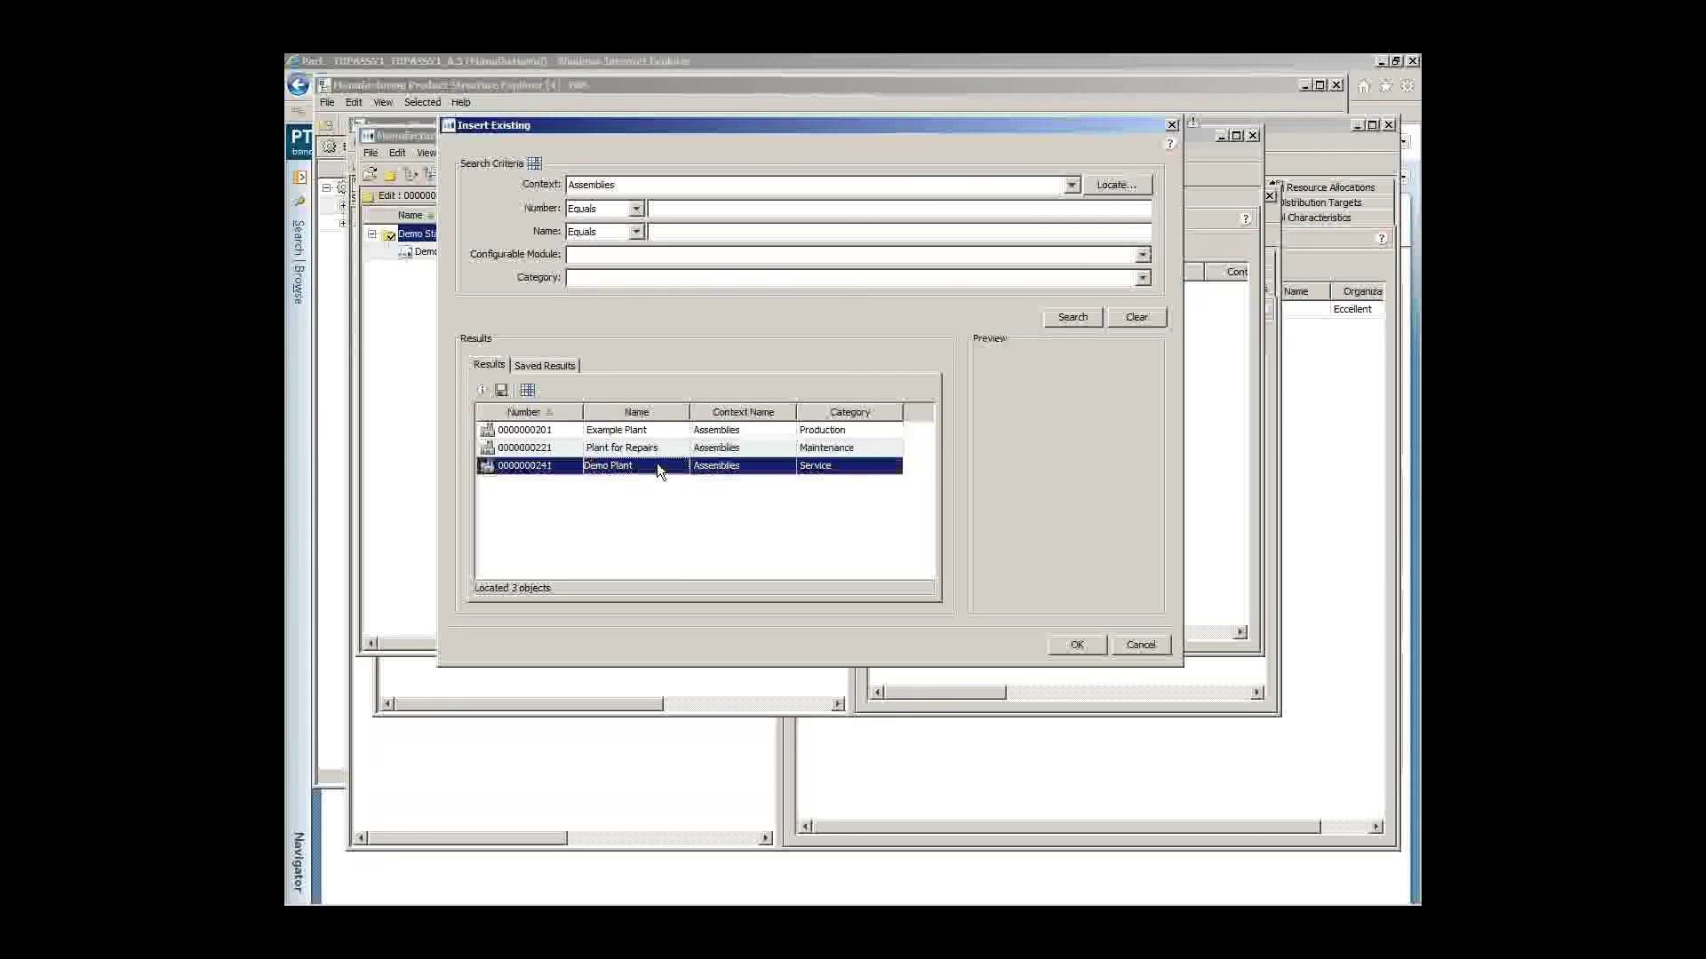
pyautogui.click(1078, 647)
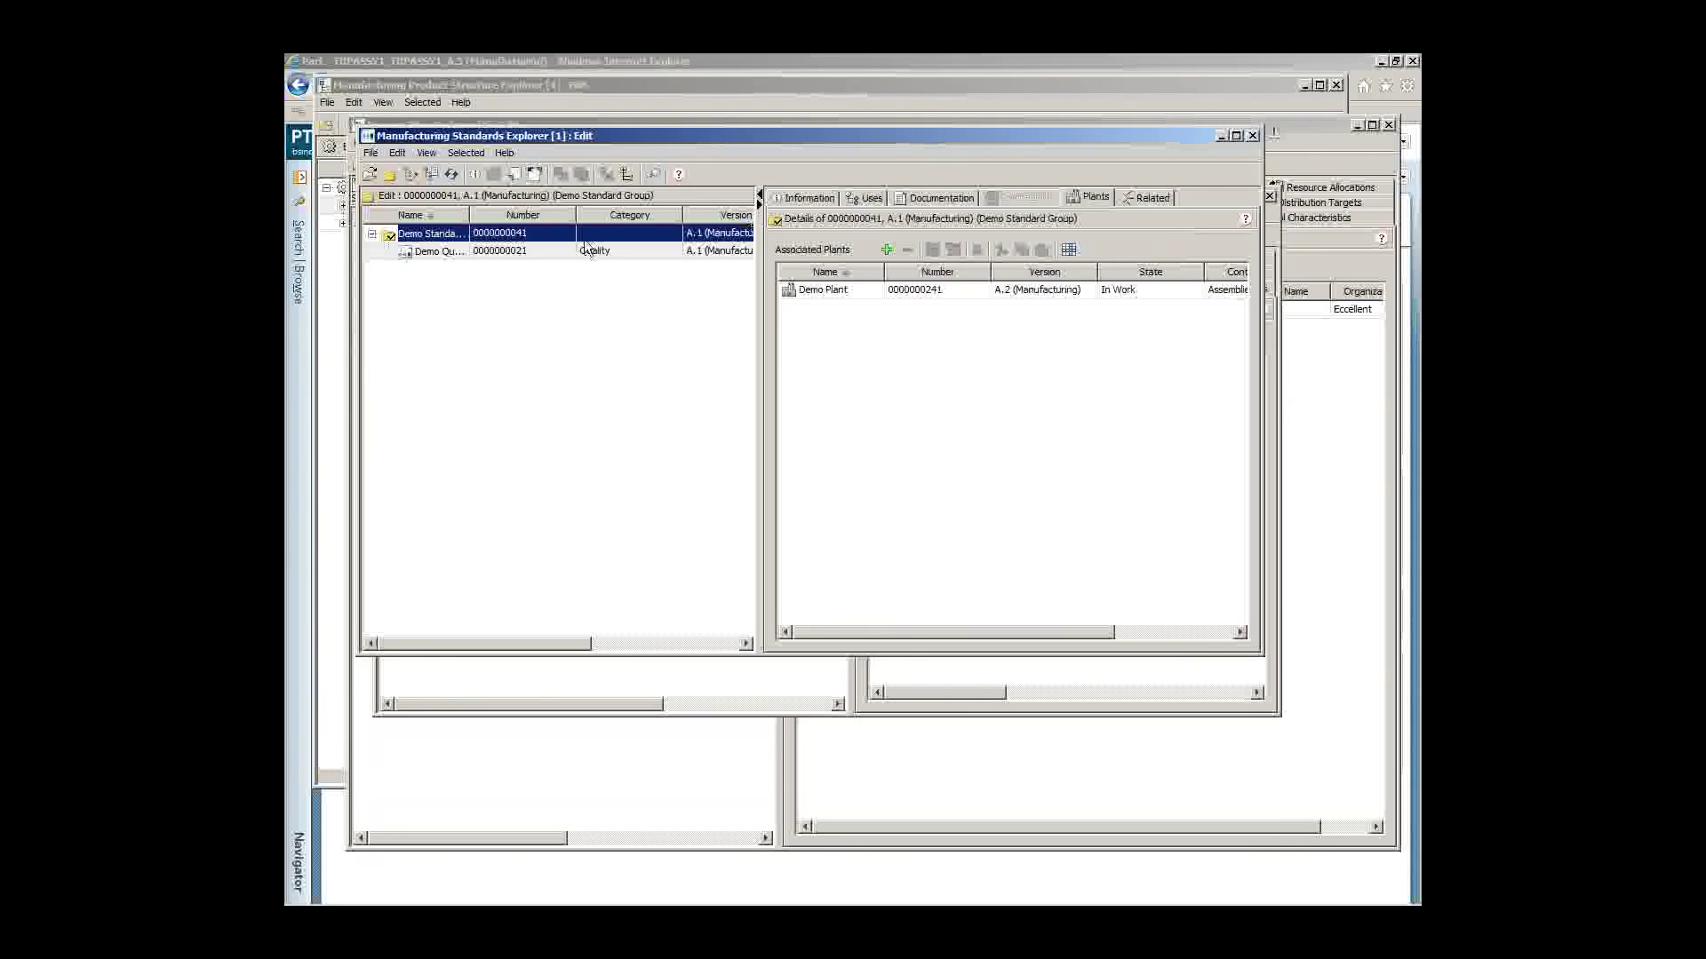
pyautogui.click(515, 175)
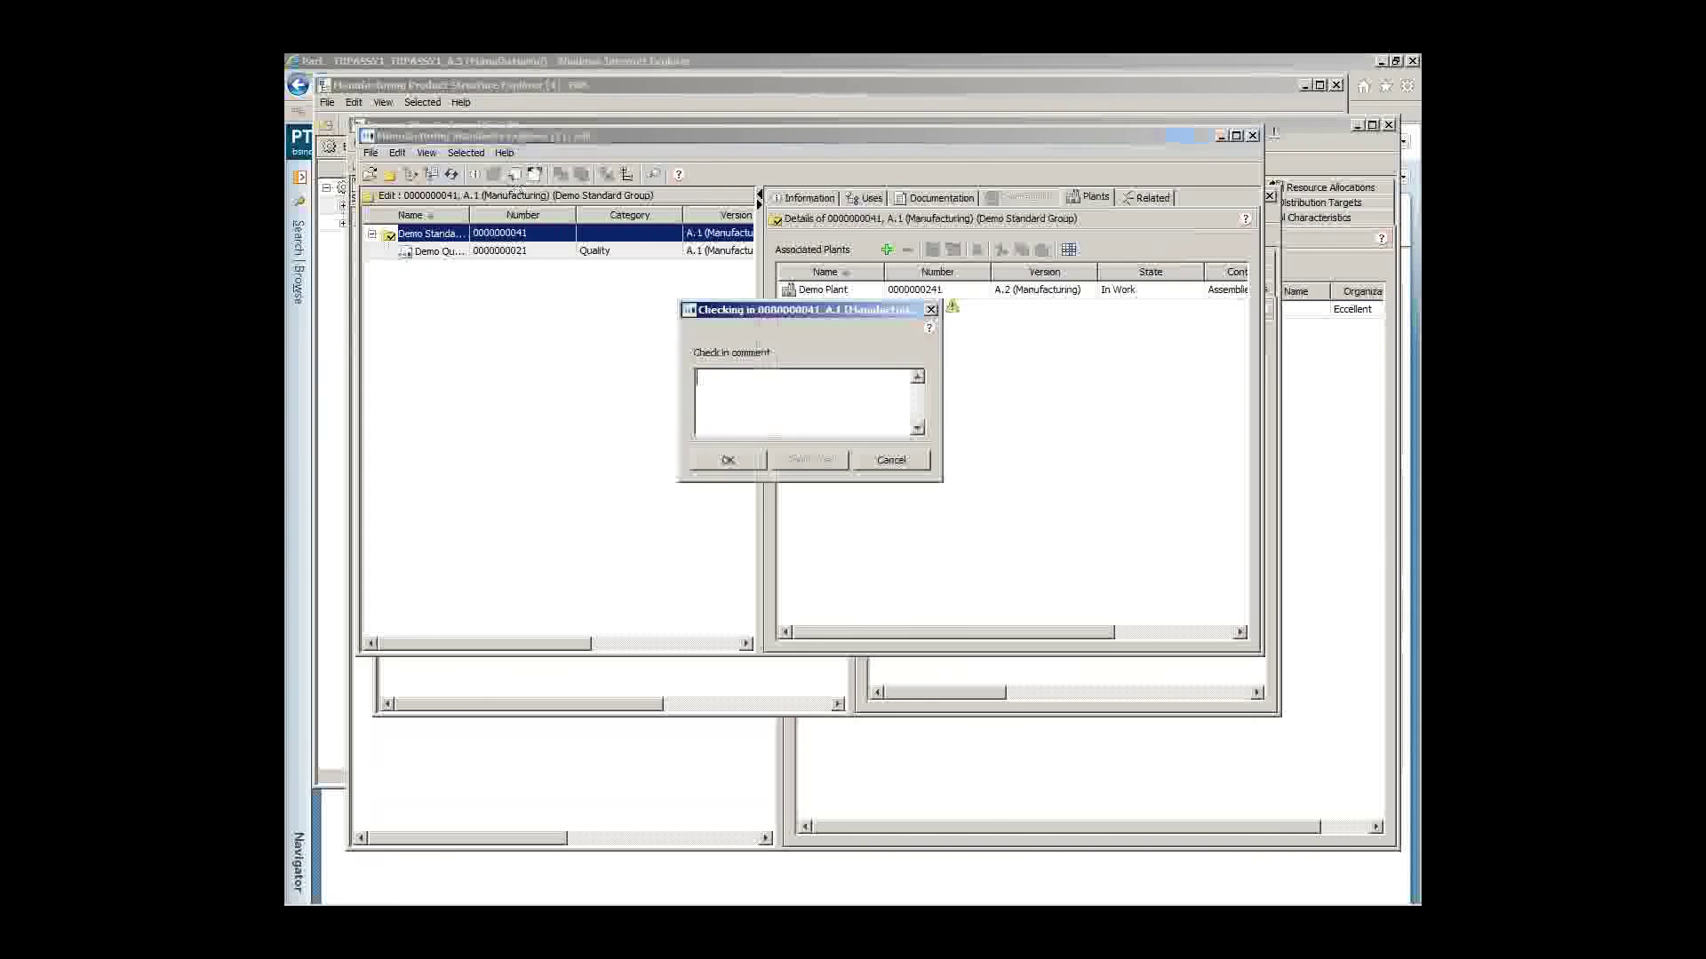
pyautogui.click(729, 461)
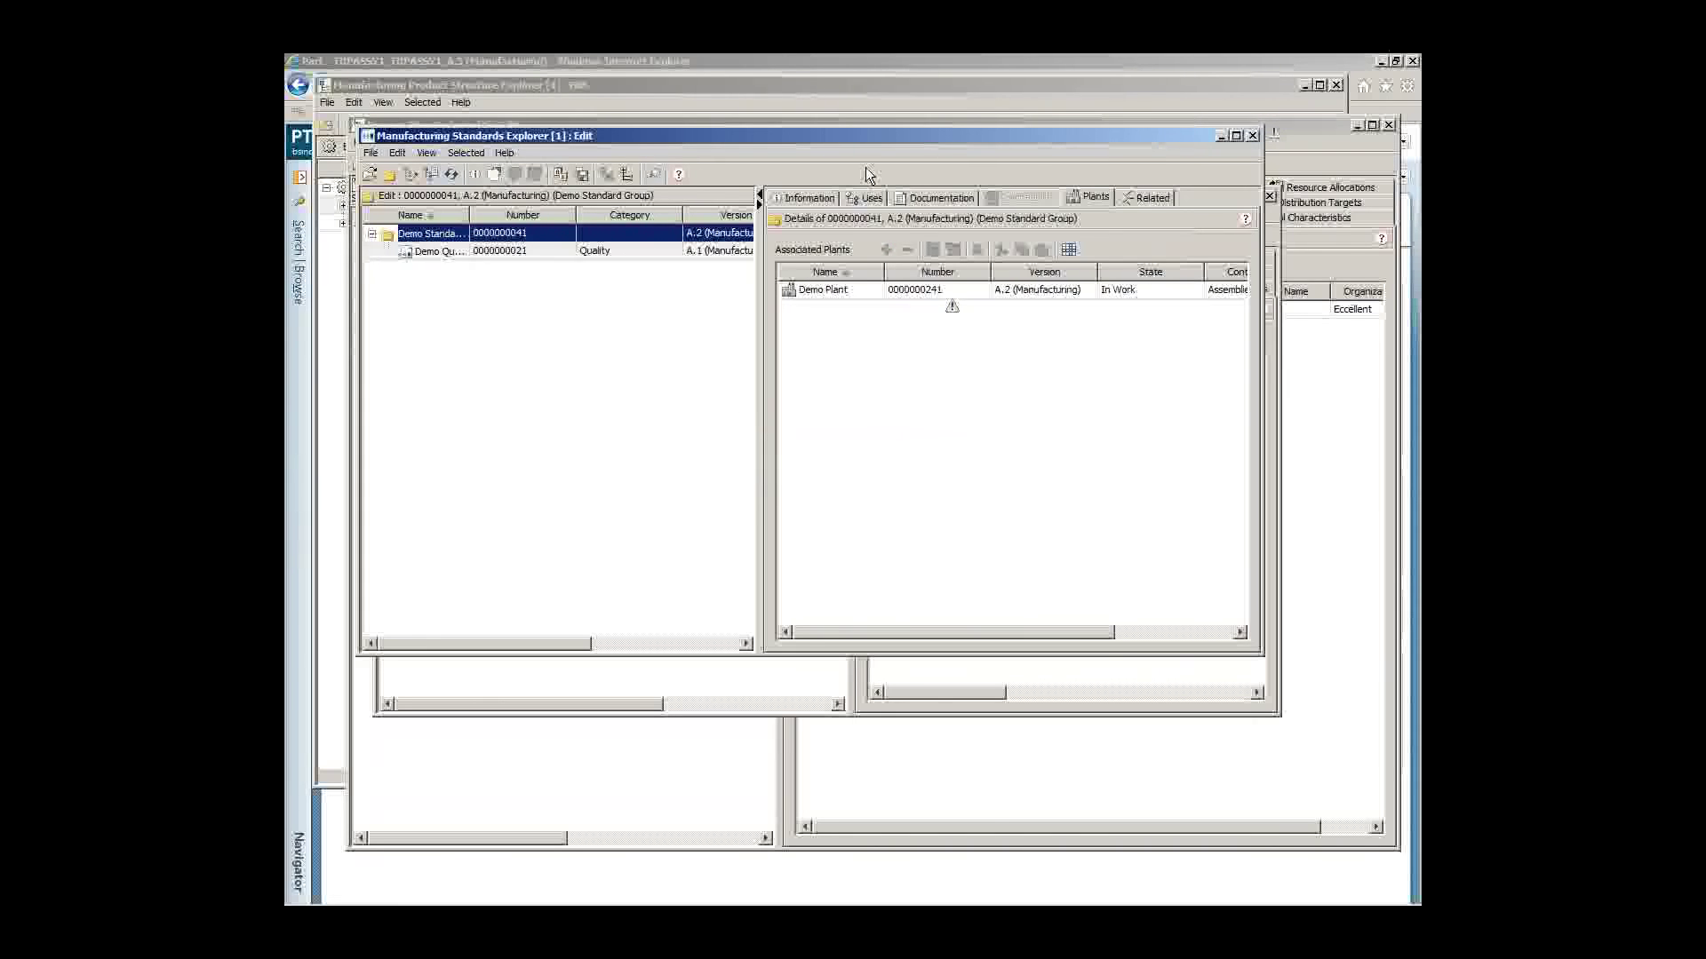
# Step: Bring the Process Plan Explorer forward and expand the quality sequence of the Quality Demo Process Plan to review its operations
pyautogui.moveTo(884, 139); pyautogui.dragTo(997, 322)
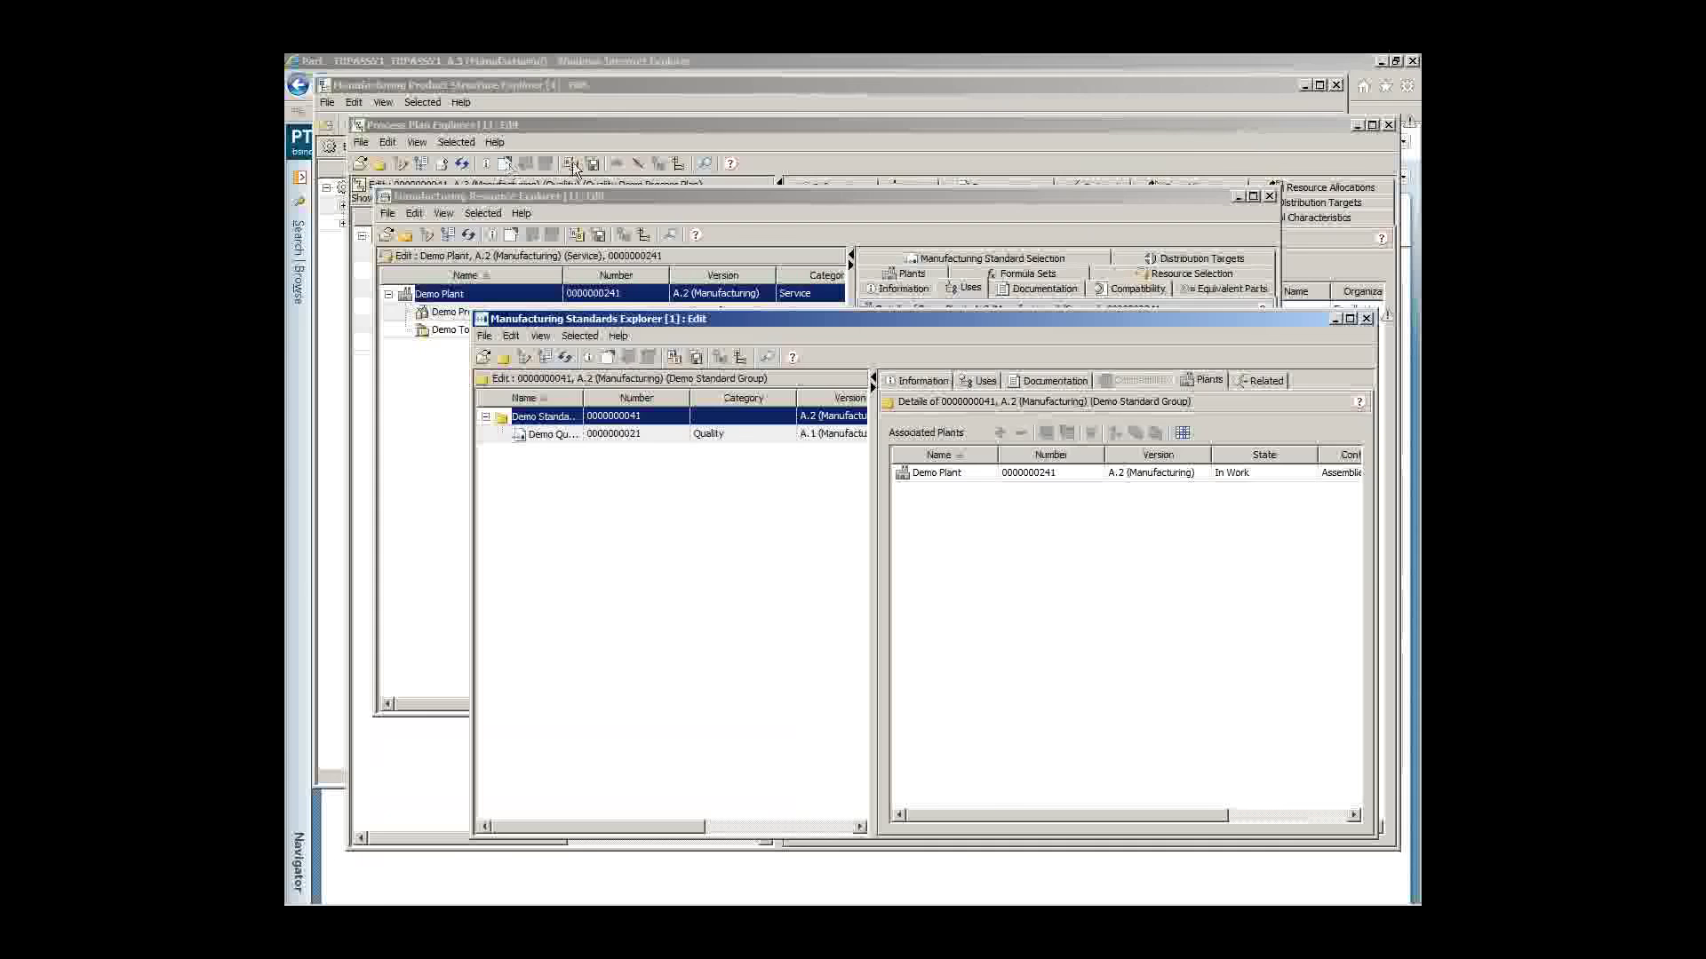
pyautogui.click(666, 126)
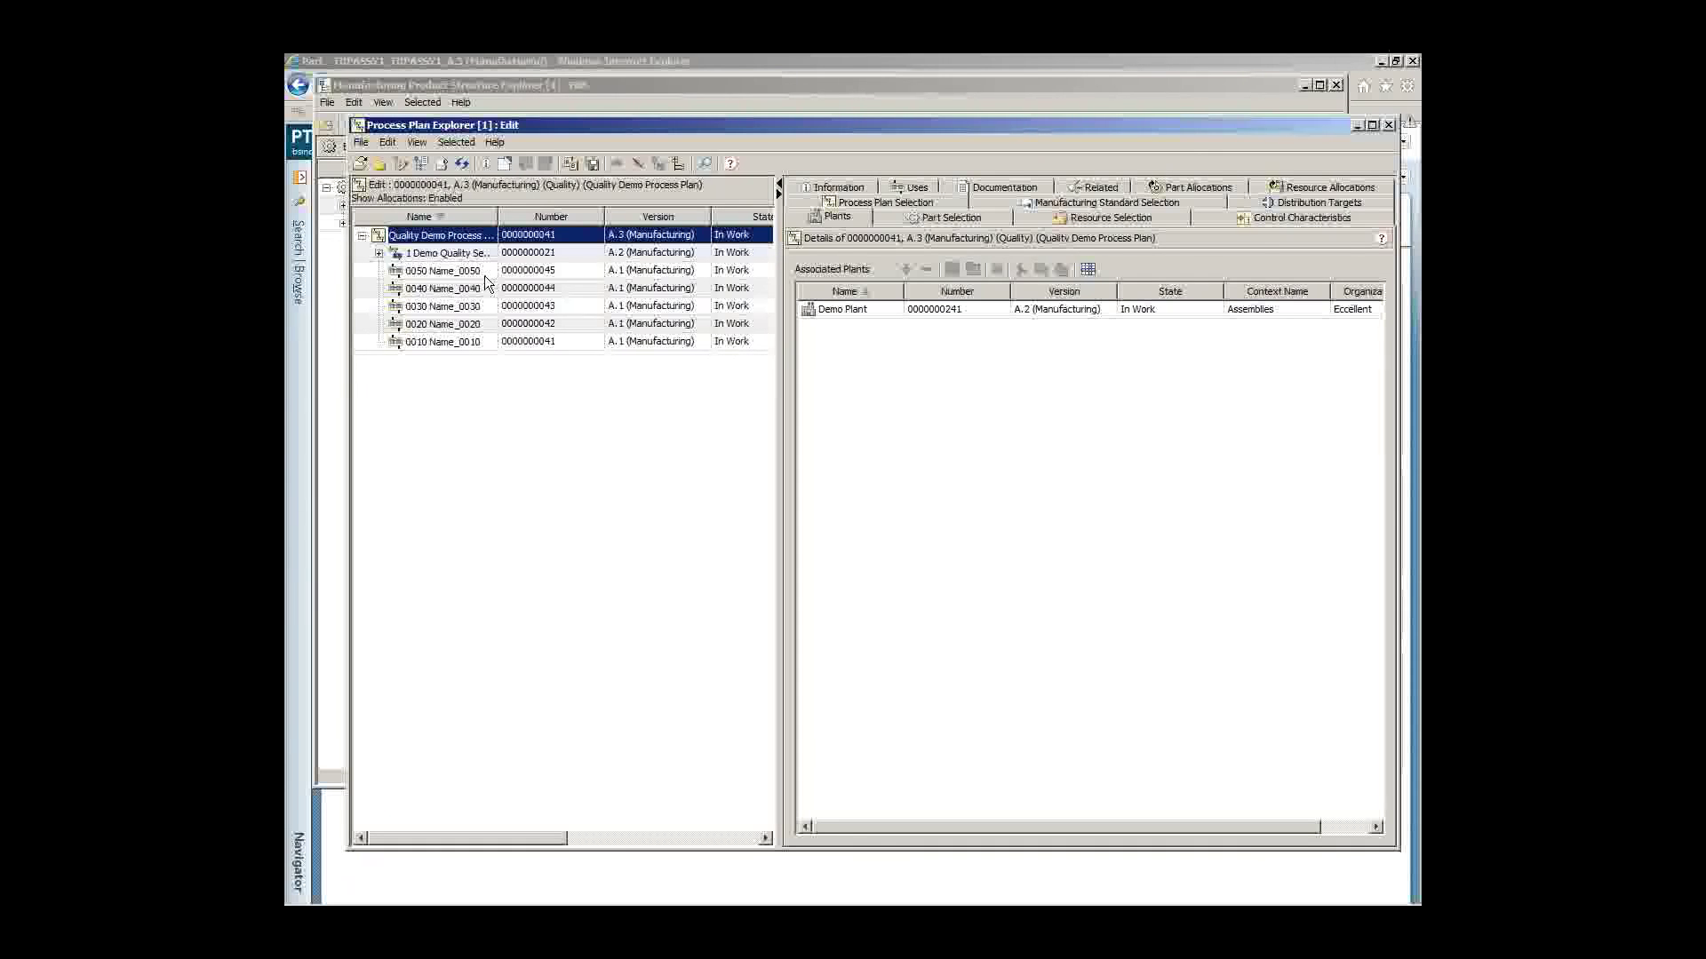
pyautogui.click(378, 254)
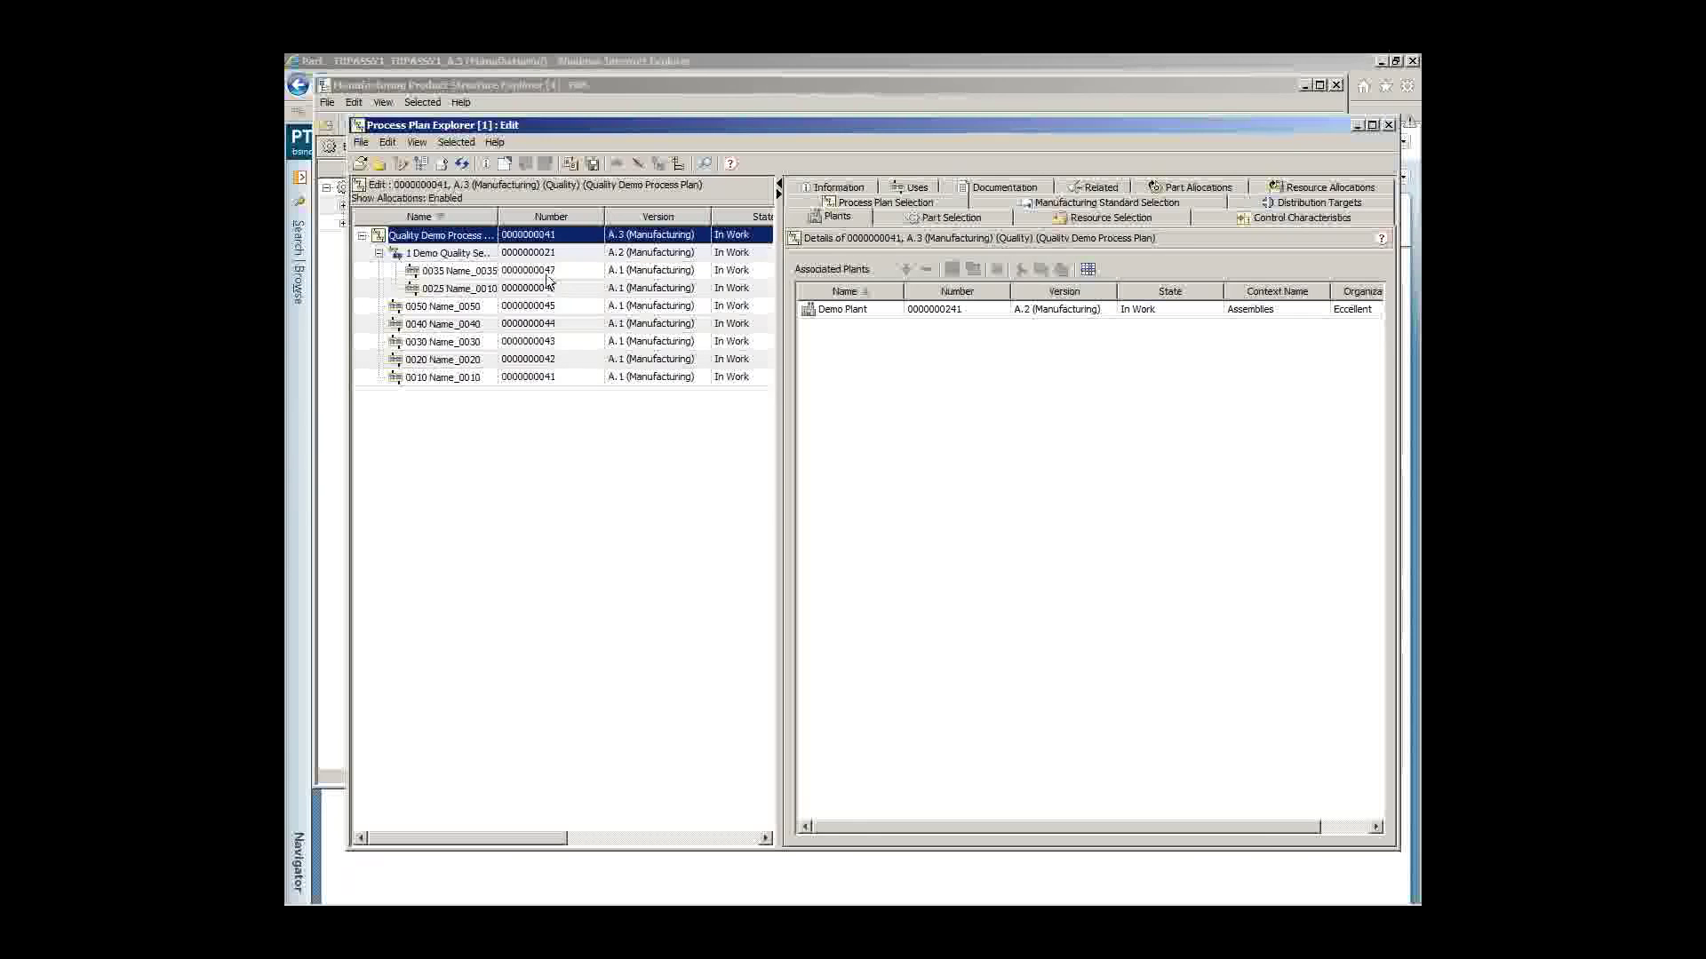
# Step: Minimize the browser and arrange the explorer windows to review the process plan, the Demo Plant resources and the standard group
pyautogui.click(1077, 878)
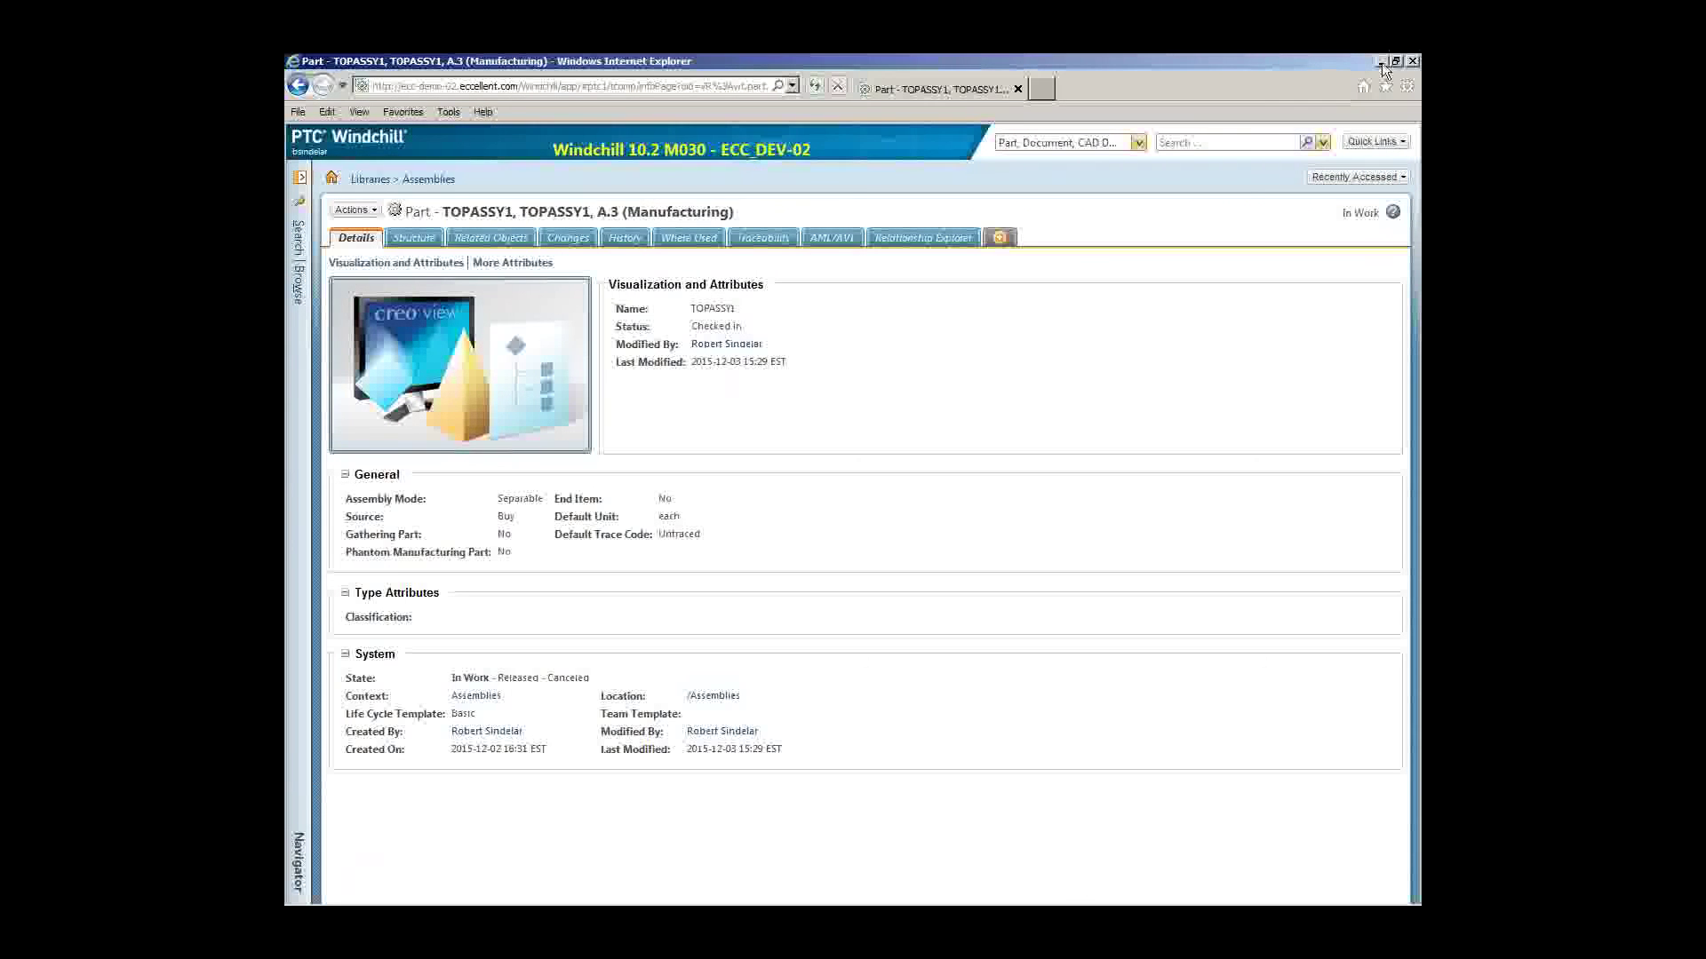
pyautogui.click(1381, 64)
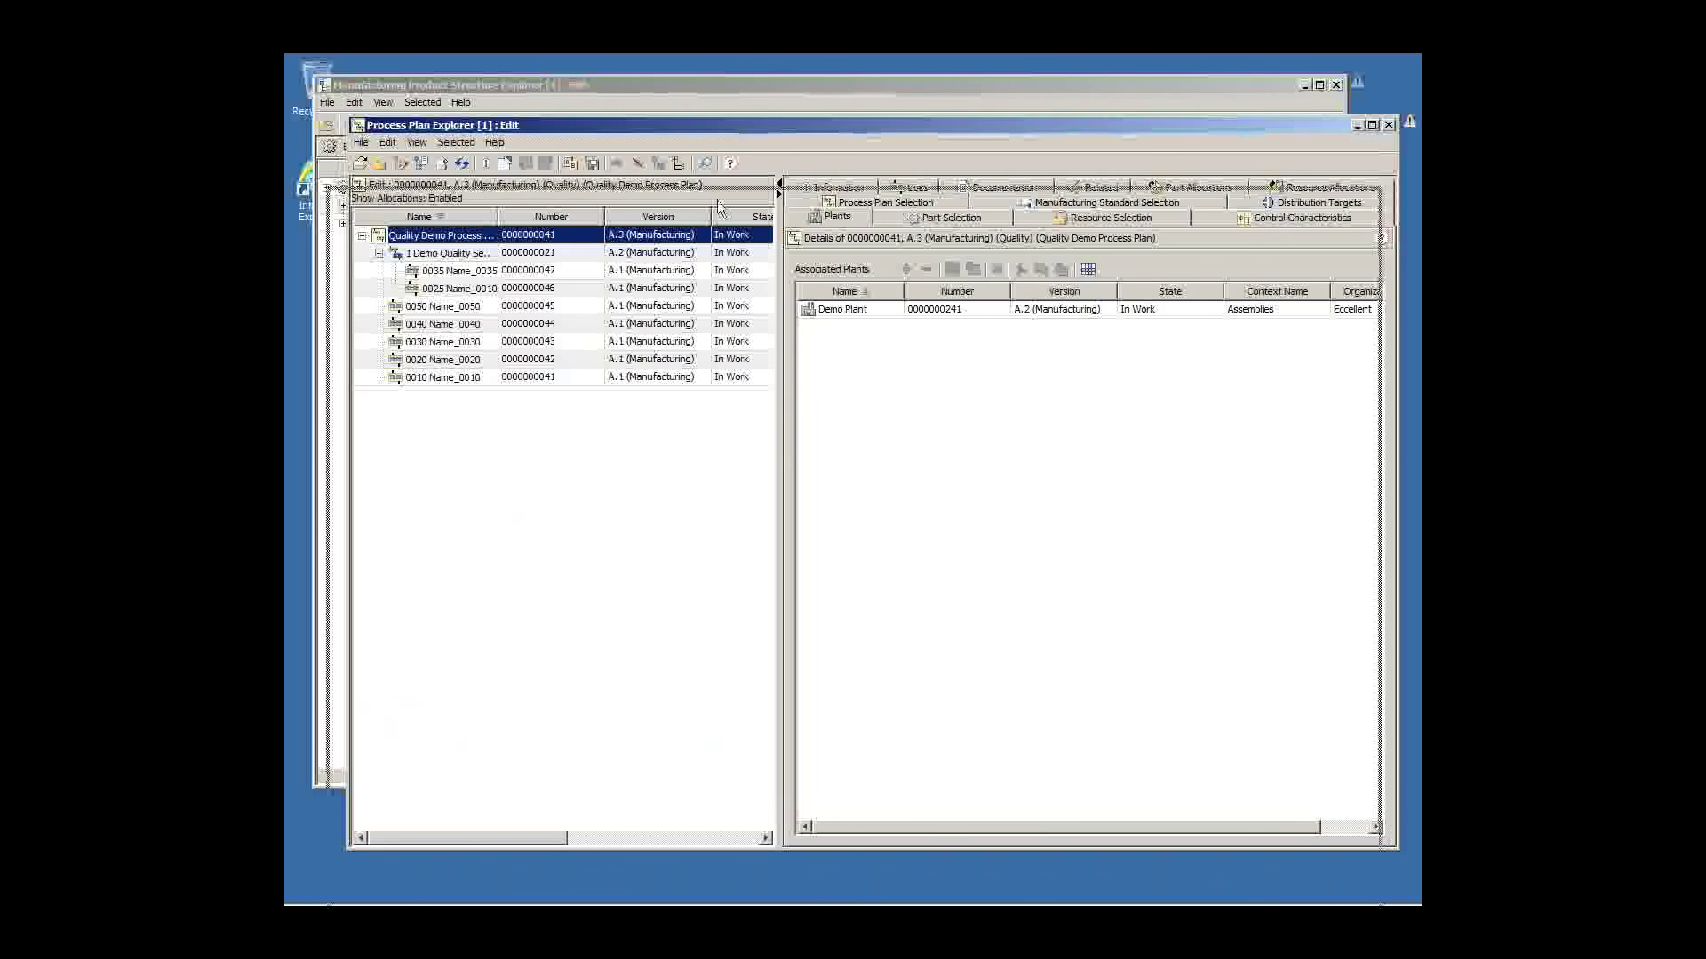
pyautogui.moveTo(739, 125); pyautogui.dragTo(728, 105)
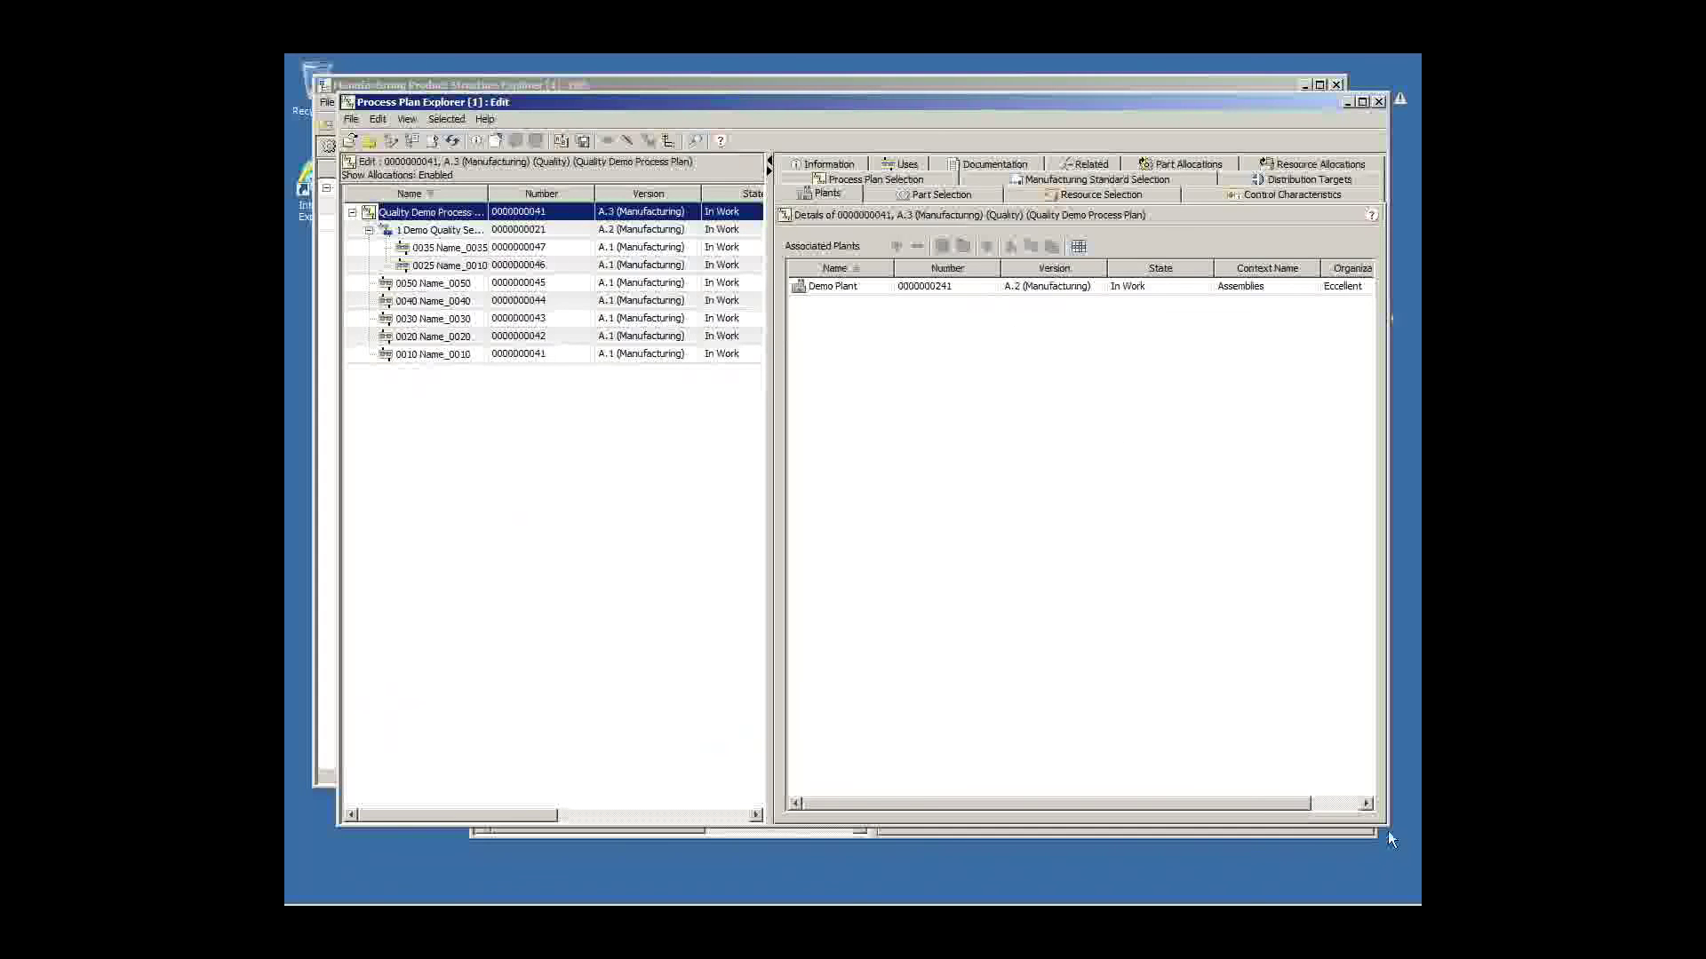
pyautogui.moveTo(1389, 829); pyautogui.dragTo(1157, 664)
pyautogui.click(1221, 646)
pyautogui.moveTo(1218, 313); pyautogui.dragTo(1099, 208)
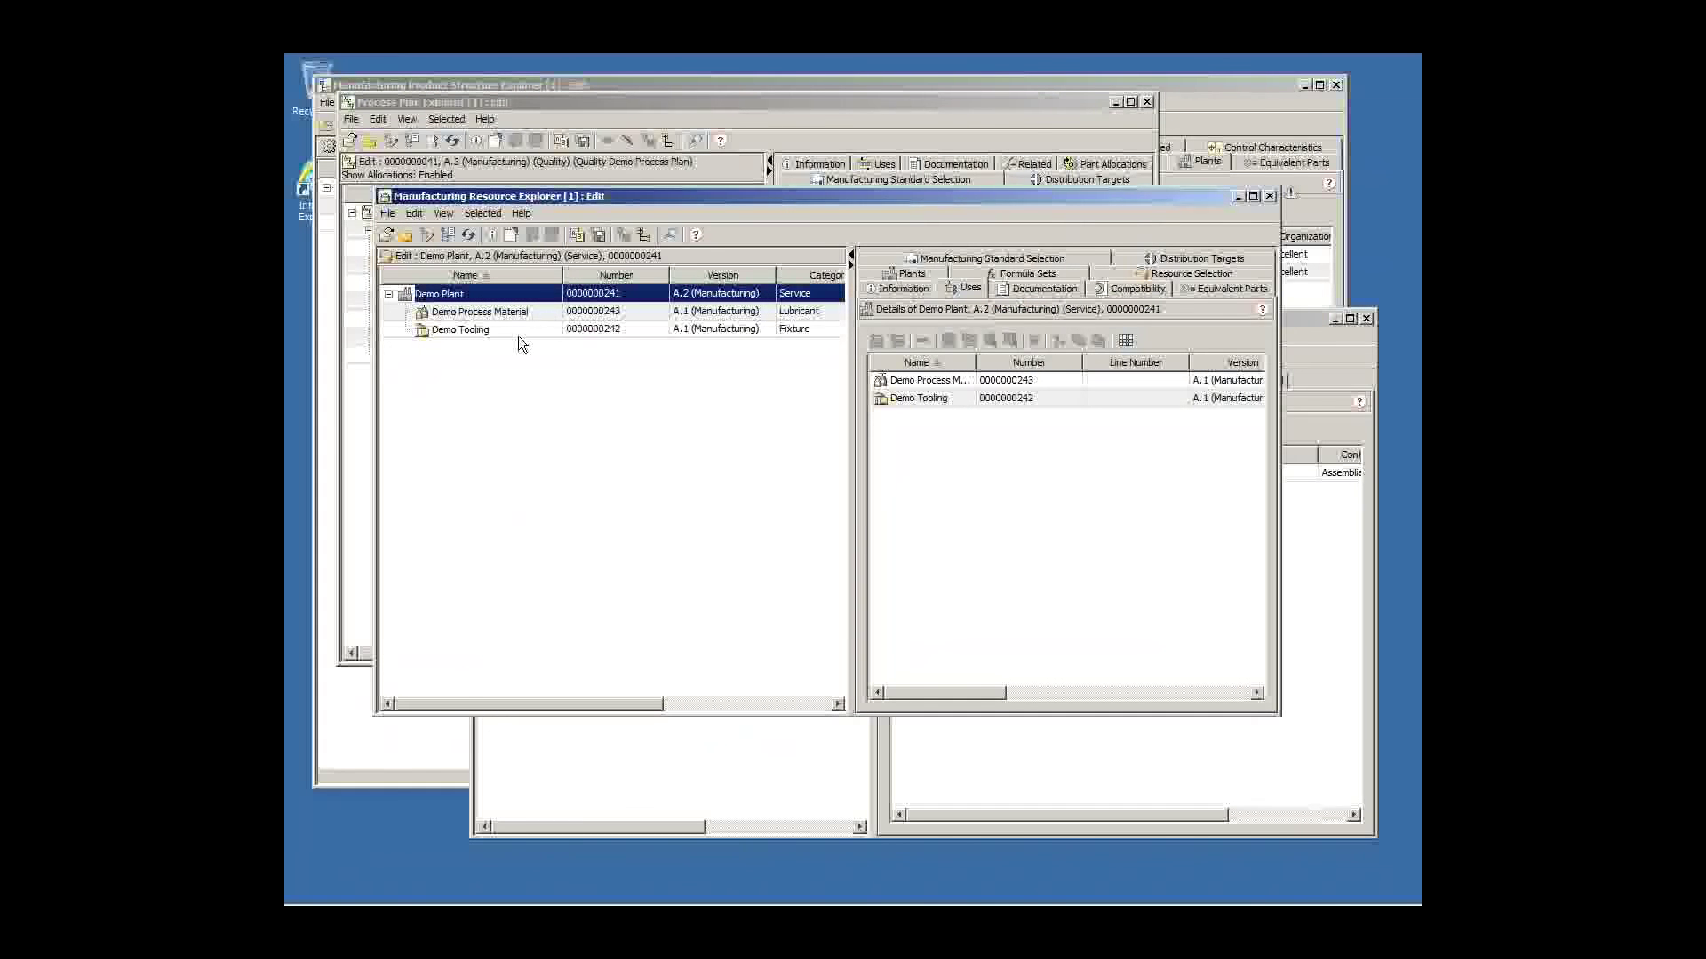
pyautogui.click(1165, 764)
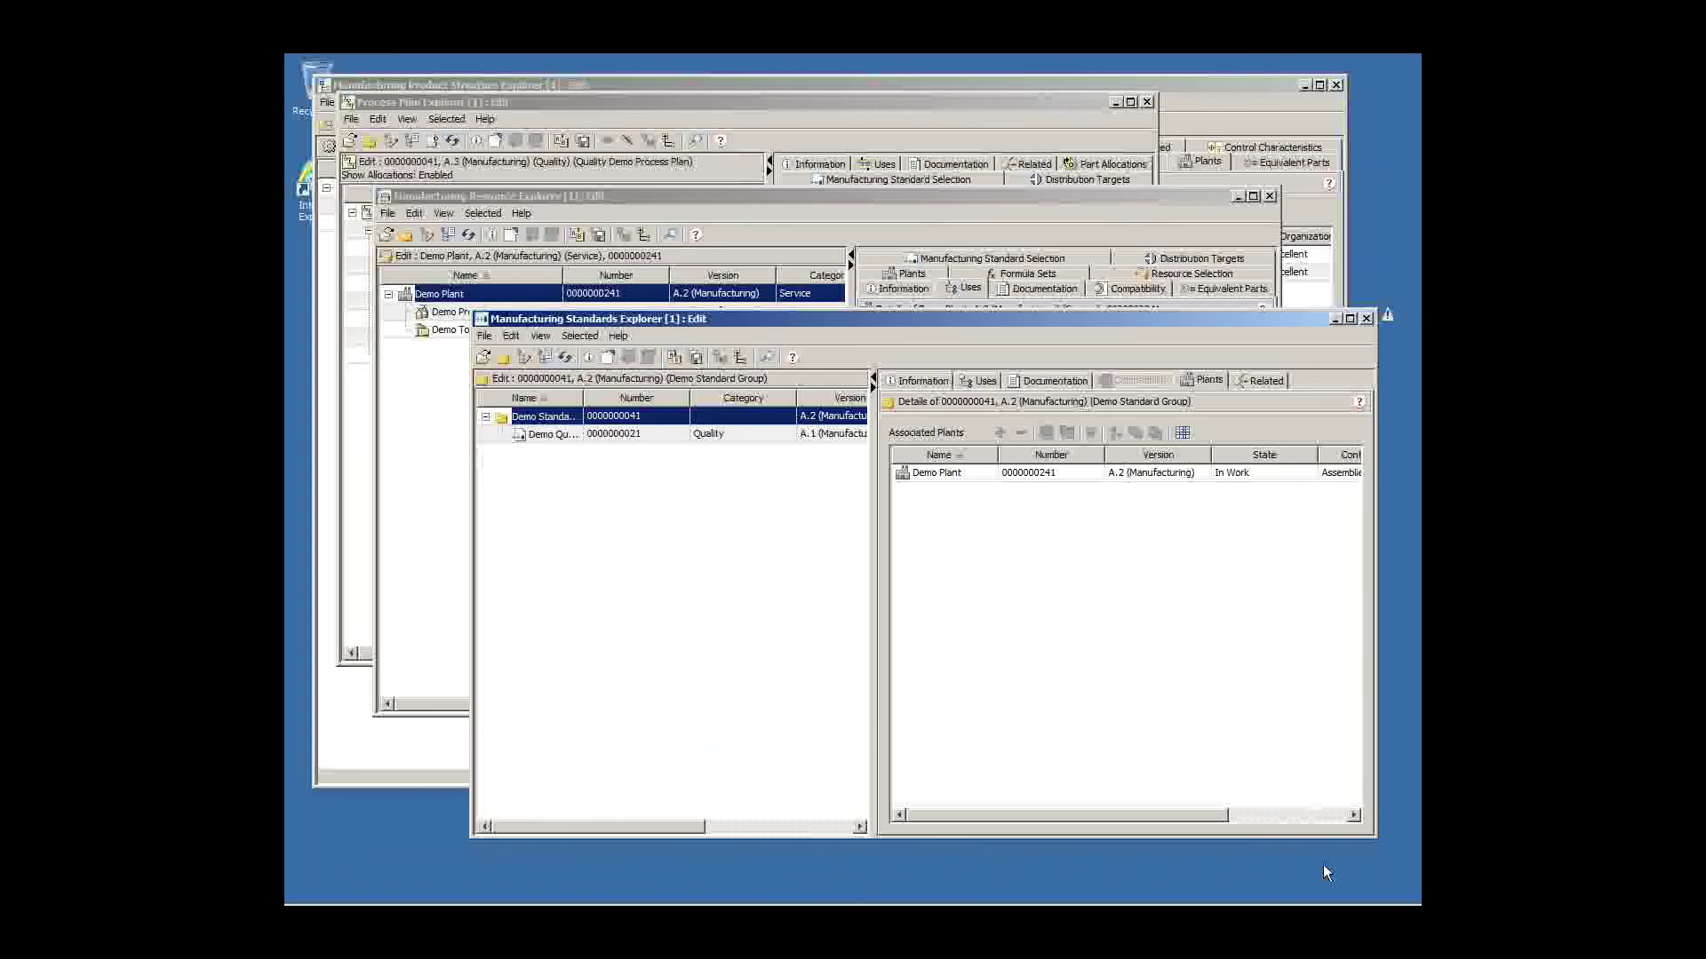
# Step: Close the Manufacturing Standards, Manufacturing Resource, Process Plan and Manufacturing Product Structure Explorers
pyautogui.click(1366, 318)
pyautogui.click(1270, 196)
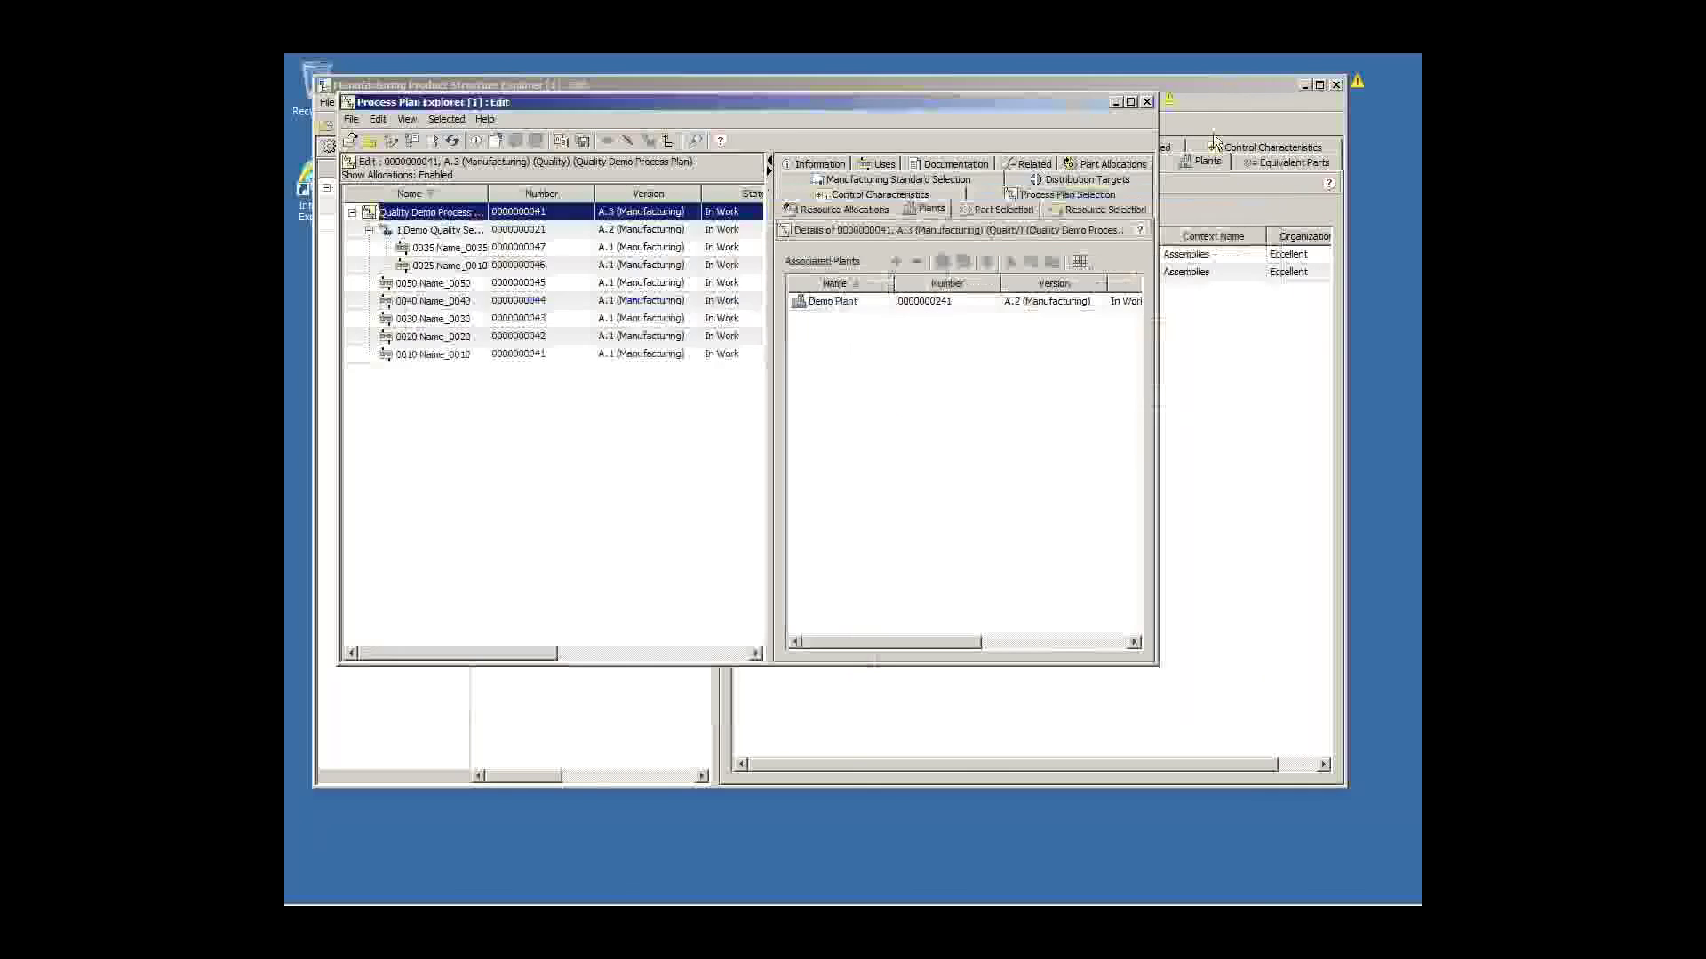
pyautogui.click(1147, 102)
pyautogui.click(1339, 85)
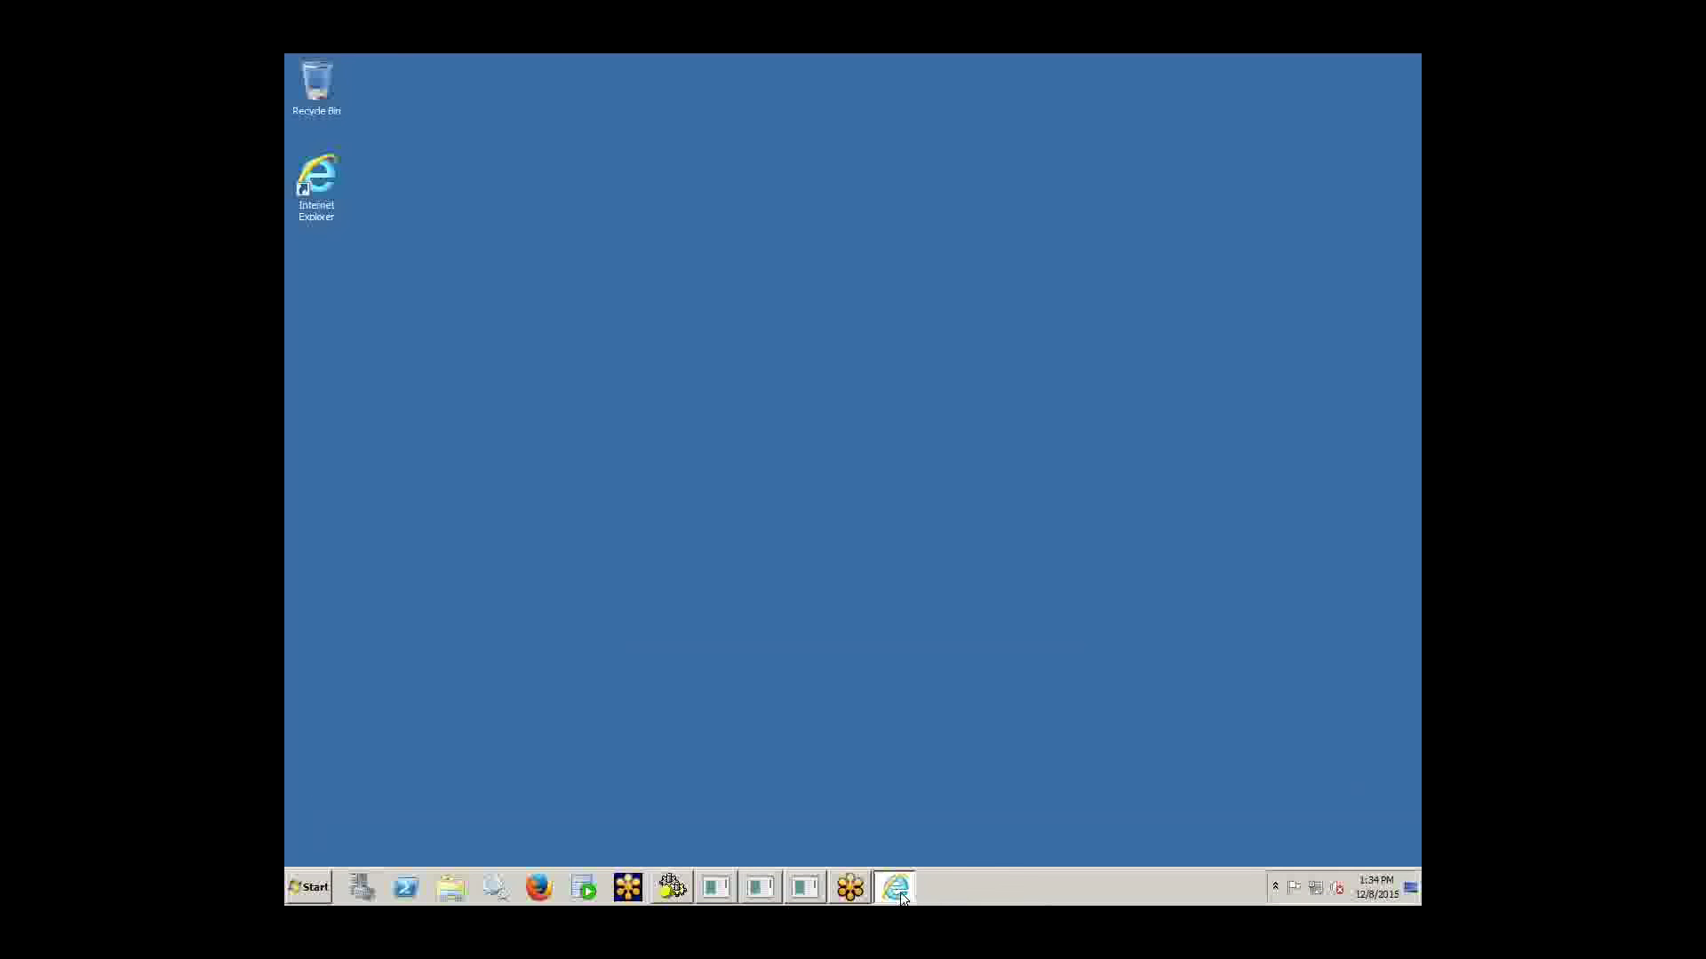
# Step: Bring the Windchill browser window forward and open the Assemblies library to review the new manufacturing objects in its folder contents
pyautogui.click(896, 887)
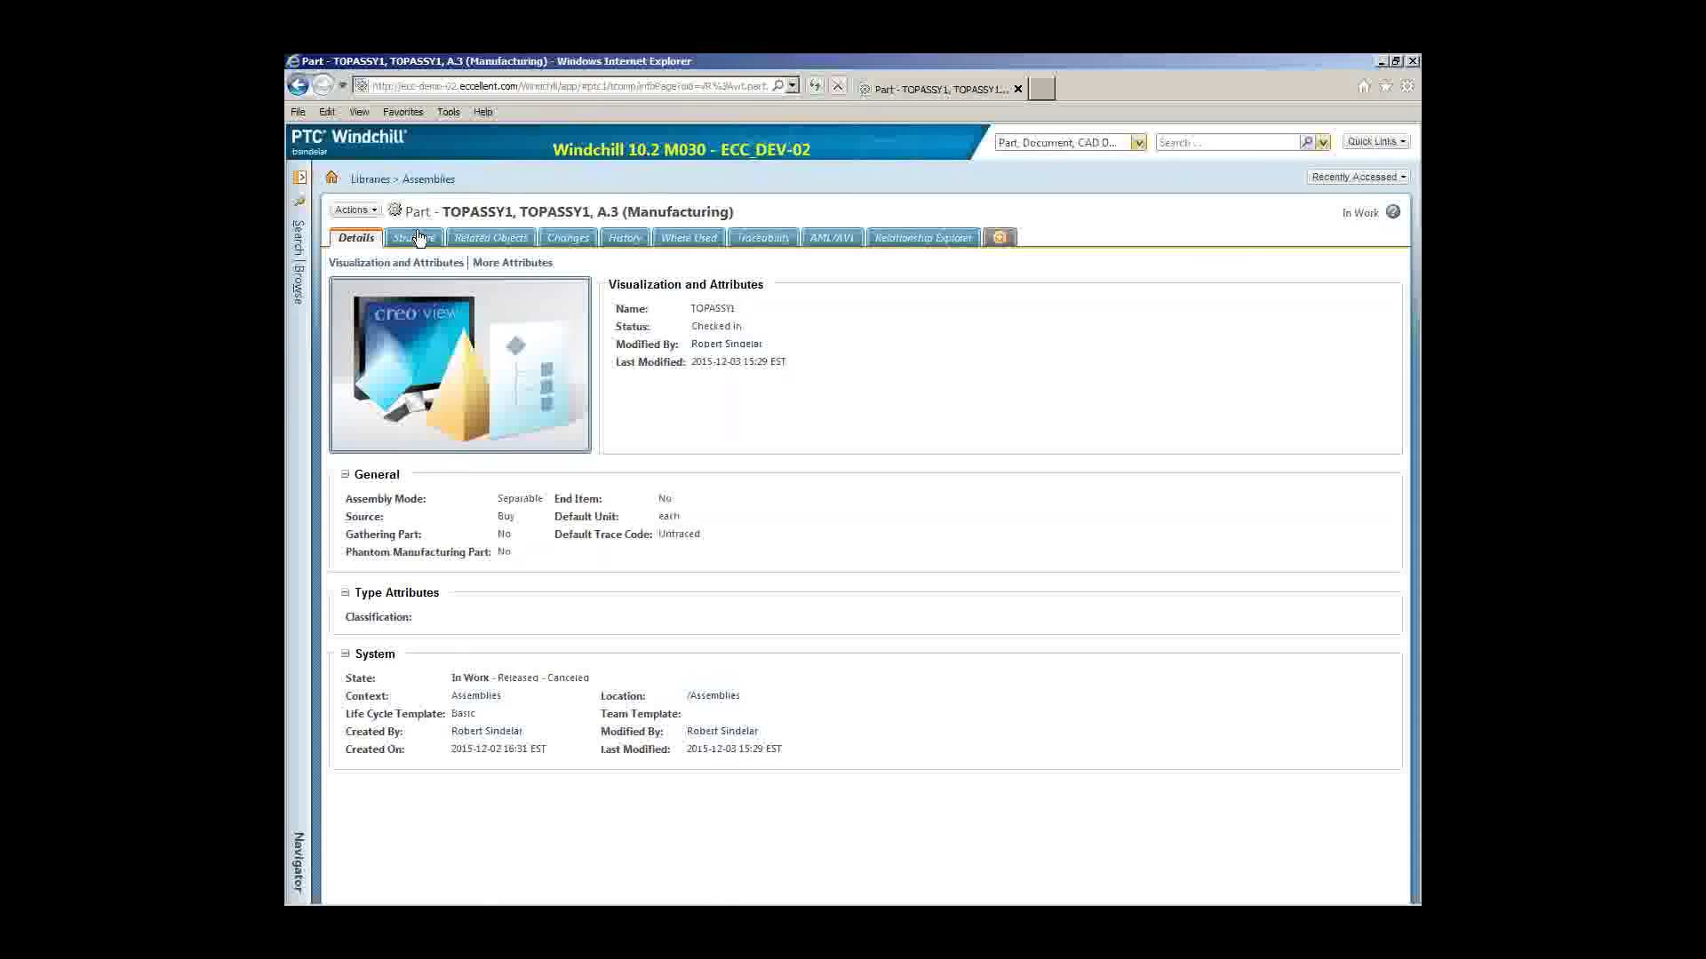
pyautogui.click(430, 179)
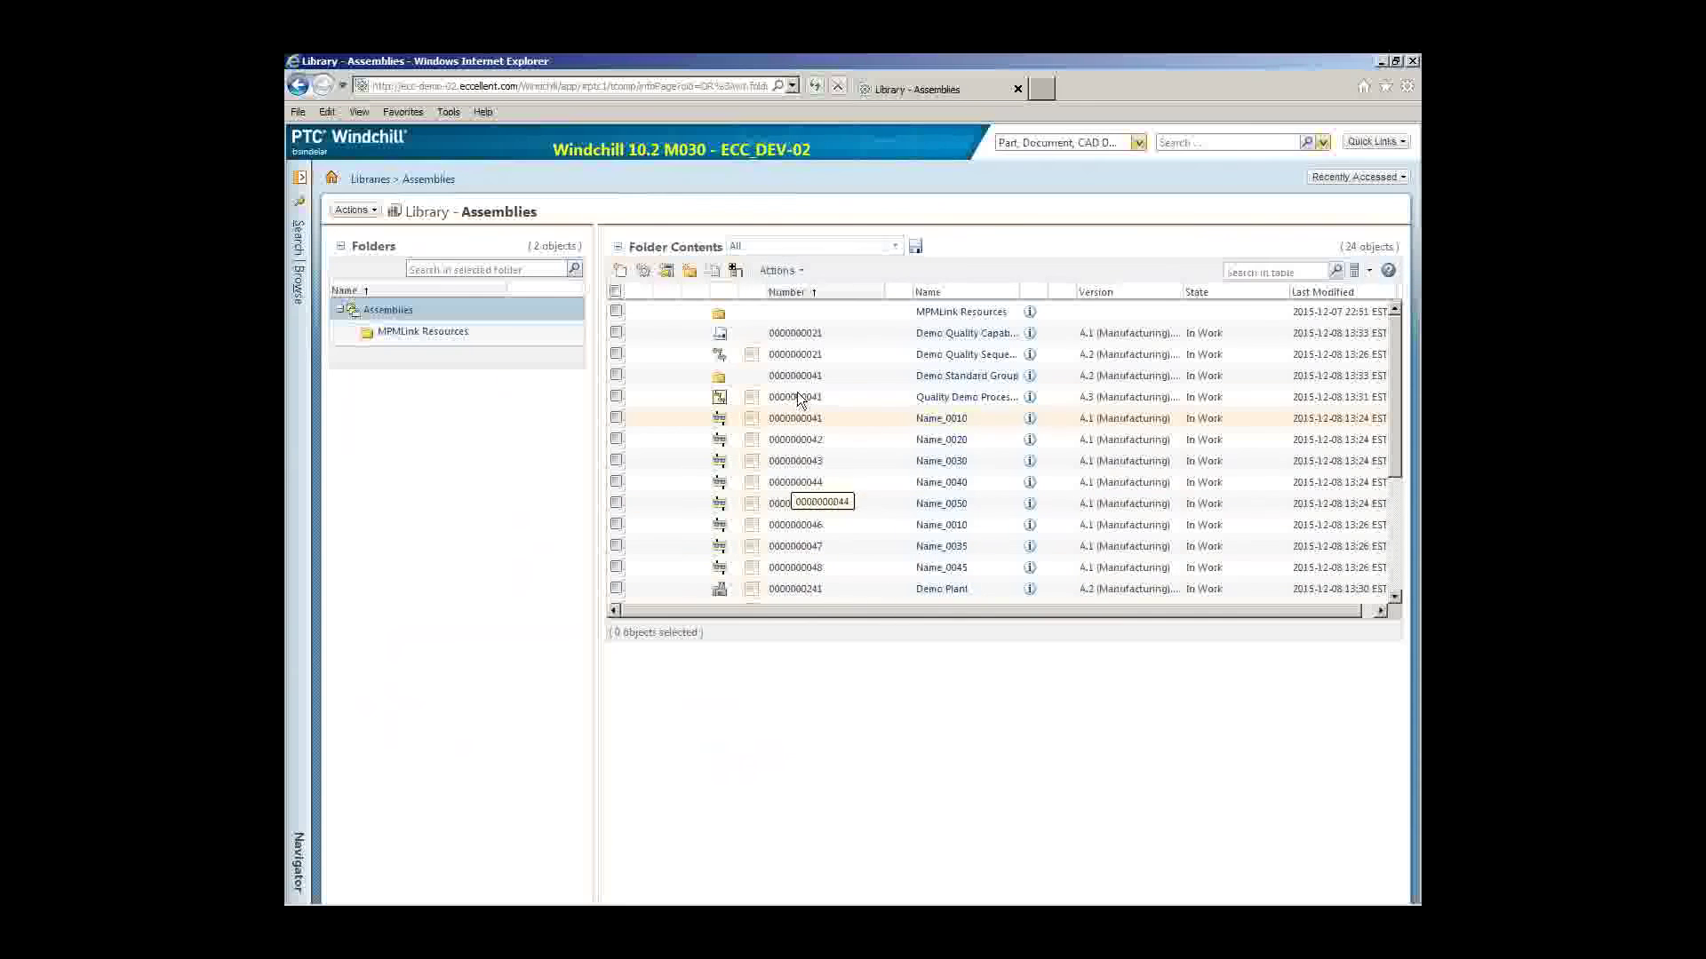
pyautogui.scroll(-1, 876, 396)
pyautogui.scroll(-3, 941, 515)
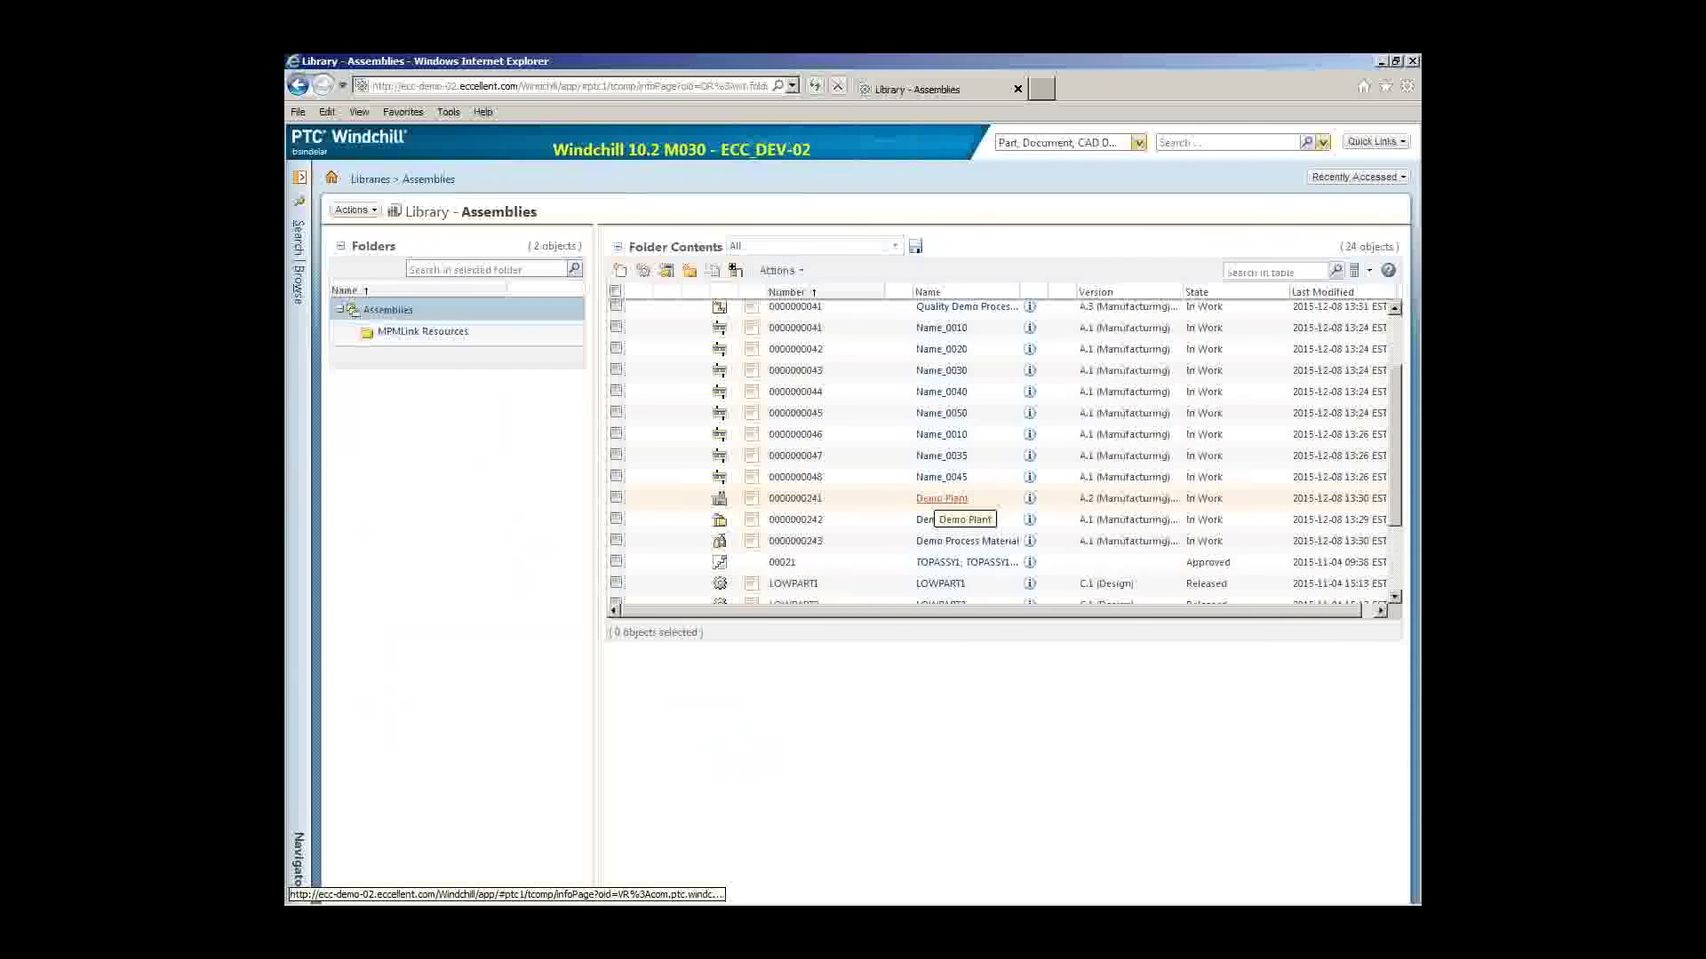
# Step: Review the actions available for the Demo Plant, including its options for new change objects, and dismiss them without choosing one
pyautogui.rightClick(857, 497)
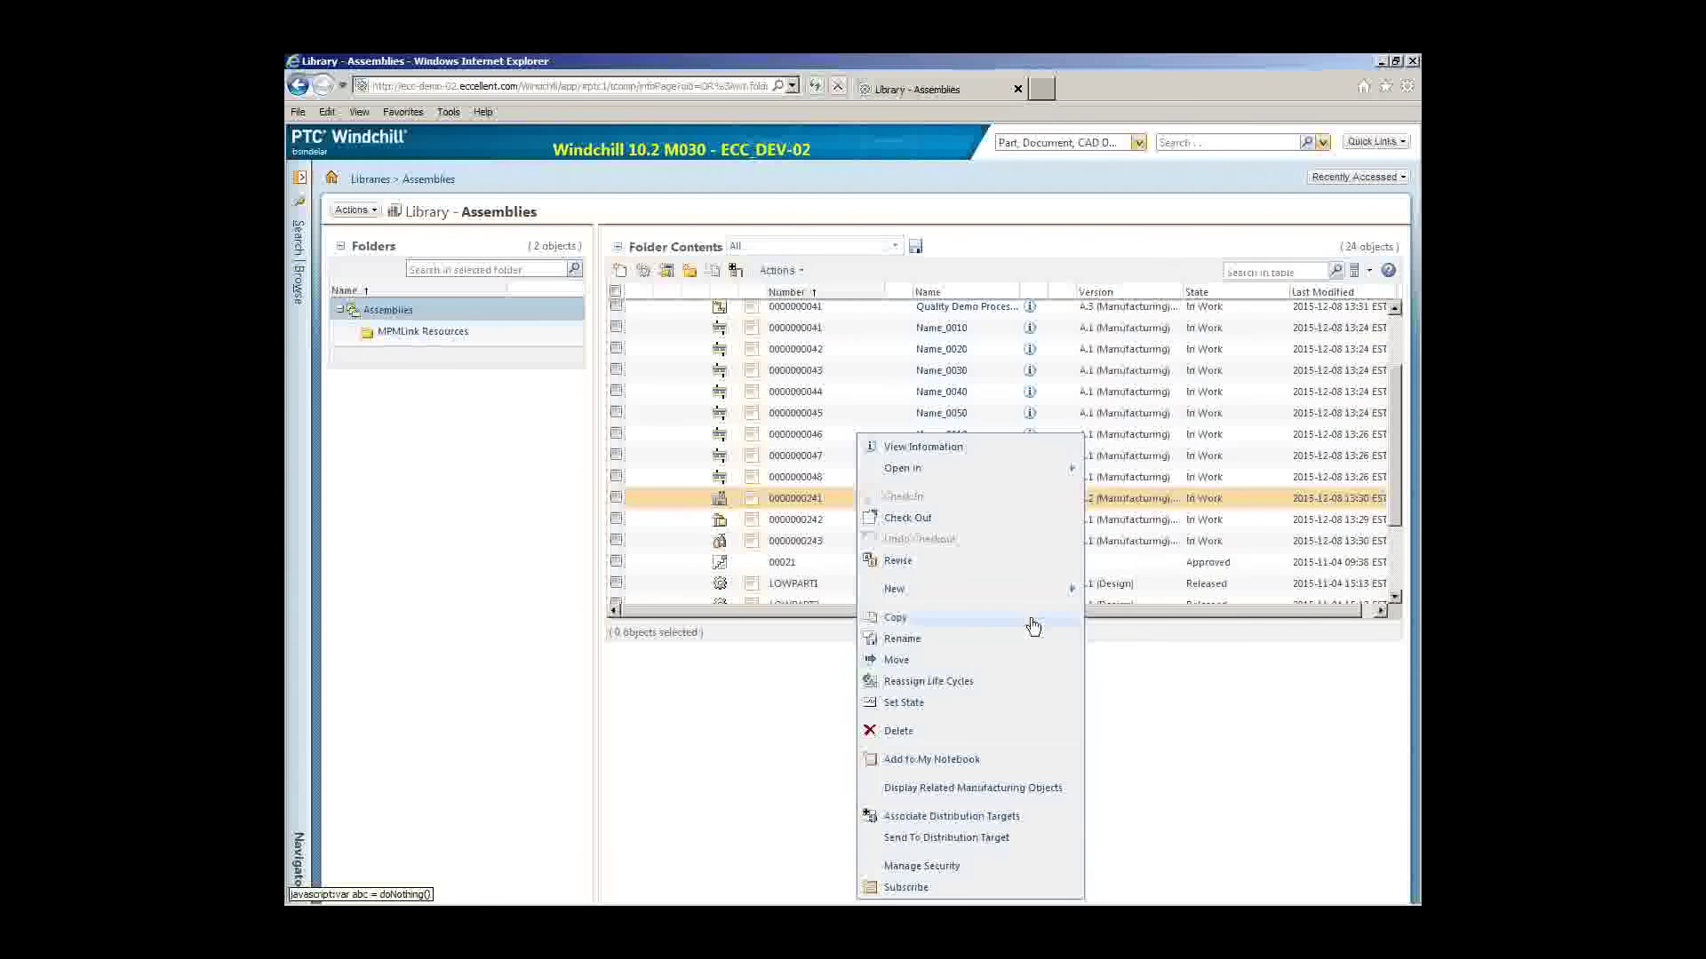
pyautogui.moveTo(984, 590)
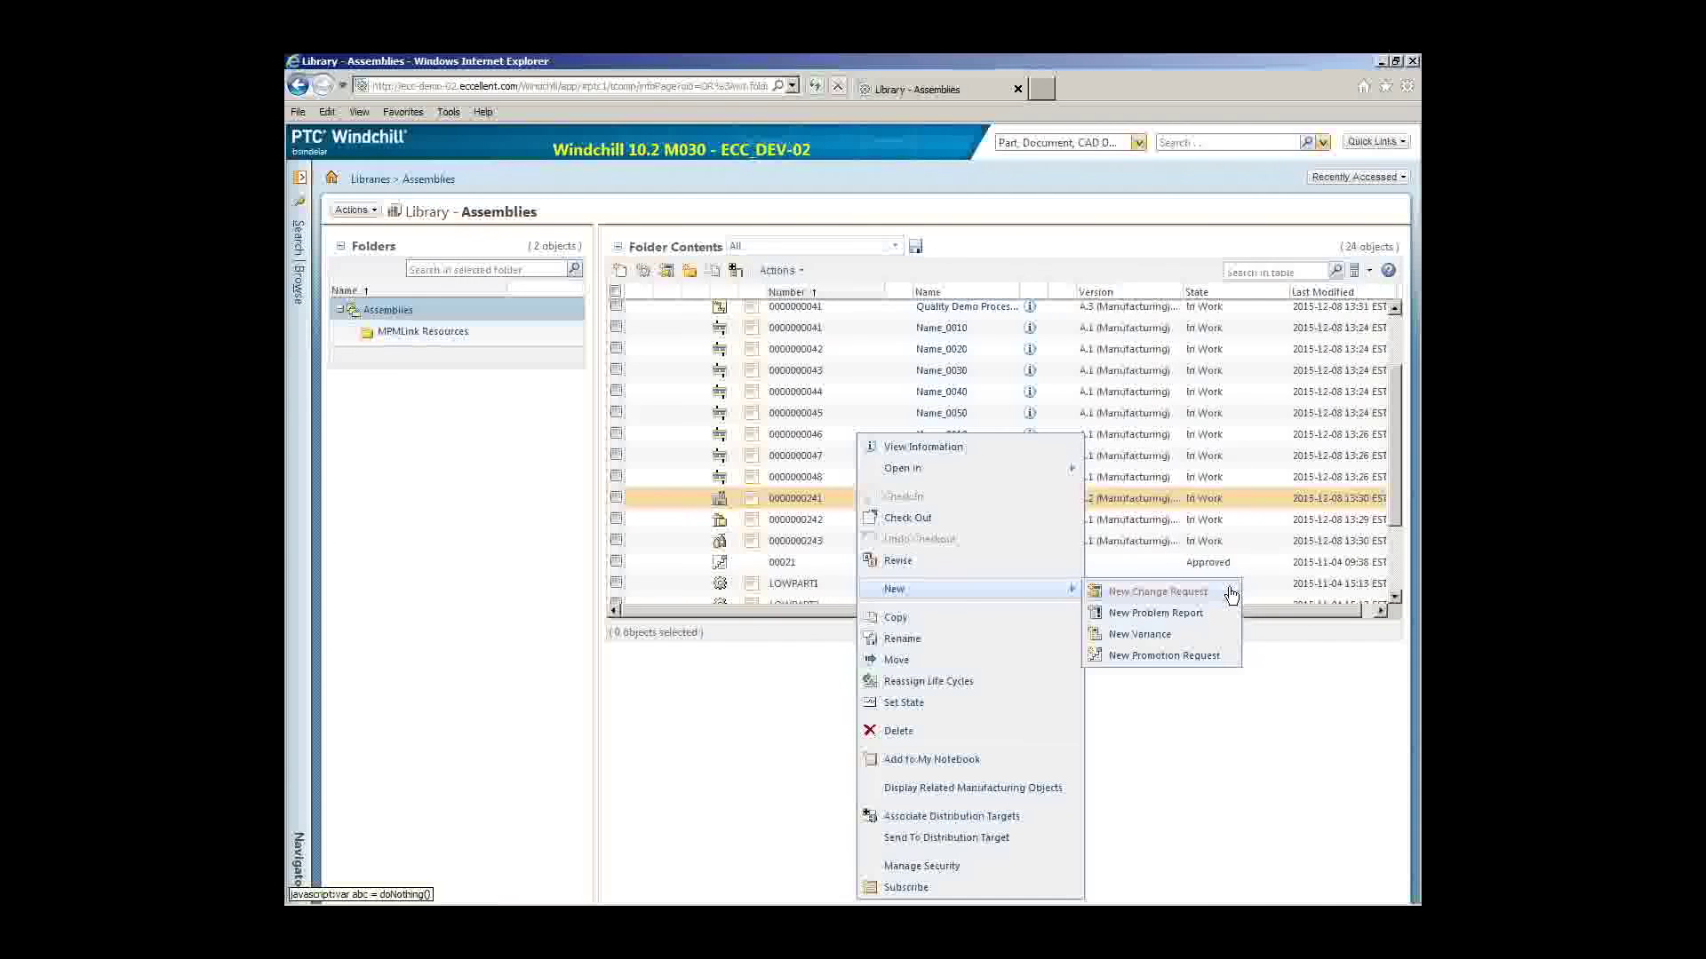
pyautogui.click(1330, 833)
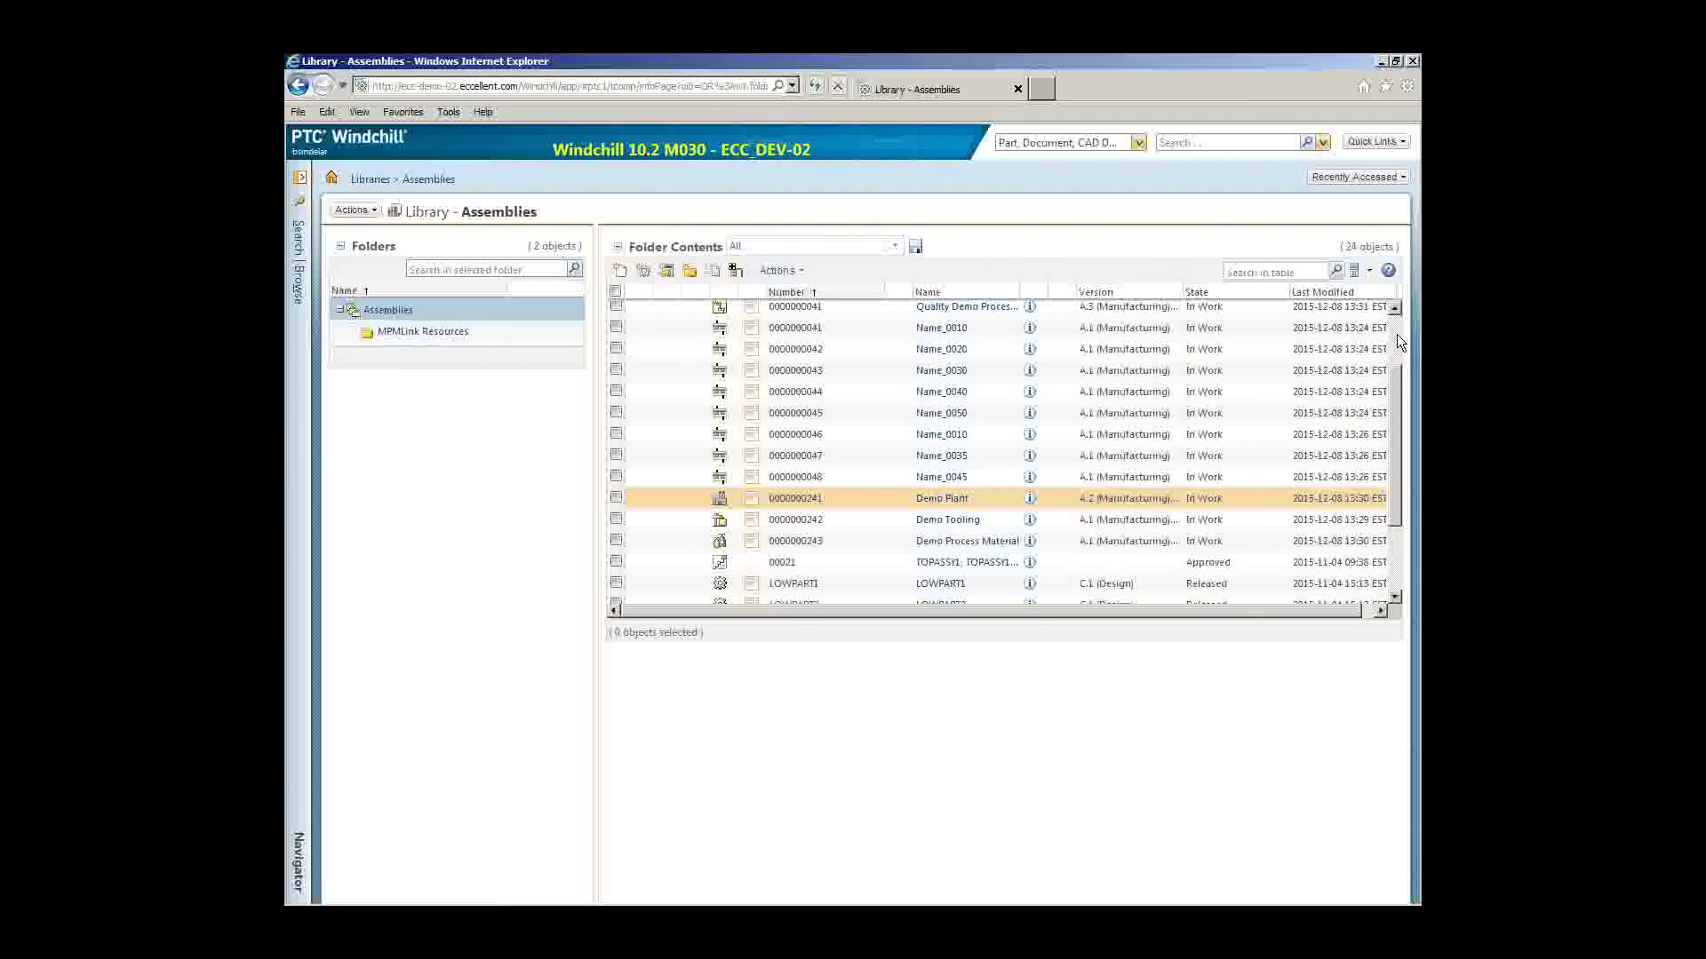
pyautogui.scroll(2, 1393, 333)
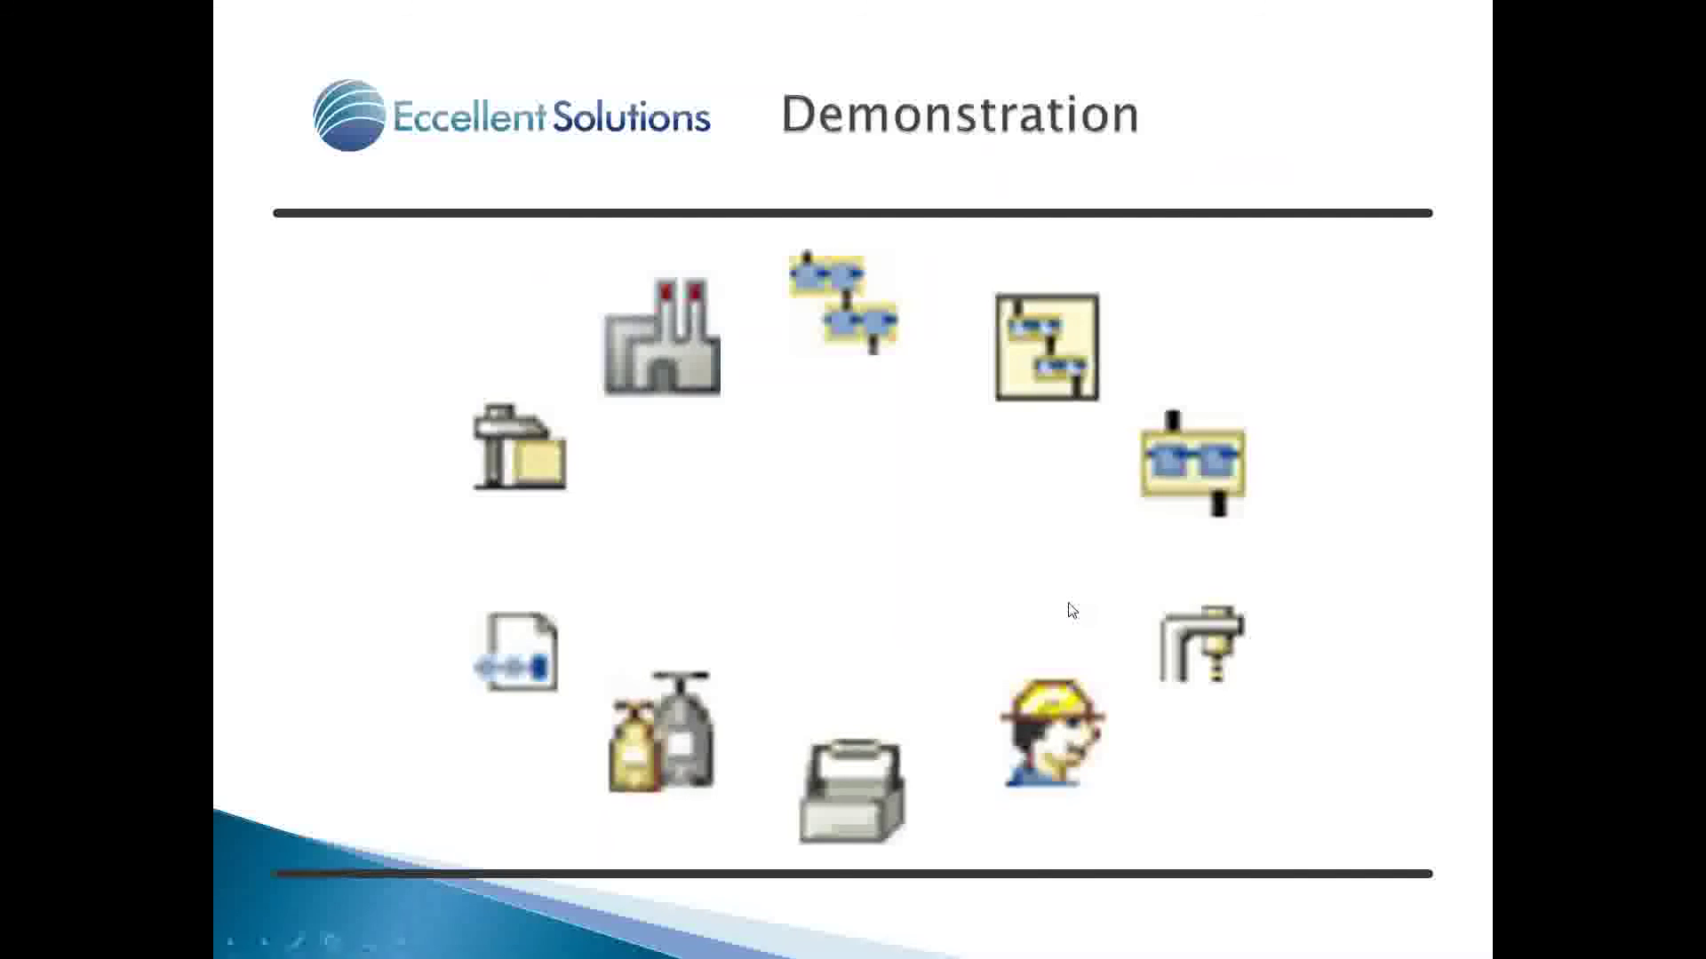
pyautogui.click(279, 628)
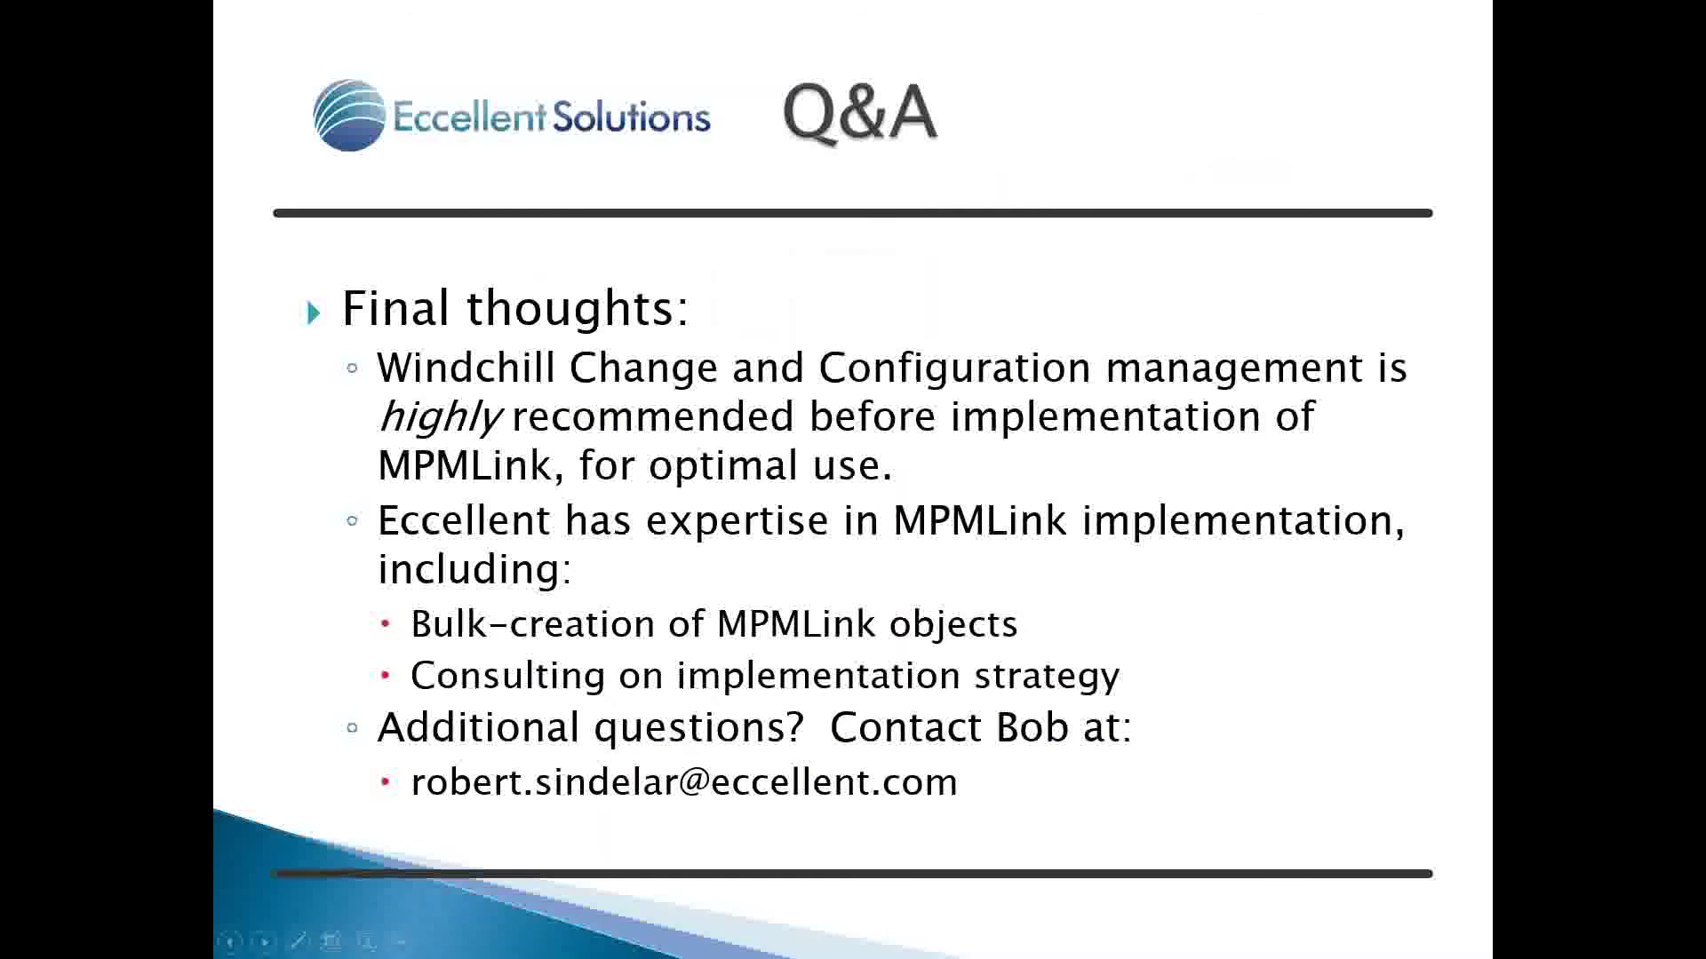